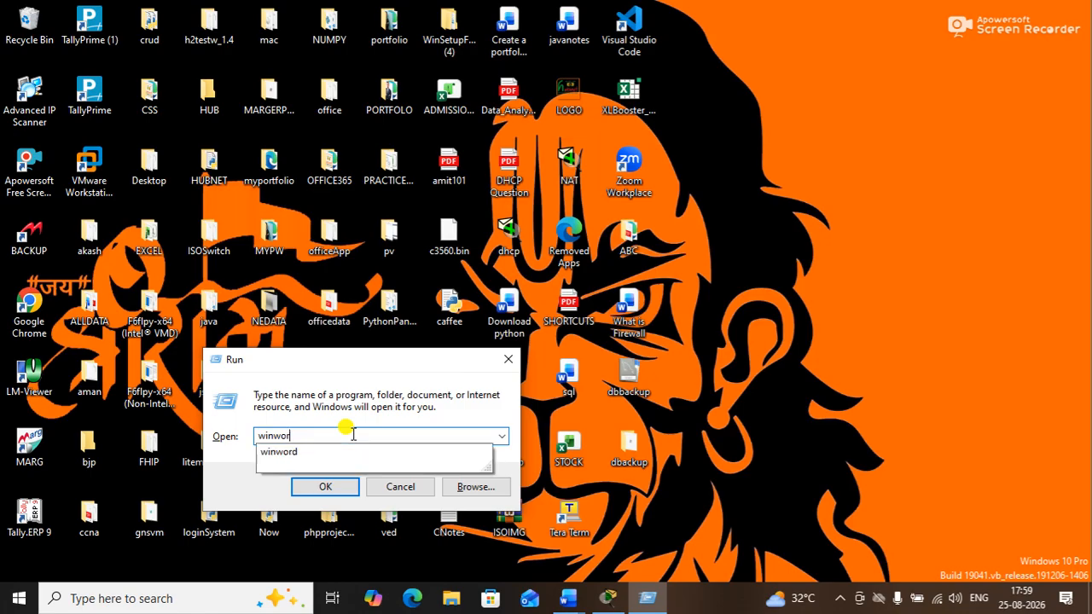
Try running msword from the Run dialog and dismiss its not-found error
{"action": "type", "text": "msword"}
{"action": "key", "text": "Return"}
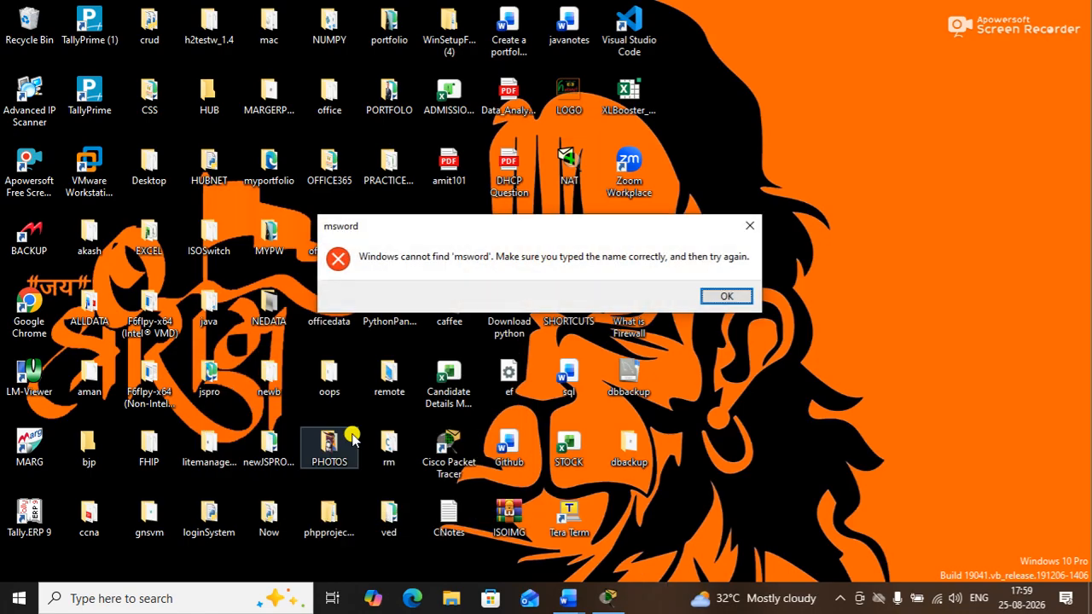
{"action": "key", "text": "Return"}
Replace the entry with hubnet, run it, and dismiss the not-found error
{"action": "type", "text": "winword"}
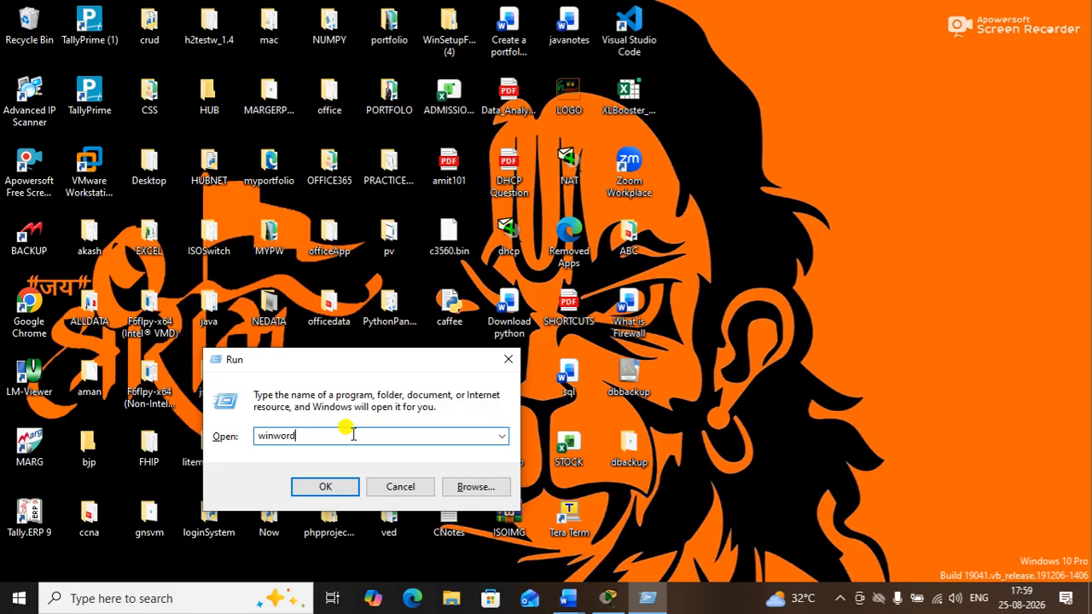
{"action": "type", "text": "hu"}
{"action": "key", "text": "BackSpace"}
{"action": "key", "text": "BackSpace"}
{"action": "key", "text": "BackSpace"}
{"action": "key", "text": "BackSpace"}
{"action": "key", "text": "BackSpace"}
{"action": "key", "text": "BackSpace"}
{"action": "key", "text": "BackSpace"}
{"action": "key", "text": "BackSpace"}
{"action": "key", "text": "BackSpace"}
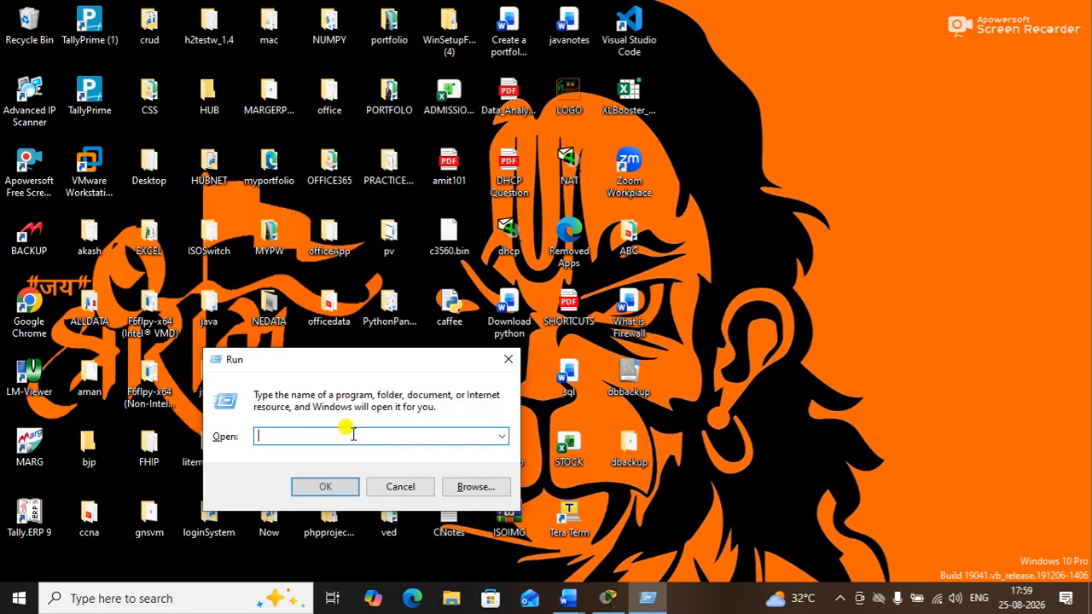
{"action": "type", "text": "hubnet"}
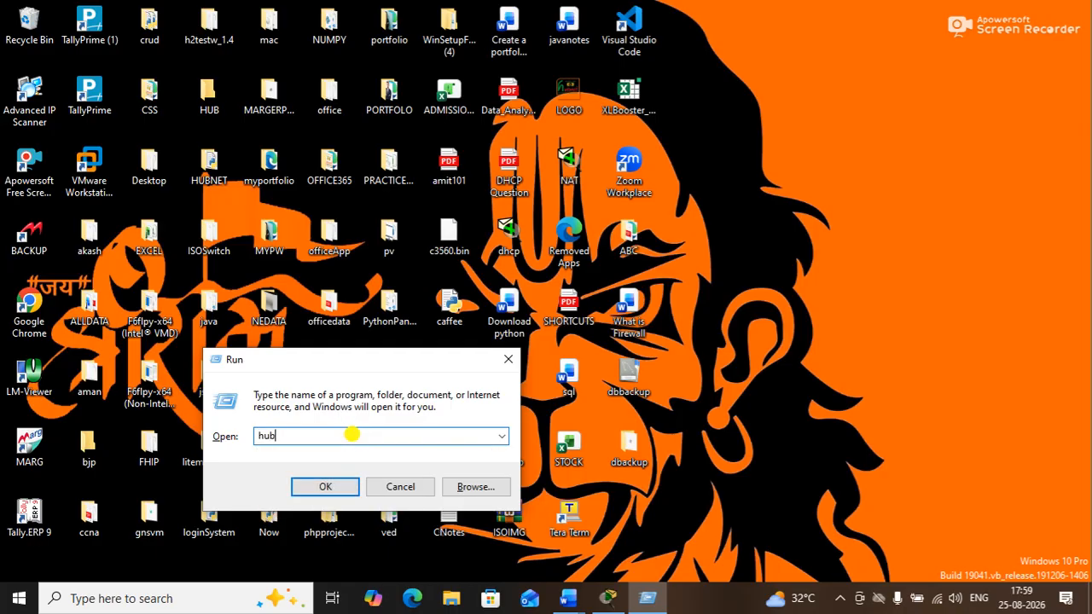
{"action": "key", "text": "Return"}
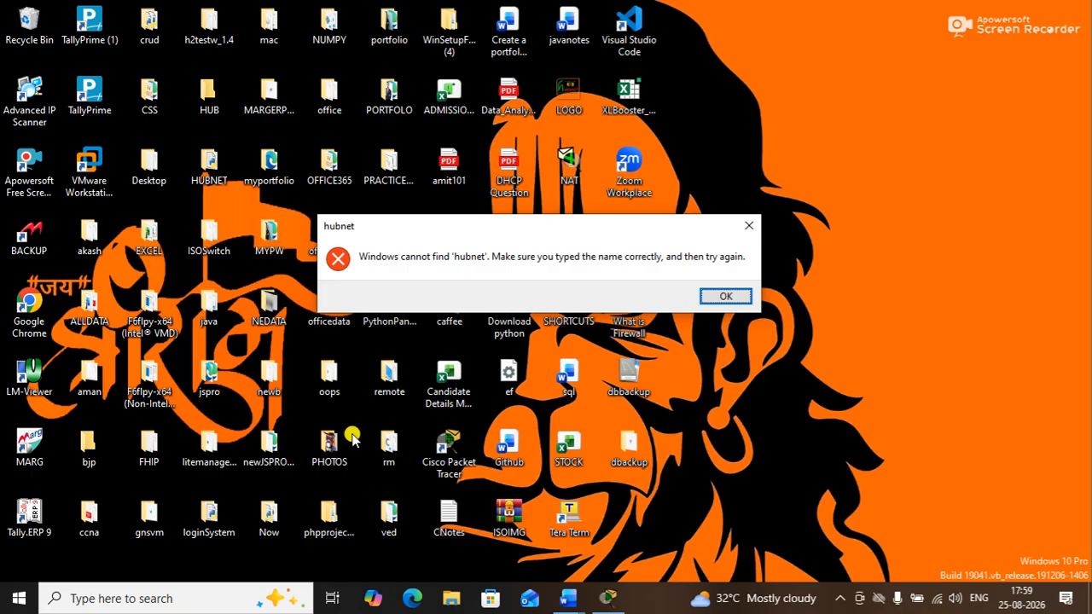
{"action": "key", "text": "Return"}
Run mw, dismiss its not-found error, and cancel the Run dialog
{"action": "type", "text": "mw"}
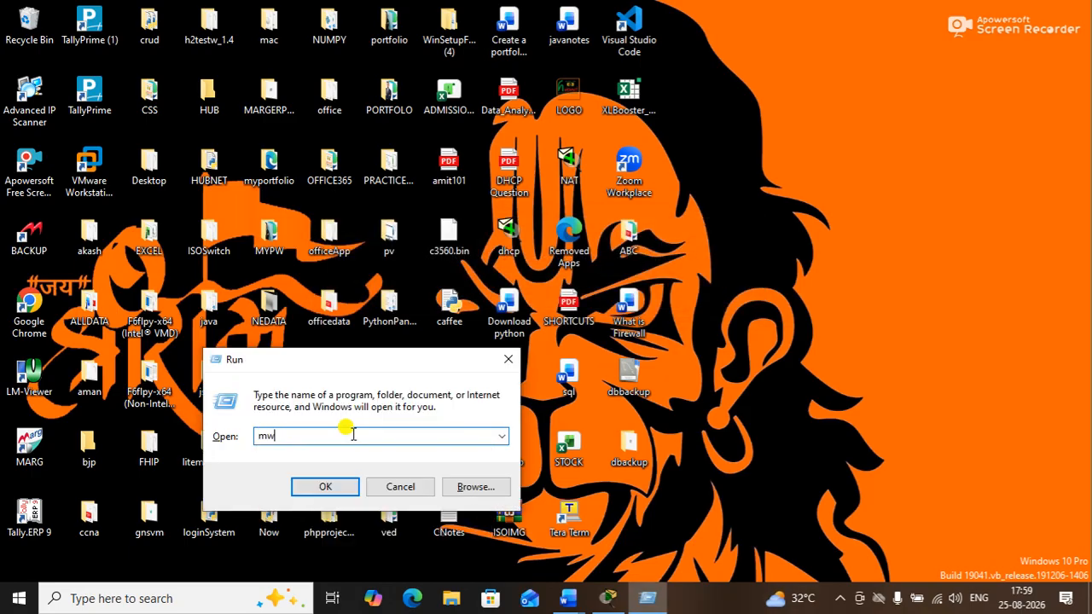
{"action": "key", "text": "Return"}
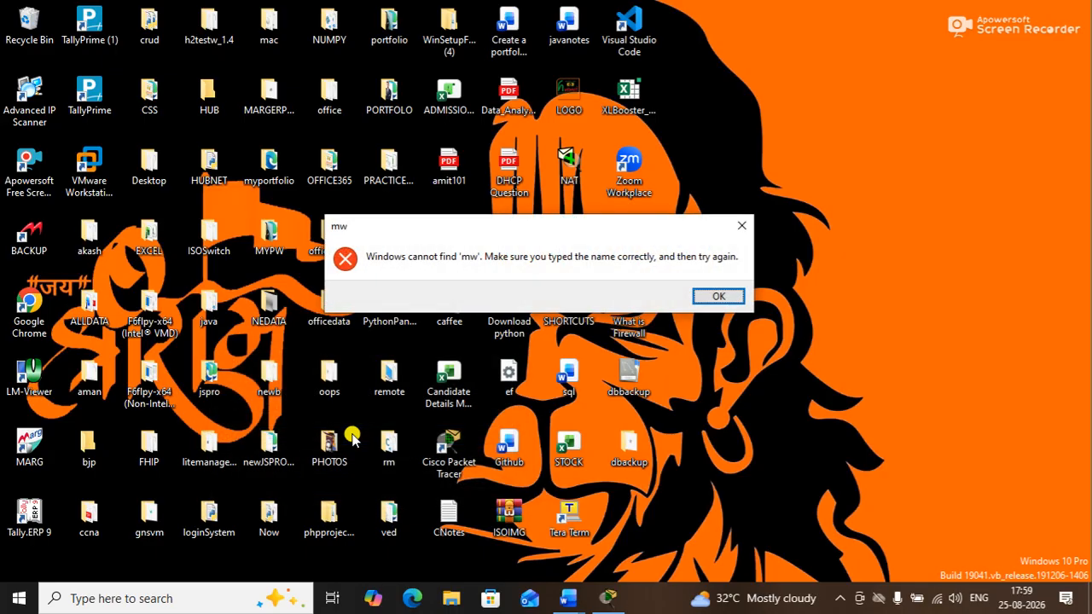
{"action": "left_click", "coordinate": [702, 296]}
{"action": "left_click", "coordinate": [393, 486]}
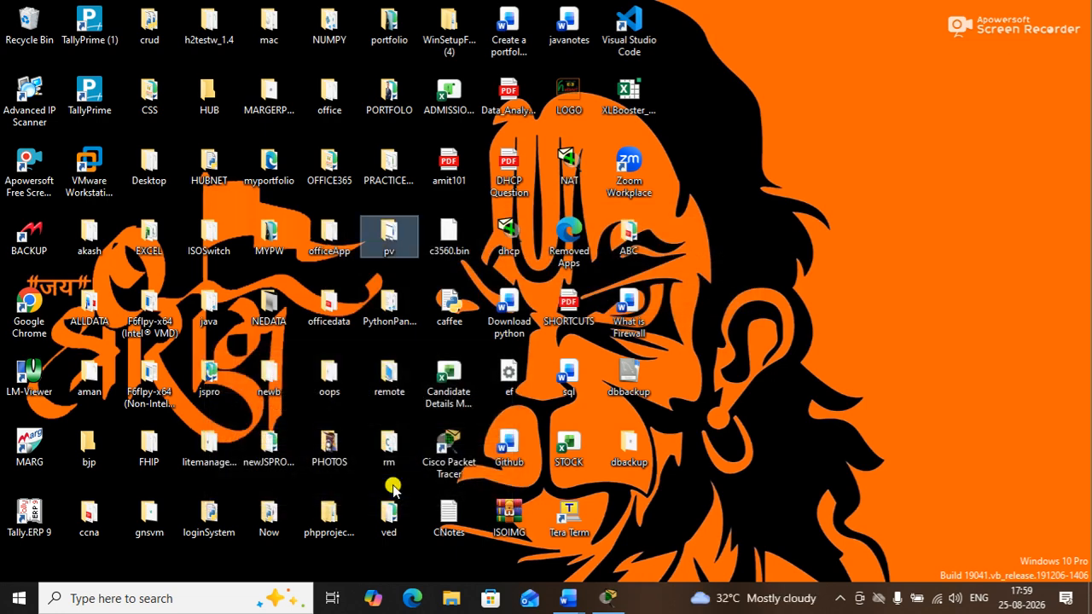
Search Start for 'word' and open the Word shortcut's file location in Start Menu Programs
{"action": "key", "text": "super"}
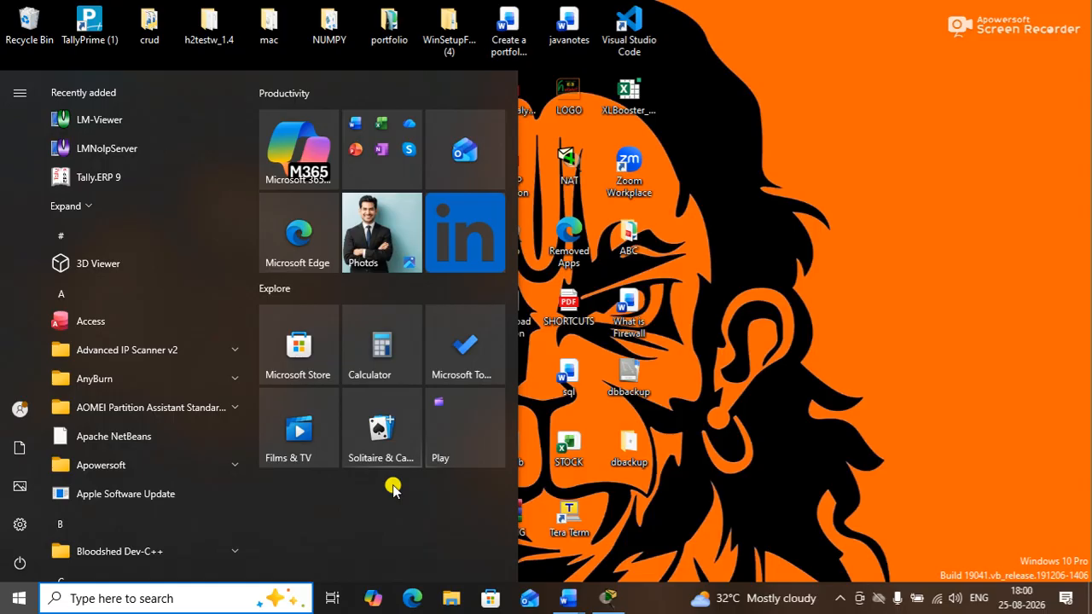
{"action": "type", "text": "word"}
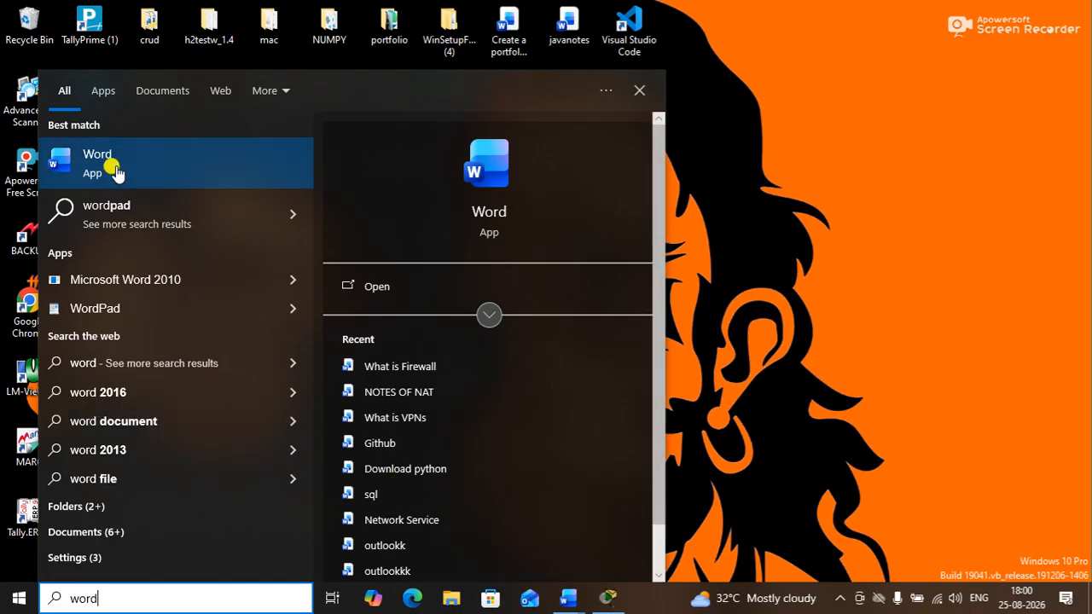
{"action": "right_click", "coordinate": [203, 164]}
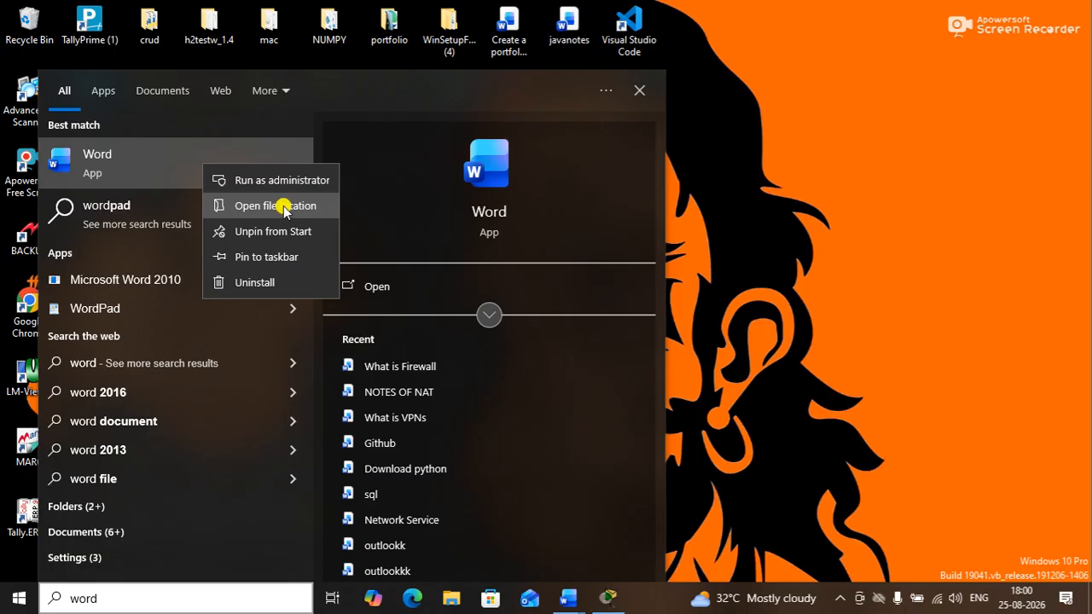
{"action": "left_click", "coordinate": [284, 208]}
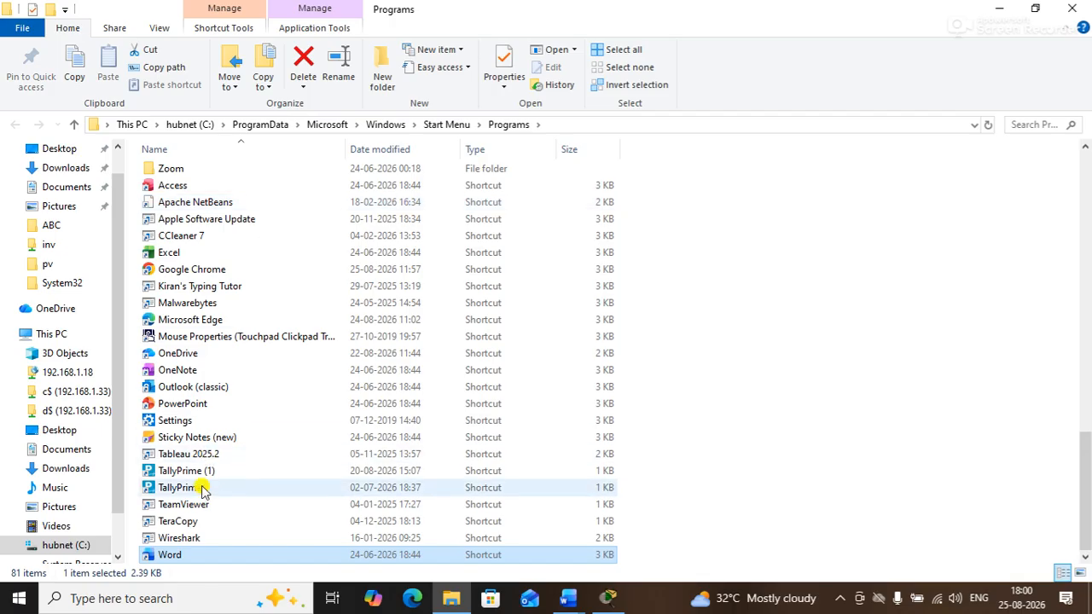
Copy the Word shortcut from the Programs folder and close File Explorer
{"action": "right_click", "coordinate": [183, 557]}
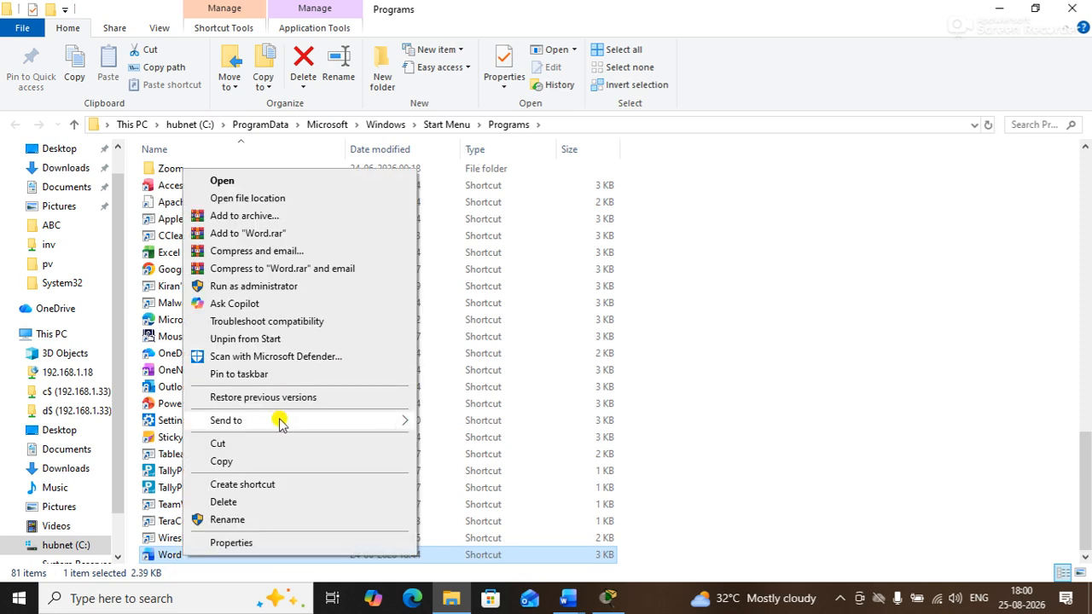
{"action": "mouse_move", "coordinate": [282, 422]}
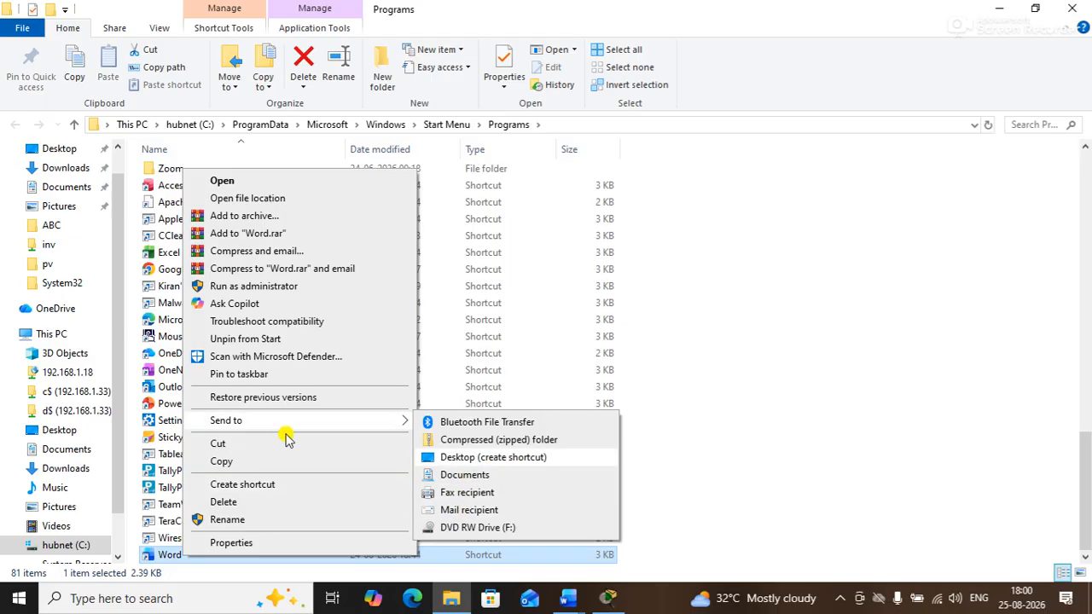
{"action": "left_click", "coordinate": [233, 463]}
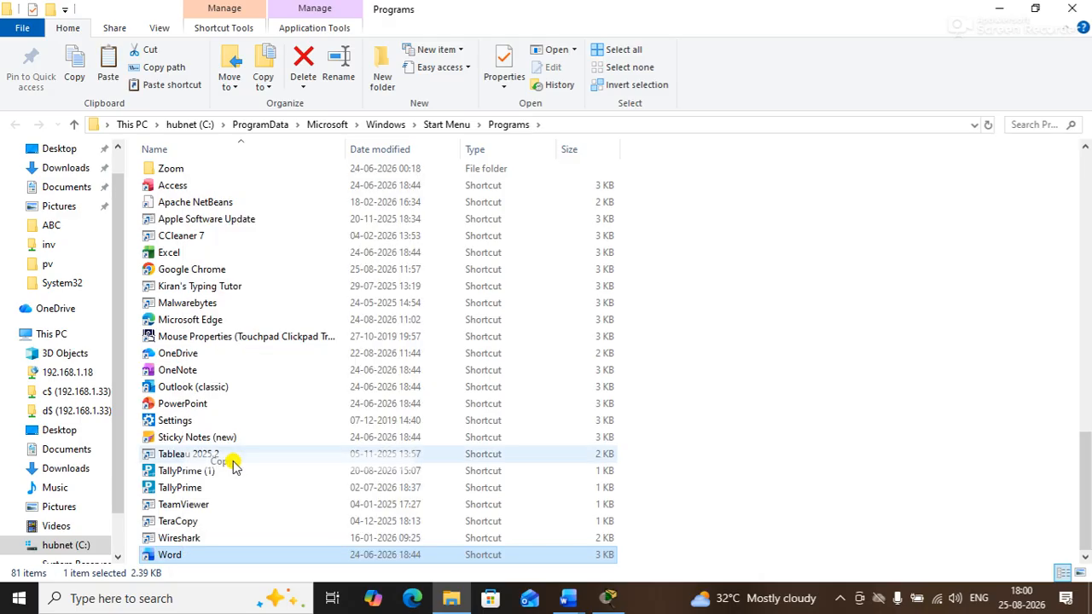
{"action": "left_click", "coordinate": [1080, 6]}
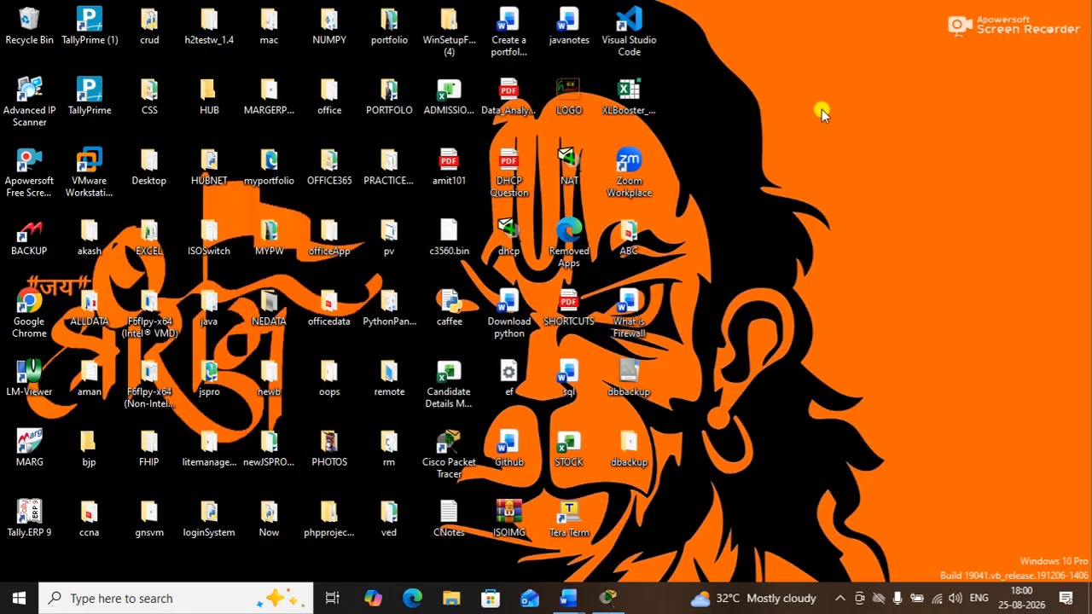
Paste the Word shortcut onto the desktop and refresh the desktop icons
{"action": "right_click", "coordinate": [804, 117]}
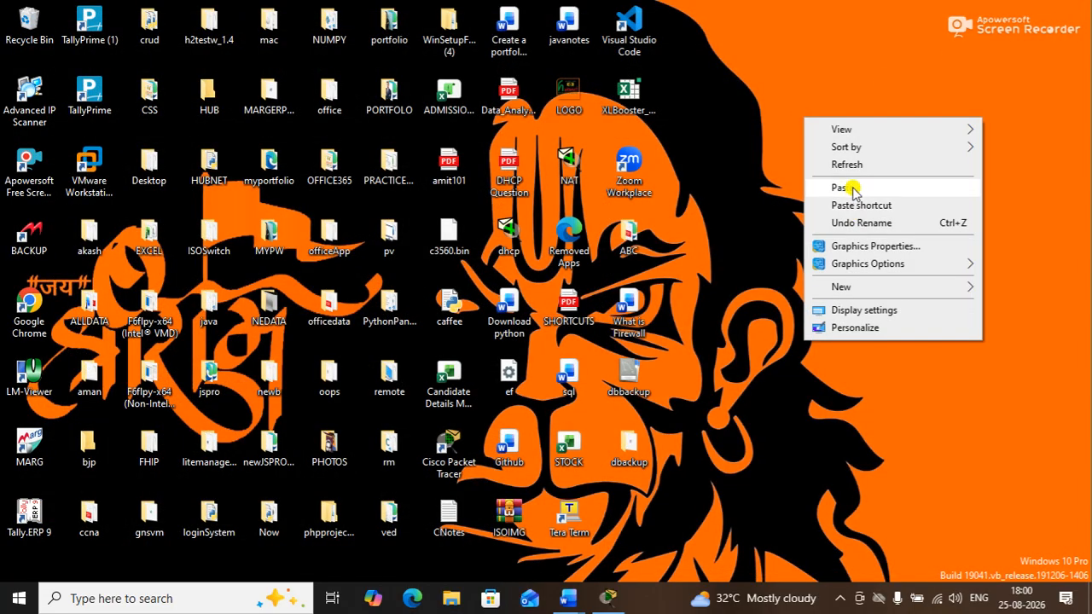
{"action": "left_click", "coordinate": [852, 189]}
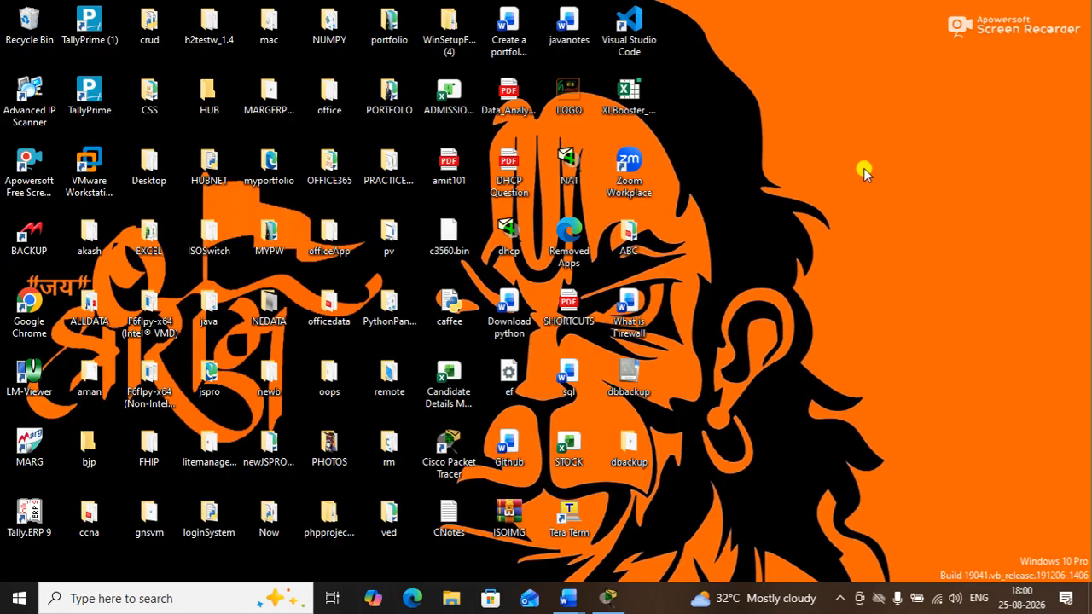
{"action": "right_click", "coordinate": [894, 184]}
{"action": "left_click", "coordinate": [914, 232]}
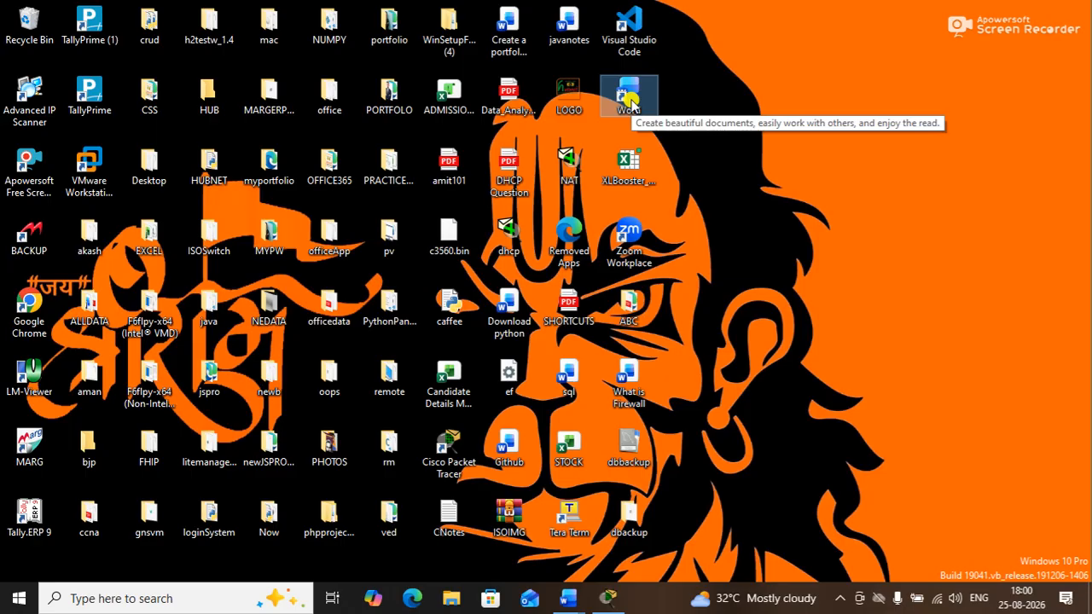
Copy the new Word desktop shortcut and bring up the Run dialog
{"action": "right_click", "coordinate": [629, 103]}
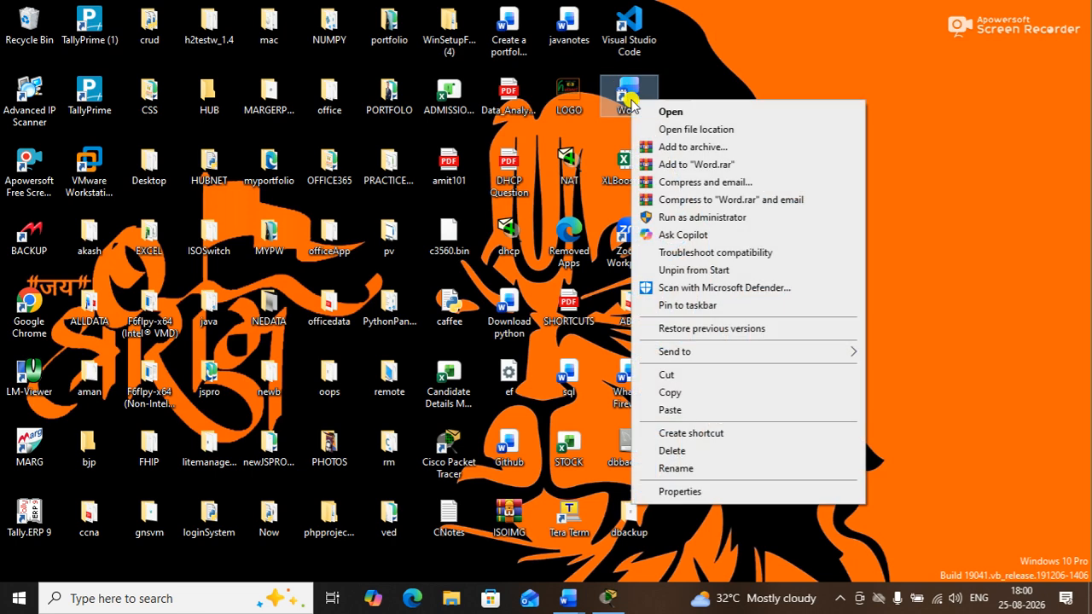
{"action": "left_click", "coordinate": [670, 393]}
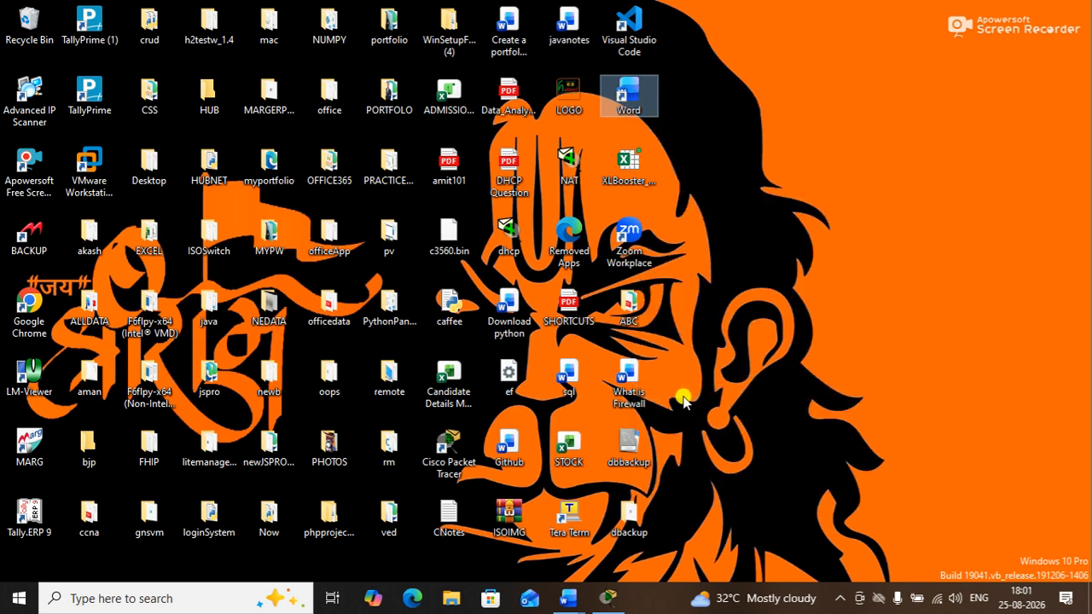
{"action": "key", "text": "super+r"}
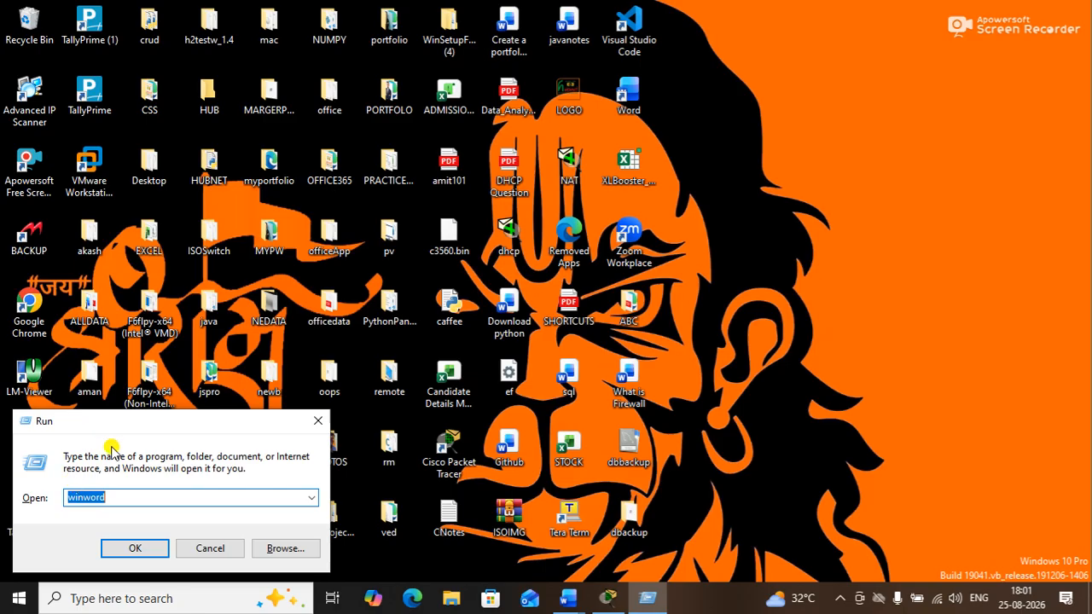
Move the Run dialog higher and enter the path C:\Windows\System32\ using suggestions
{"action": "left_click_drag", "start_coordinate": [117, 419], "coordinate": [292, 273]}
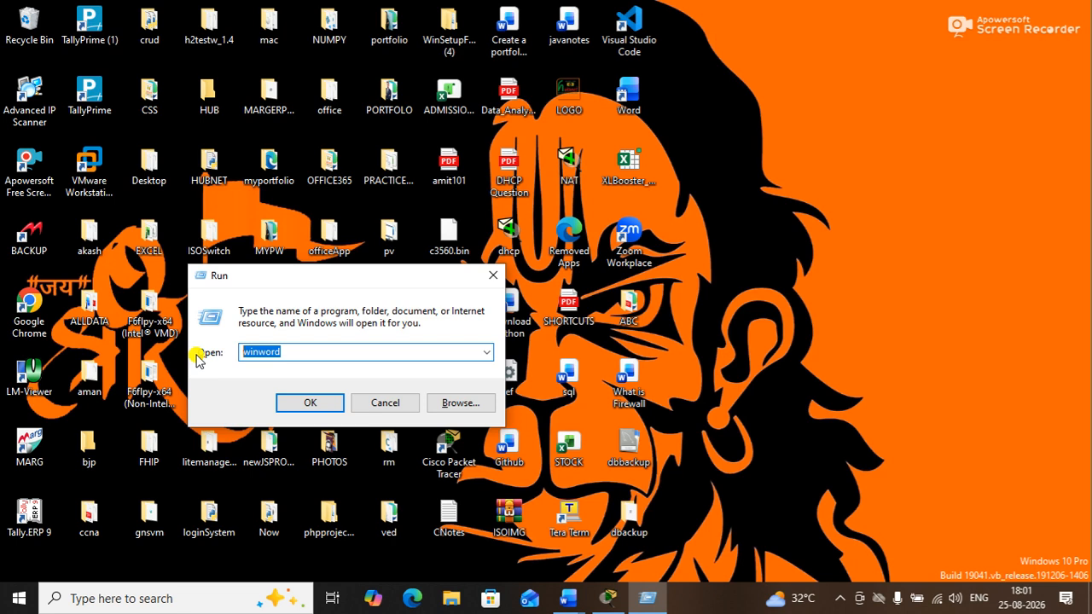
{"action": "type", "text": "c:\\"}
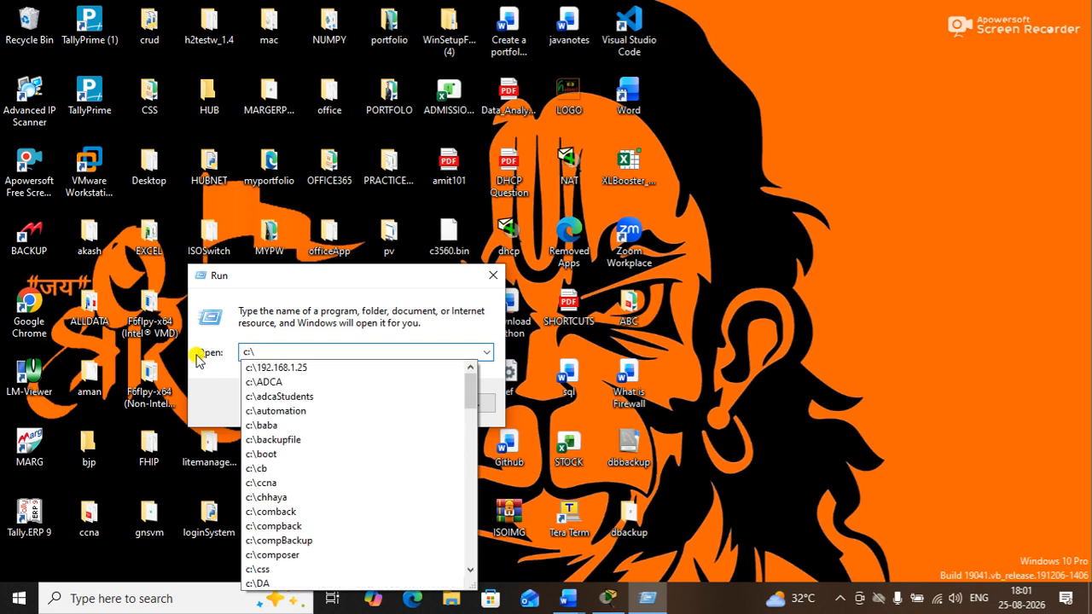
{"action": "type", "text": "user"}
{"action": "key", "text": "BackSpace"}
{"action": "key", "text": "BackSpace"}
{"action": "key", "text": "BackSpace"}
{"action": "type", "text": "er"}
{"action": "key", "text": "BackSpace"}
{"action": "key", "text": "BackSpace"}
{"action": "key", "text": "BackSpace"}
{"action": "type", "text": "Win"}
{"action": "key", "text": "Down"}
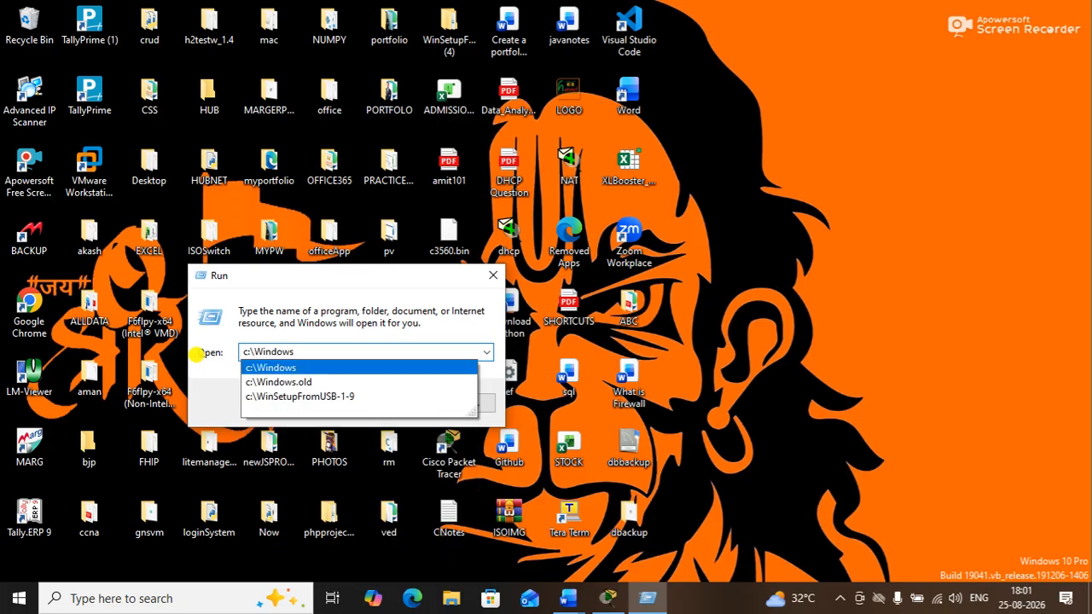
{"action": "type", "text": "\\"}
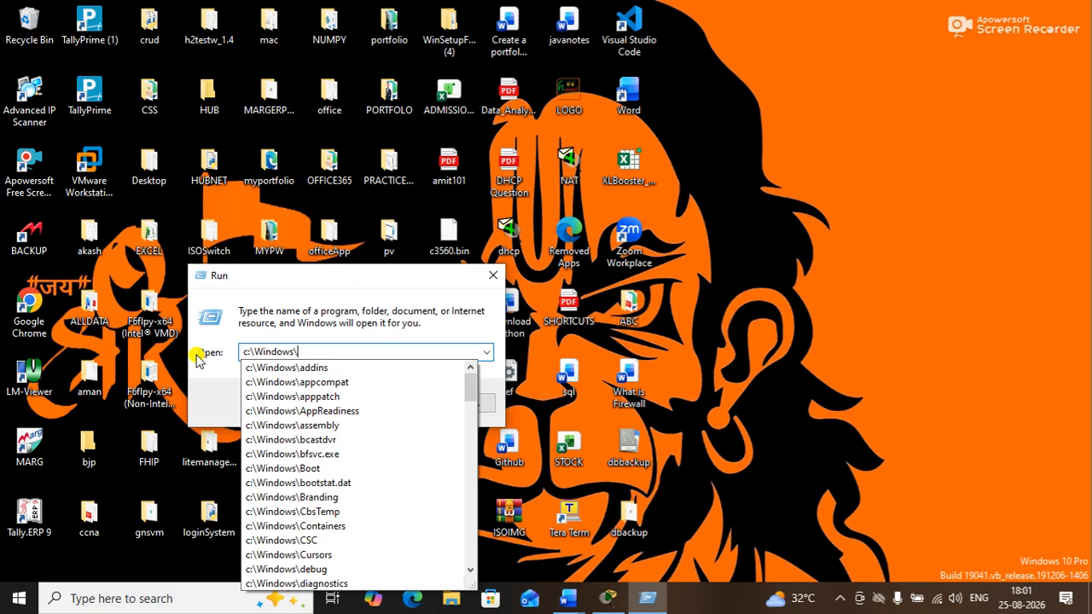
{"action": "type", "text": "Sys"}
{"action": "key", "text": "Down"}
{"action": "key", "text": "Down"}
{"action": "key", "text": "Down"}
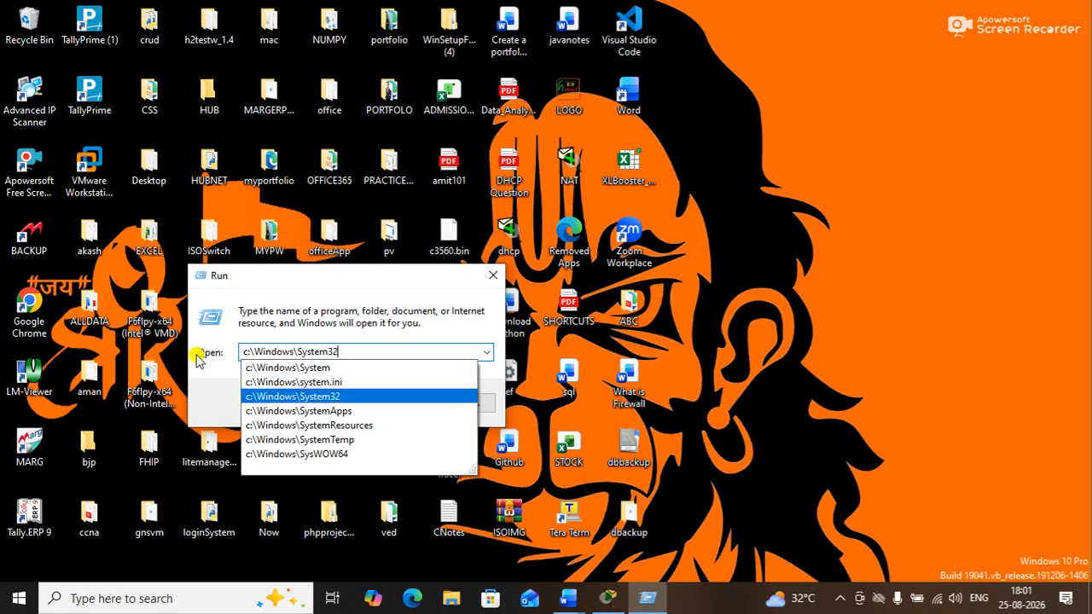
{"action": "type", "text": "\\"}
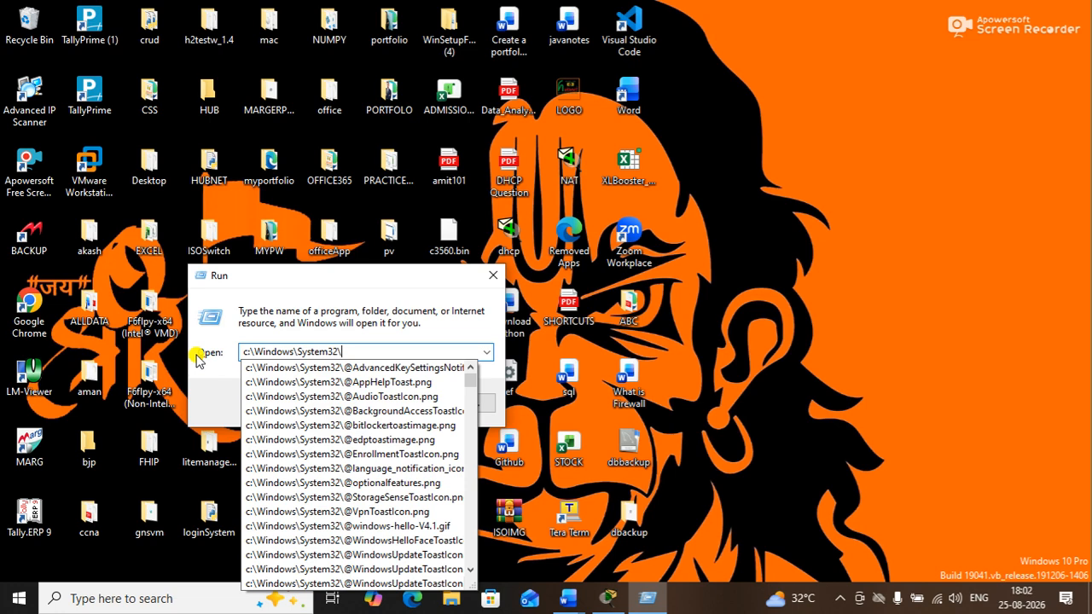
Clear the path from the Open field and close the Run dialog without running it
{"action": "key", "text": "BackSpace"}
{"action": "key", "text": "BackSpace"}
{"action": "key", "text": "BackSpace"}
{"action": "key", "text": "BackSpace"}
{"action": "key", "text": "BackSpace"}
{"action": "key", "text": "BackSpace"}
{"action": "key", "text": "BackSpace"}
{"action": "key", "text": "BackSpace"}
{"action": "key", "text": "BackSpace"}
{"action": "key", "text": "BackSpace"}
{"action": "key", "text": "BackSpace"}
{"action": "key", "text": "BackSpace"}
{"action": "key", "text": "BackSpace"}
{"action": "key", "text": "BackSpace"}
{"action": "key", "text": "BackSpace"}
{"action": "key", "text": "BackSpace"}
{"action": "key", "text": "BackSpace"}
{"action": "key", "text": "BackSpace"}
{"action": "key", "text": "BackSpace"}
{"action": "key", "text": "BackSpace"}
{"action": "type", "text": "c:"}
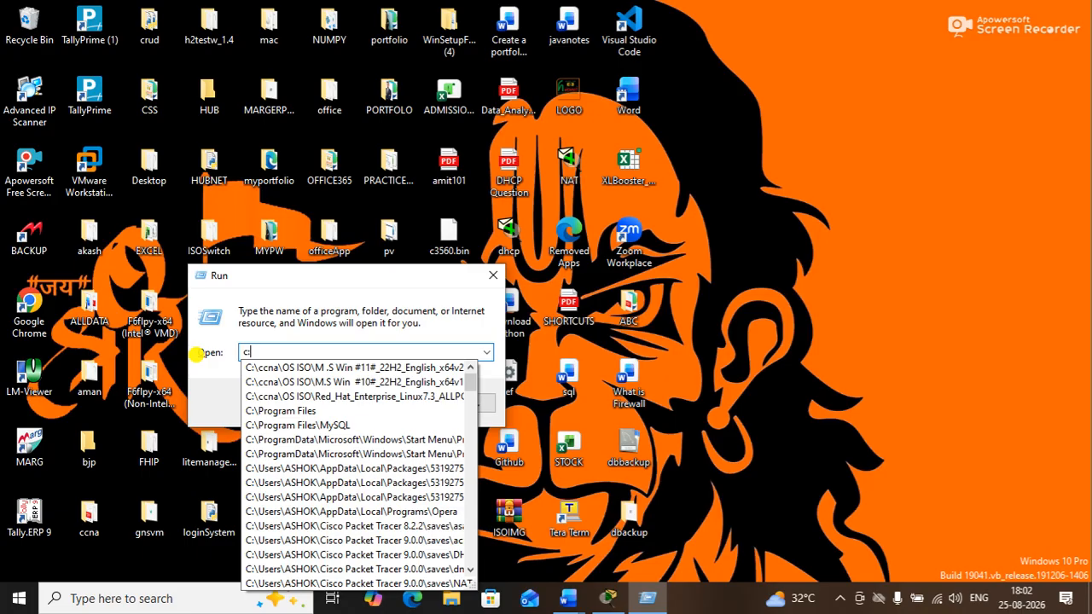
{"action": "key", "text": "BackSpace"}
{"action": "left_click", "coordinate": [493, 275]}
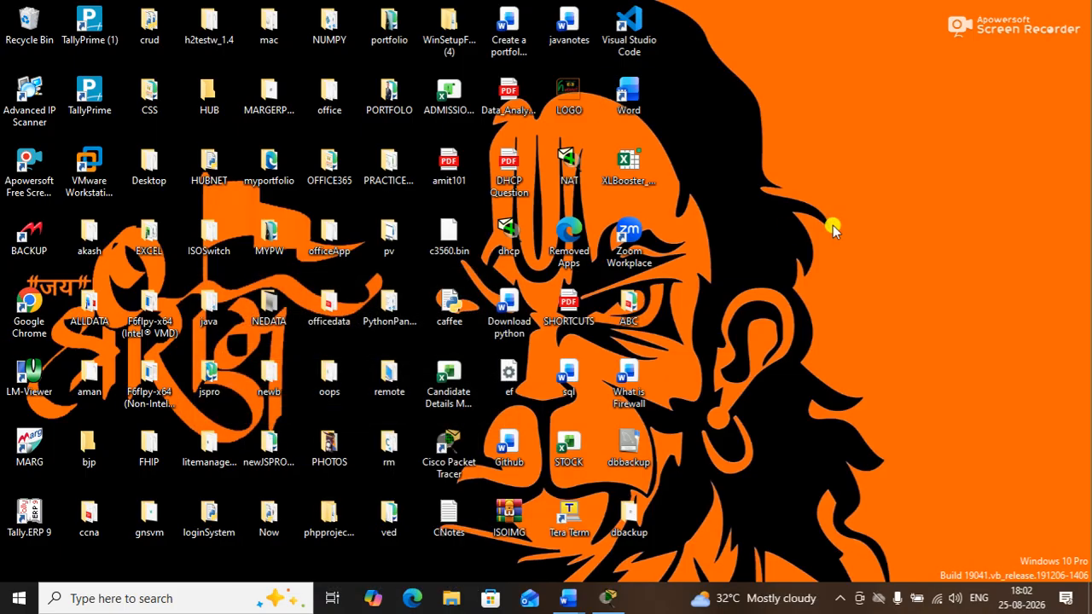
In a new File Explorer, browse This PC > hubnet (C:) > Windows > System32
{"action": "key", "text": "super+e"}
{"action": "left_click", "coordinate": [49, 365]}
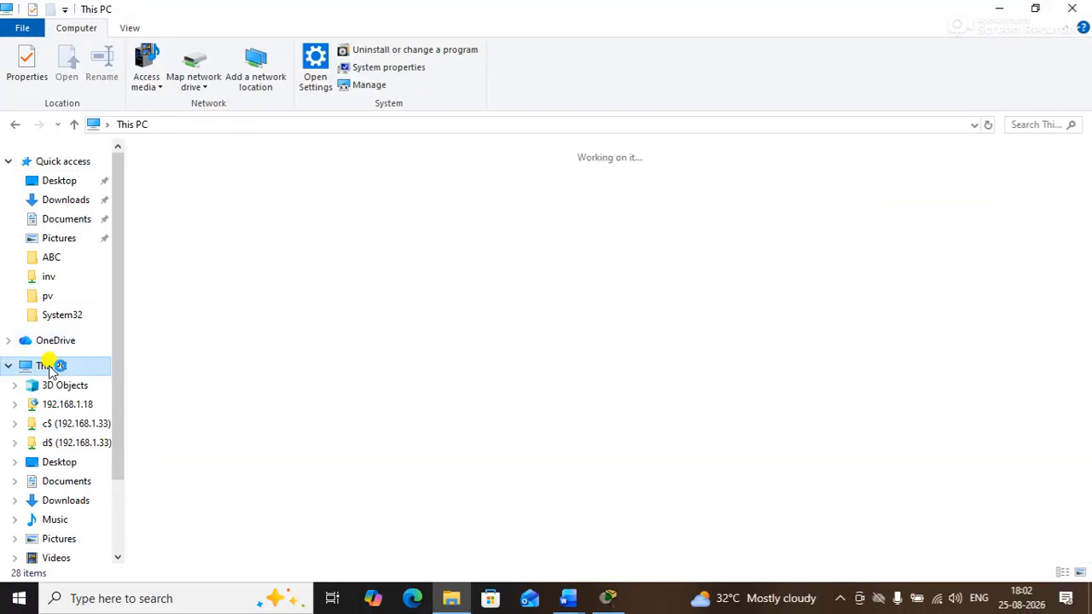
{"action": "double_click", "coordinate": [262, 314]}
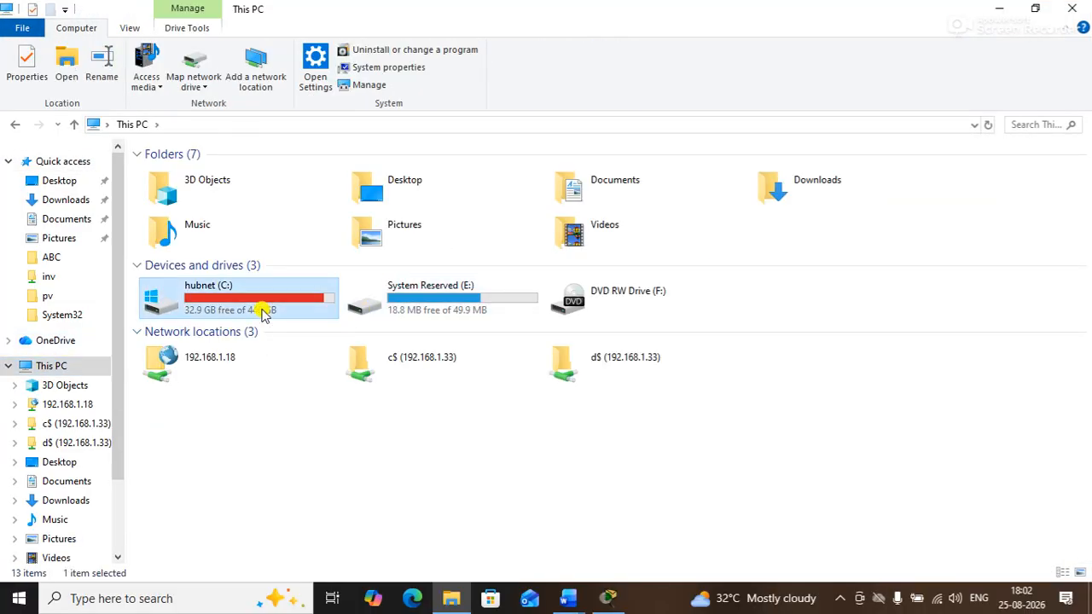
{"action": "left_click", "coordinate": [216, 413]}
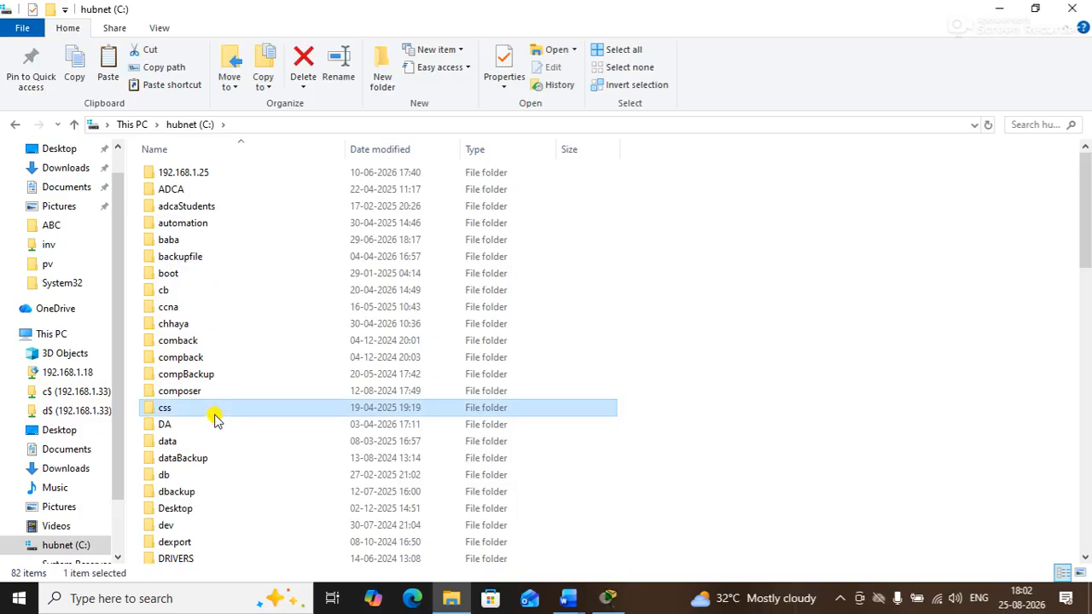
{"action": "key", "text": "w"}
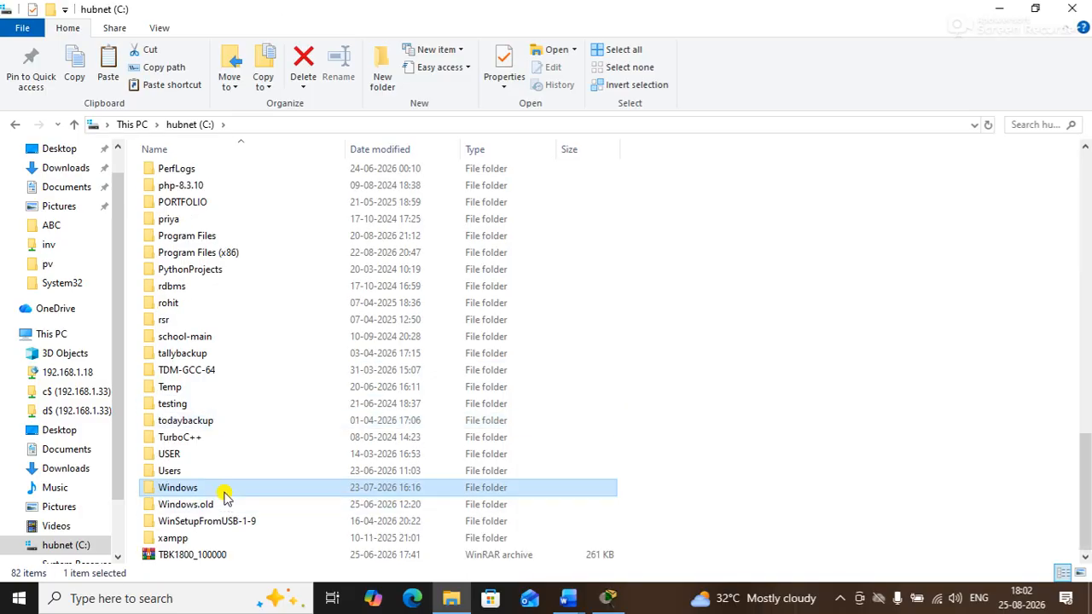
{"action": "double_click", "coordinate": [225, 489]}
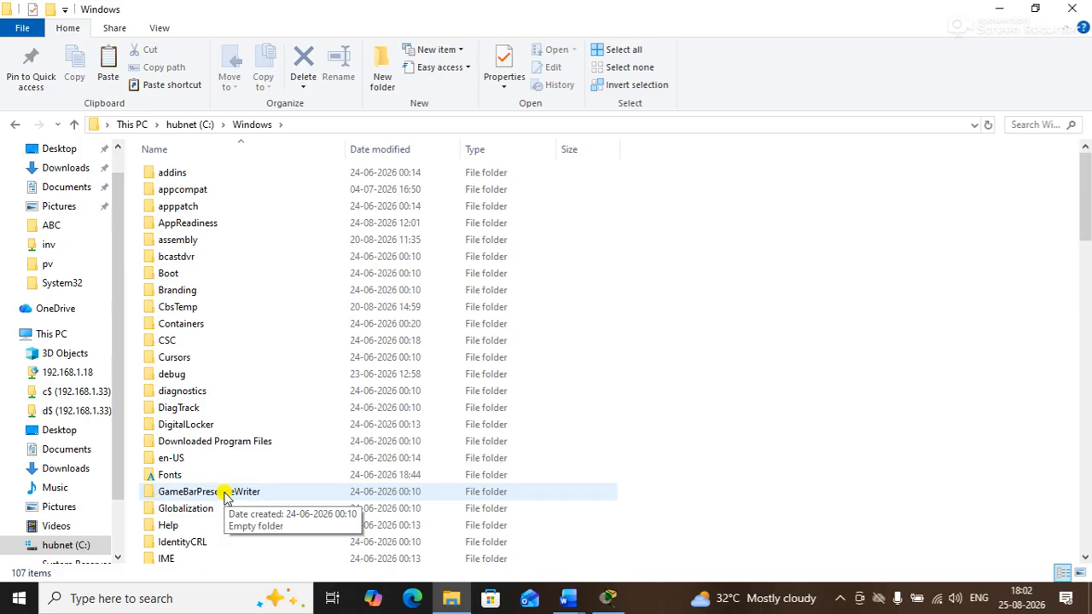
{"action": "left_click", "coordinate": [202, 449]}
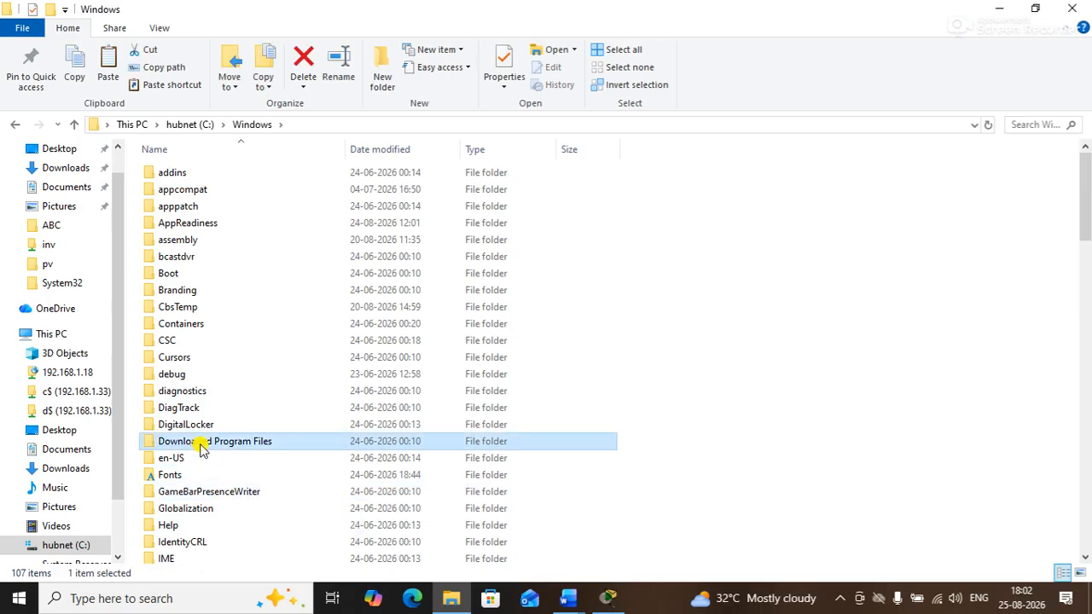
{"action": "key", "text": "s"}
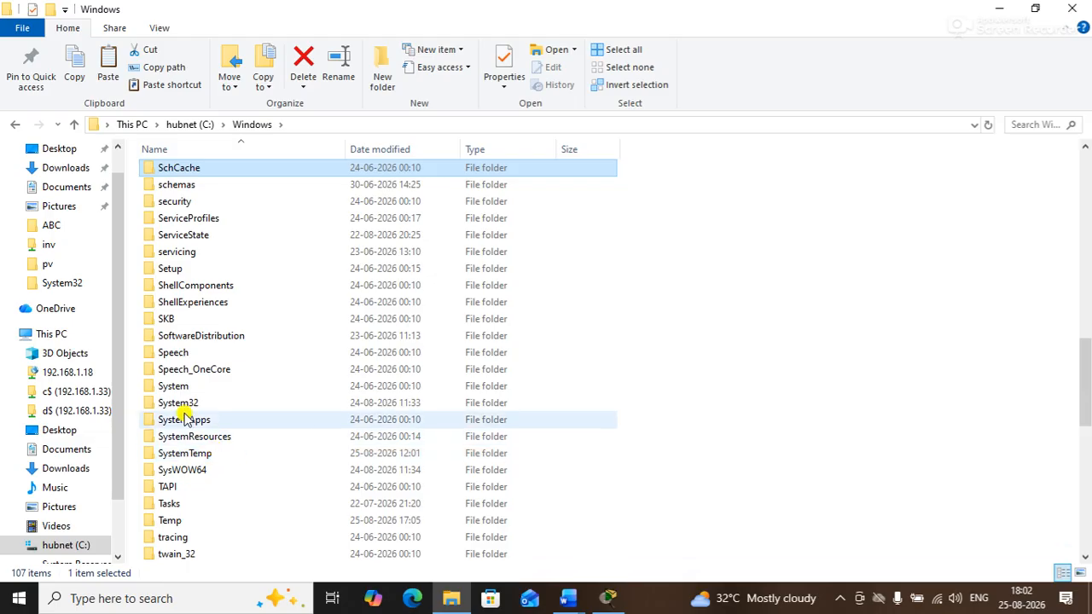
{"action": "left_click", "coordinate": [184, 406]}
{"action": "double_click", "coordinate": [184, 406]}
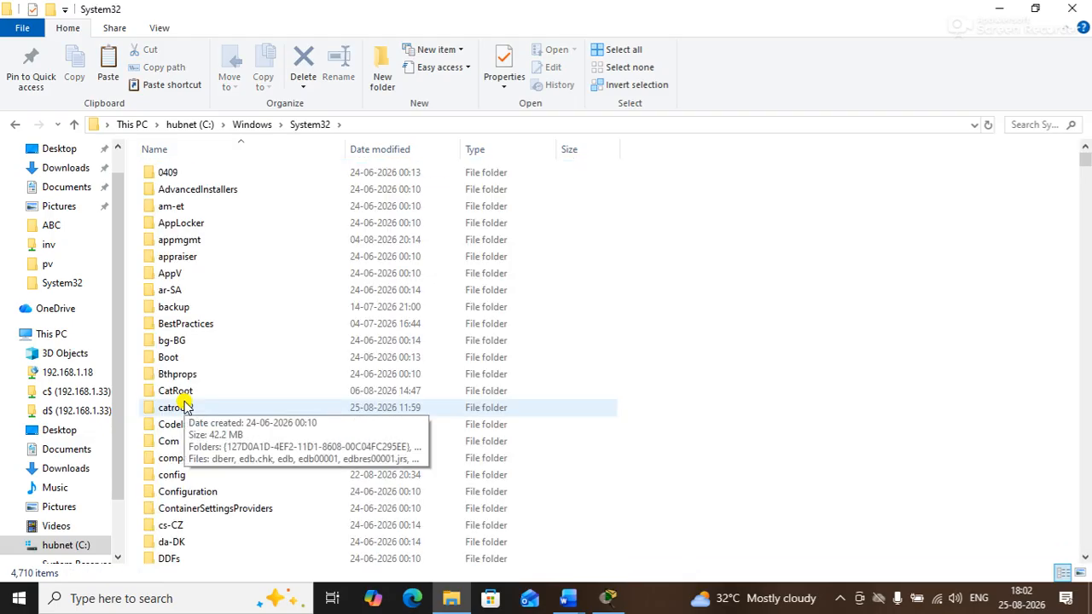
Open C:\Windows\System32\ from Run and maximize that Explorer window
{"action": "key", "text": "super+r"}
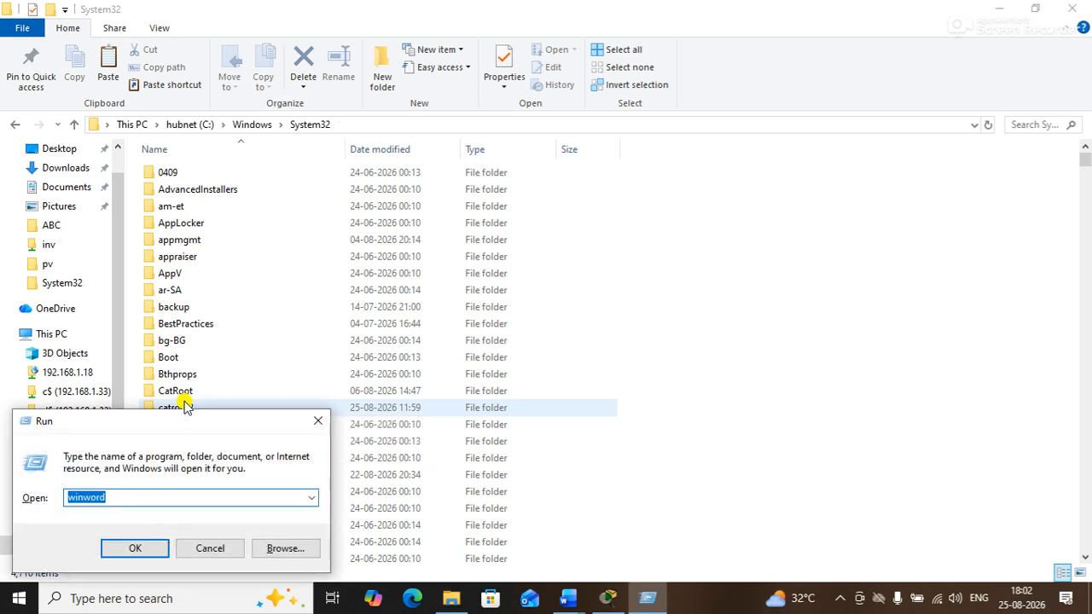
{"action": "type", "text": "c:\\Windows"}
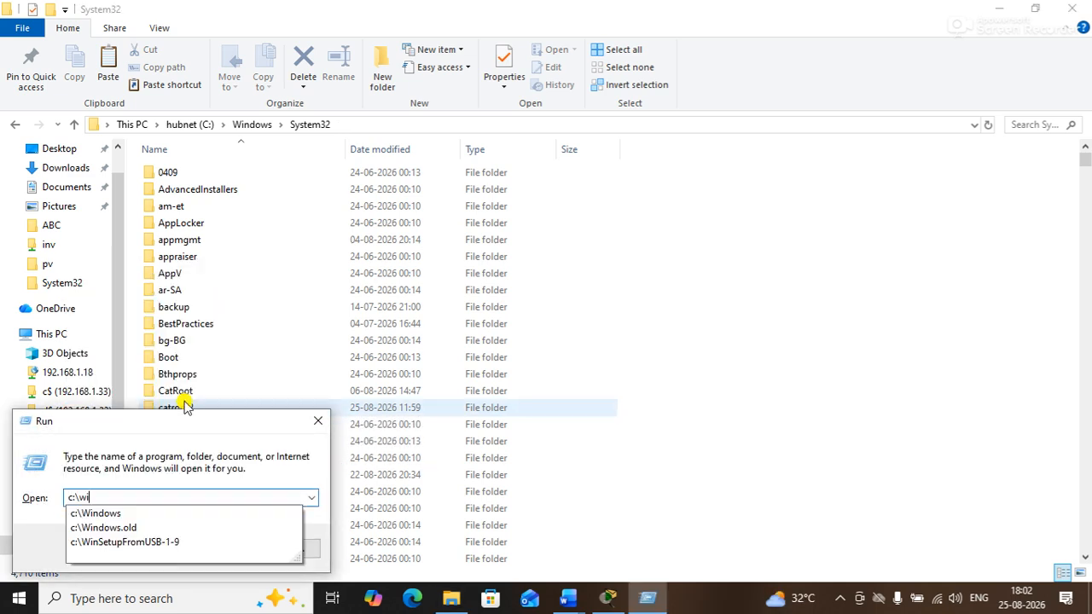
{"action": "type", "text": "\\sy"}
{"action": "key", "text": "Down"}
{"action": "key", "text": "Down"}
{"action": "key", "text": "Down"}
{"action": "key", "text": "Down"}
{"action": "key", "text": "Up"}
{"action": "key", "text": "Up"}
{"action": "type", "text": "\\"}
{"action": "key", "text": "Return"}
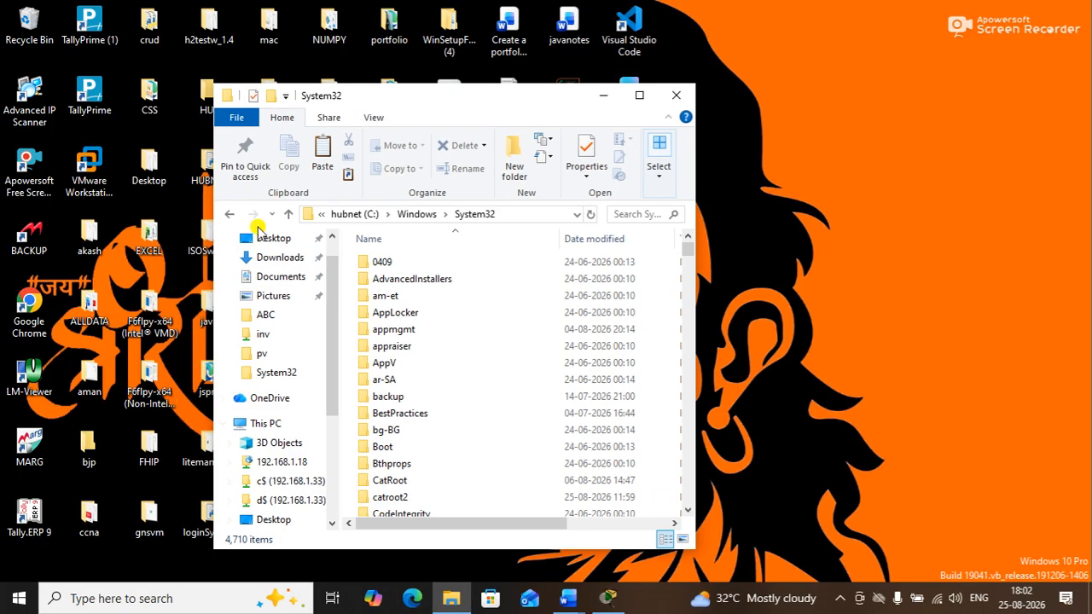
{"action": "left_click_drag", "start_coordinate": [444, 93], "coordinate": [590, 130]}
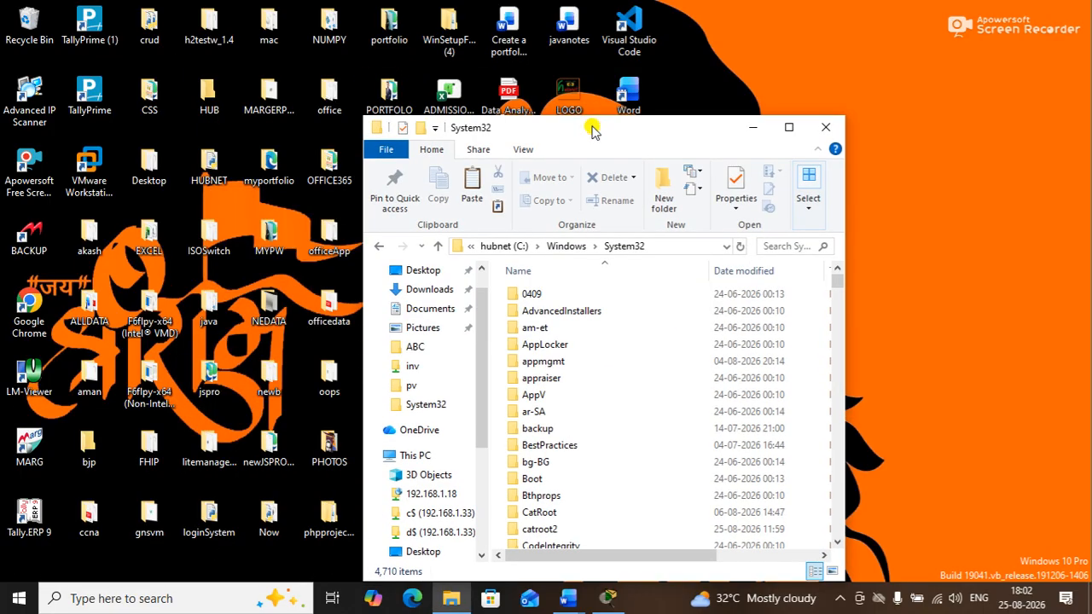
{"action": "double_click", "coordinate": [593, 129]}
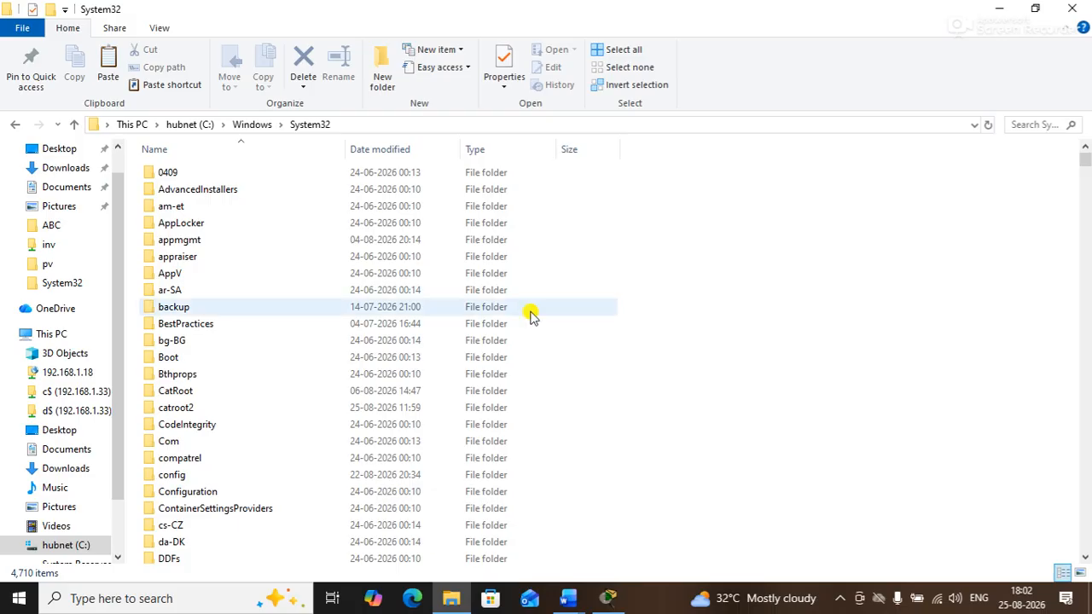
Paste the copied shortcut into System32, granting administrator permission
{"action": "right_click", "coordinate": [679, 340]}
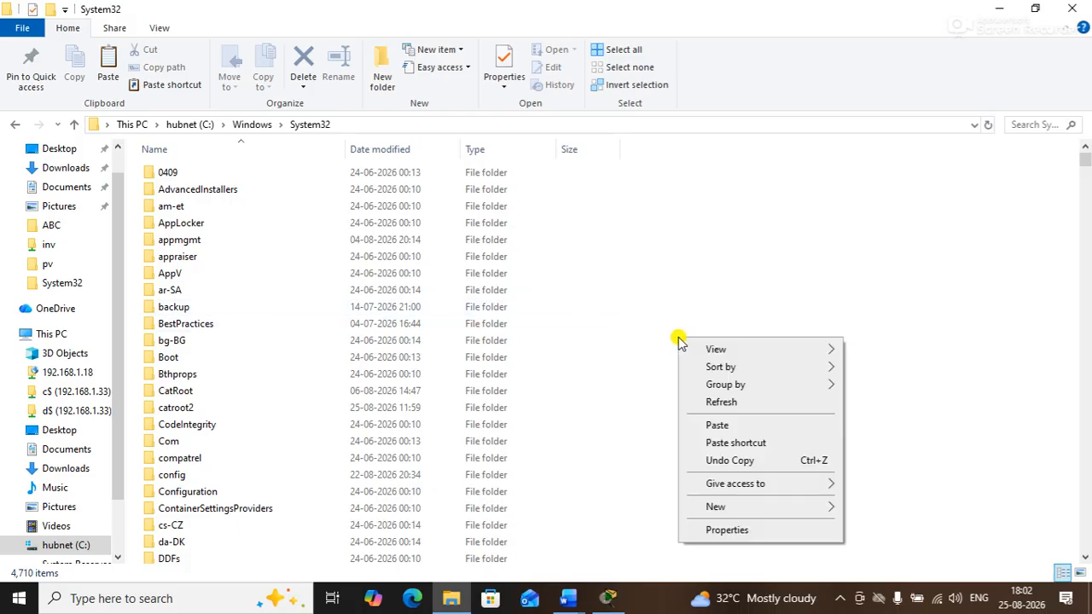
{"action": "left_click", "coordinate": [717, 425]}
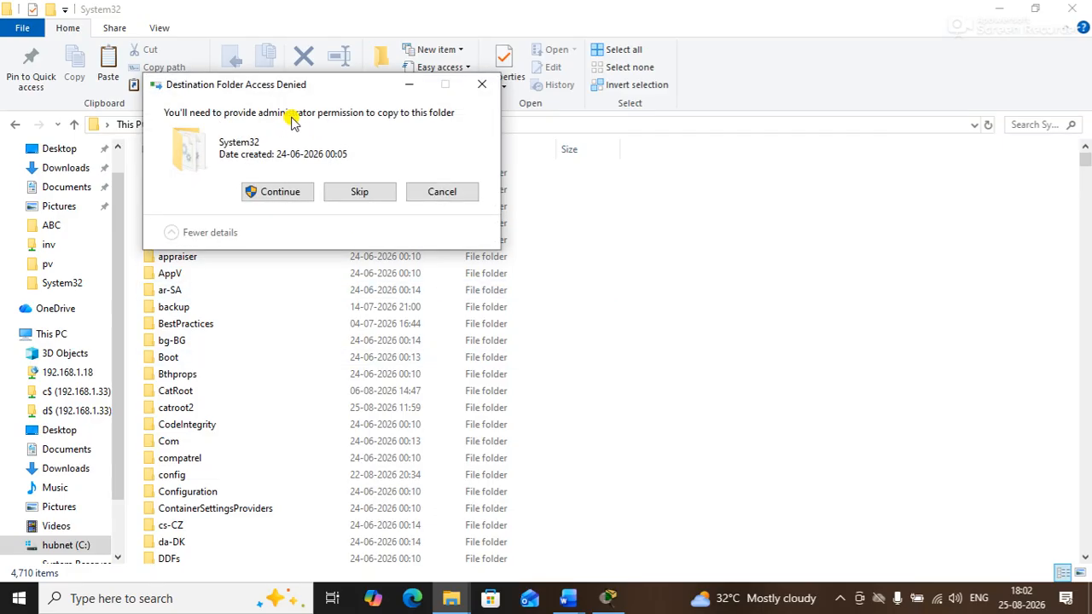
{"action": "left_click", "coordinate": [290, 195]}
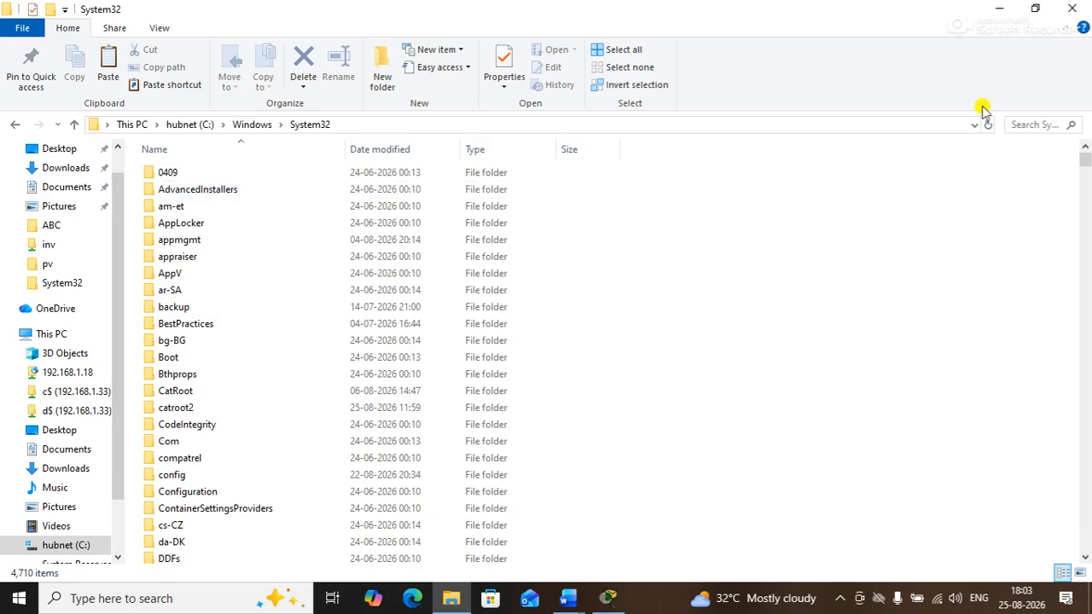
{"action": "left_click_drag", "start_coordinate": [1086, 156], "coordinate": [1049, 88]}
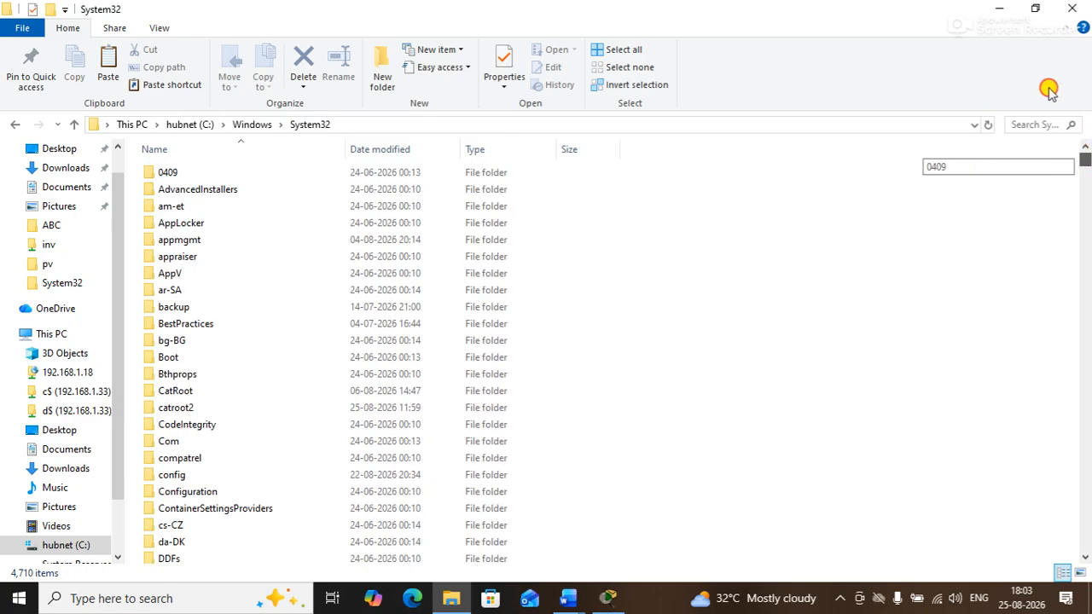
Paste the Word shortcut again, replacing the existing Word.lnk with administrator permission
{"action": "right_click", "coordinate": [813, 271]}
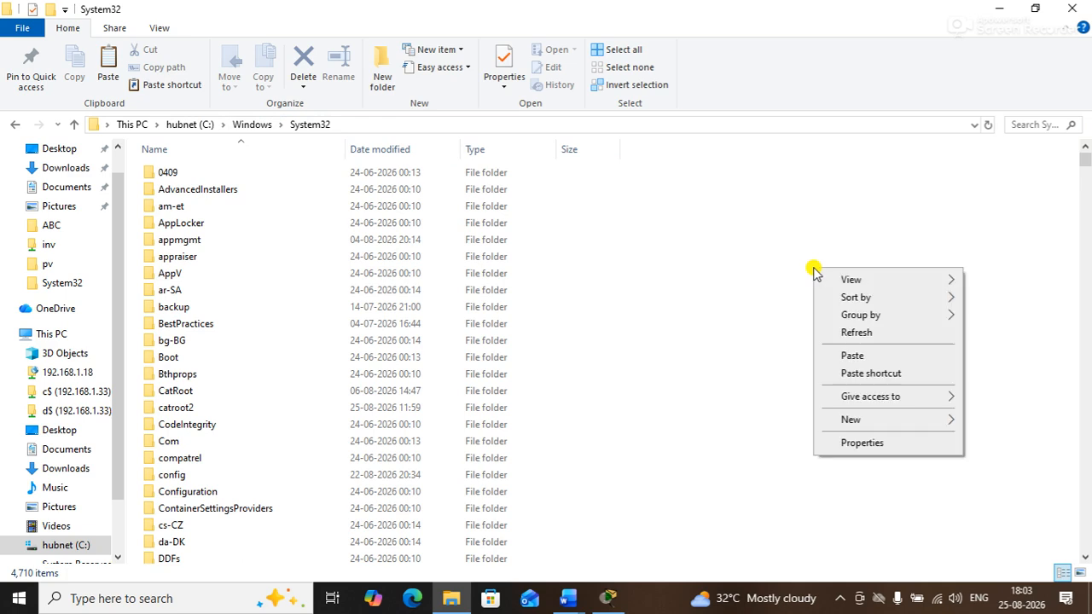
{"action": "left_click", "coordinate": [853, 357]}
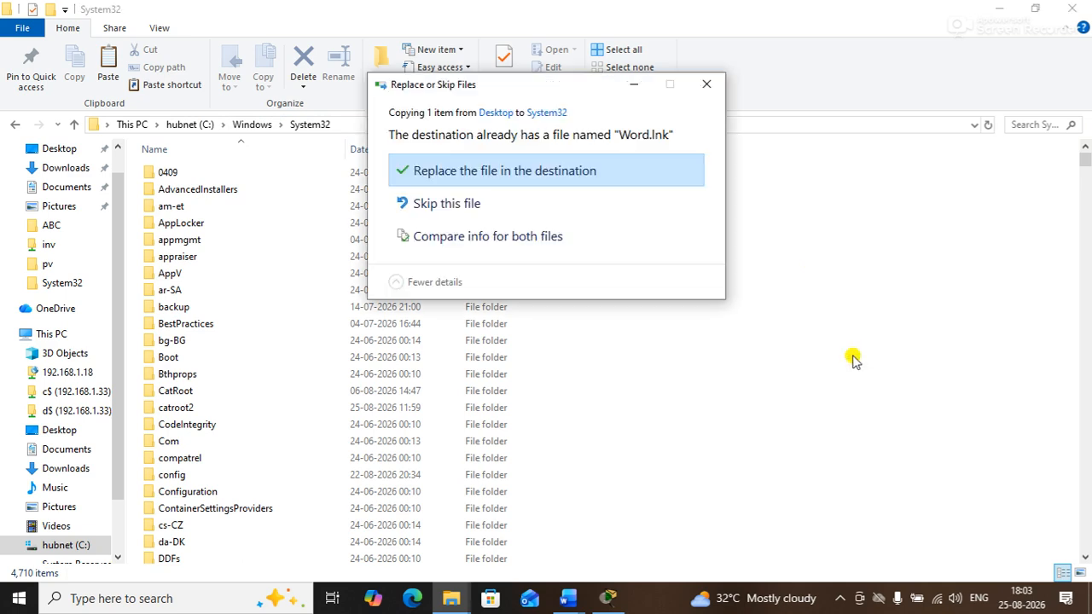
{"action": "left_click", "coordinate": [465, 173]}
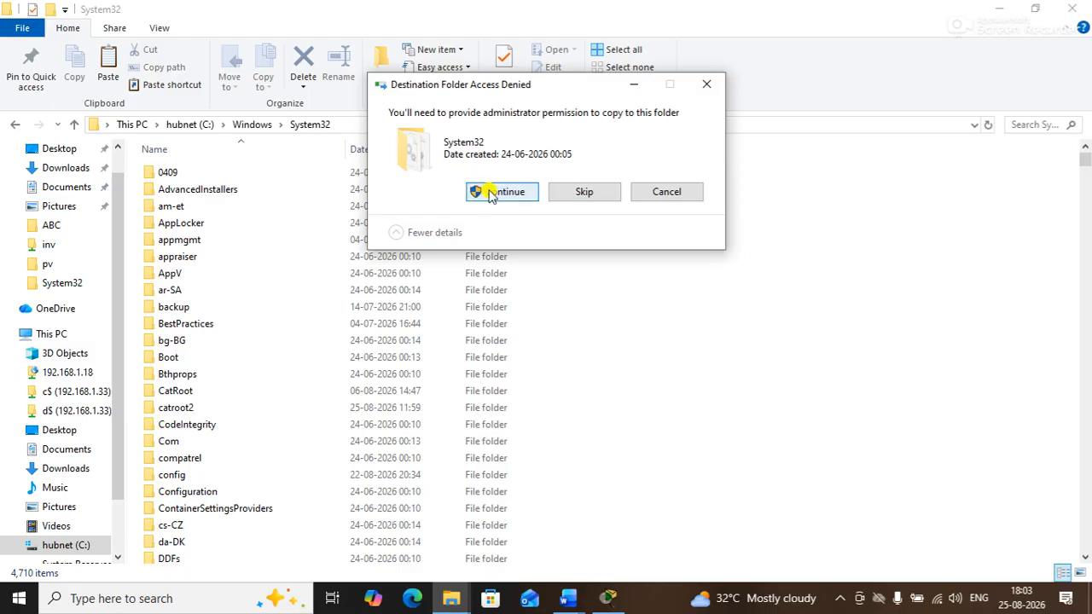
{"action": "left_click", "coordinate": [492, 192]}
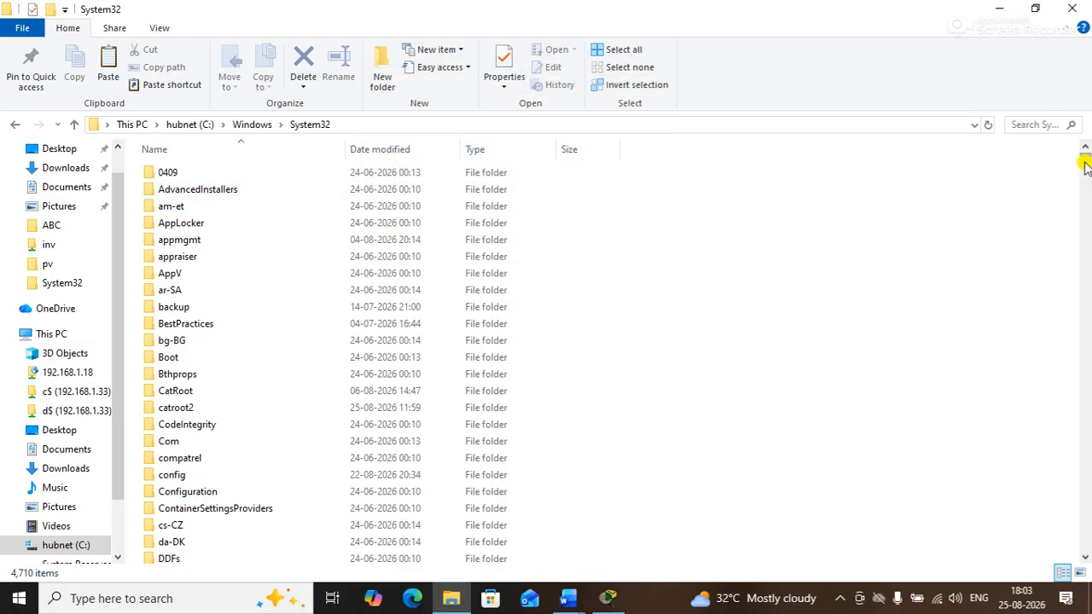
{"action": "left_click_drag", "start_coordinate": [1083, 166], "coordinate": [1019, 122]}
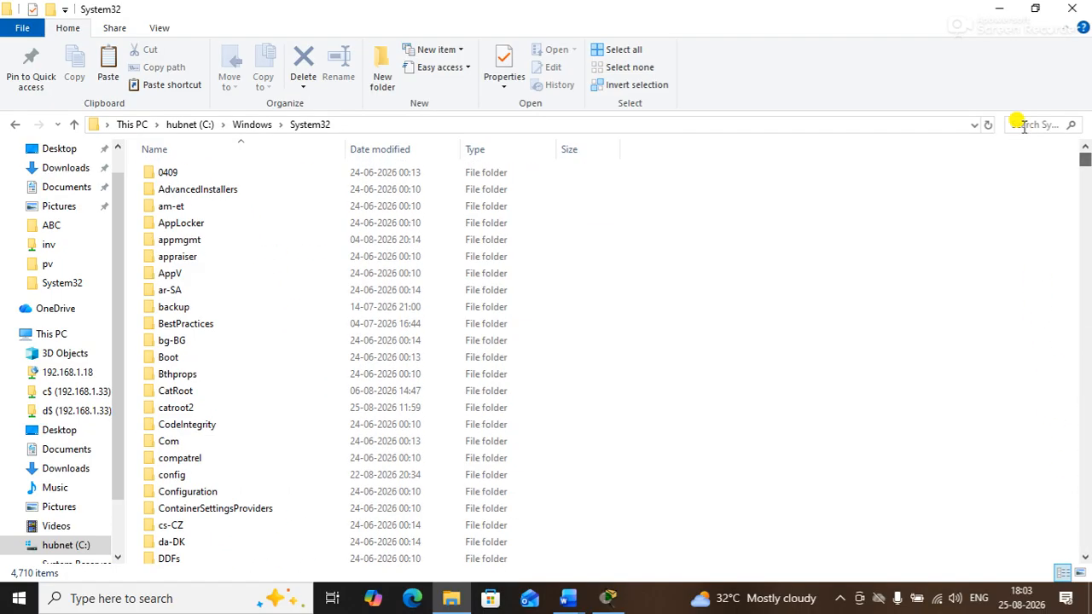
Sort the System32 folder by date modified
{"action": "right_click", "coordinate": [896, 220]}
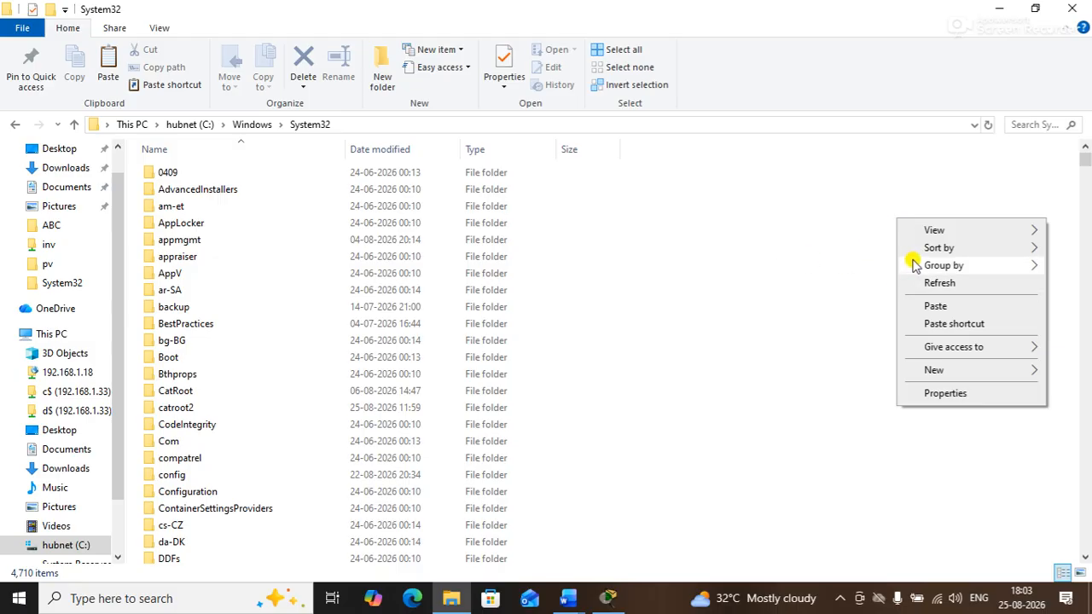
{"action": "mouse_move", "coordinate": [916, 247]}
{"action": "left_click", "coordinate": [820, 272]}
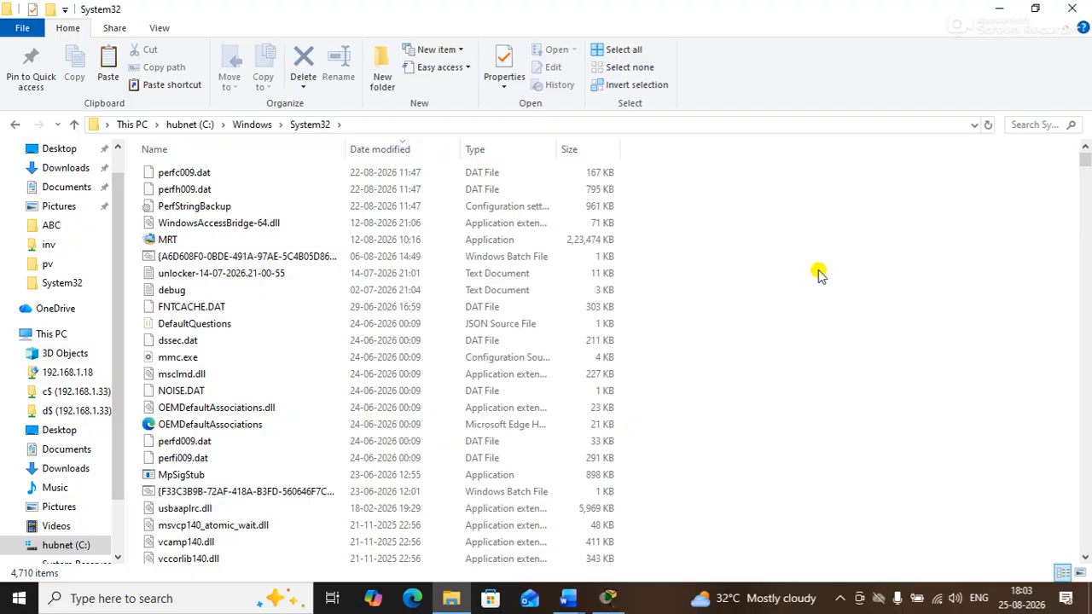
Search System32 for 'word', re-entering the term after clearing it
{"action": "left_click", "coordinate": [1032, 124]}
{"action": "type", "text": "word"}
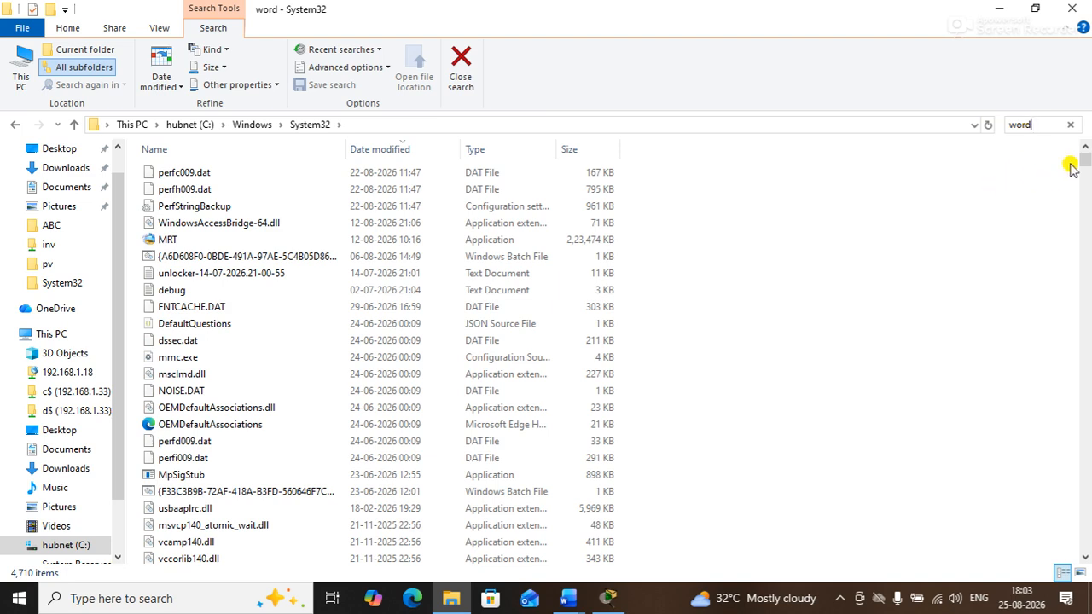
{"action": "left_click", "coordinate": [1070, 124]}
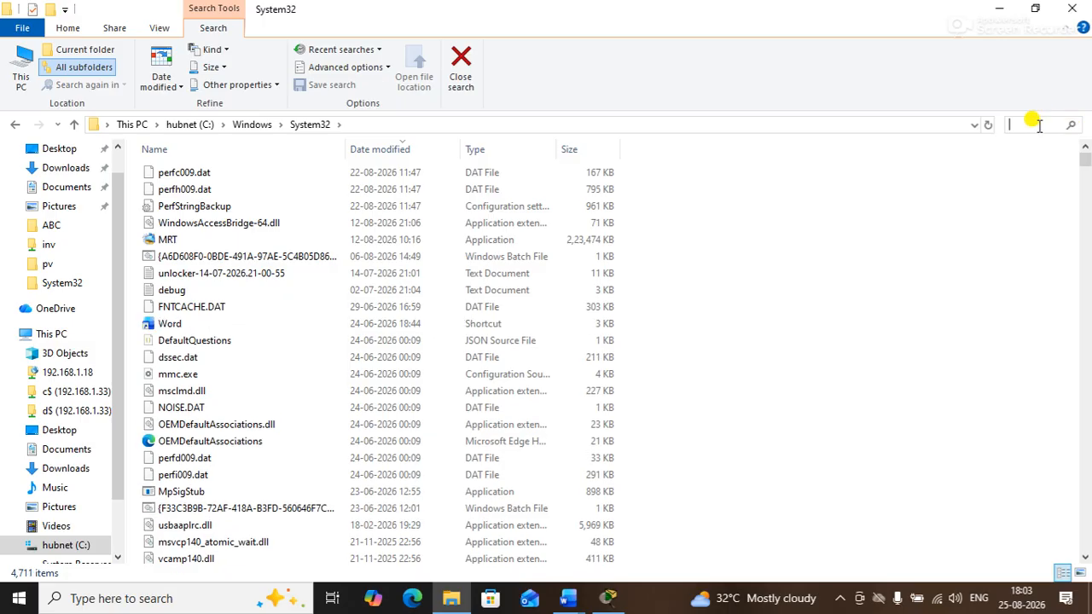
{"action": "type", "text": "word"}
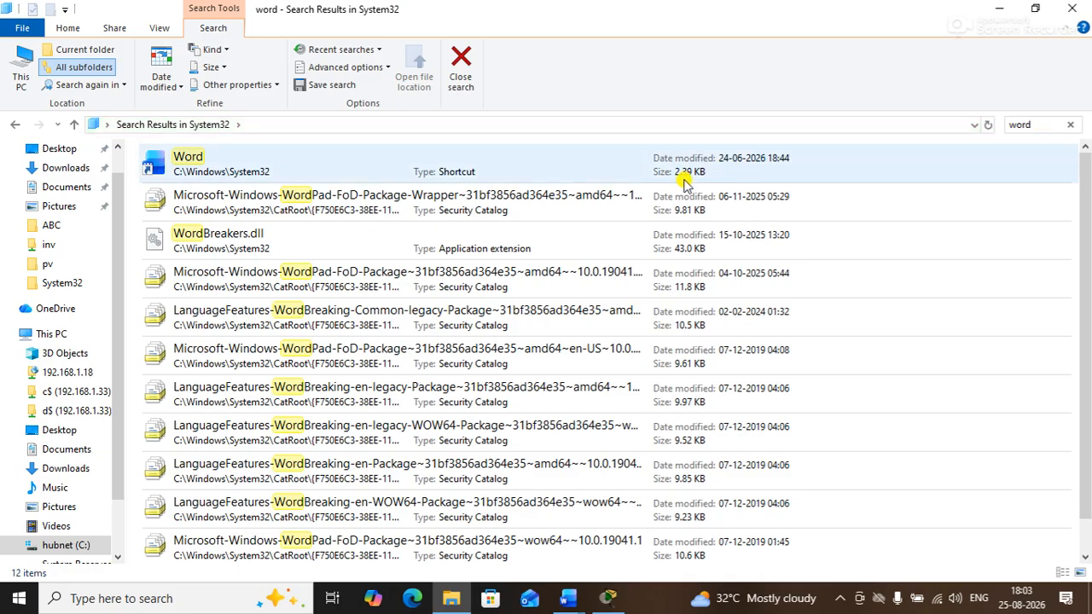
Attempt to rename the Word shortcut to mw, then cancel, keeping the name Word
{"action": "left_click", "coordinate": [247, 162]}
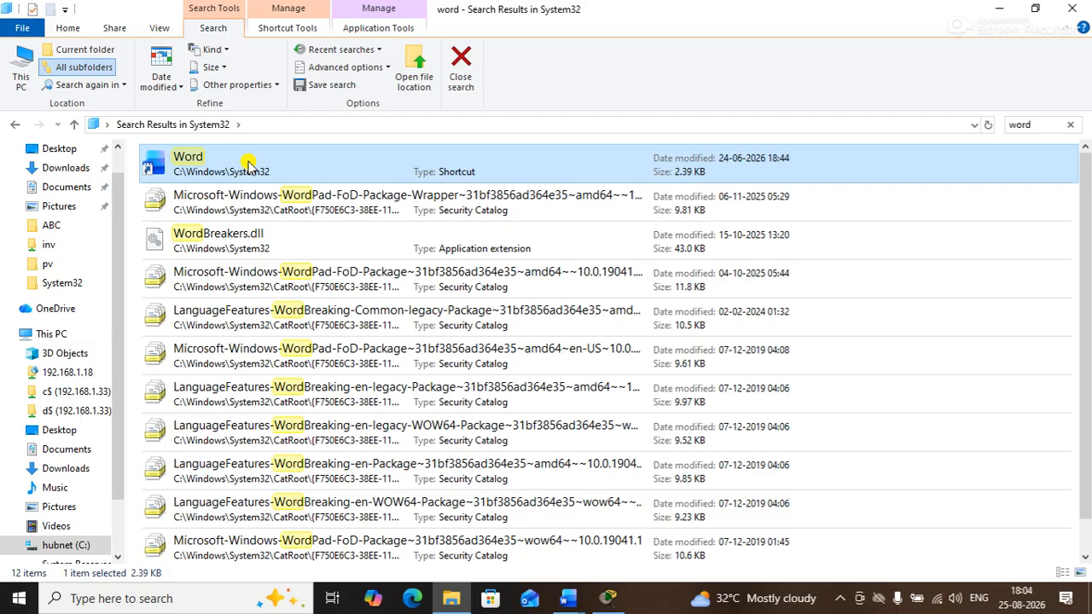
{"action": "key", "text": "F2"}
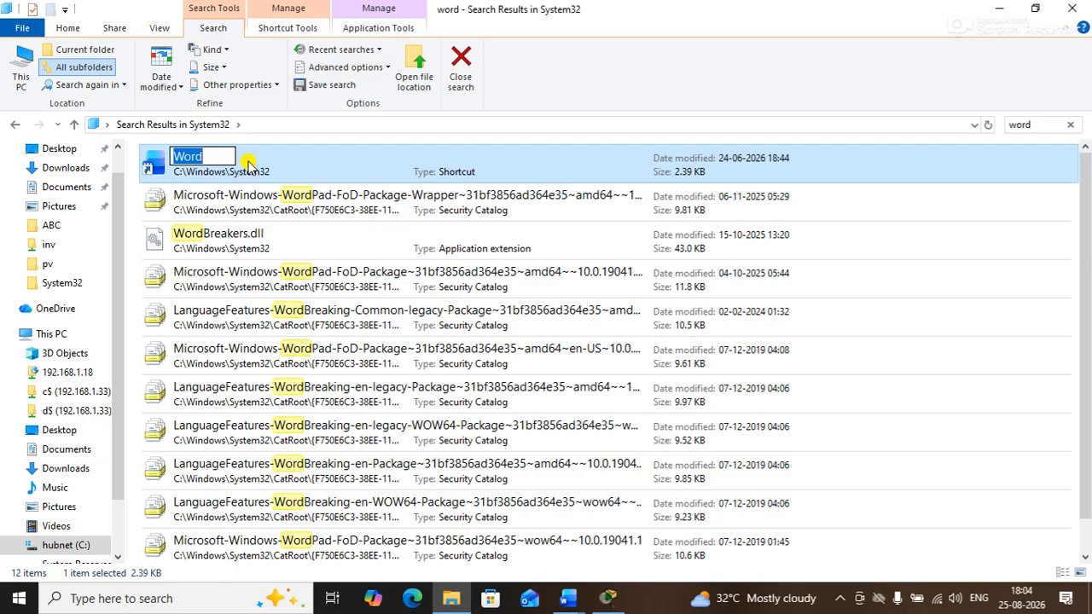
{"action": "type", "text": "mw"}
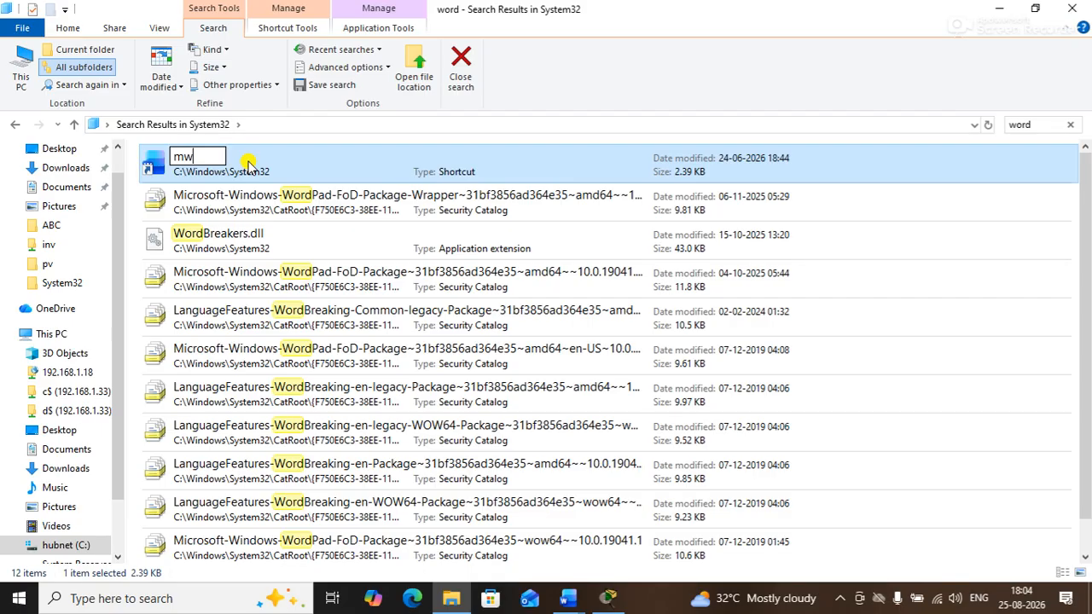
{"action": "key", "text": "Return"}
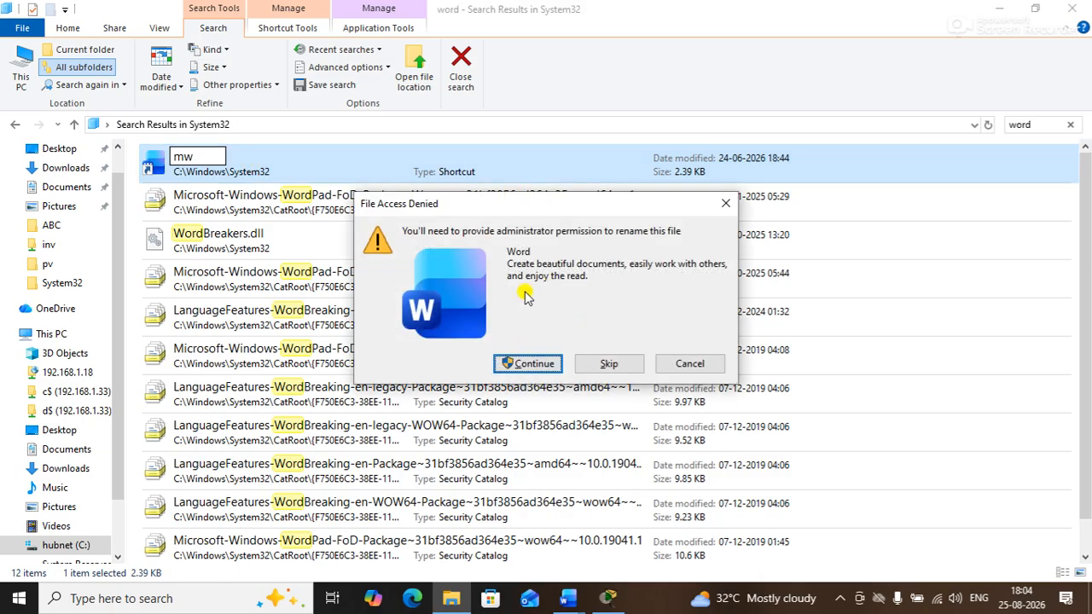
{"action": "left_click", "coordinate": [524, 364]}
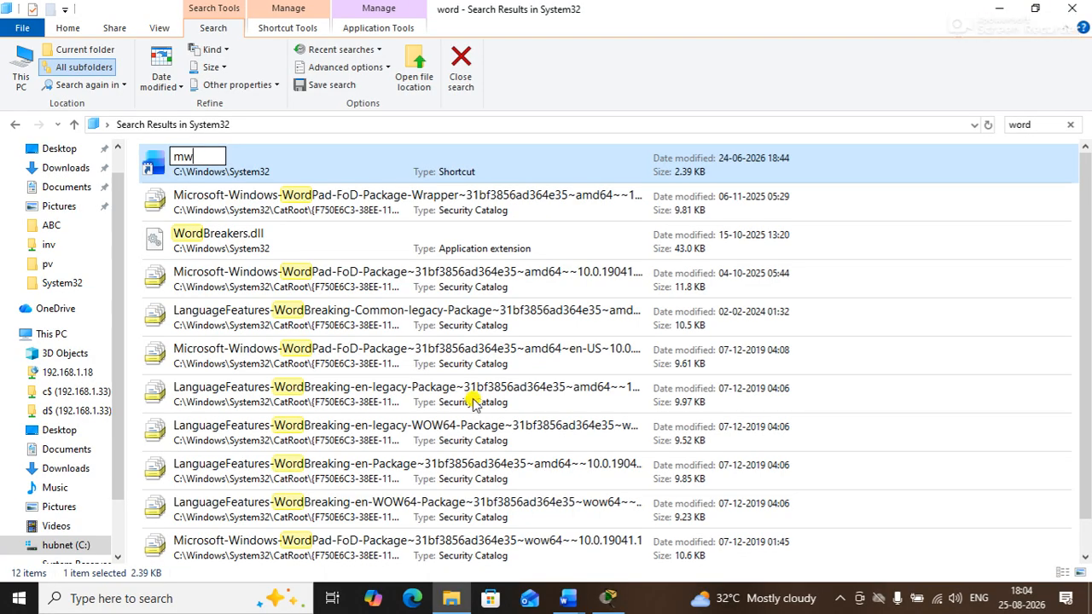
{"action": "key", "text": "Escape"}
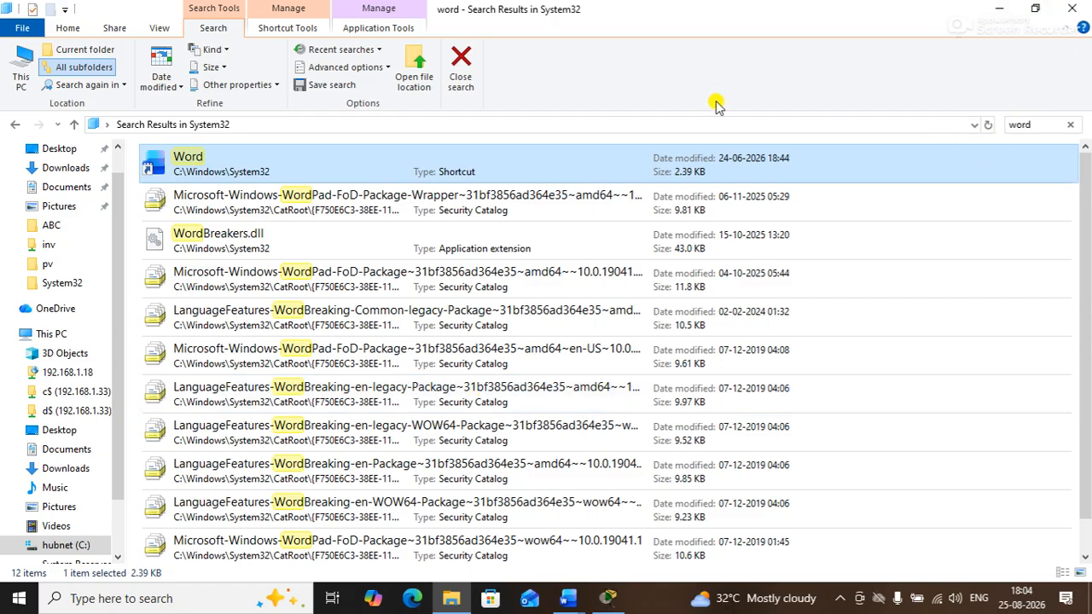
Clear the 'word' search and close File Explorer
{"action": "left_click", "coordinate": [1044, 122]}
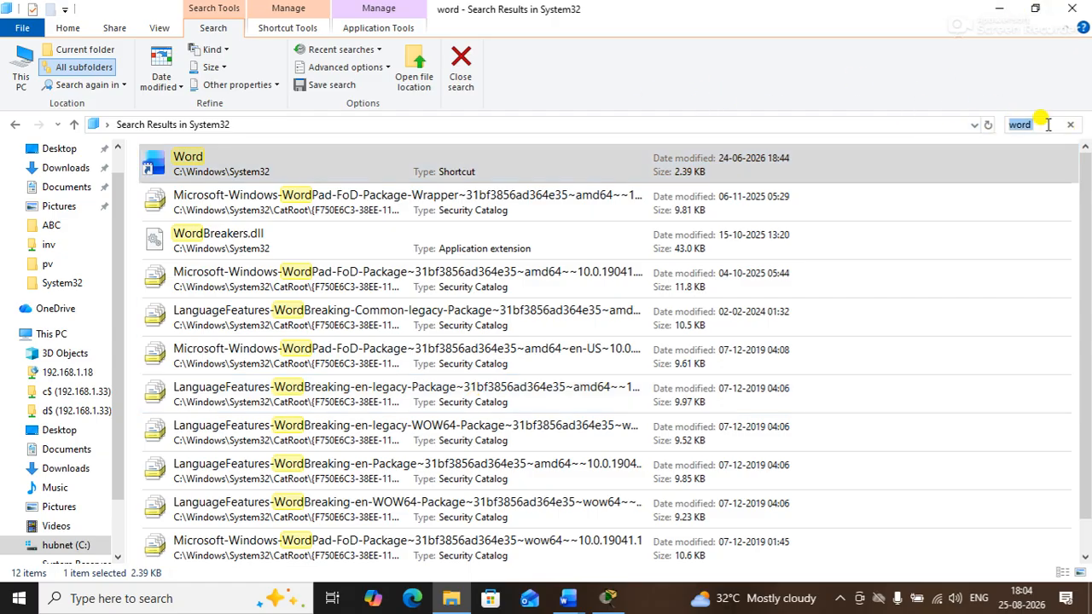
{"action": "left_click", "coordinate": [1069, 123]}
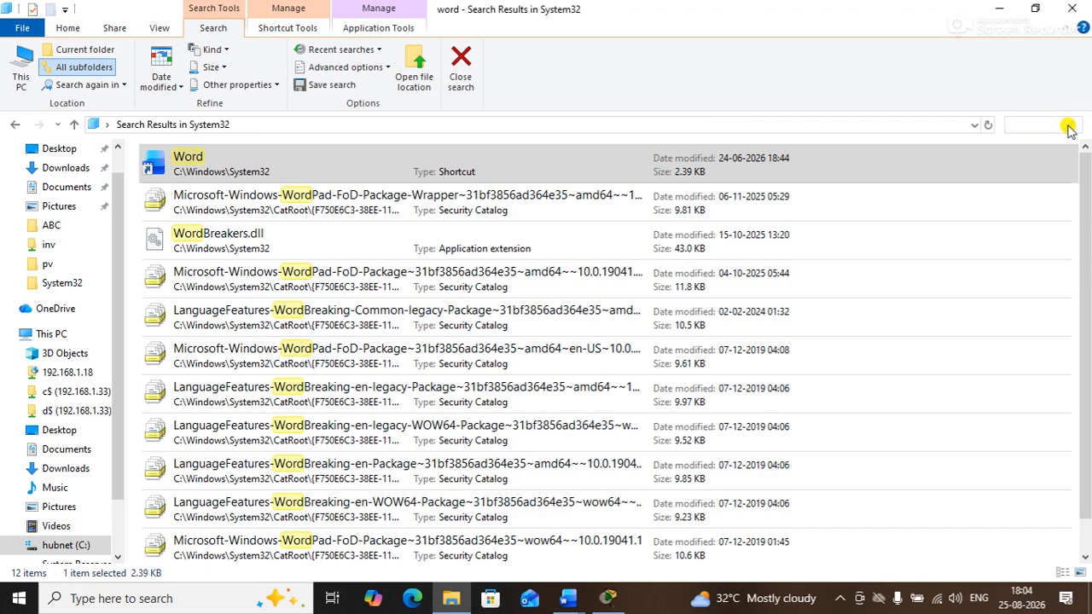
{"action": "left_click", "coordinate": [1073, 10]}
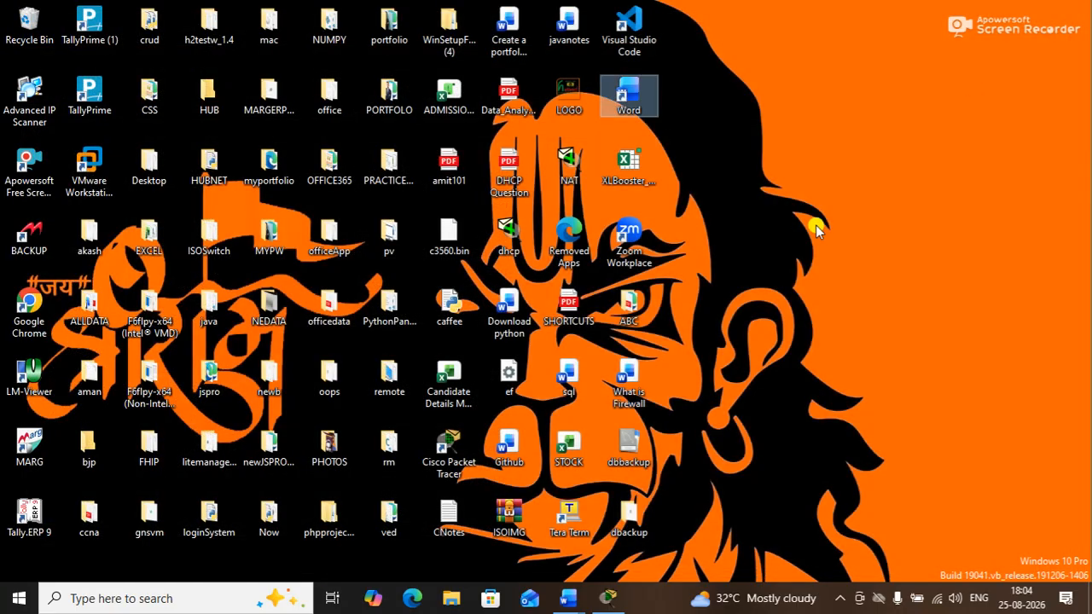
Run mw from the Run dialog to launch Microsoft Word
{"action": "key", "text": "super+r"}
{"action": "type", "text": "mw"}
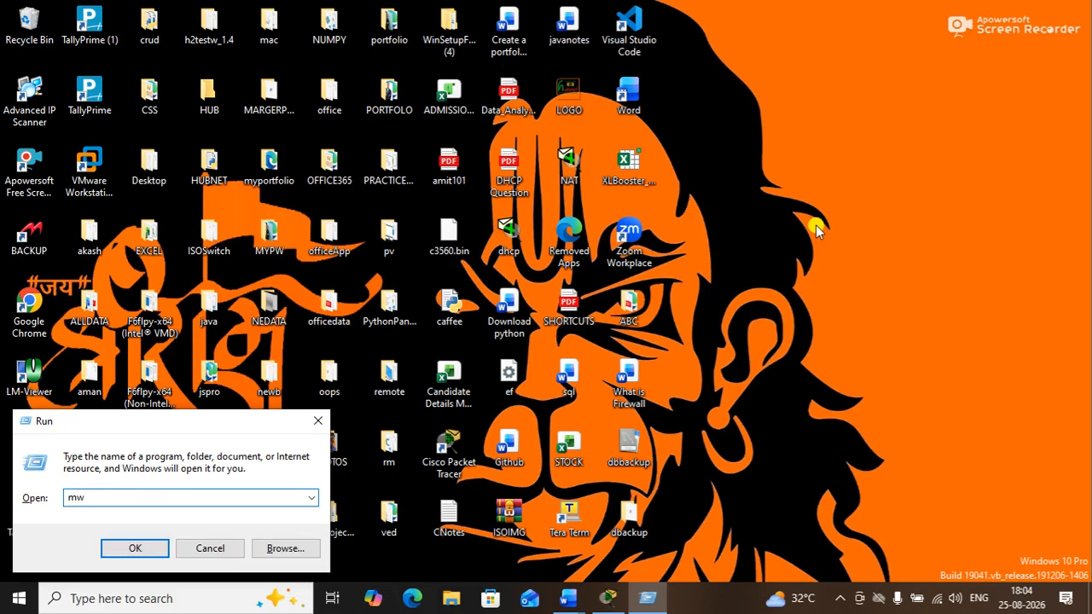
{"action": "key", "text": "Return"}
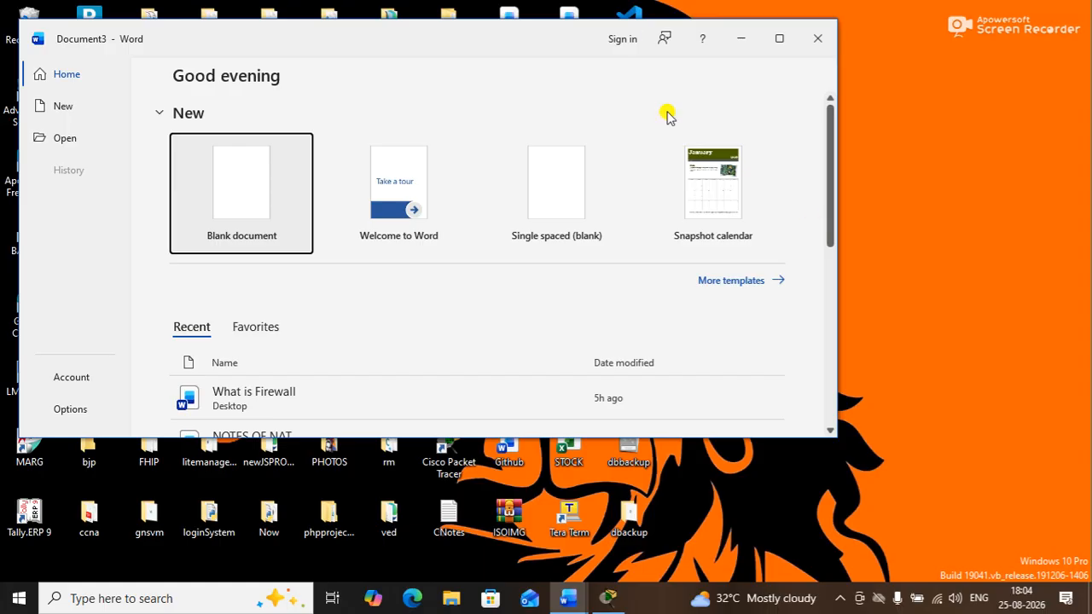
Move the Word start-screen window and maximize it to fill the screen
{"action": "left_click_drag", "start_coordinate": [470, 42], "coordinate": [551, 65]}
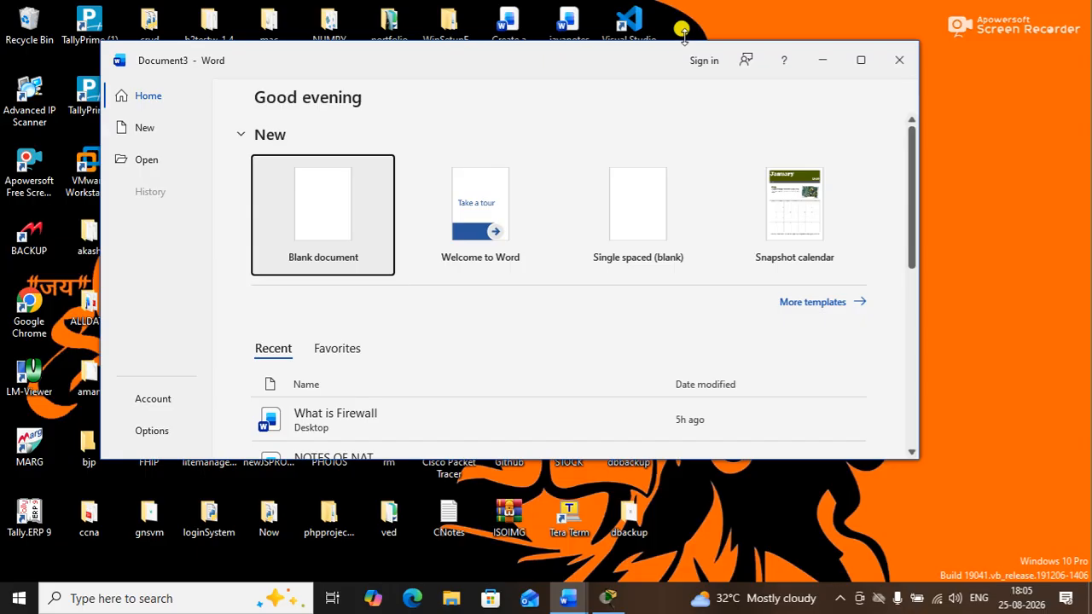
{"action": "left_click", "coordinate": [864, 61]}
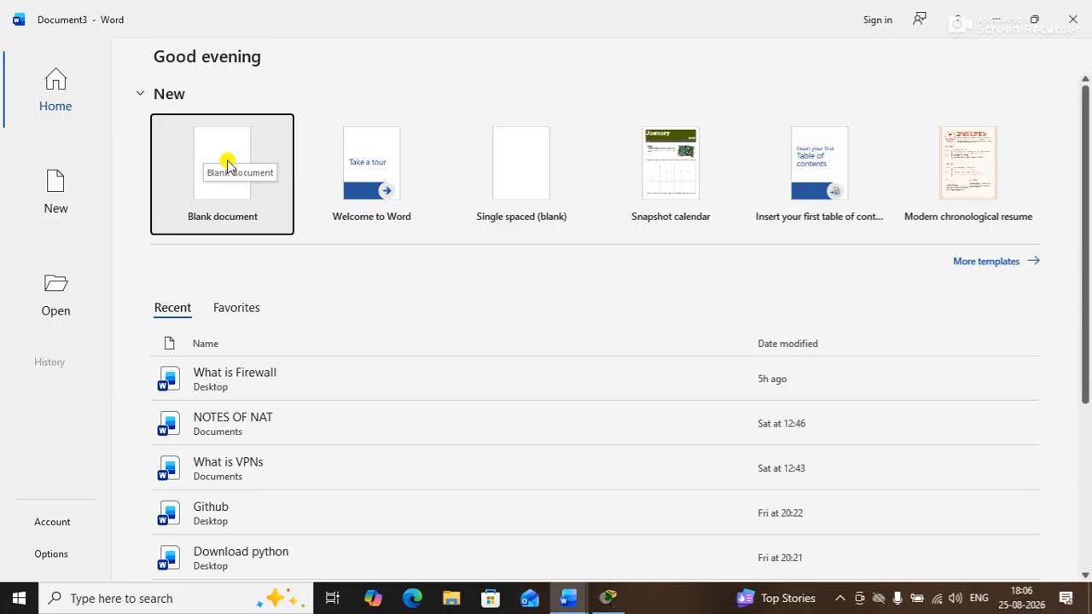
Create a new blank document from the start screen and scroll its empty page
{"action": "left_click", "coordinate": [223, 164]}
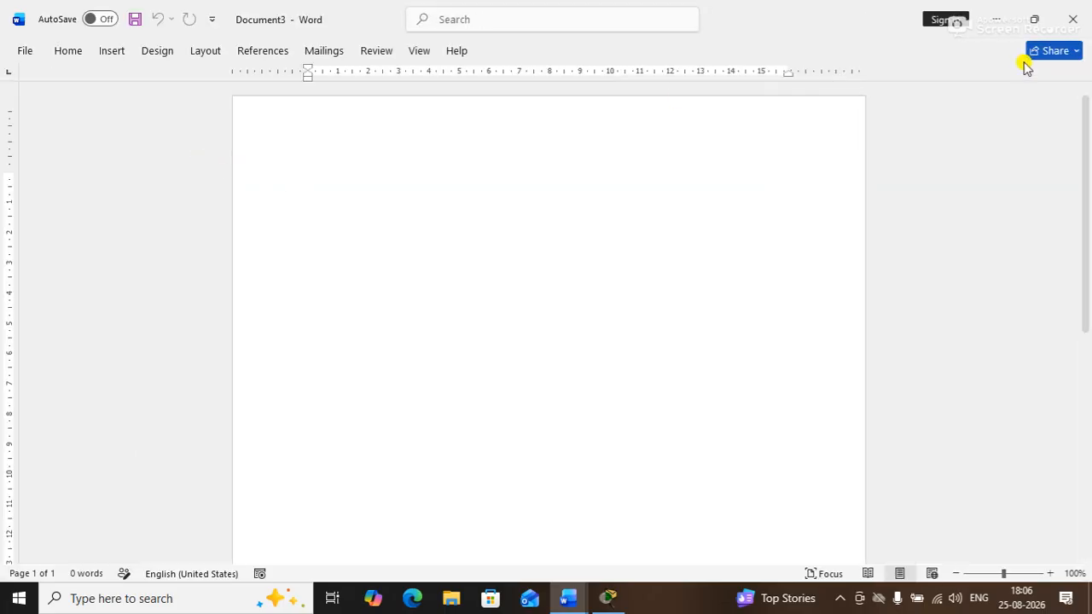
{"action": "left_click_drag", "start_coordinate": [1084, 176], "coordinate": [1068, 219]}
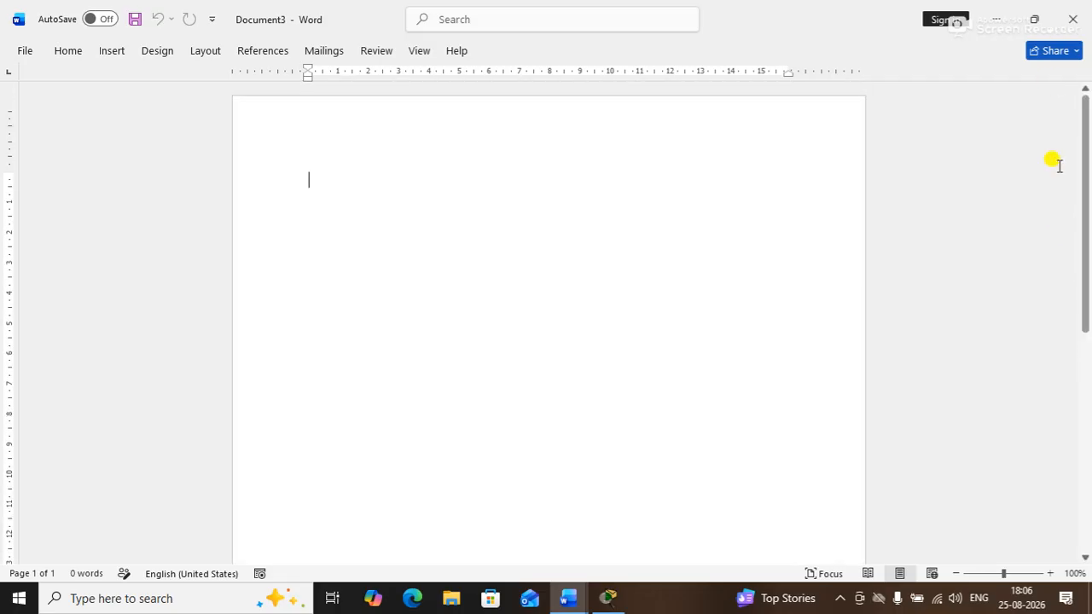
{"action": "left_click_drag", "start_coordinate": [1083, 225], "coordinate": [1049, 202]}
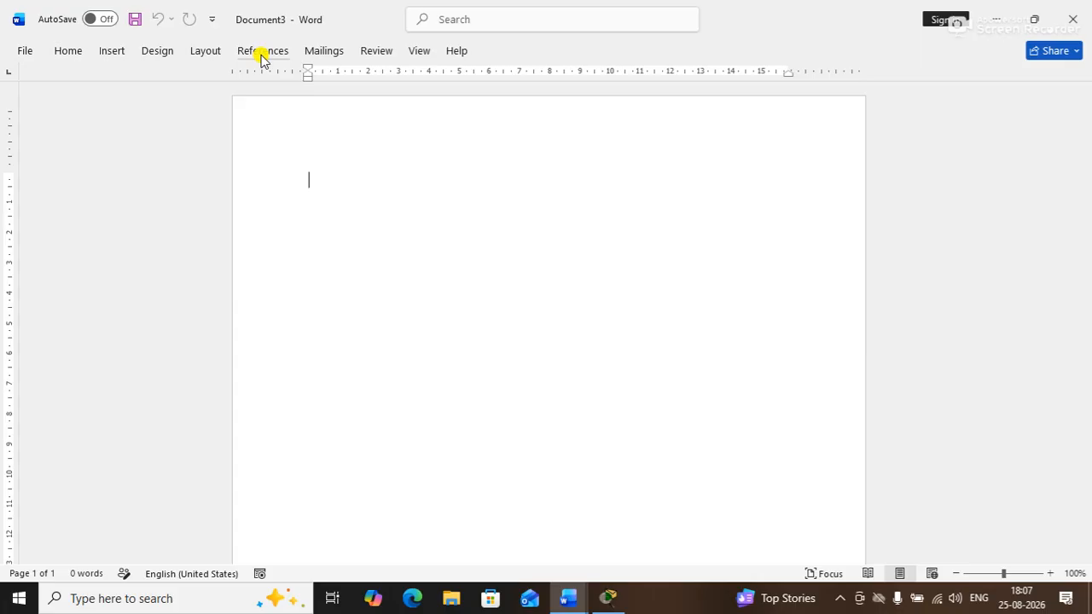
{"action": "left_click", "coordinate": [70, 52]}
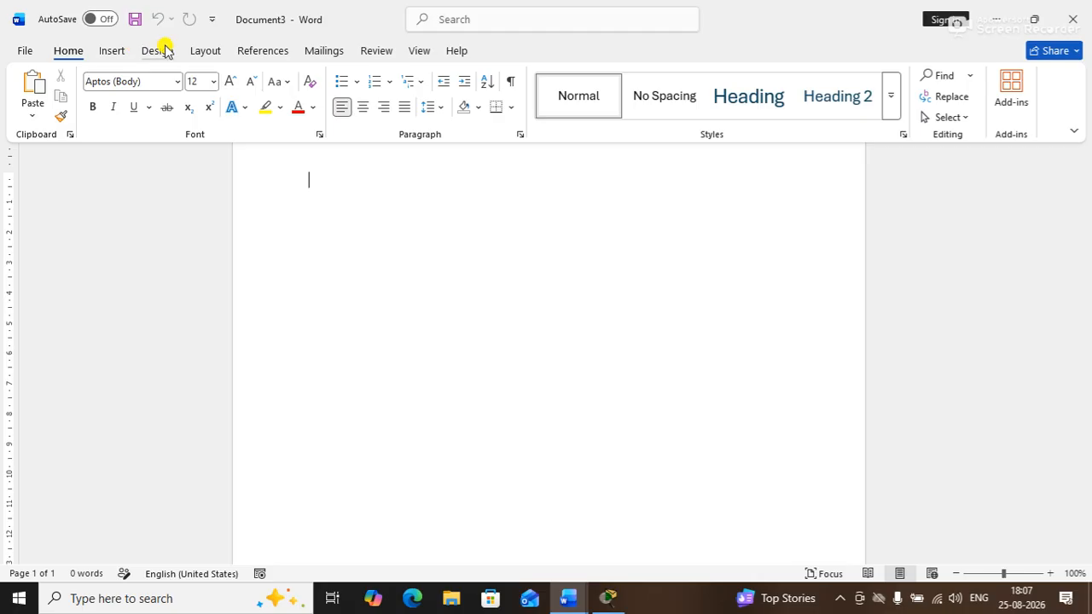
{"action": "double_click", "coordinate": [72, 53]}
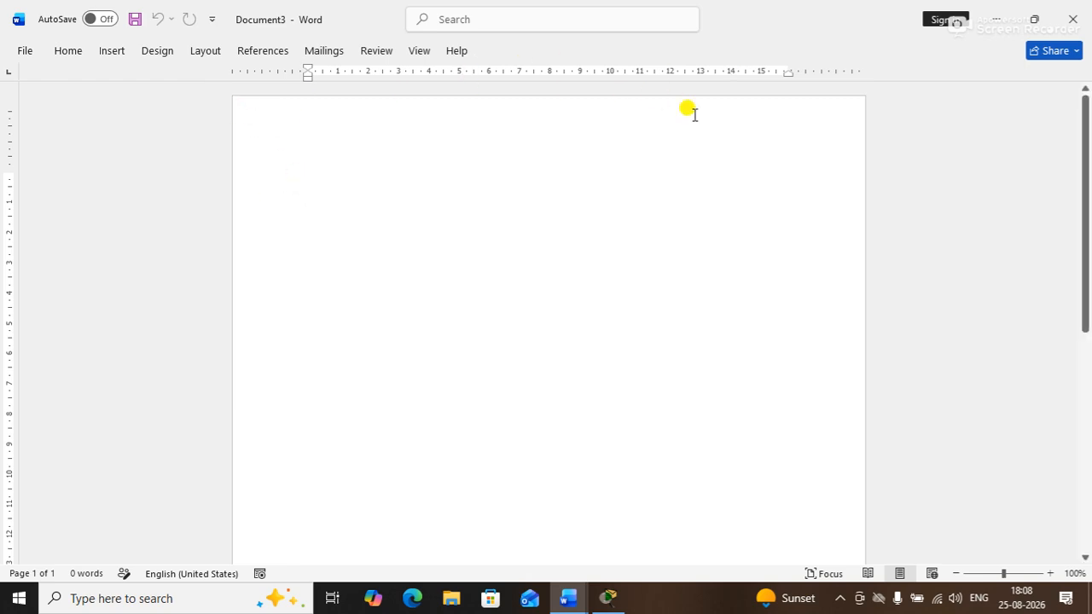
{"action": "left_click_drag", "start_coordinate": [1085, 312], "coordinate": [1048, 244]}
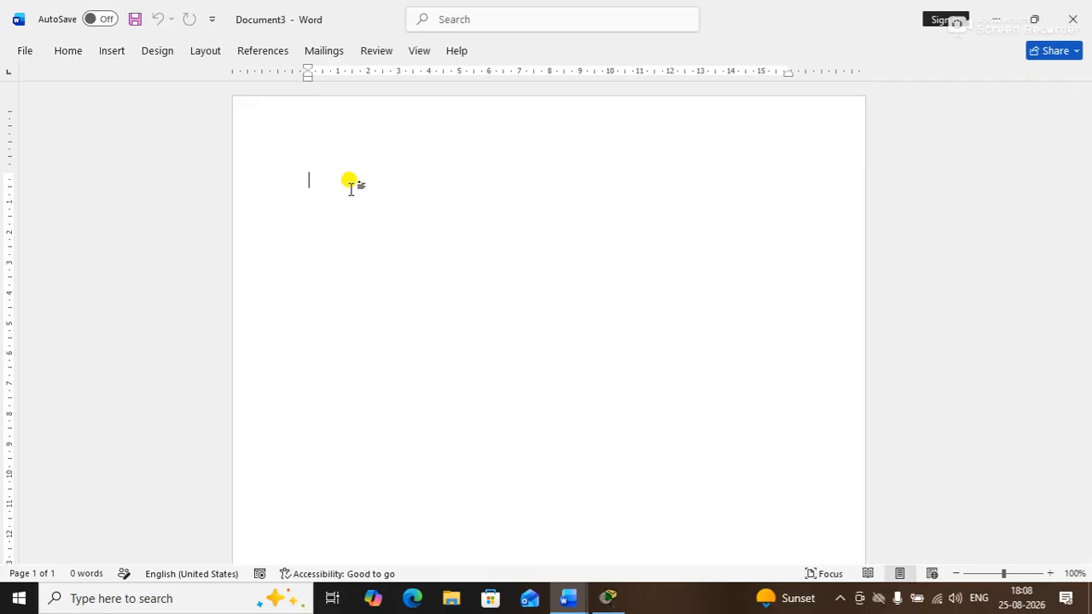
Insert three page breaks with Ctrl+Enter so the blank document spans four pages
{"action": "key", "text": "ctrl+Return"}
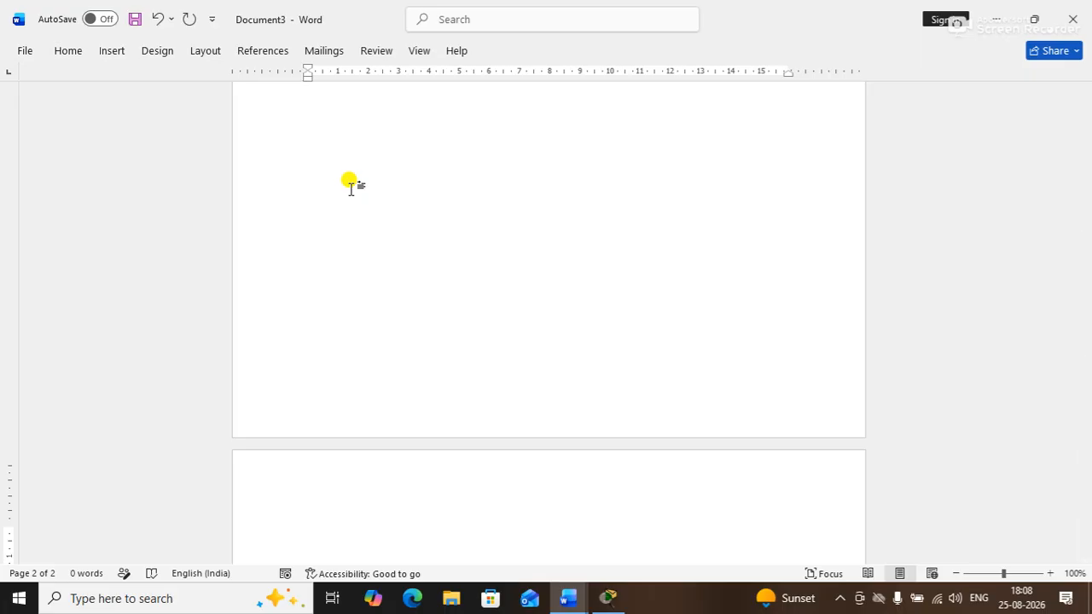
{"action": "key", "text": "ctrl+Return"}
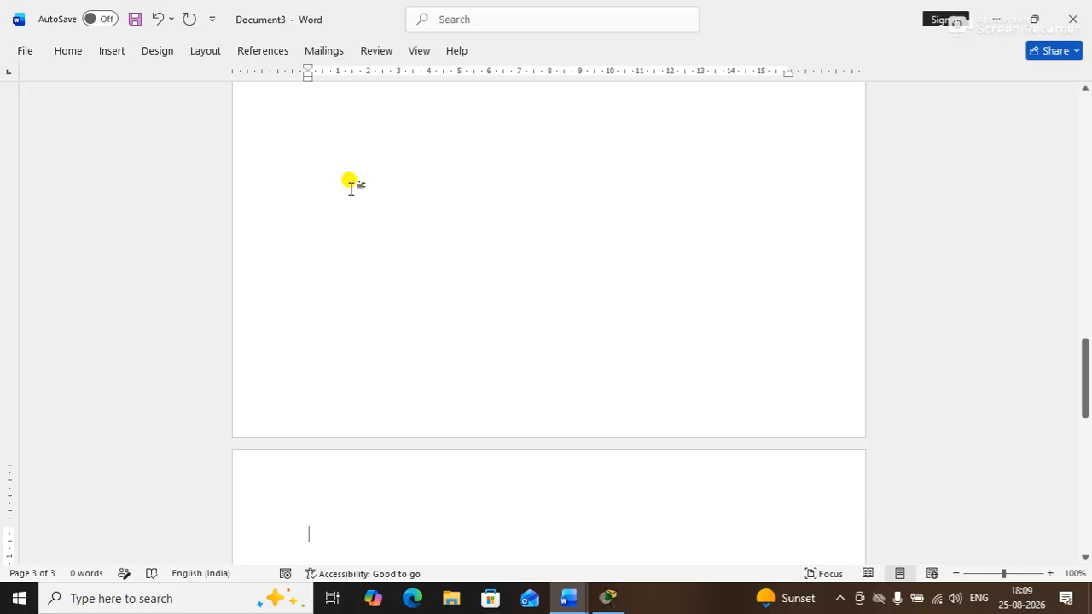
{"action": "key", "text": "ctrl+Return"}
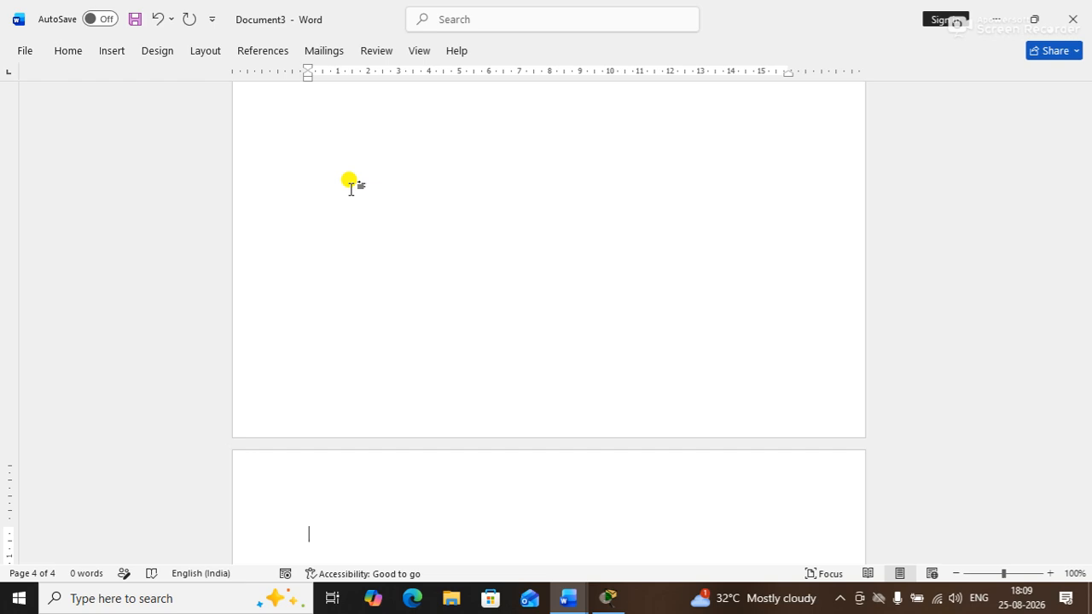
Delete the added page breaks so only one blank page remains, and scroll back up
{"action": "key", "text": "BackSpace"}
{"action": "key", "text": "BackSpace"}
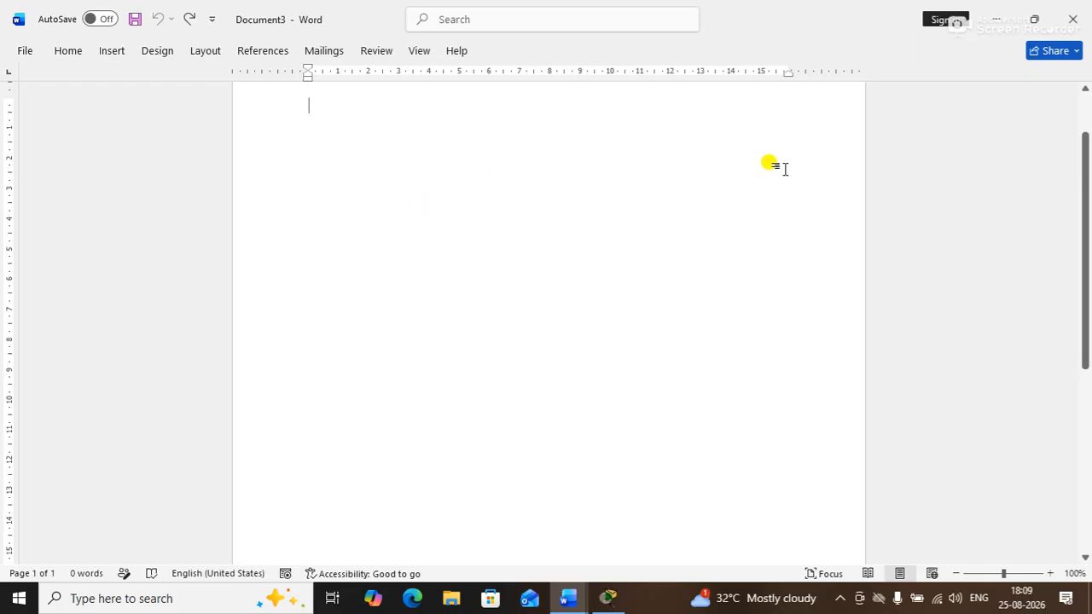
{"action": "left_click_drag", "start_coordinate": [1085, 197], "coordinate": [1070, 121]}
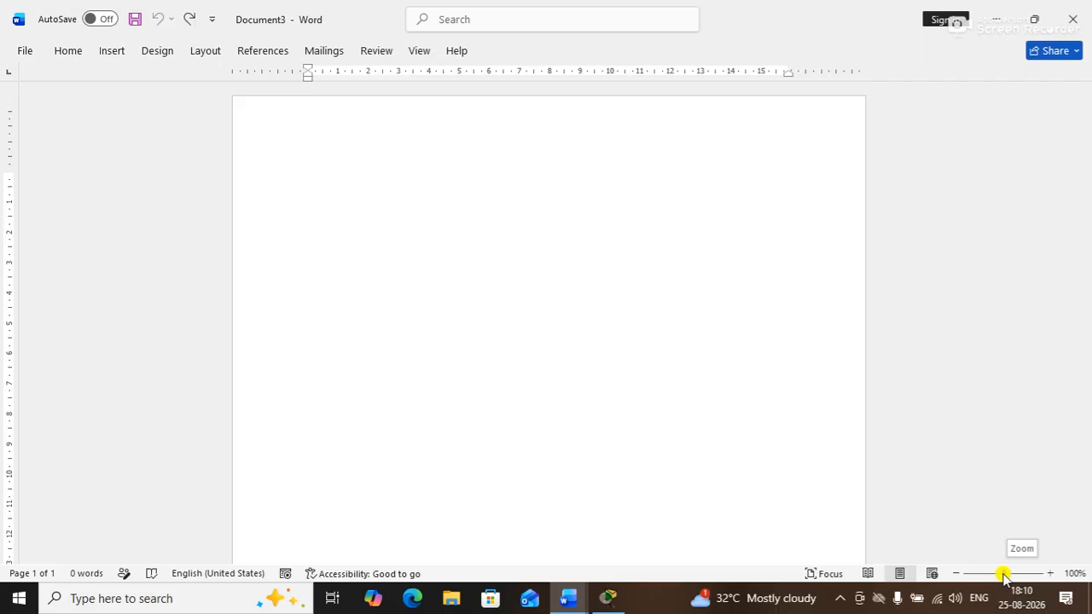
{"action": "left_click_drag", "start_coordinate": [1005, 577], "coordinate": [952, 580]}
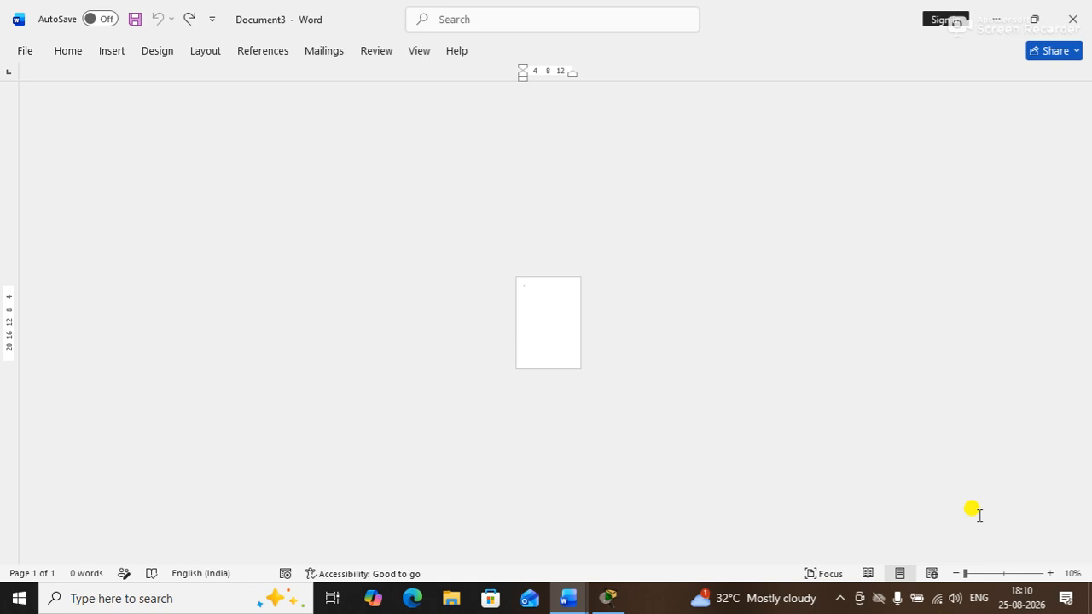
{"action": "left_click", "coordinate": [969, 576]}
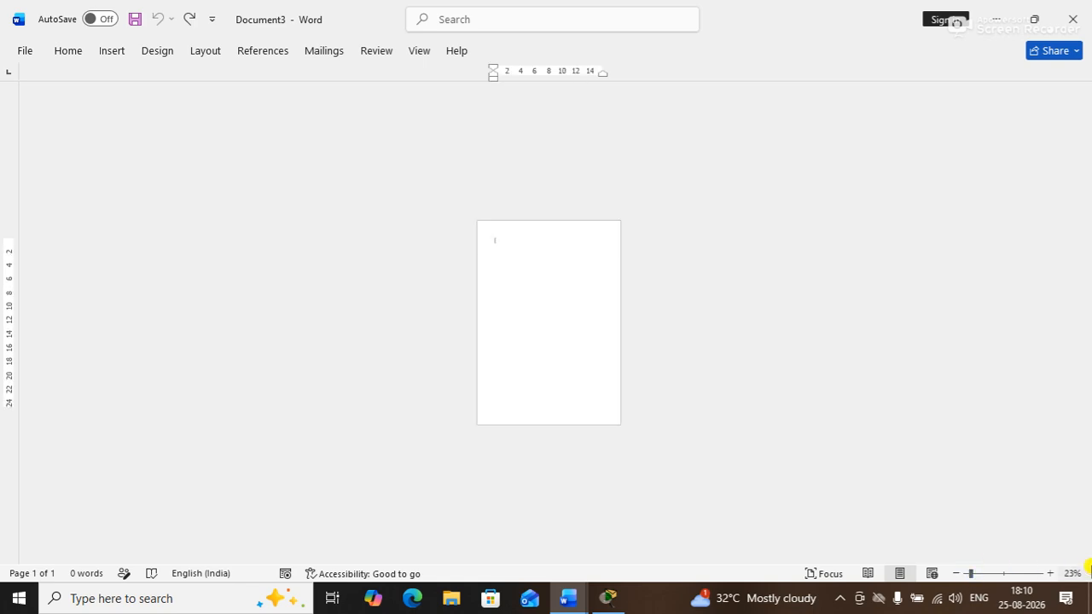
{"action": "left_click", "coordinate": [975, 575]}
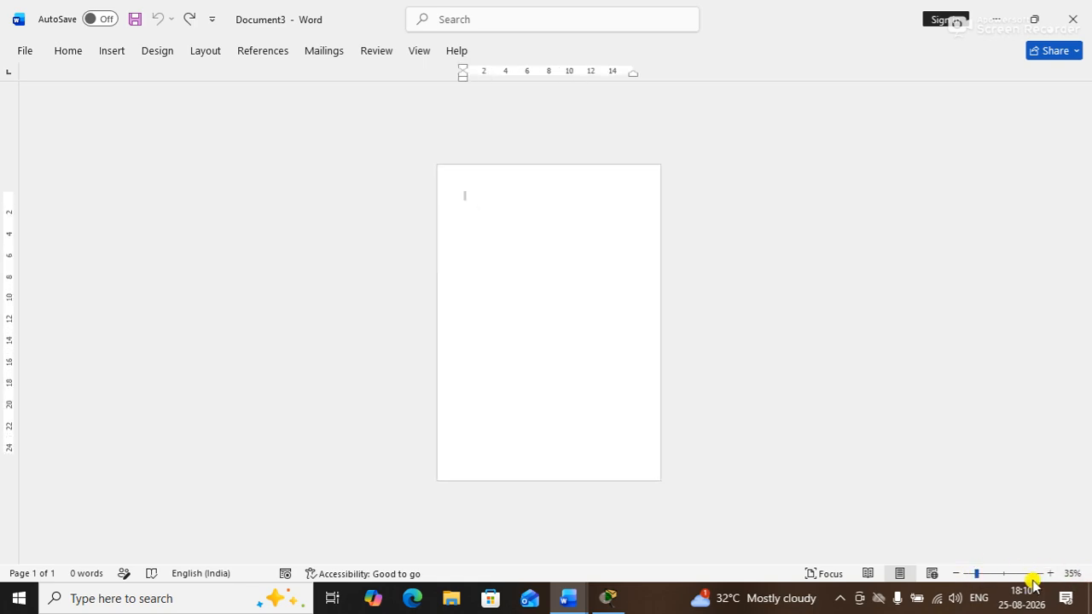
{"action": "left_click_drag", "start_coordinate": [980, 575], "coordinate": [1056, 576]}
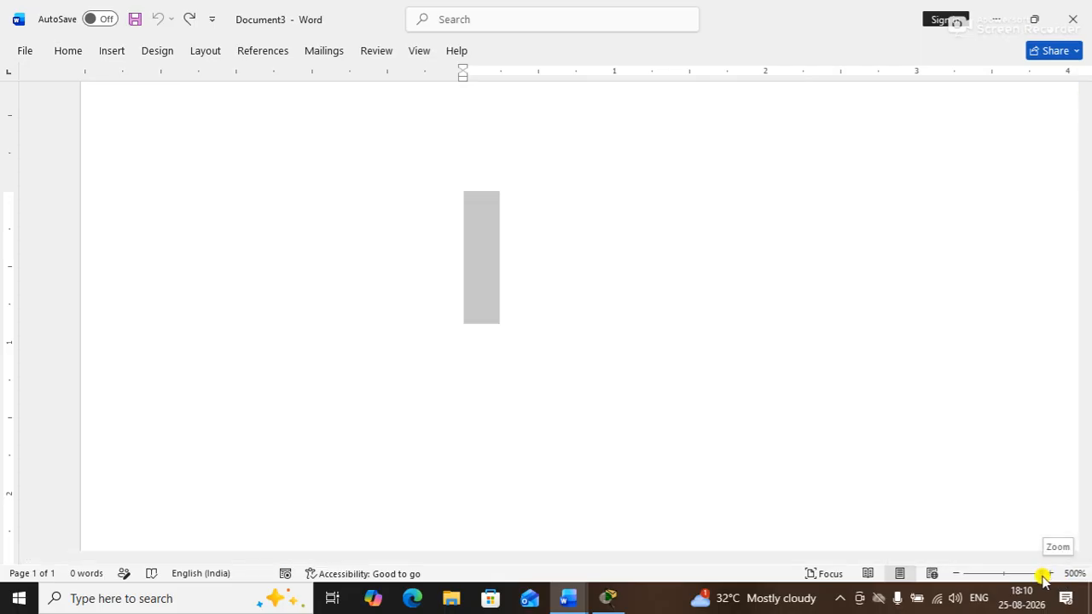
{"action": "left_click_drag", "start_coordinate": [1040, 577], "coordinate": [1005, 579]}
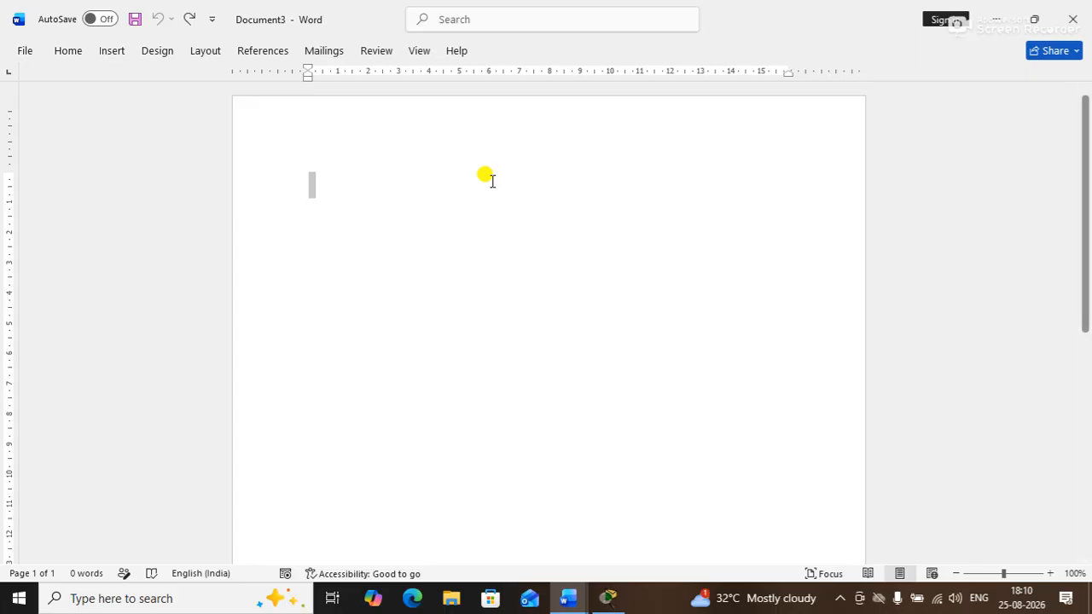
{"action": "left_click", "coordinate": [956, 575]}
{"action": "left_click", "coordinate": [956, 574]}
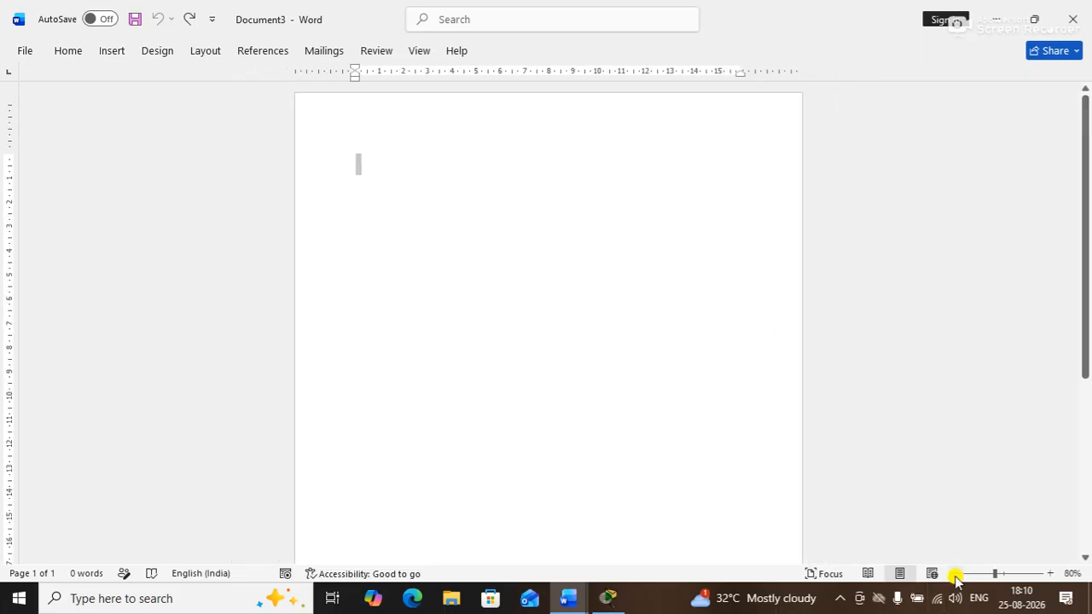
{"action": "left_click", "coordinate": [956, 574]}
{"action": "left_click", "coordinate": [957, 574]}
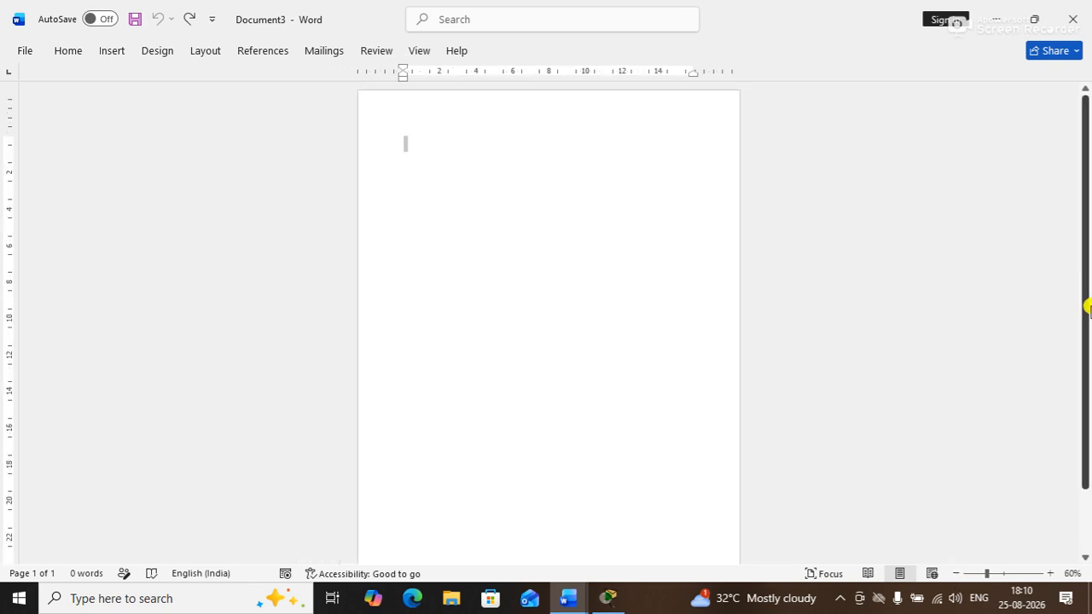
{"action": "left_click_drag", "start_coordinate": [1084, 307], "coordinate": [1056, 268]}
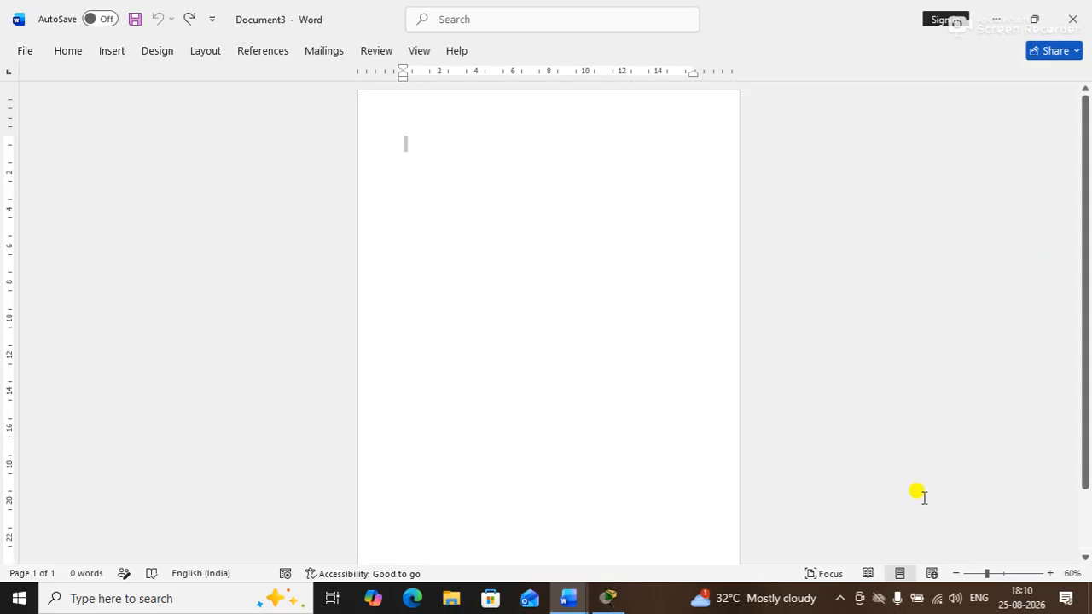
{"action": "left_click", "coordinate": [958, 573]}
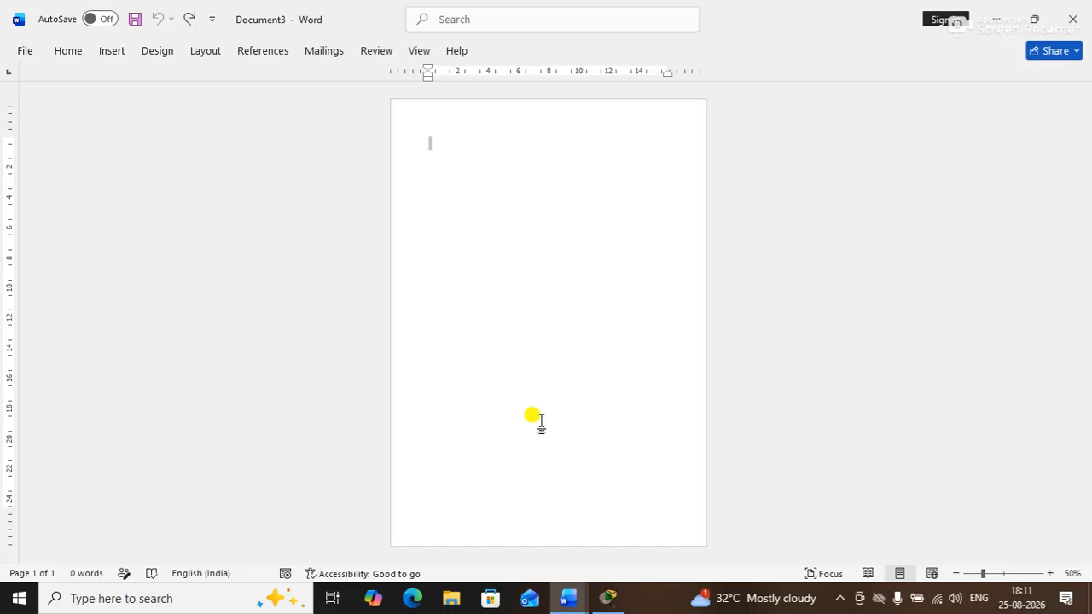
Type practice letters 'jfjfjfjfjfjf' on the first line, then delete them
{"action": "left_click", "coordinate": [445, 154]}
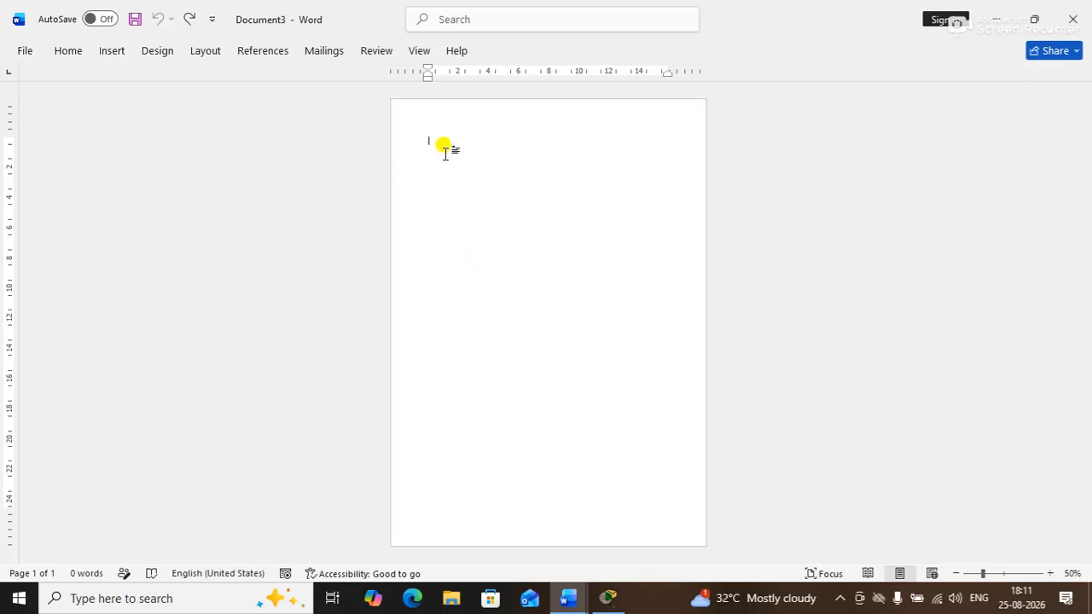
{"action": "type", "text": "jfjfjfjfjfjf"}
{"action": "key", "text": "BackSpace"}
{"action": "key", "text": "BackSpace"}
{"action": "key", "text": "BackSpace"}
{"action": "key", "text": "BackSpace"}
{"action": "key", "text": "BackSpace"}
{"action": "key", "text": "BackSpace"}
{"action": "key", "text": "BackSpace"}
{"action": "key", "text": "BackSpace"}
{"action": "key", "text": "BackSpace"}
{"action": "key", "text": "BackSpace"}
{"action": "key", "text": "BackSpace"}
{"action": "key", "text": "BackSpace"}
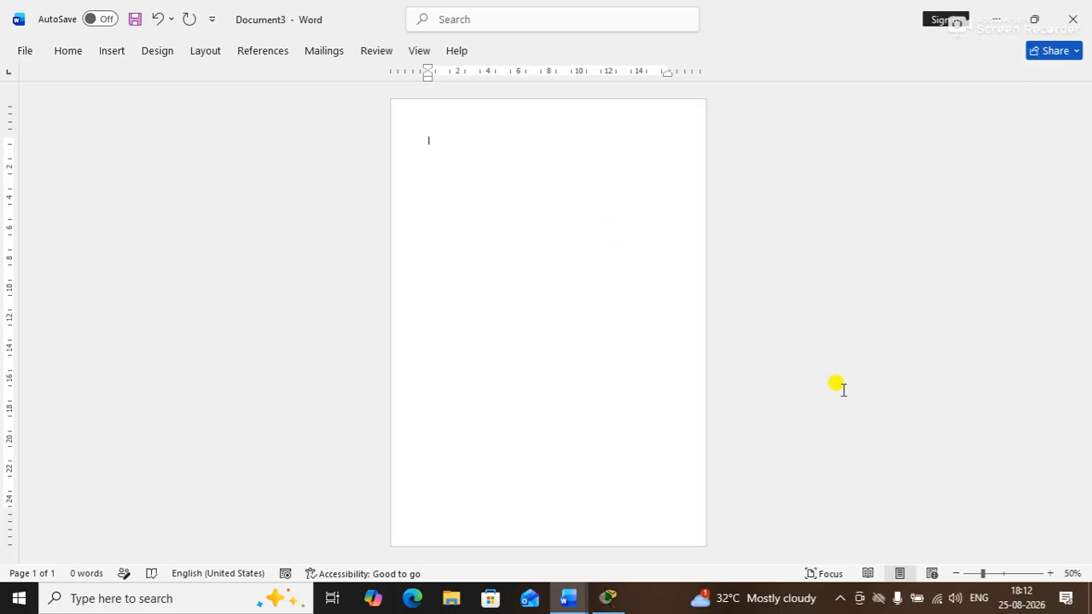
Zoom the page view in to 100%
{"action": "left_click", "coordinate": [1049, 573]}
{"action": "left_click", "coordinate": [1049, 574]}
{"action": "left_click", "coordinate": [1049, 574]}
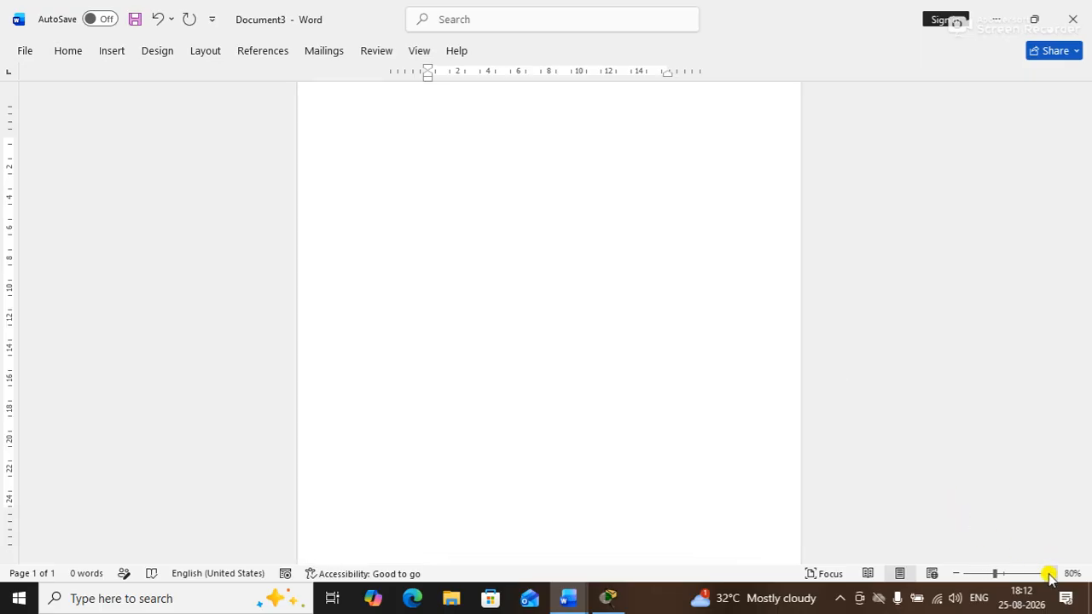
{"action": "left_click", "coordinate": [1049, 573]}
{"action": "left_click", "coordinate": [1050, 573]}
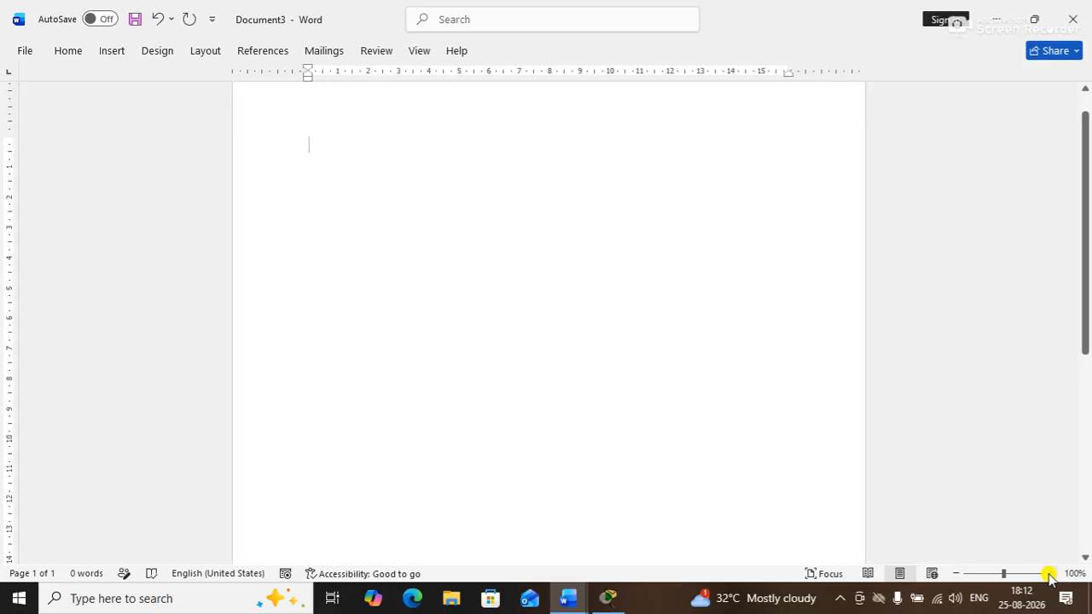
{"action": "left_click_drag", "start_coordinate": [1082, 268], "coordinate": [1048, 106]}
Generate sample paragraphs with =rand(5,4), correcting the mistyped 4,3 arguments first
{"action": "type", "text": "=rand"}
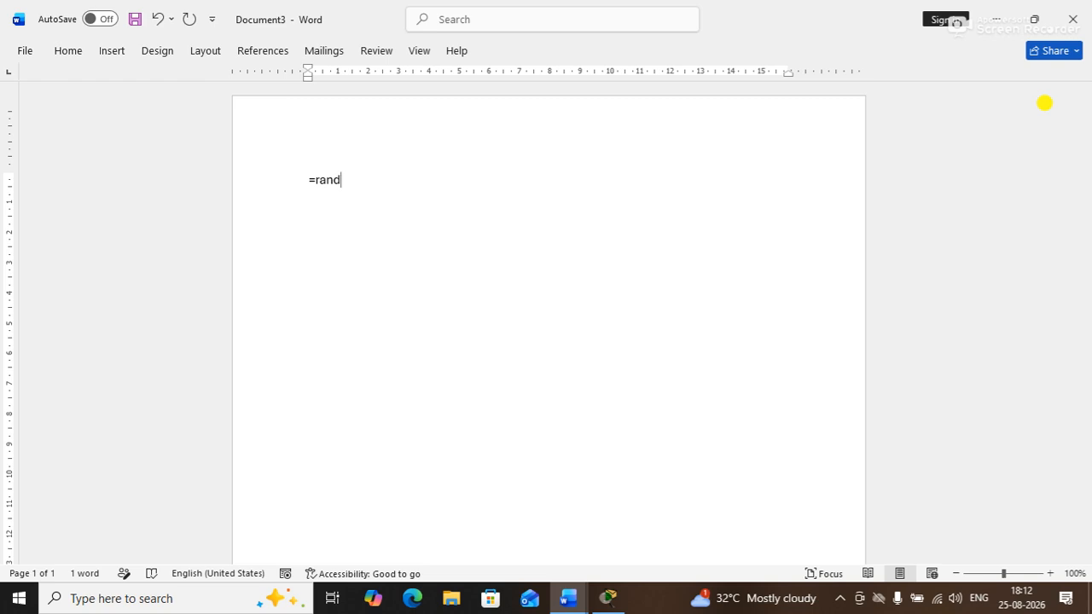
{"action": "type", "text": "("}
{"action": "type", "text": "4,3"}
{"action": "key", "text": "BackSpace"}
{"action": "key", "text": "BackSpace"}
{"action": "key", "text": "BackSpace"}
{"action": "type", "text": "5,4)"}
{"action": "key", "text": "Return"}
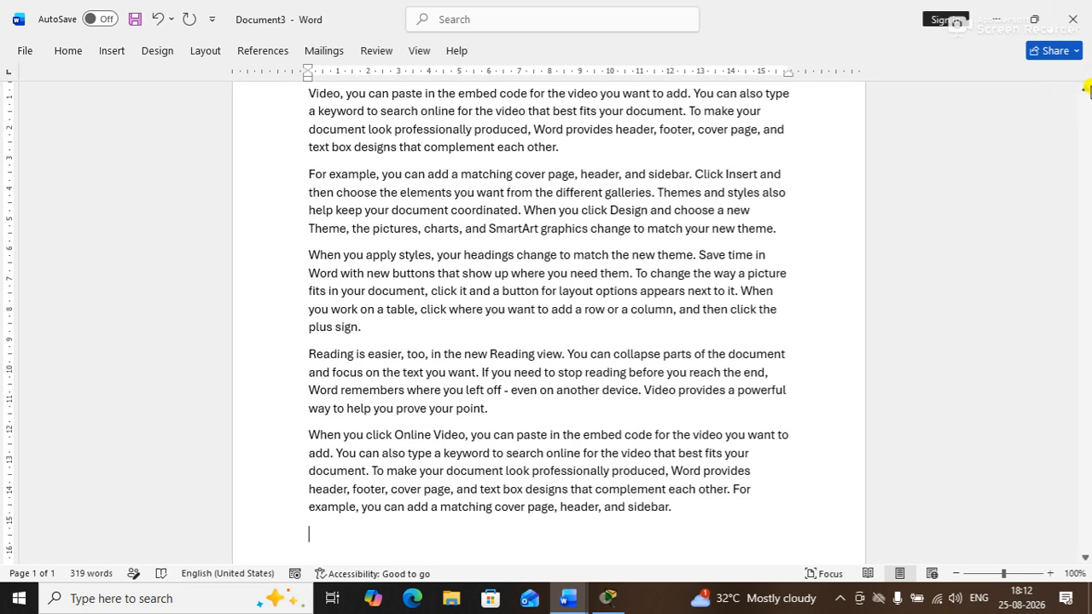
{"action": "scroll", "coordinate": [1087, 269], "scroll_direction": "down", "scroll_amount": 3}
{"action": "scroll", "coordinate": [1053, 146], "scroll_direction": "down", "scroll_amount": 3}
{"action": "scroll", "coordinate": [1053, 151], "scroll_direction": "up", "scroll_amount": 8}
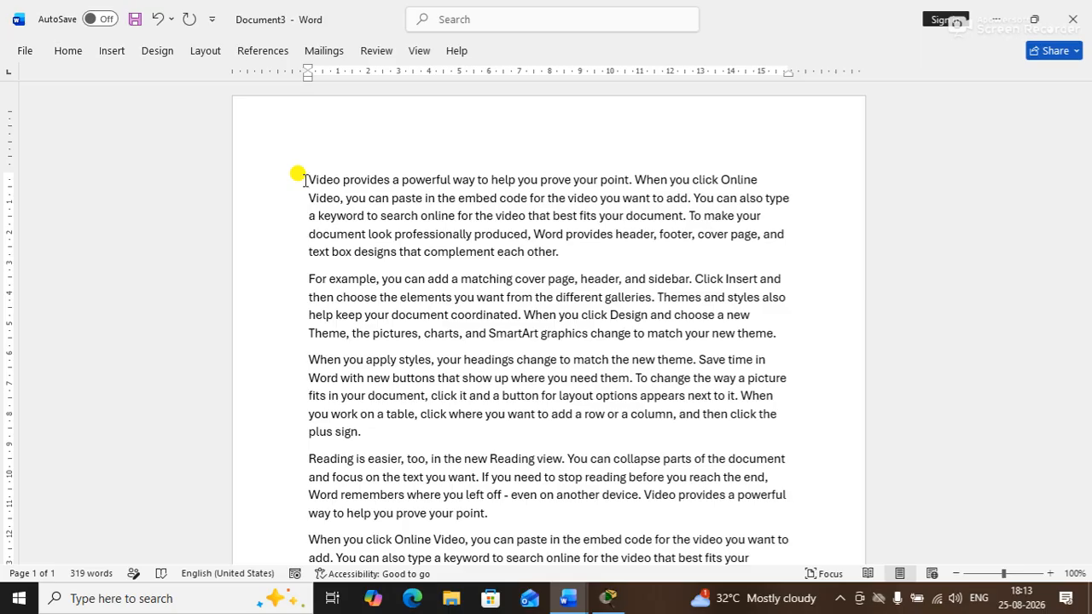
Add the heading 'Phase of a document' on a new line above the first paragraph
{"action": "key", "text": "Return"}
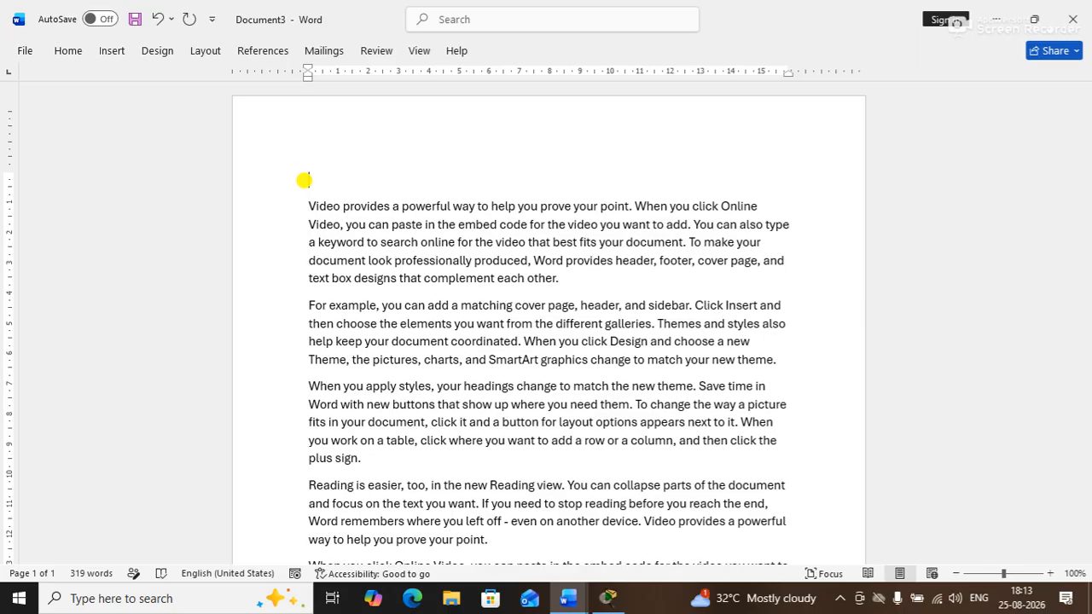
{"action": "type", "text": "Phase of a document"}
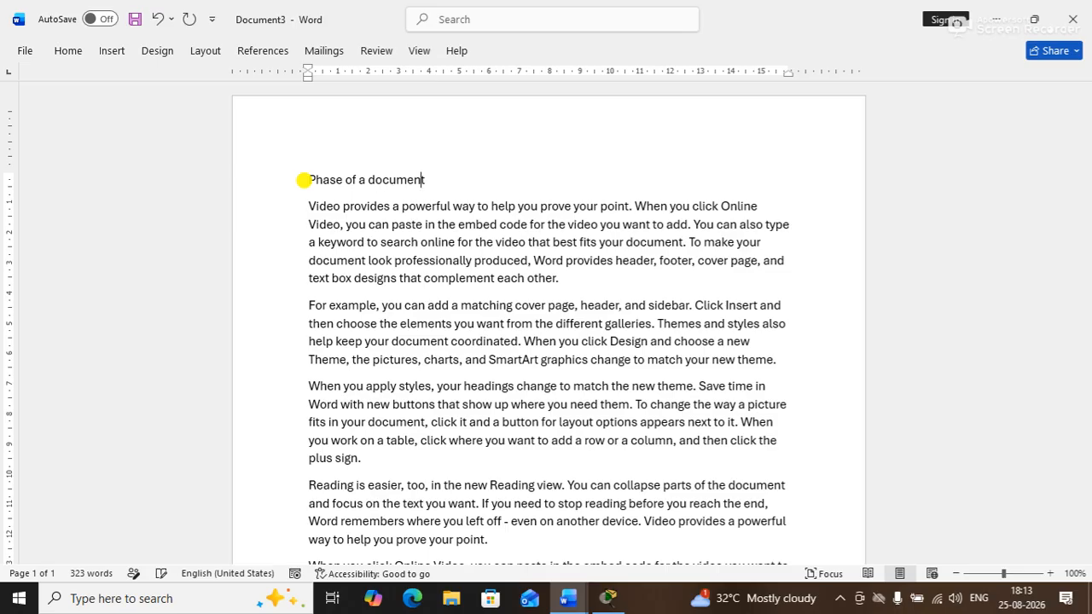
{"action": "key", "text": "Return"}
Start a numbered list with items typing, selection, font and alignment
{"action": "type", "text": "1. "}
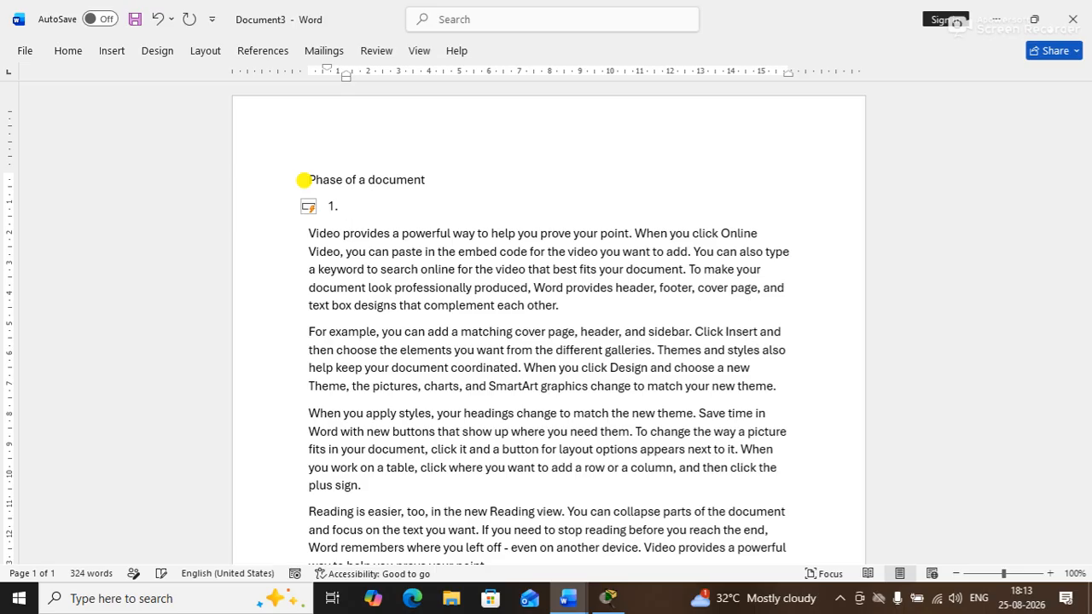
{"action": "type", "text": "typing"}
{"action": "key", "text": "Return"}
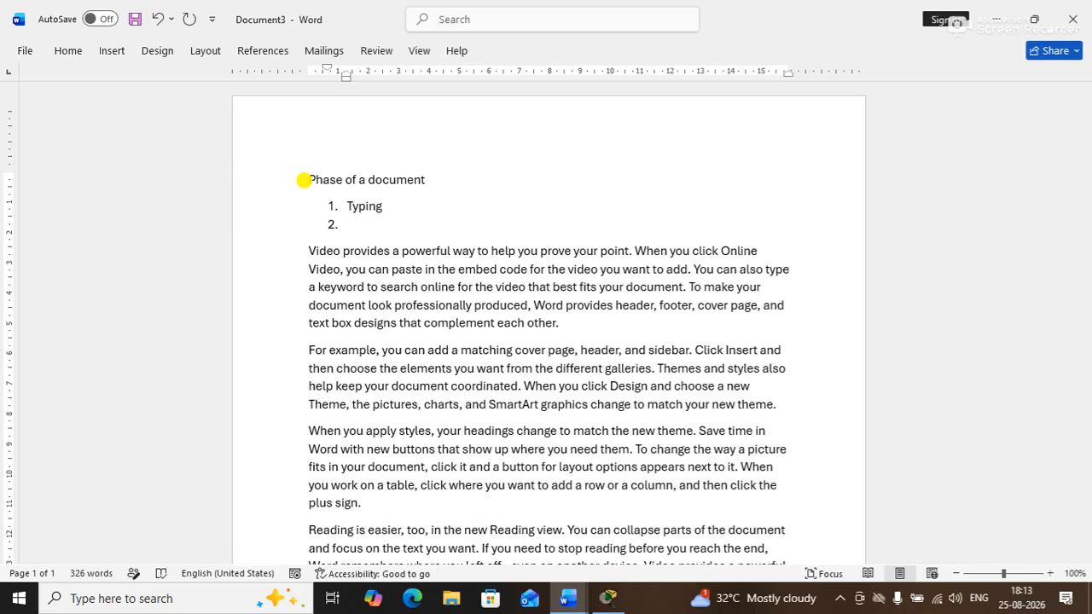
{"action": "type", "text": "selection"}
{"action": "key", "text": "Return"}
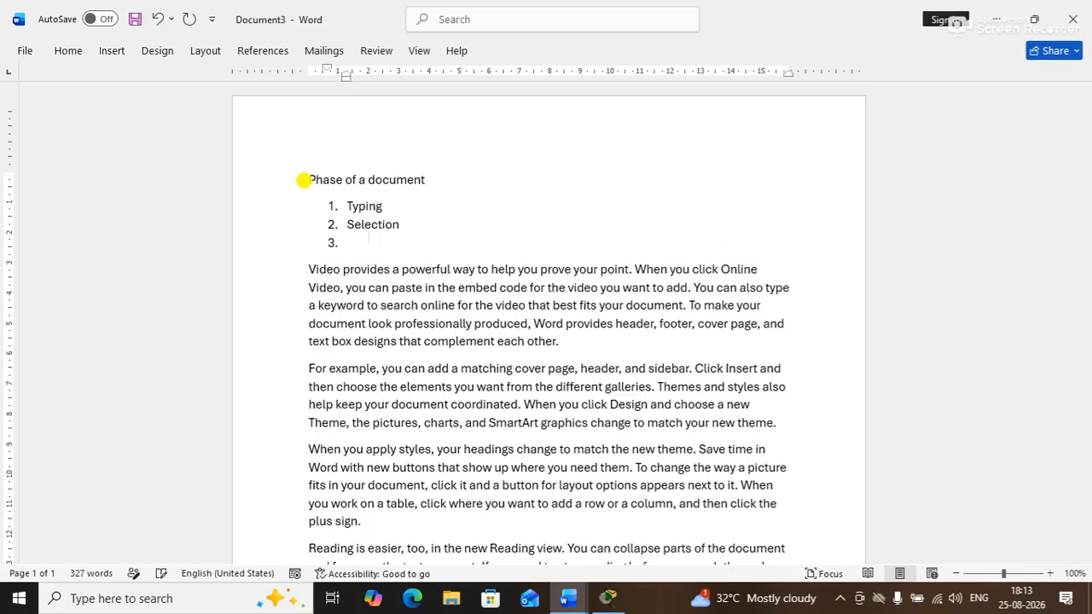
{"action": "type", "text": "a"}
{"action": "key", "text": "BackSpace"}
{"action": "type", "text": "font"}
{"action": "key", "text": "Return"}
{"action": "type", "text": "alignment"}
Finish the list with items line spacing, background and color
{"action": "key", "text": "Return"}
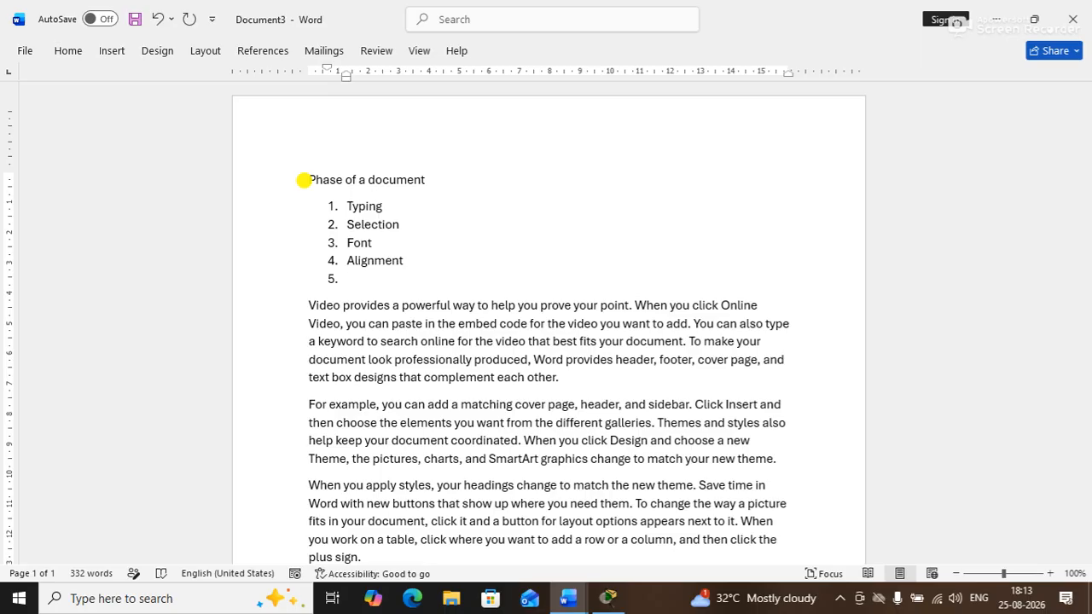
{"action": "type", "text": "line spacing"}
{"action": "key", "text": "Return"}
{"action": "type", "text": "backhgrou"}
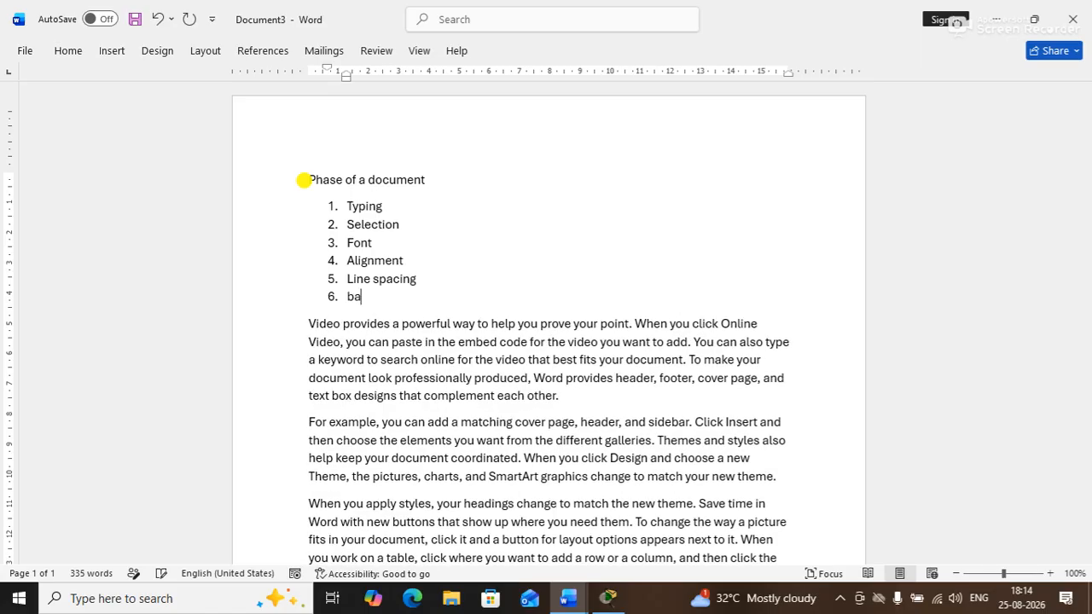
{"action": "key", "text": "BackSpace"}
{"action": "key", "text": "BackSpace"}
{"action": "key", "text": "BackSpace"}
{"action": "key", "text": "BackSpace"}
{"action": "key", "text": "BackSpace"}
{"action": "type", "text": "ground"}
{"action": "key", "text": "Return"}
{"action": "type", "text": "co"}
{"action": "key", "text": "BackSpace"}
{"action": "key", "text": "BackSpace"}
{"action": "type", "text": "color"}
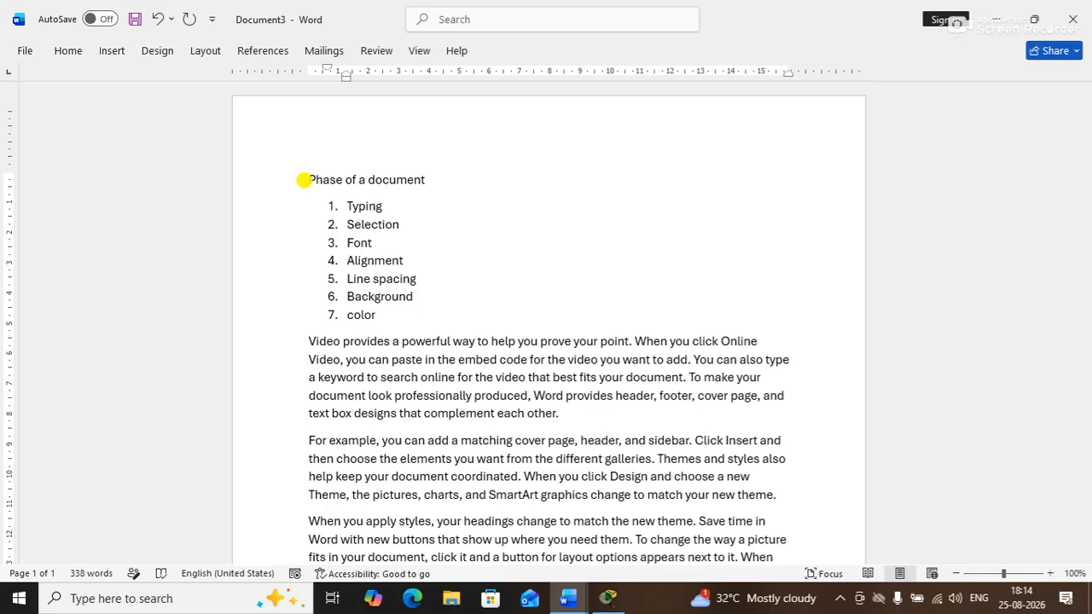
{"action": "left_click_drag", "start_coordinate": [376, 316], "coordinate": [329, 214]}
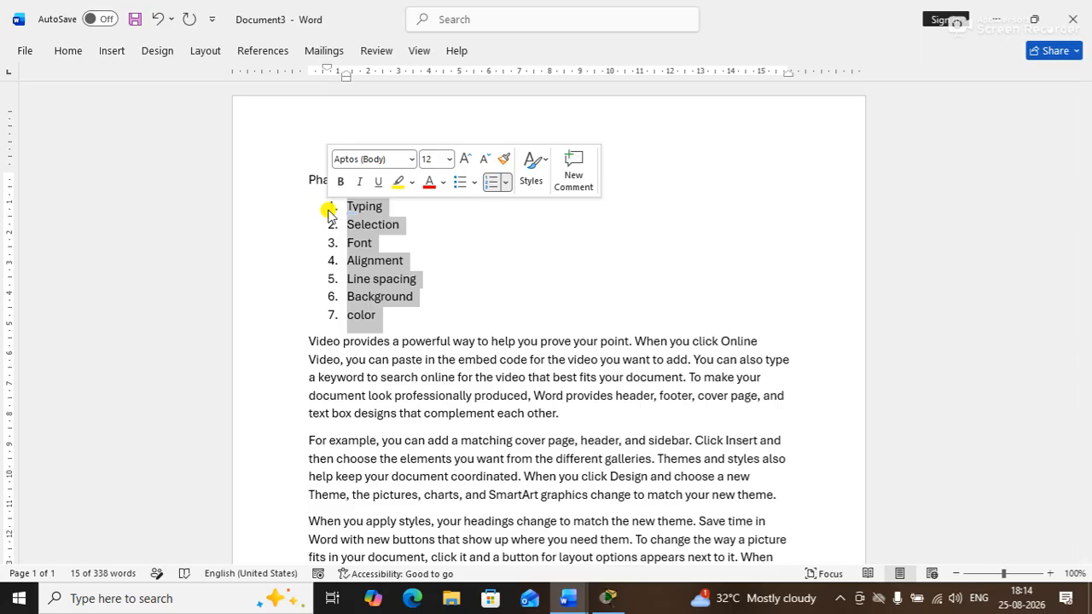
{"action": "left_click", "coordinate": [446, 280]}
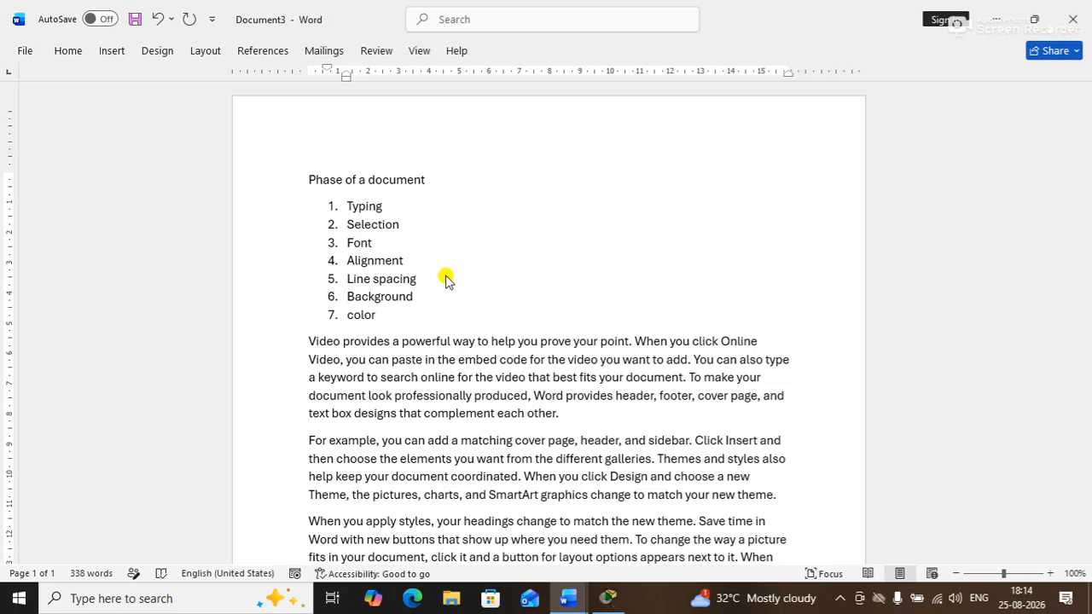
{"action": "left_click", "coordinate": [417, 226]}
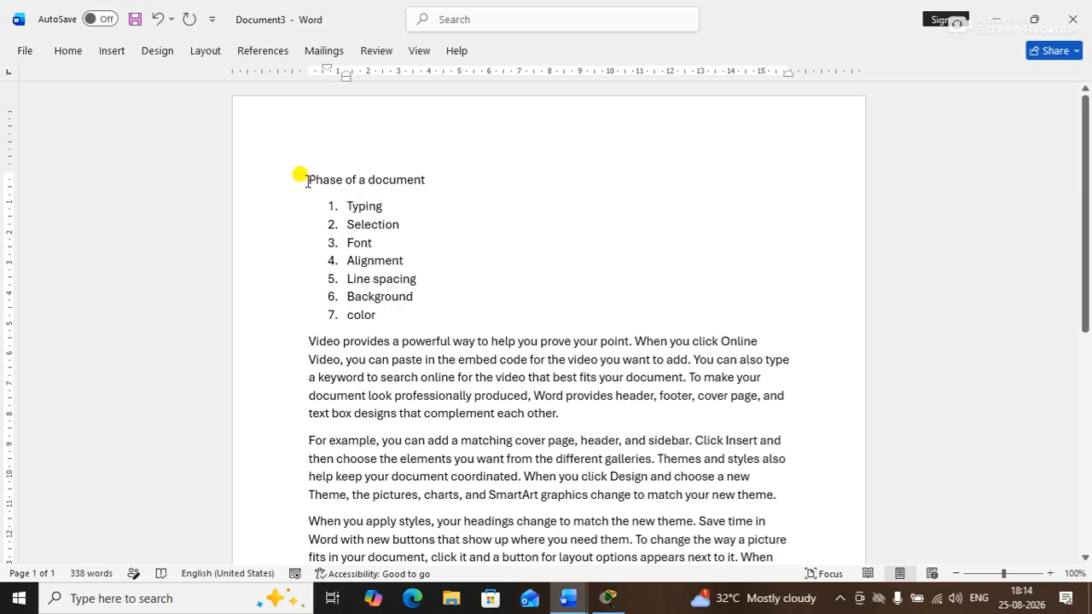
{"action": "left_click_drag", "start_coordinate": [306, 179], "coordinate": [446, 176]}
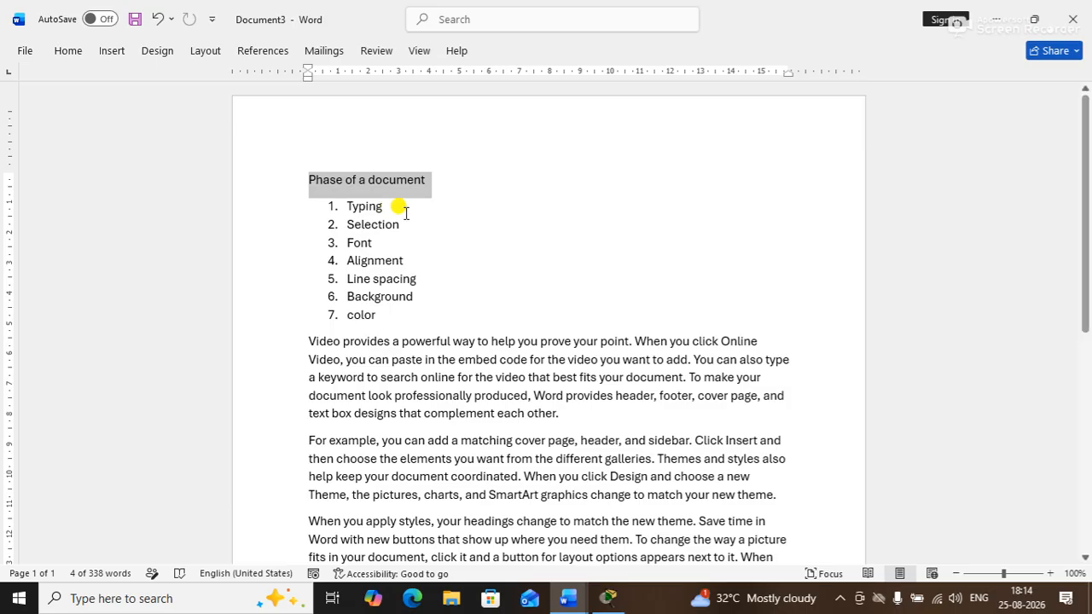
Append '[page, paragraph, line, word, letter]' after Selection in item 2, then select all text
{"action": "left_click", "coordinate": [427, 227]}
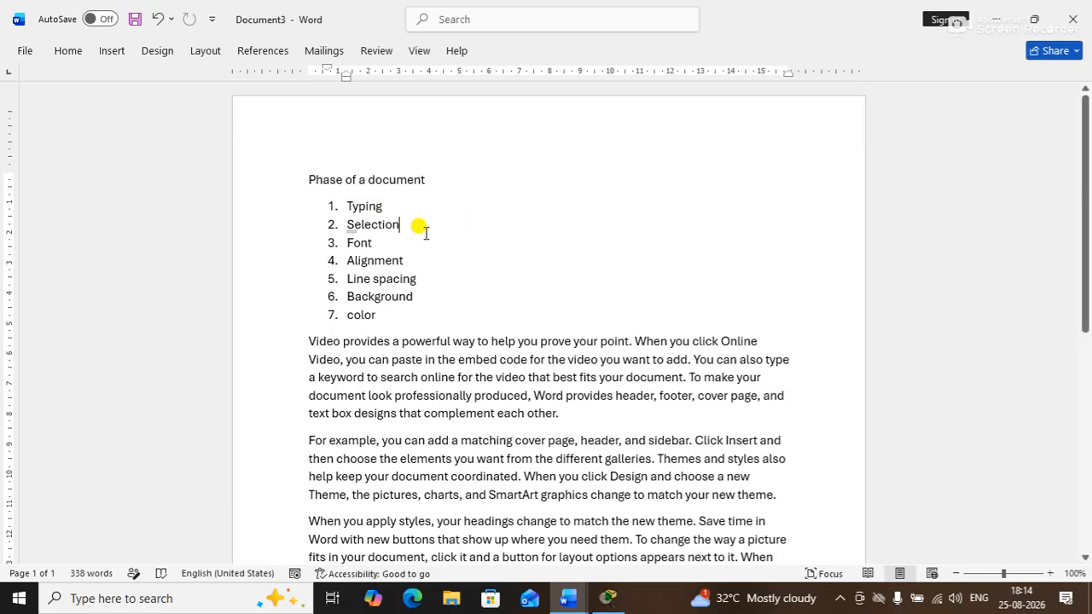
{"action": "type", "text": "["}
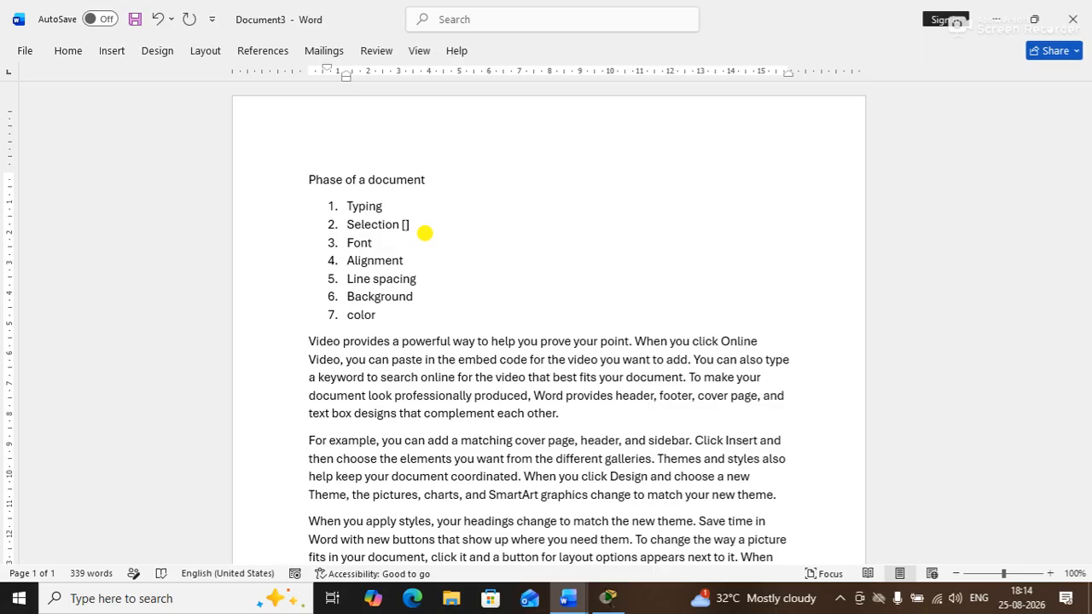
{"action": "type", "text": "page."}
{"action": "type", "text": "paragraph, "}
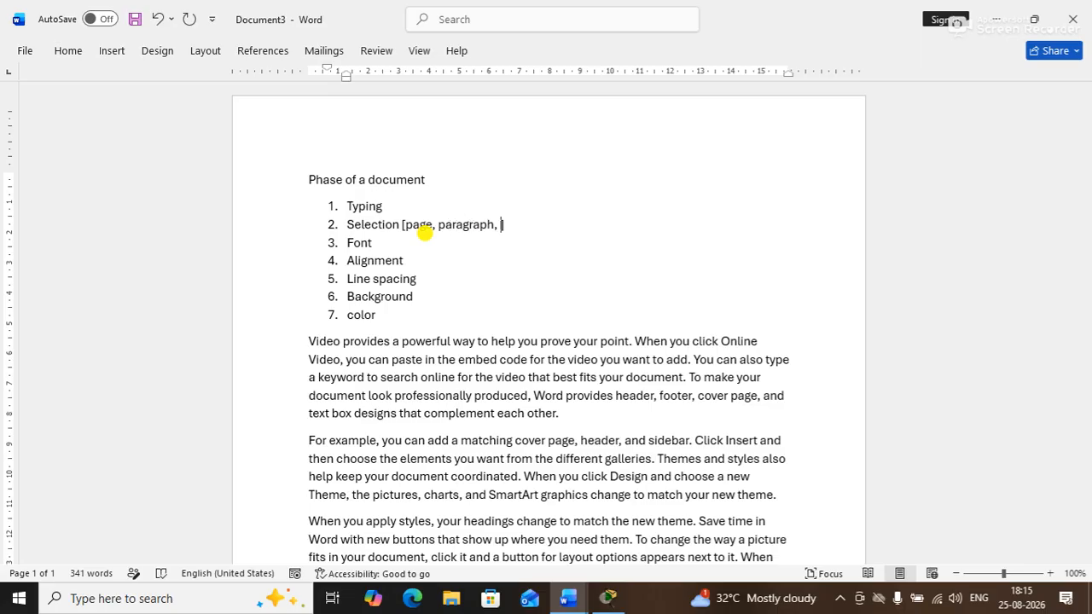
{"action": "type", "text": "line, word, letter"}
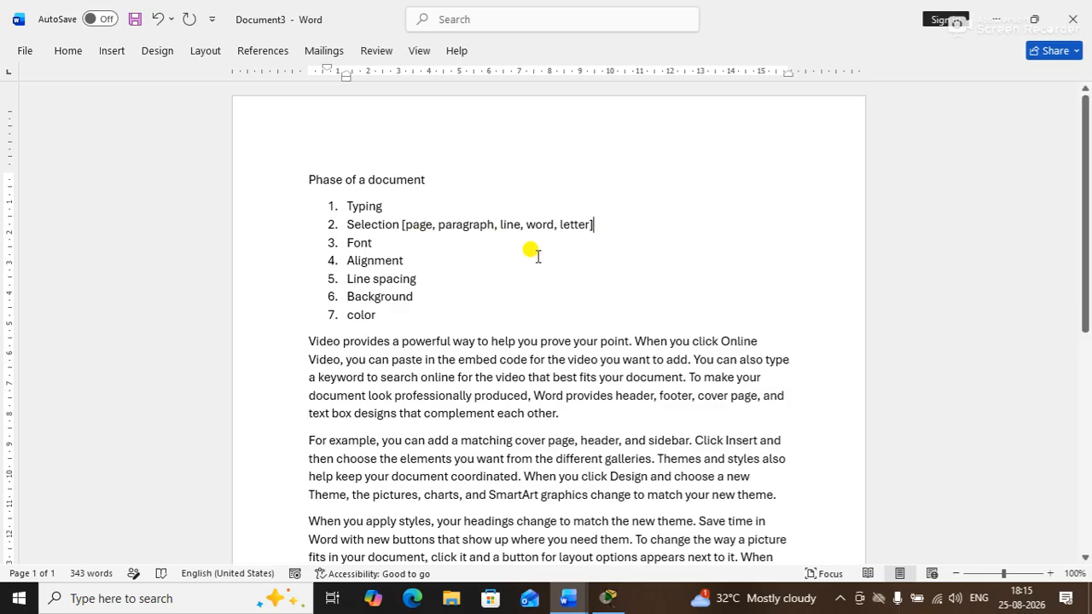
{"action": "key", "text": "ctrl+a"}
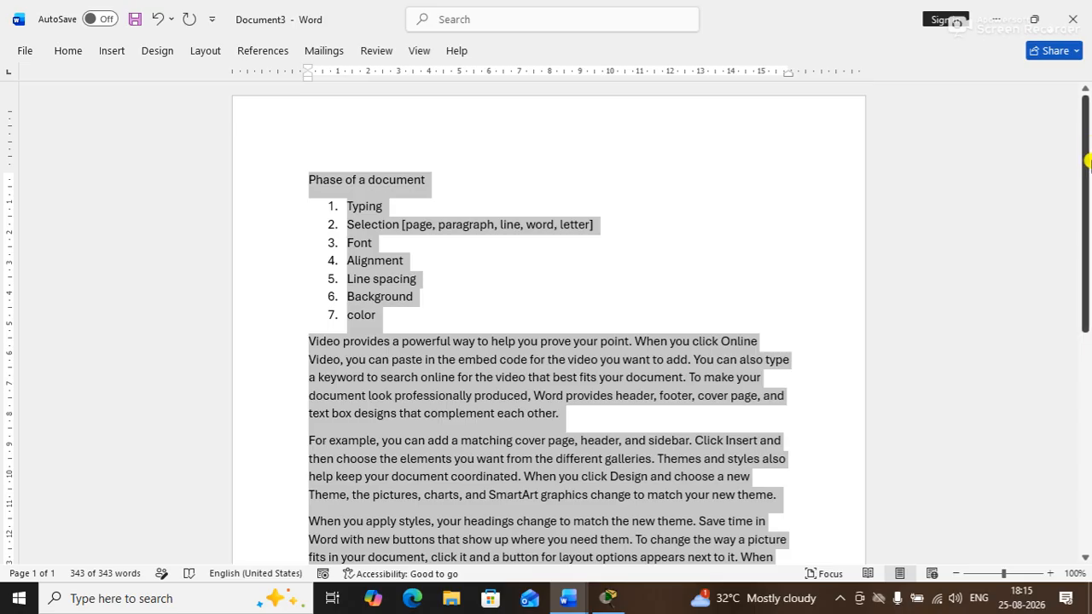
{"action": "left_click_drag", "start_coordinate": [1085, 162], "coordinate": [1050, 159]}
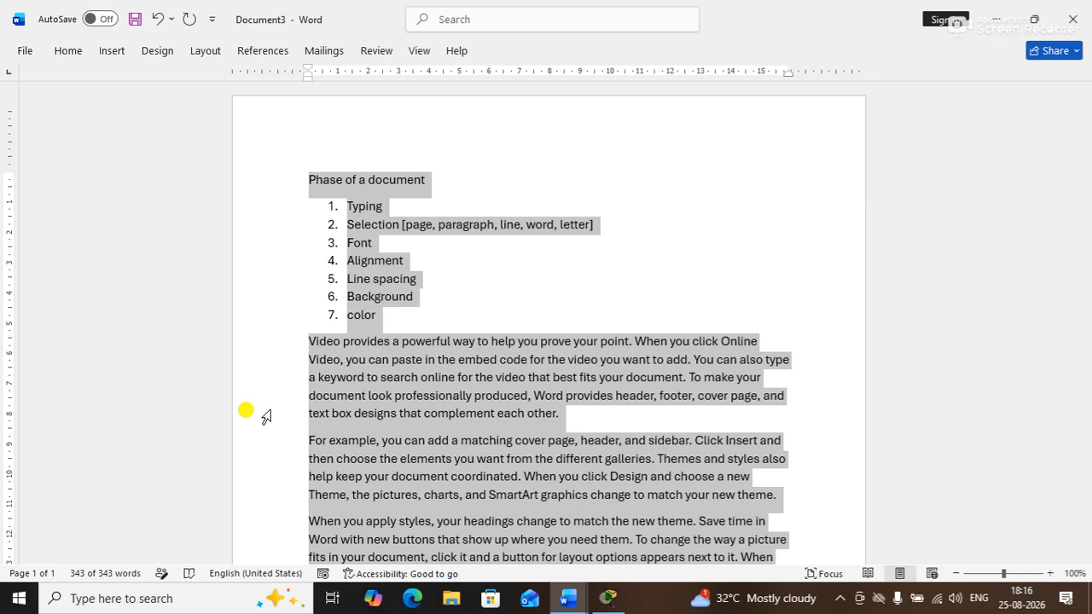
Step all text's font size up and down with Ctrl+Shift+>/<, leaving it normal-sized, then deselect
{"action": "key", "text": "ctrl+shift+greater"}
{"action": "key", "text": "ctrl+shift+greater"}
{"action": "key", "text": "ctrl+shift+greater"}
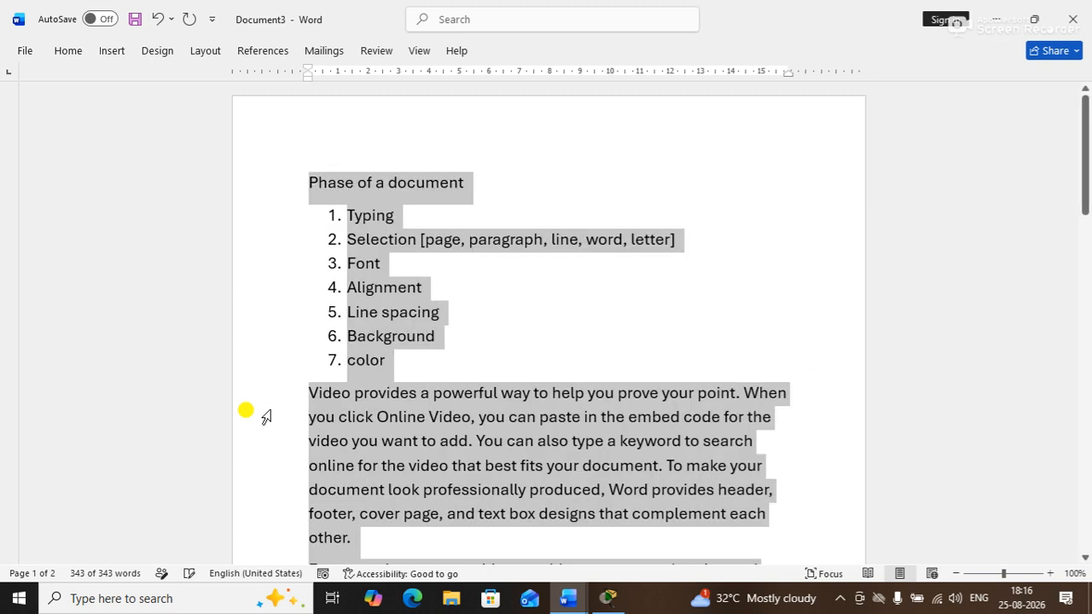
{"action": "key", "text": "ctrl+shift+greater"}
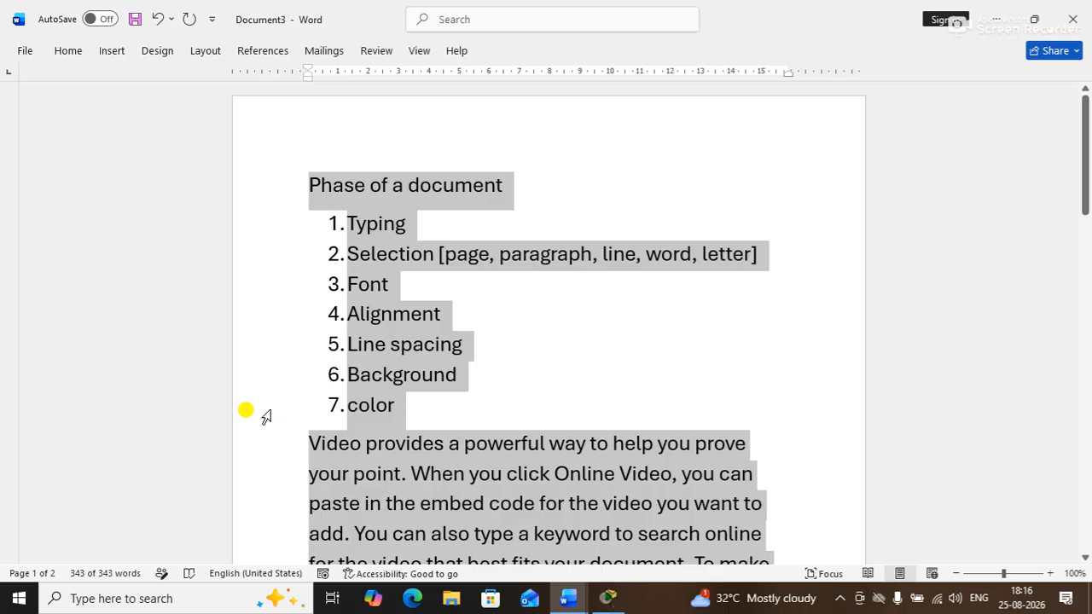
{"action": "key", "text": "ctrl+shift+less"}
{"action": "key", "text": "ctrl+shift+less"}
{"action": "key", "text": "ctrl+shift+less"}
{"action": "key", "text": "ctrl+shift+less"}
{"action": "key", "text": "ctrl+shift+less"}
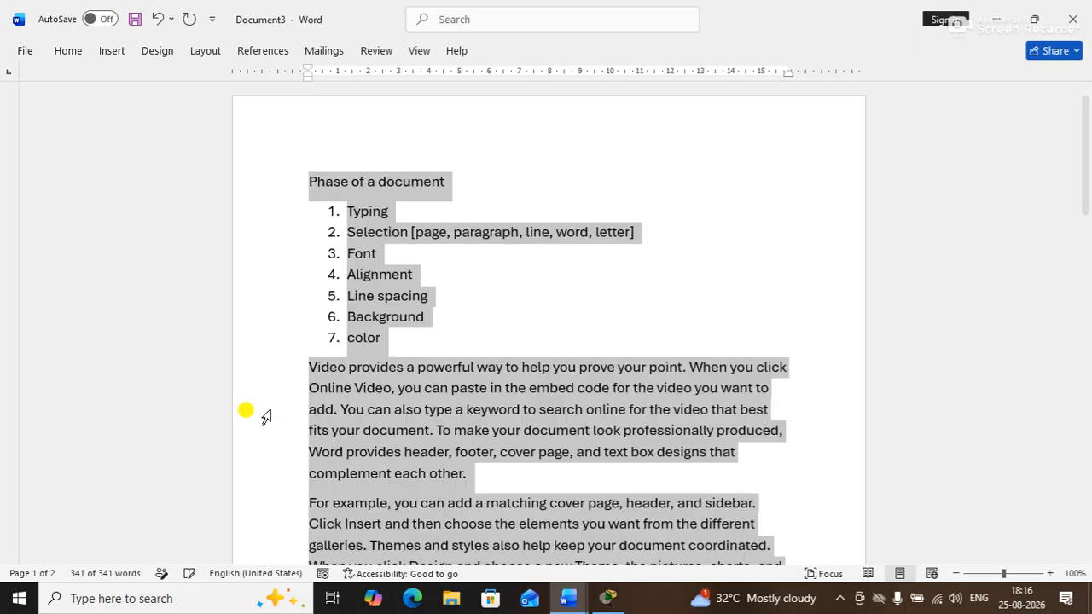
{"action": "key", "text": "ctrl+shift+greater"}
{"action": "key", "text": "ctrl+shift+less"}
{"action": "key", "text": "ctrl+shift+greater"}
{"action": "key", "text": "ctrl+shift+less"}
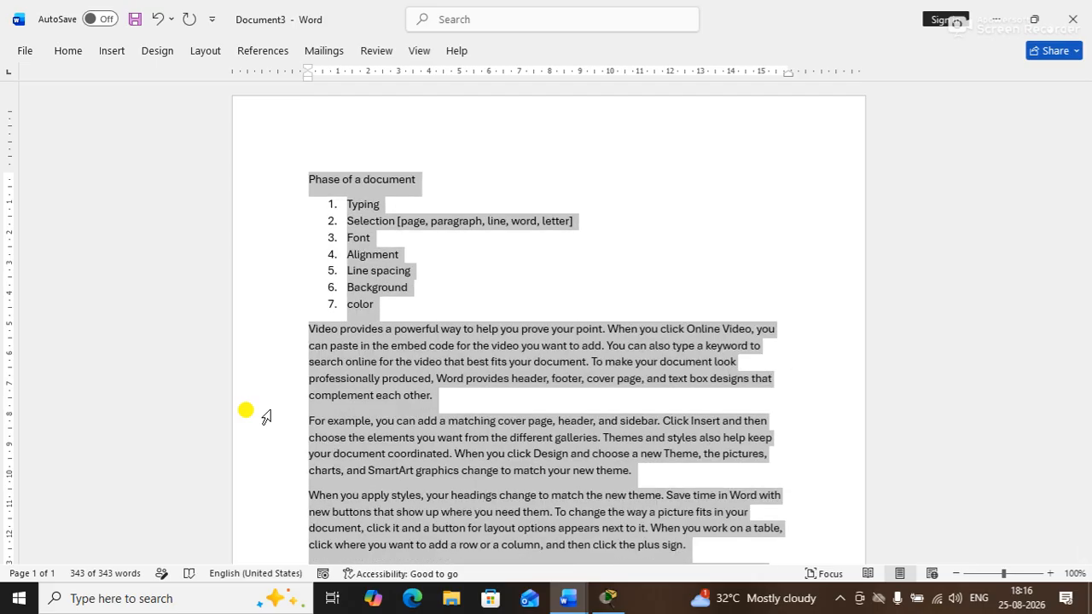
{"action": "left_click", "coordinate": [536, 293]}
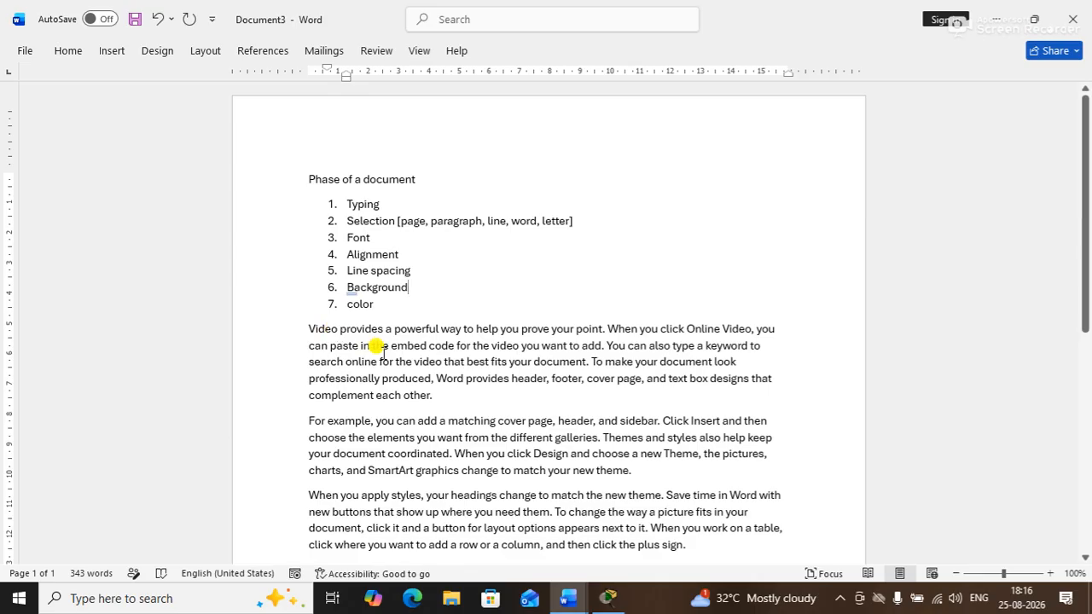
{"action": "left_click", "coordinate": [306, 328]}
{"action": "left_click_drag", "start_coordinate": [305, 329], "coordinate": [427, 395]}
{"action": "left_click", "coordinate": [397, 373]}
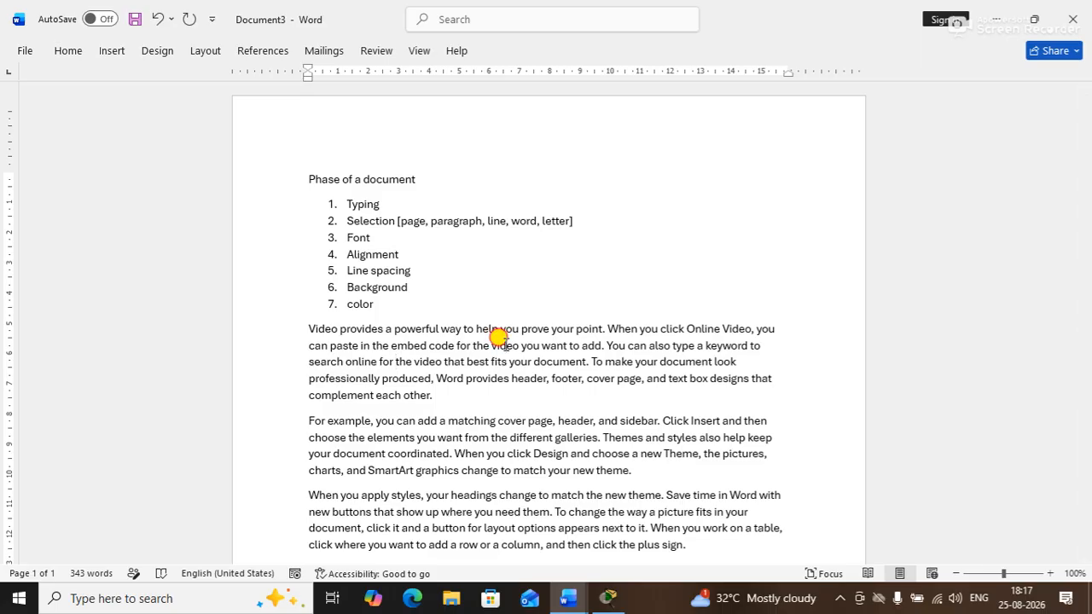
{"action": "triple_click", "coordinate": [500, 337]}
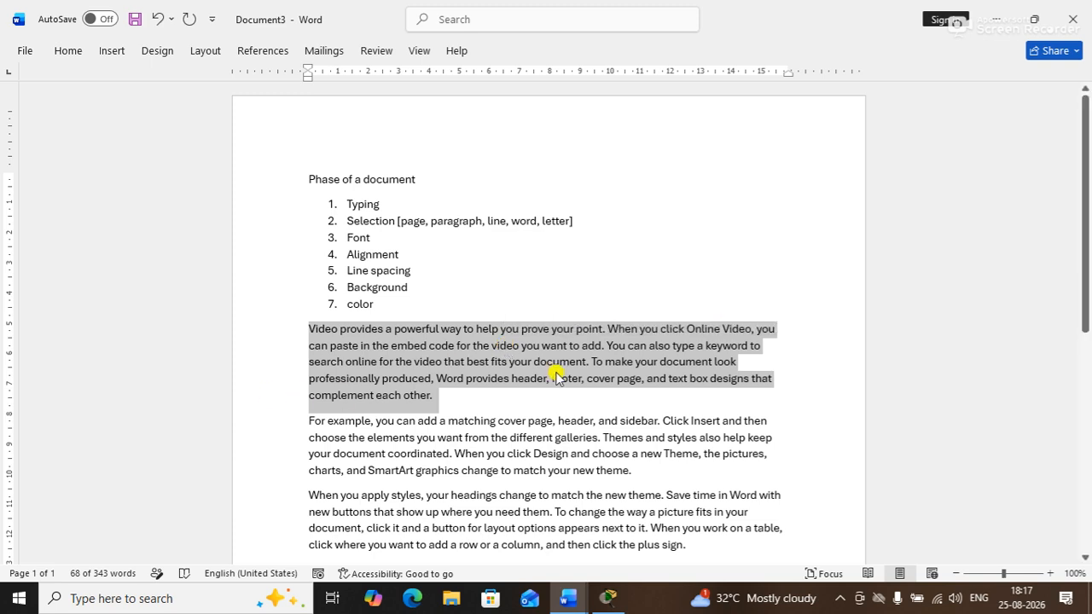
{"action": "left_click", "coordinate": [475, 365]}
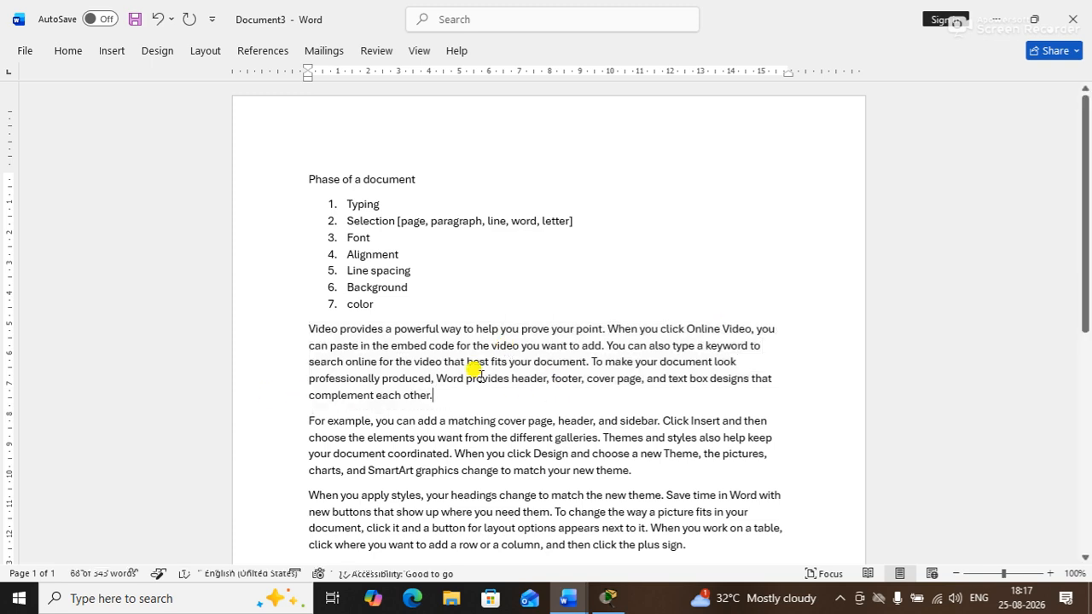
Use the mini toolbar to make the 'Video provides…' paragraph red, bold, Times New Roman 12 pt
{"action": "double_click", "coordinate": [444, 346]}
{"action": "triple_click", "coordinate": [444, 345]}
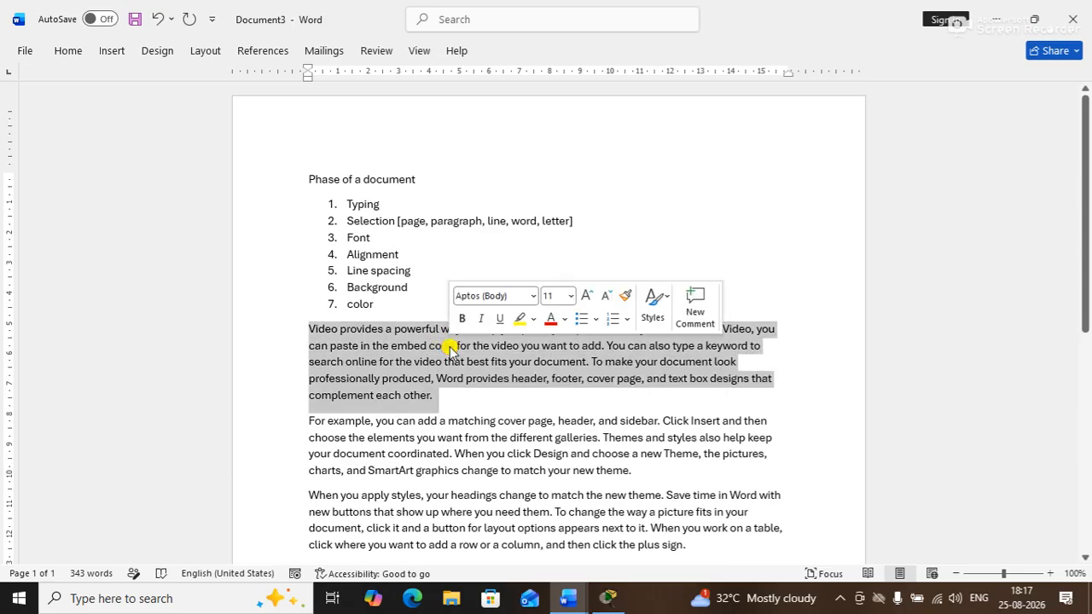
{"action": "left_click", "coordinate": [553, 323]}
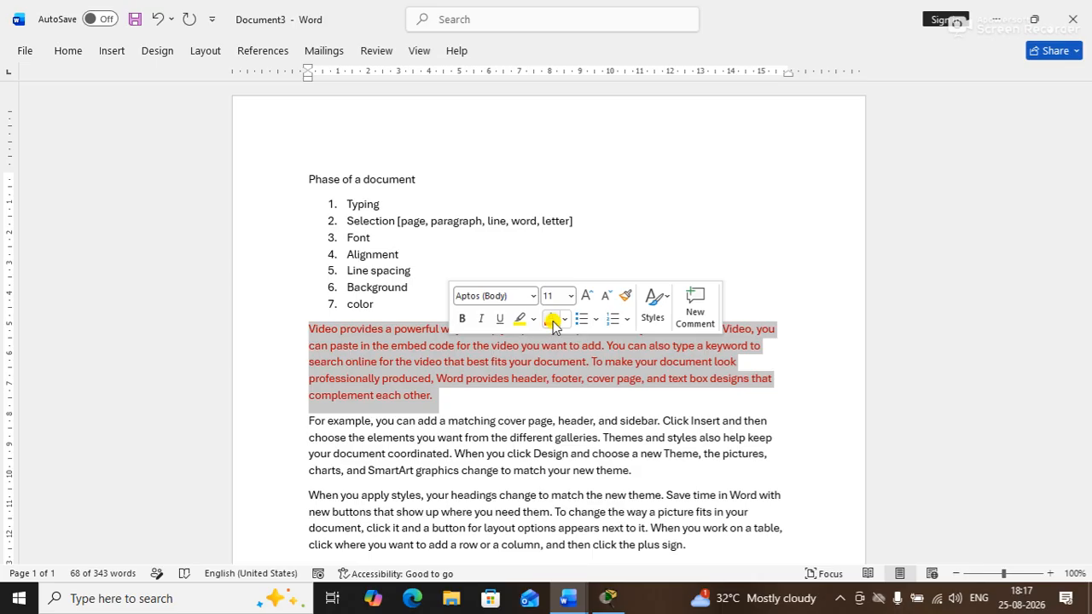
{"action": "left_click", "coordinate": [463, 322]}
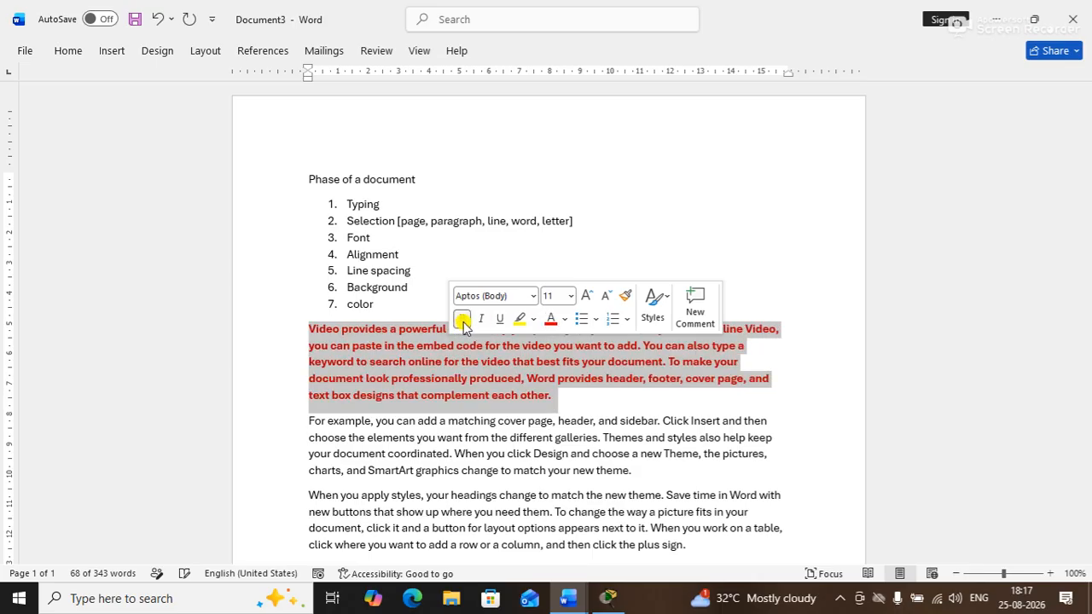
{"action": "left_click", "coordinate": [533, 296]}
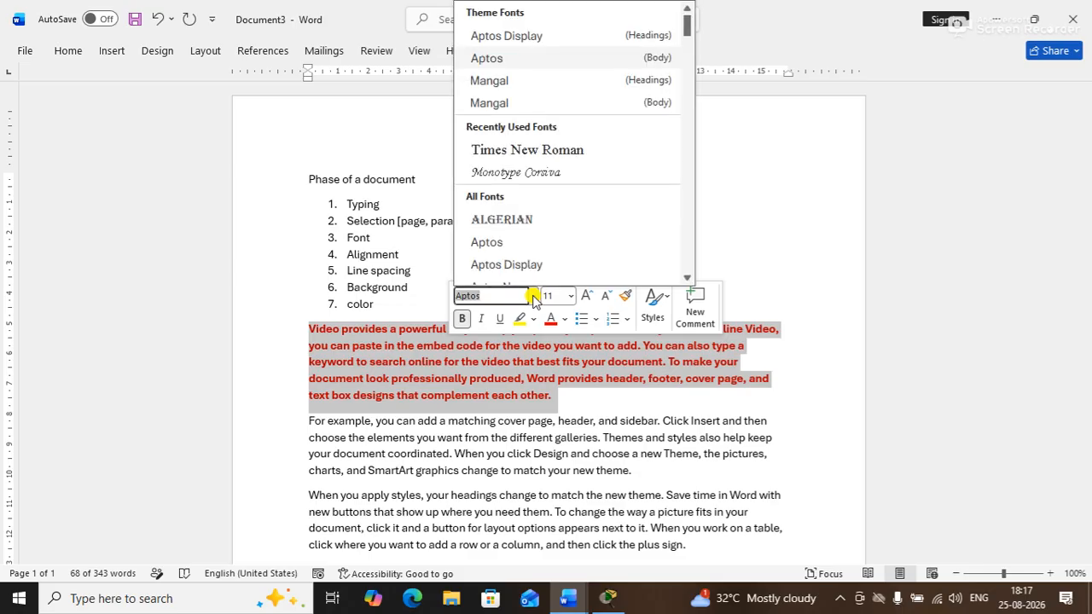
{"action": "left_click", "coordinate": [507, 152]}
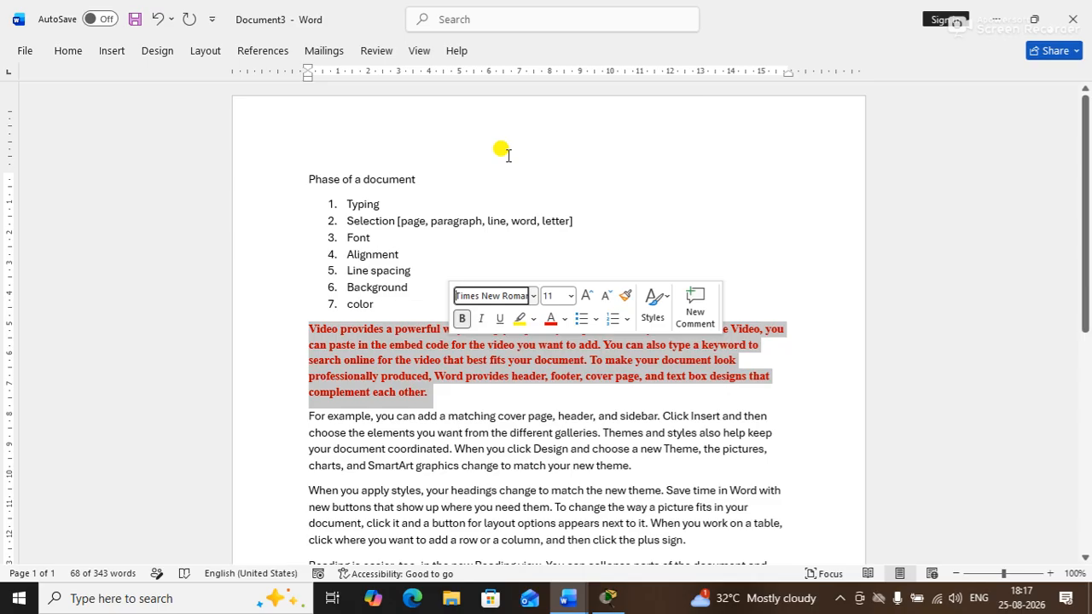
{"action": "left_click", "coordinate": [586, 296]}
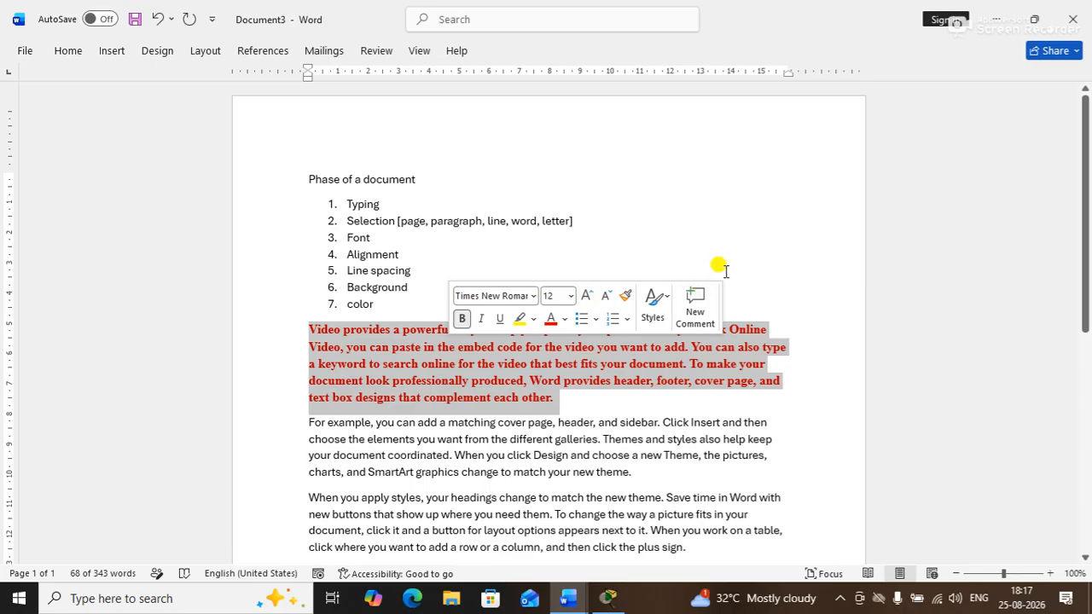
{"action": "left_click", "coordinate": [762, 214]}
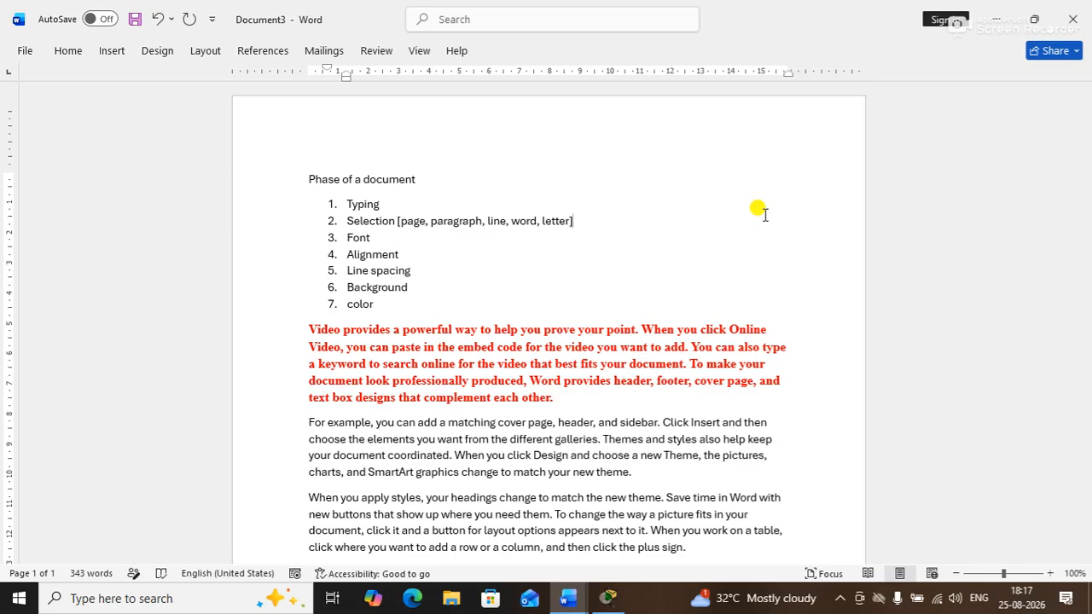
{"action": "left_click", "coordinate": [982, 287]}
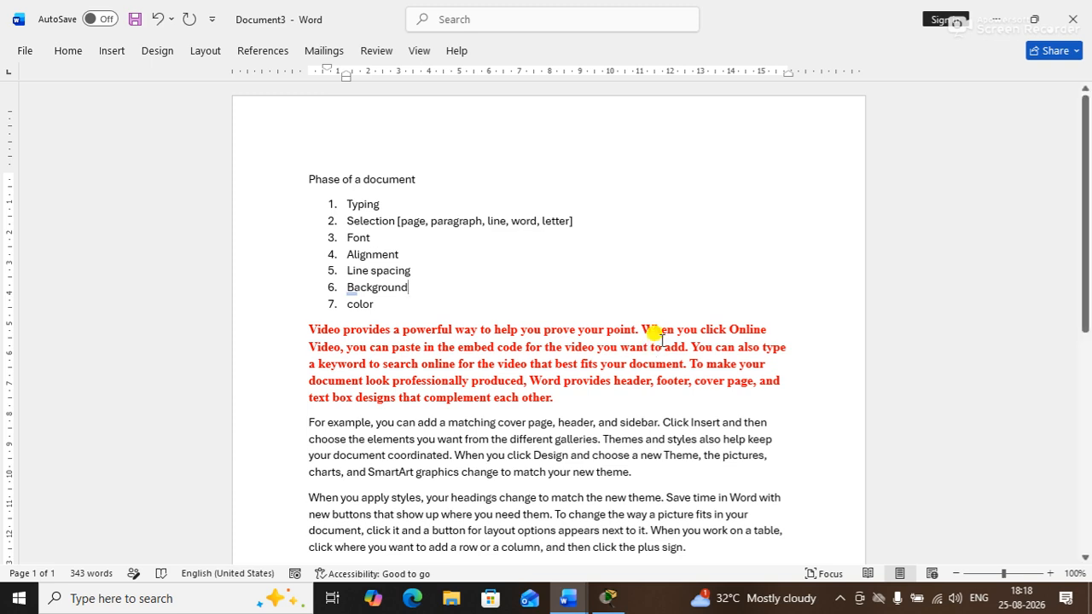
{"action": "left_click", "coordinate": [641, 329]}
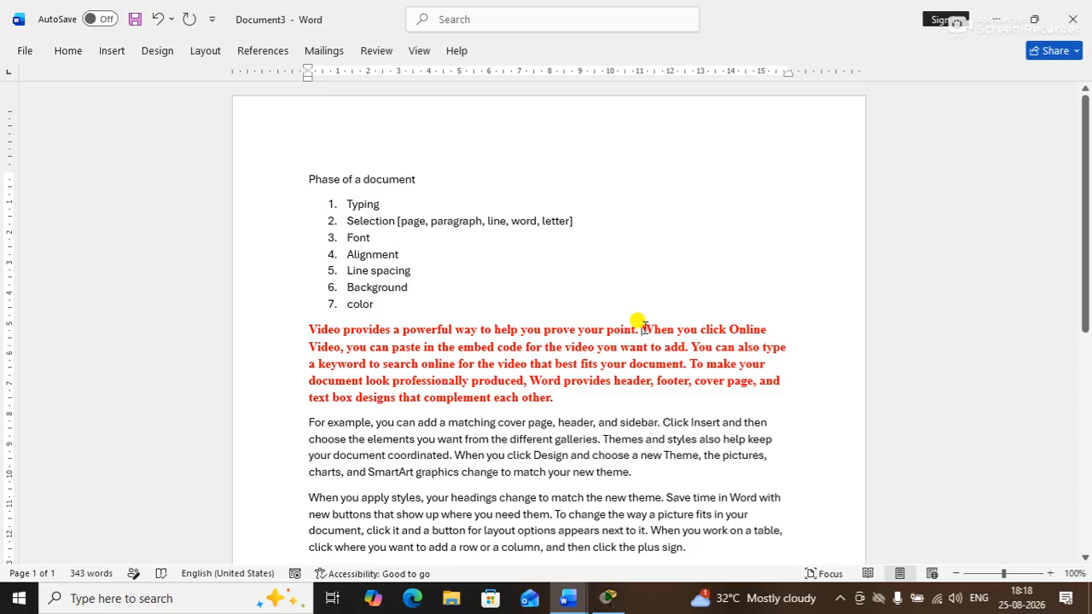
{"action": "key", "text": "shift+Right"}
{"action": "key", "text": "shift+Right"}
{"action": "key", "text": "shift+Right"}
{"action": "key", "text": "shift+Right"}
{"action": "key", "text": "shift+Right"}
{"action": "key", "text": "shift+Right"}
{"action": "key", "text": "shift+Right"}
{"action": "key", "text": "shift+Right"}
{"action": "key", "text": "shift+Right"}
{"action": "key", "text": "shift+Right"}
{"action": "key", "text": "shift+Right"}
{"action": "key", "text": "shift+Right"}
{"action": "key", "text": "shift+Right"}
{"action": "key", "text": "shift+Right"}
{"action": "key", "text": "shift+Right"}
{"action": "key", "text": "shift+Right"}
{"action": "key", "text": "shift+Right"}
{"action": "key", "text": "shift+Right"}
{"action": "key", "text": "shift+Right"}
{"action": "key", "text": "shift+Right"}
{"action": "key", "text": "shift+Right"}
{"action": "key", "text": "shift+Right"}
{"action": "key", "text": "shift+Right"}
{"action": "key", "text": "shift+Right"}
{"action": "key", "text": "shift+Right"}
{"action": "key", "text": "shift+Right"}
{"action": "key", "text": "shift+Right"}
{"action": "key", "text": "shift+Right"}
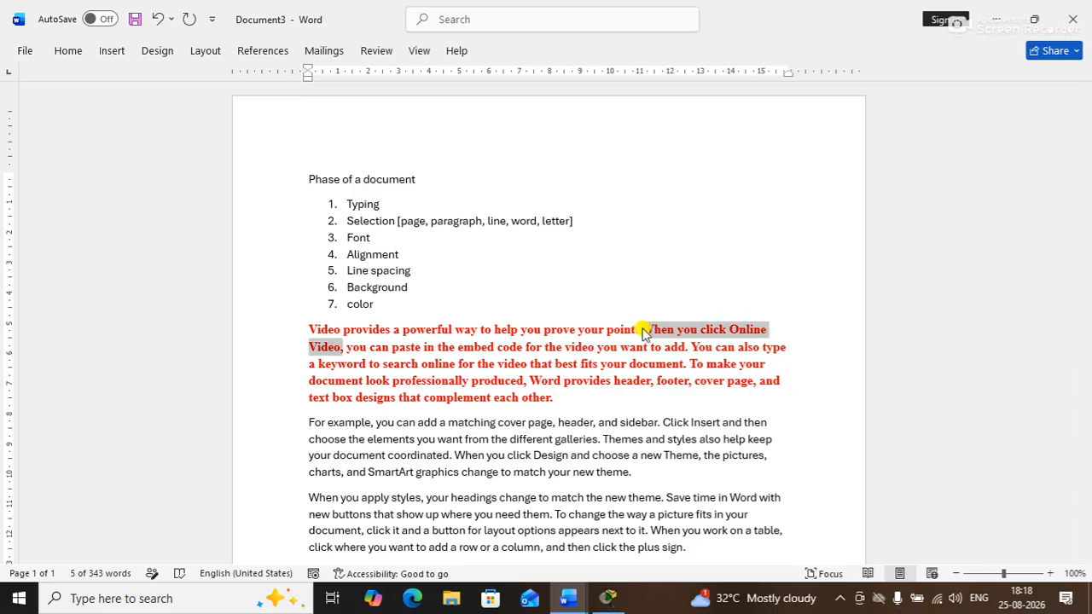
Give the 'When you click Online Video…' sentence a yellow highlight and black font colour
{"action": "left_click", "coordinate": [794, 275]}
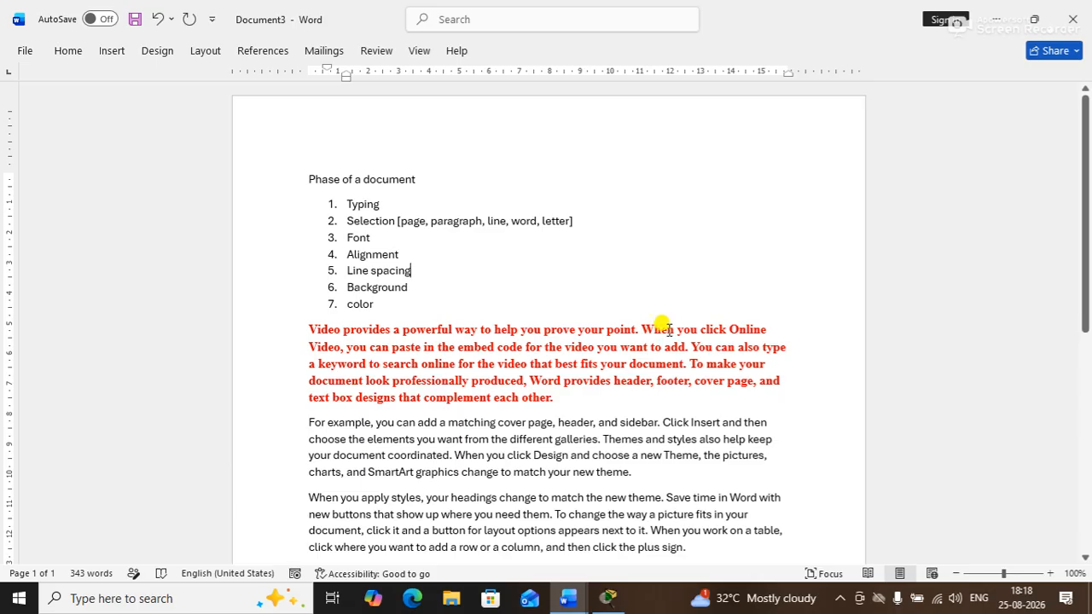
{"action": "left_click", "coordinate": [658, 331], "text": "ctrl"}
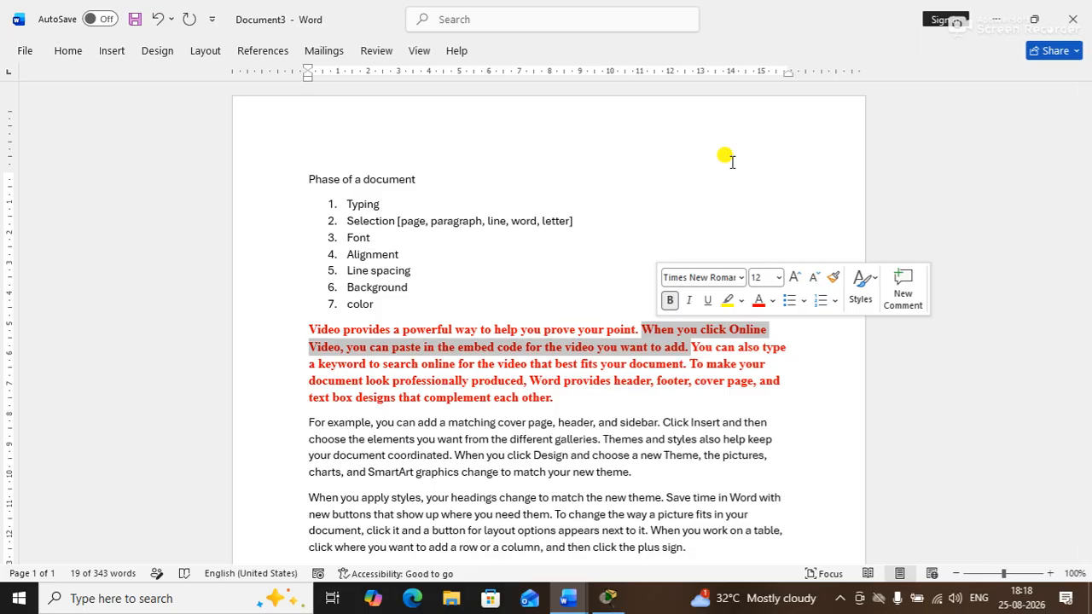
{"action": "left_click", "coordinate": [728, 301]}
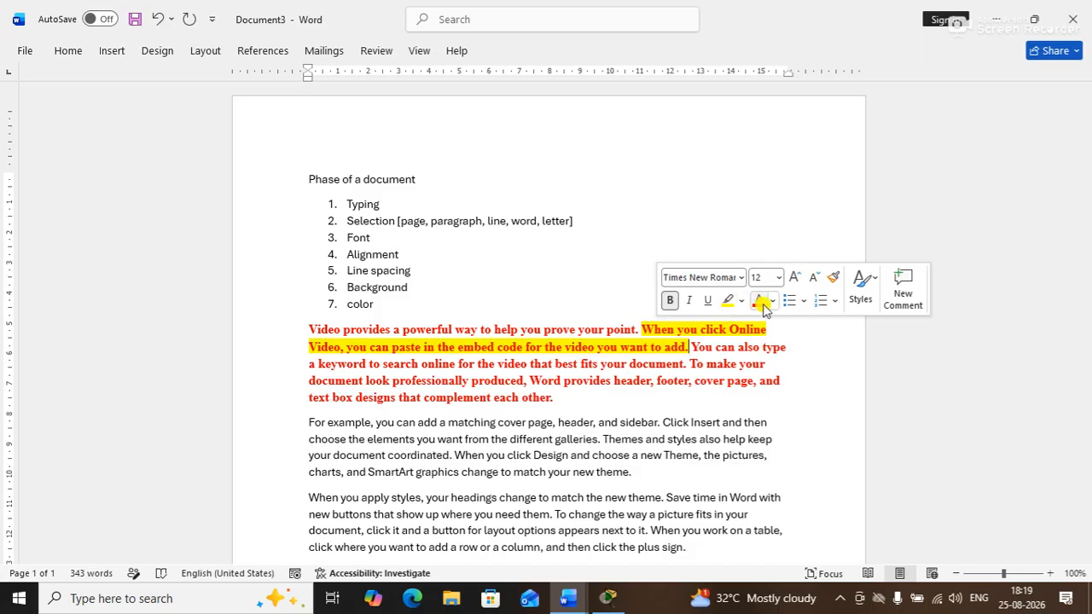
{"action": "left_click", "coordinate": [772, 301]}
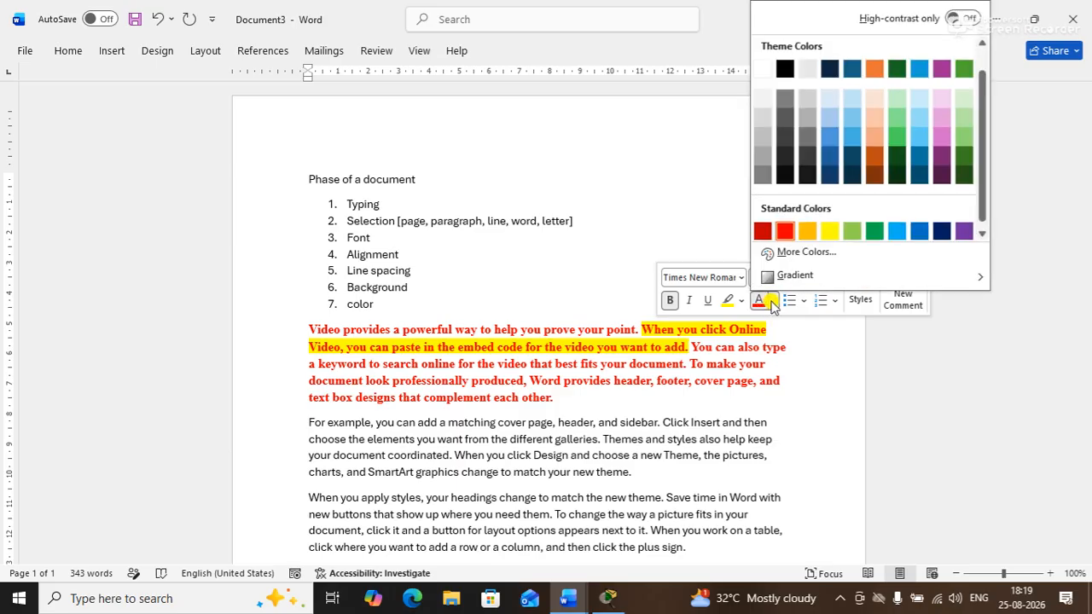
{"action": "left_click", "coordinate": [784, 173]}
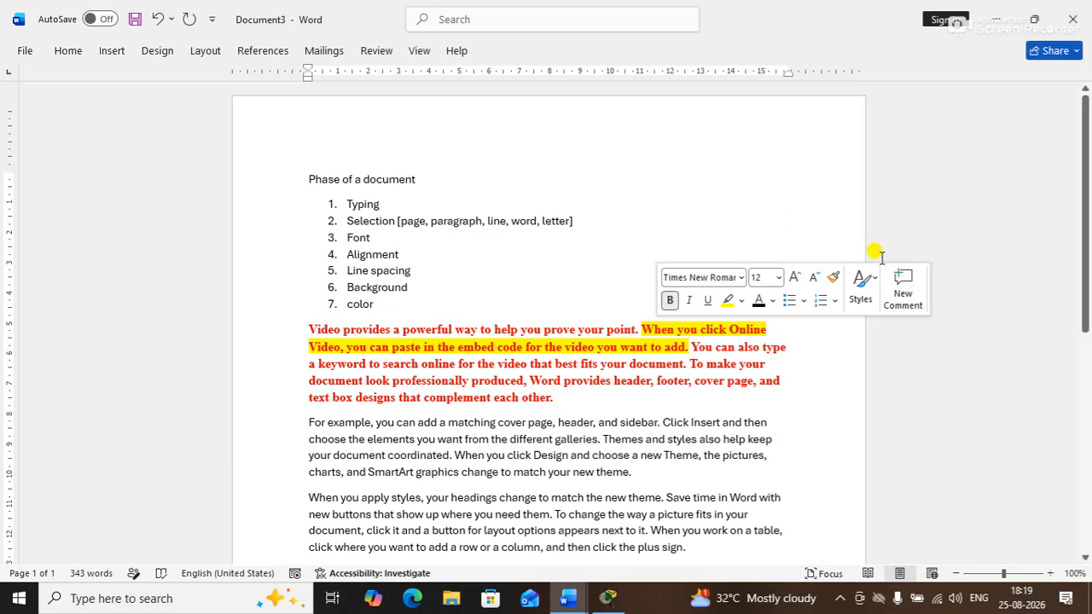
{"action": "left_click", "coordinate": [829, 189]}
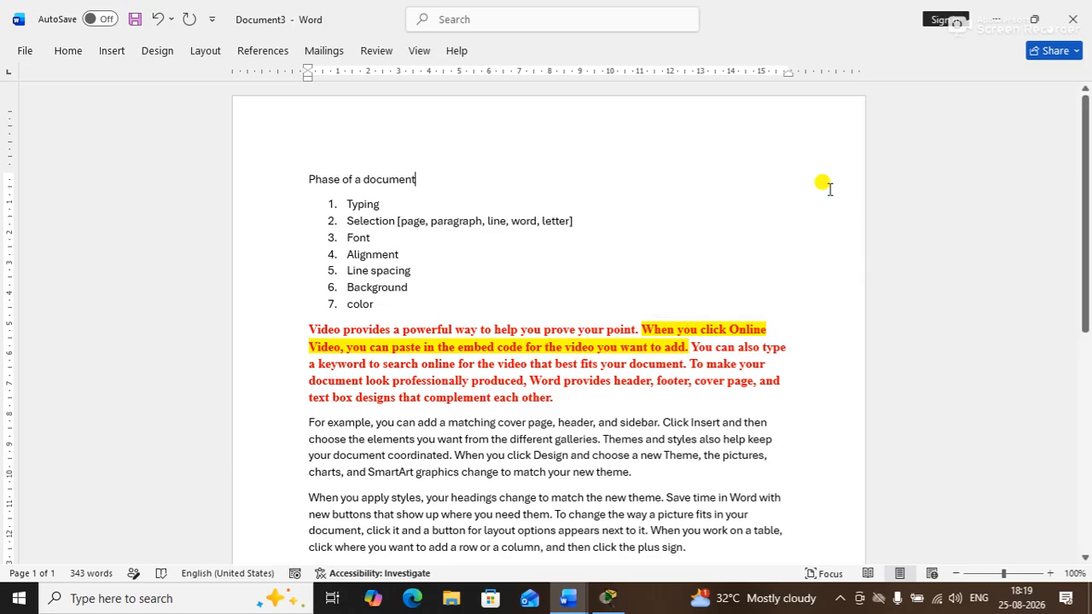
{"action": "left_click", "coordinate": [653, 330], "text": "ctrl"}
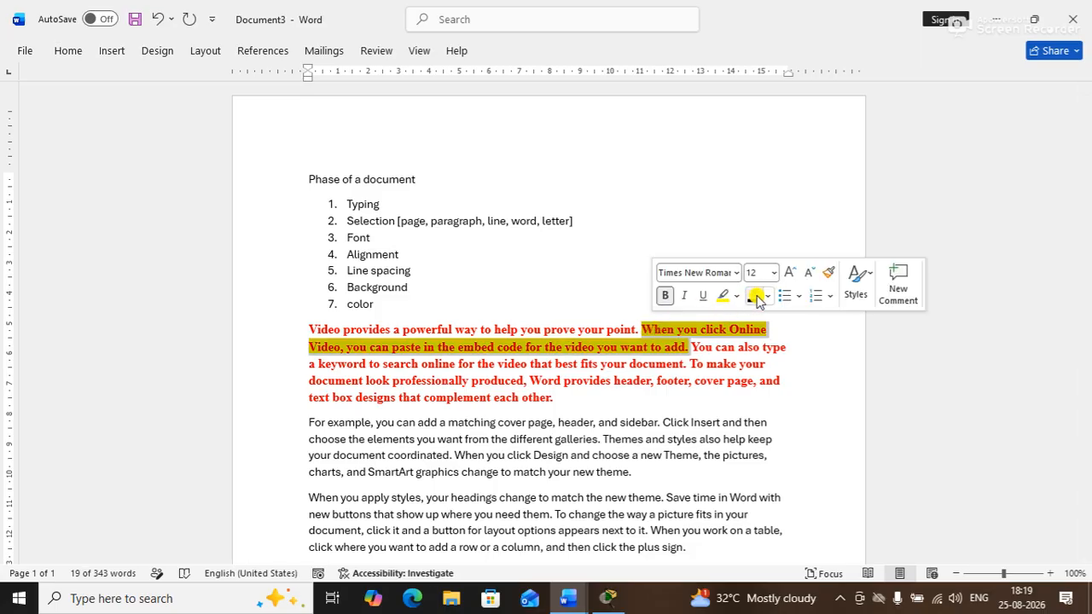
{"action": "left_click", "coordinate": [711, 227]}
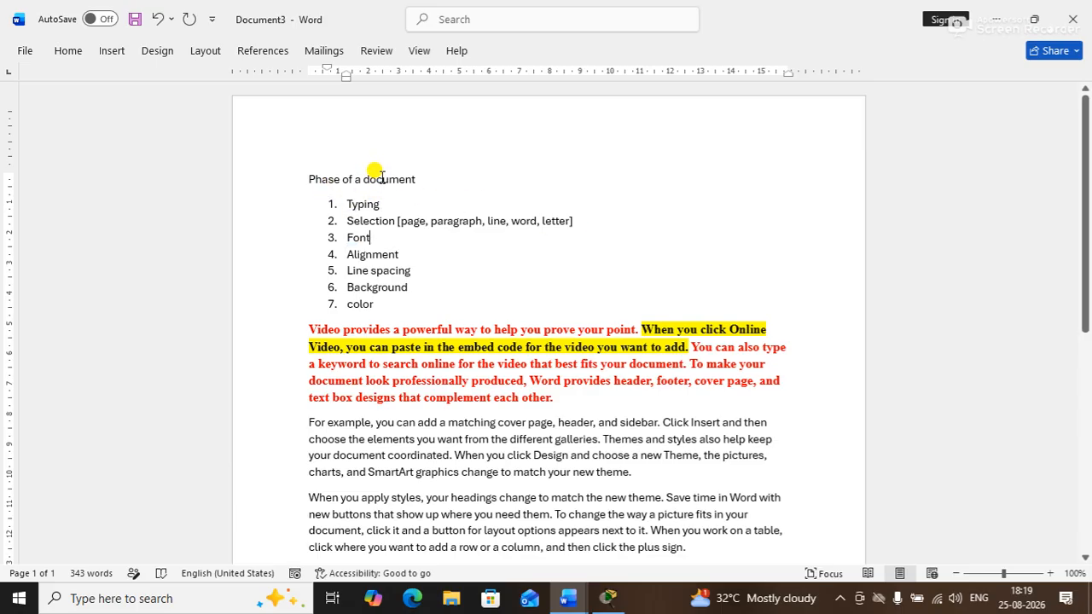
Make the title word Phase 12 pt, dark red and bold
{"action": "double_click", "coordinate": [328, 180]}
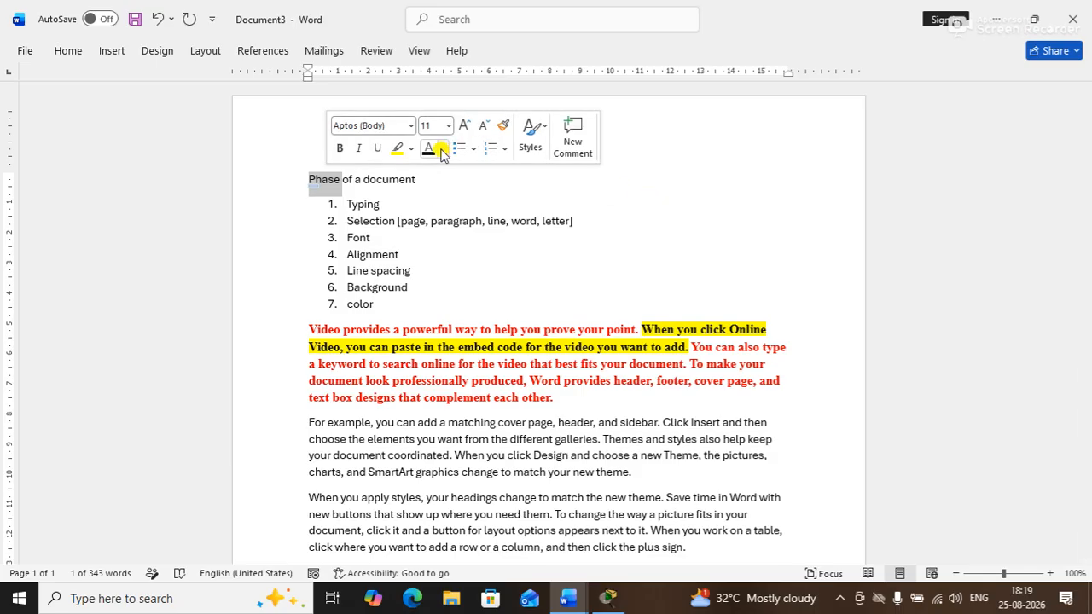
{"action": "left_click", "coordinate": [463, 125]}
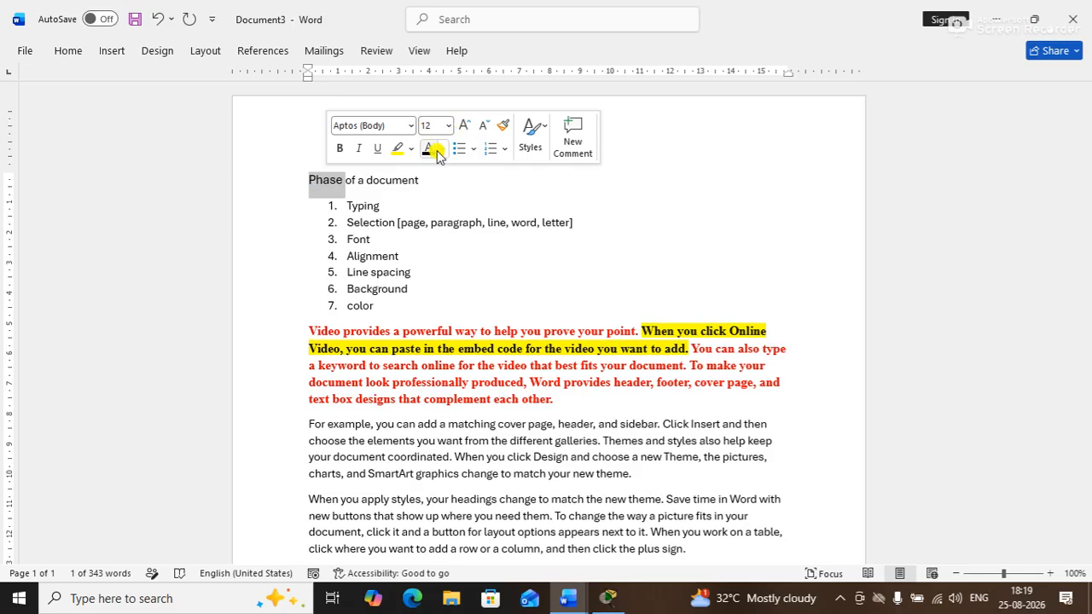
{"action": "left_click", "coordinate": [442, 148]}
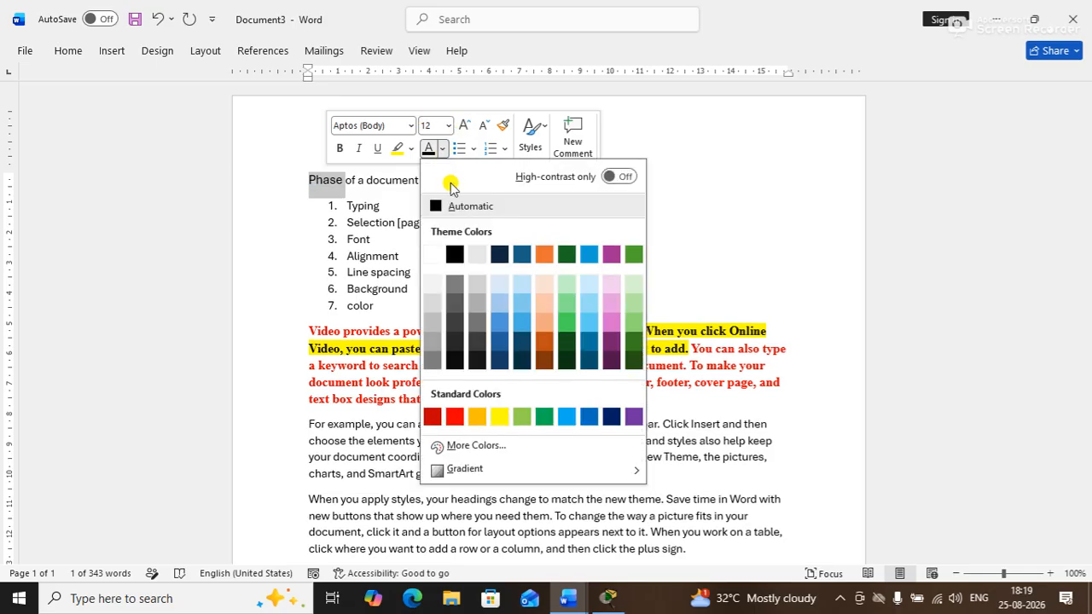
{"action": "left_click", "coordinate": [433, 416]}
{"action": "left_click", "coordinate": [340, 148]}
Switch Phase to the Algerian font and remove its bold
{"action": "left_click", "coordinate": [367, 125]}
{"action": "type", "text": "Algerian"}
{"action": "key", "text": "Return"}
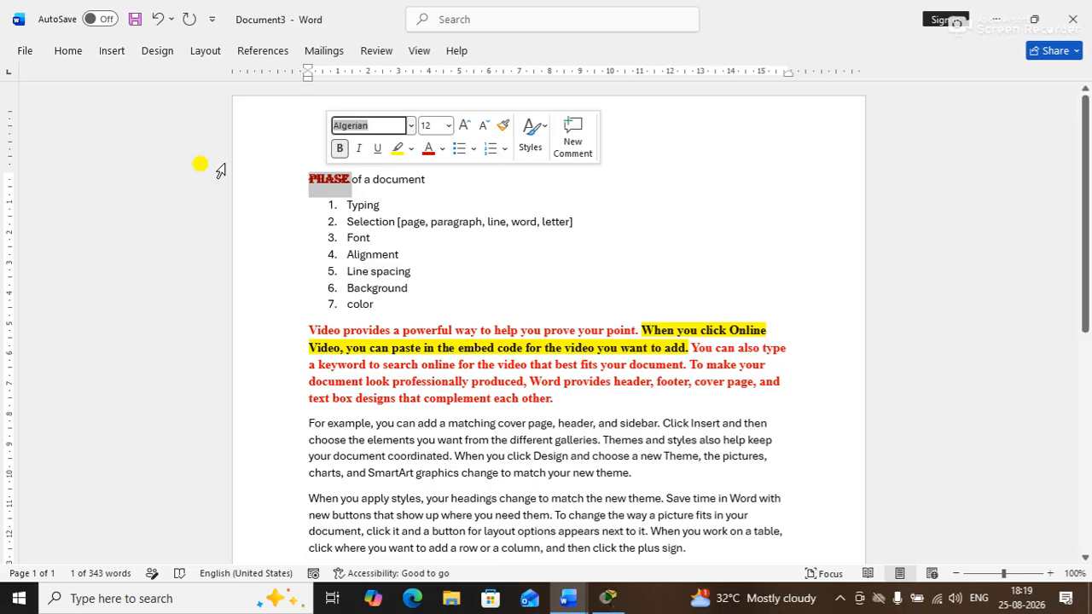
{"action": "left_click", "coordinate": [340, 150]}
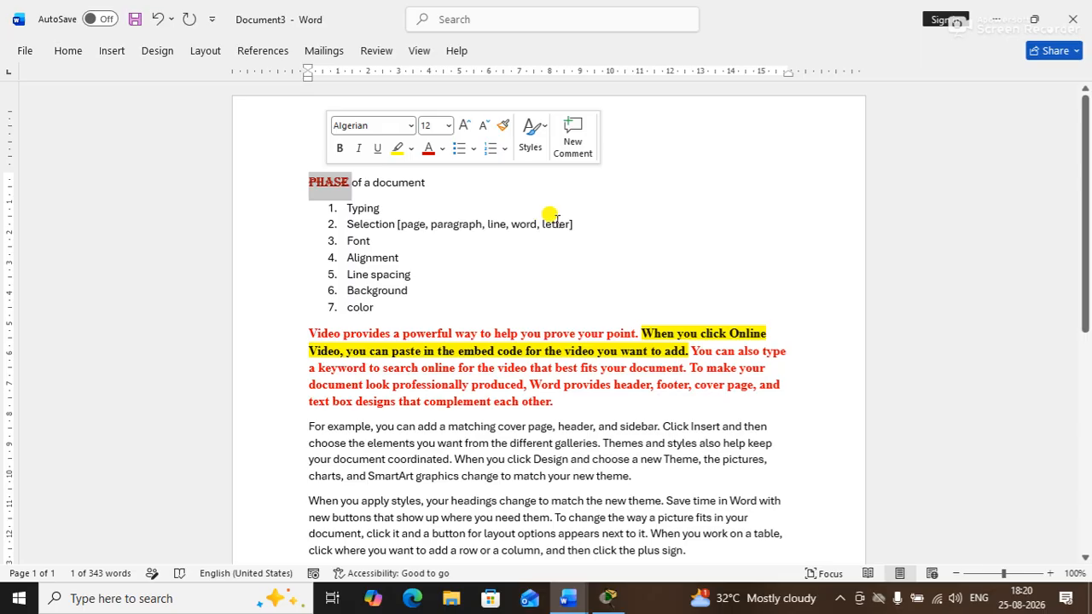
{"action": "left_click", "coordinate": [541, 198]}
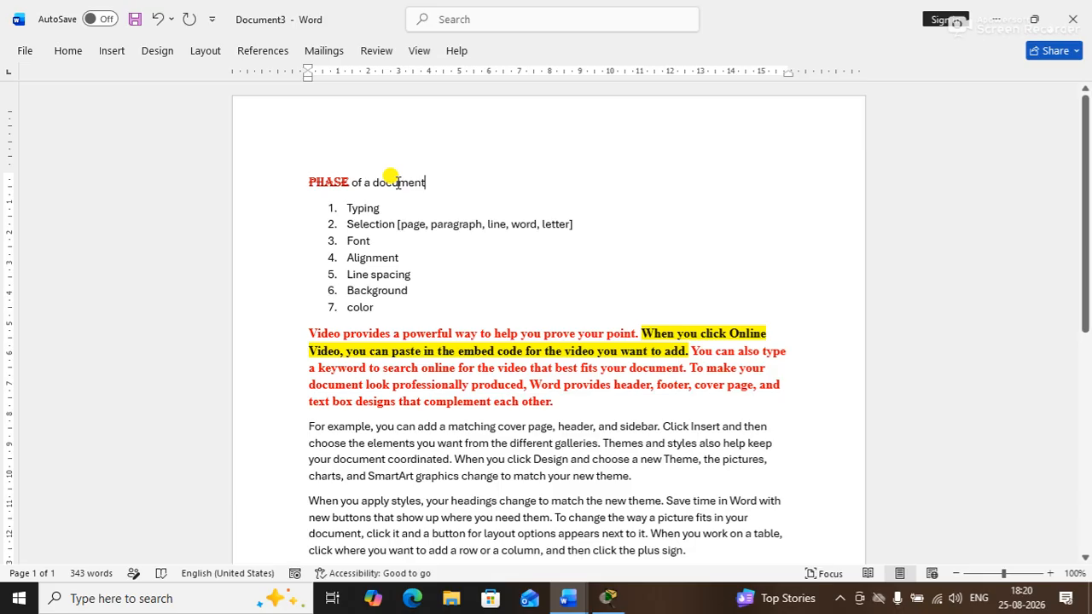
Change the heading word 'document' to the Algerian font in dark purple
{"action": "left_click", "coordinate": [398, 182]}
{"action": "double_click", "coordinate": [397, 183]}
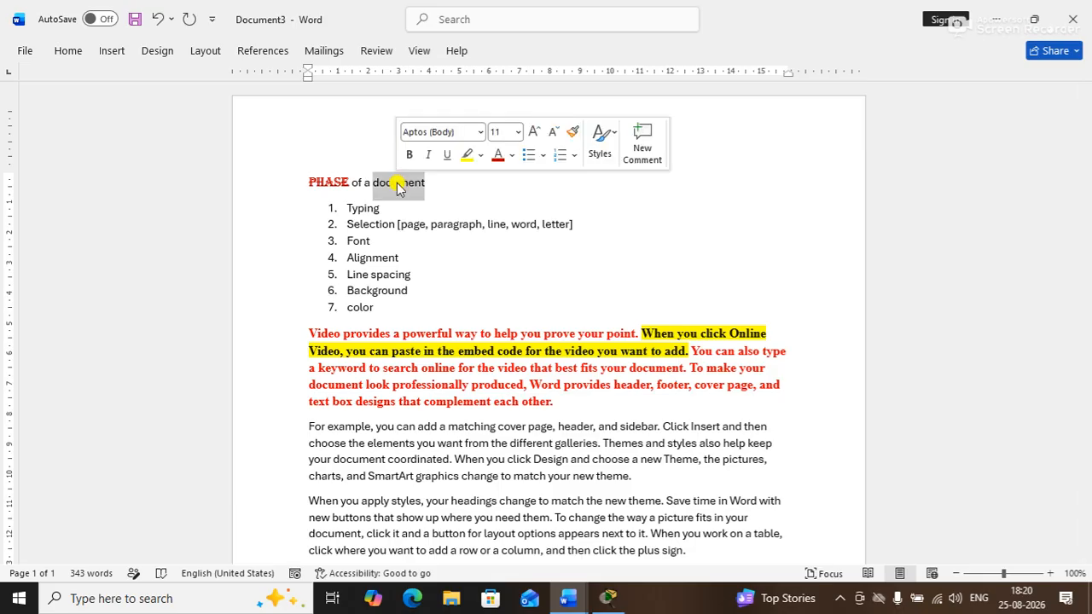
{"action": "left_click", "coordinate": [447, 129]}
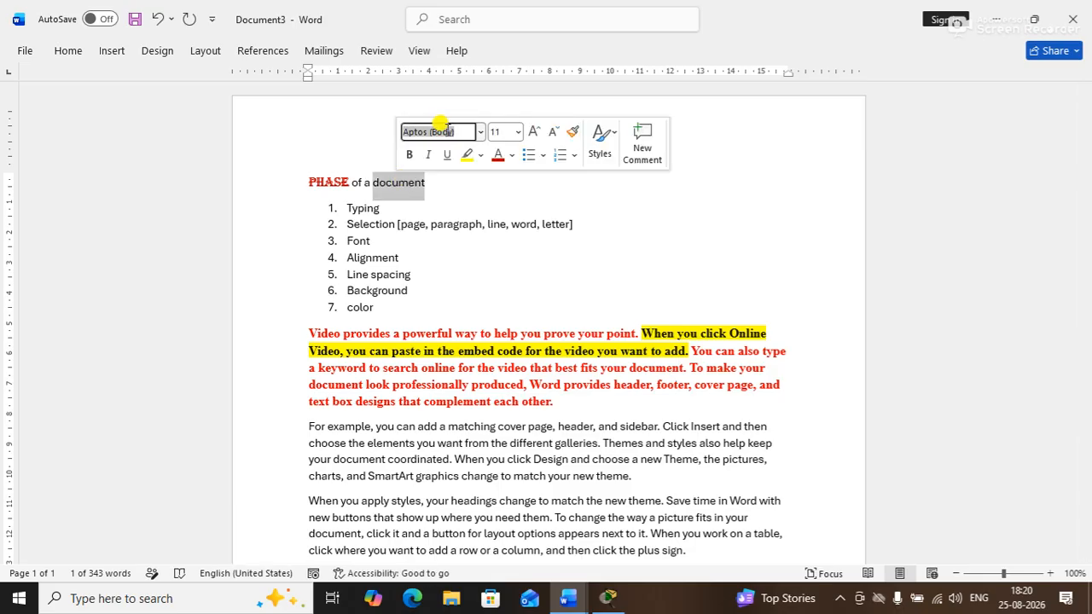
{"action": "type", "text": "Algerian"}
{"action": "key", "text": "Return"}
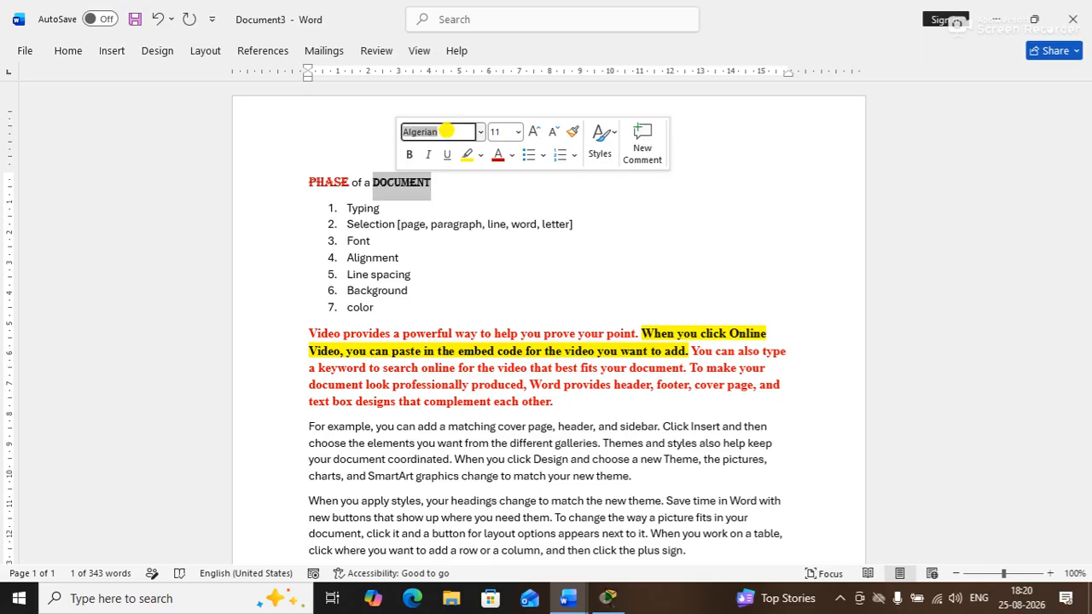
{"action": "left_click", "coordinate": [512, 155]}
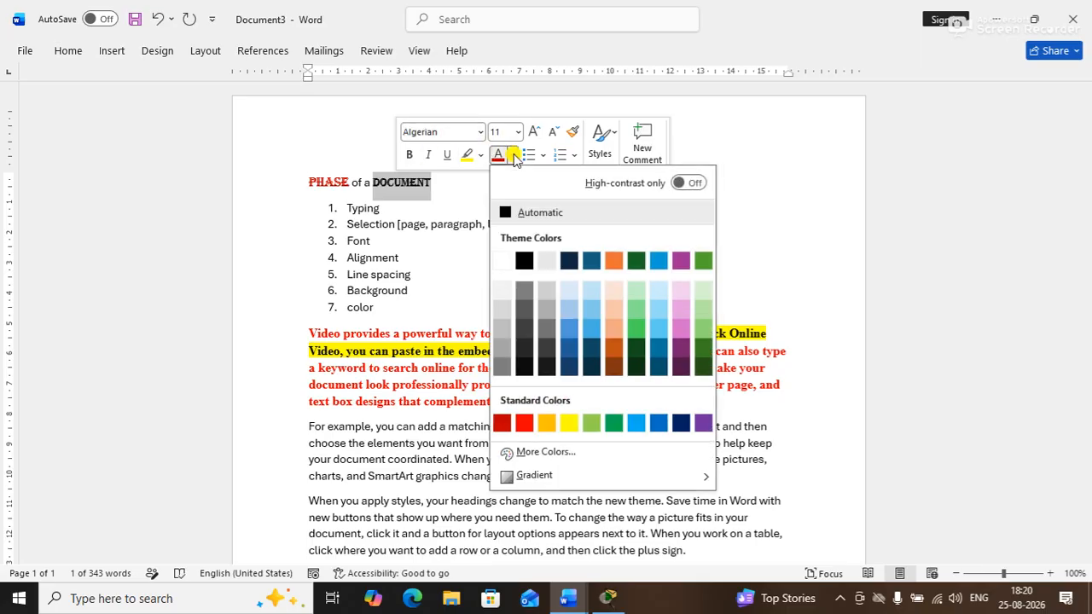
{"action": "left_click", "coordinate": [680, 348]}
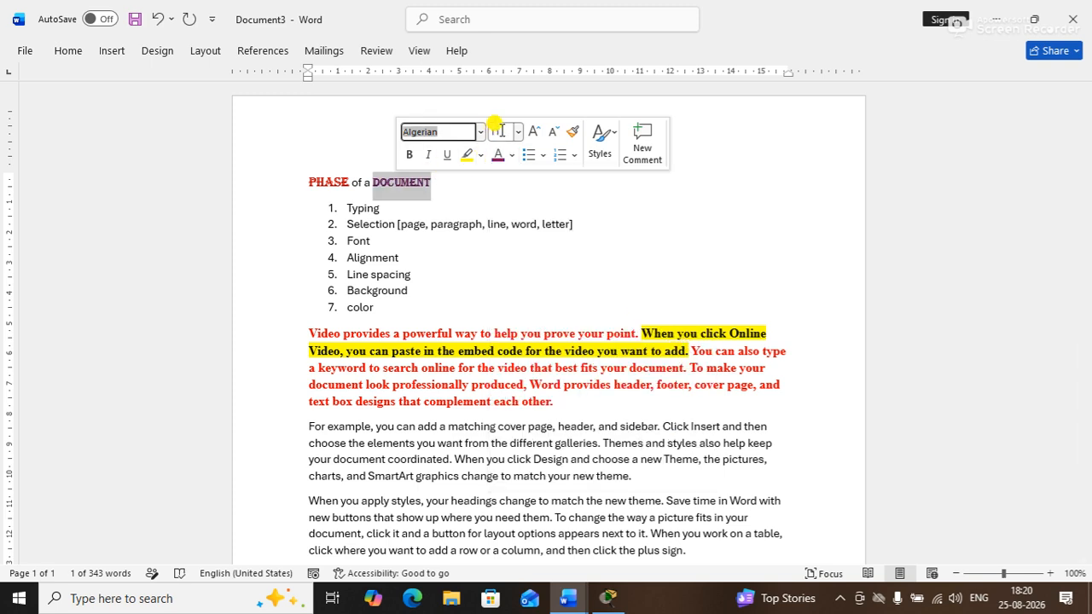
{"action": "left_click", "coordinate": [572, 207]}
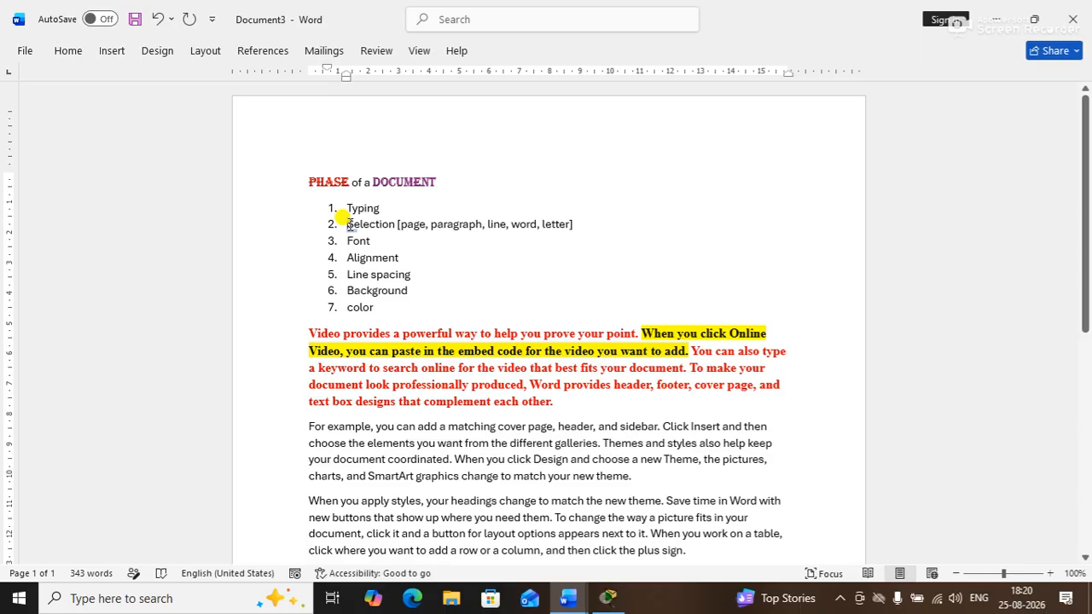
Put the caret at the end of the Typing list item, between the brackets
{"action": "left_click_drag", "start_coordinate": [337, 211], "coordinate": [352, 228]}
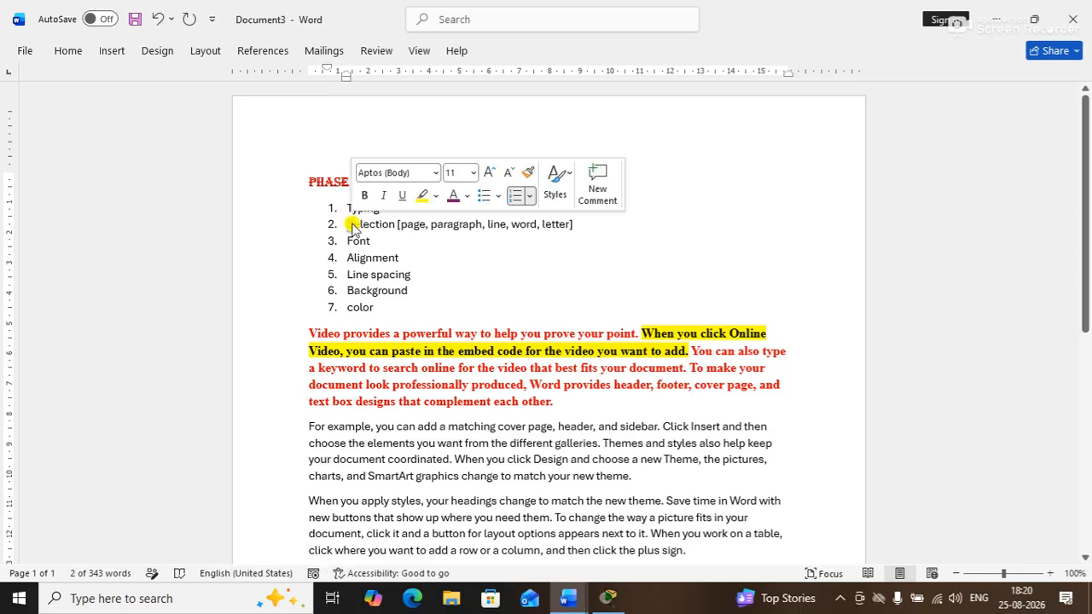
{"action": "left_click", "coordinate": [500, 276]}
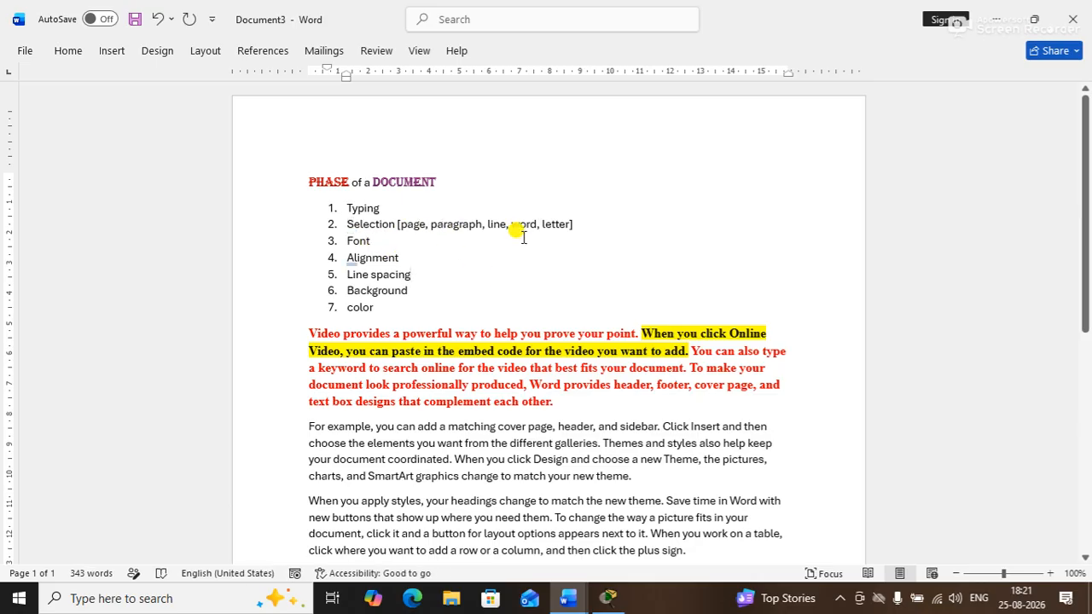
{"action": "left_click", "coordinate": [378, 211]}
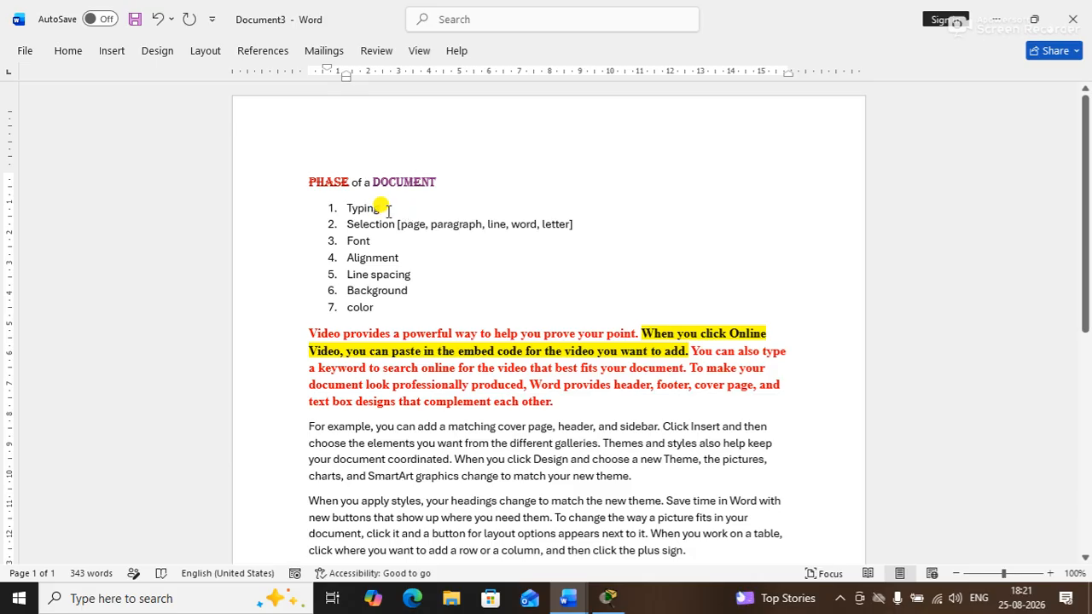
{"action": "key", "text": "Left"}
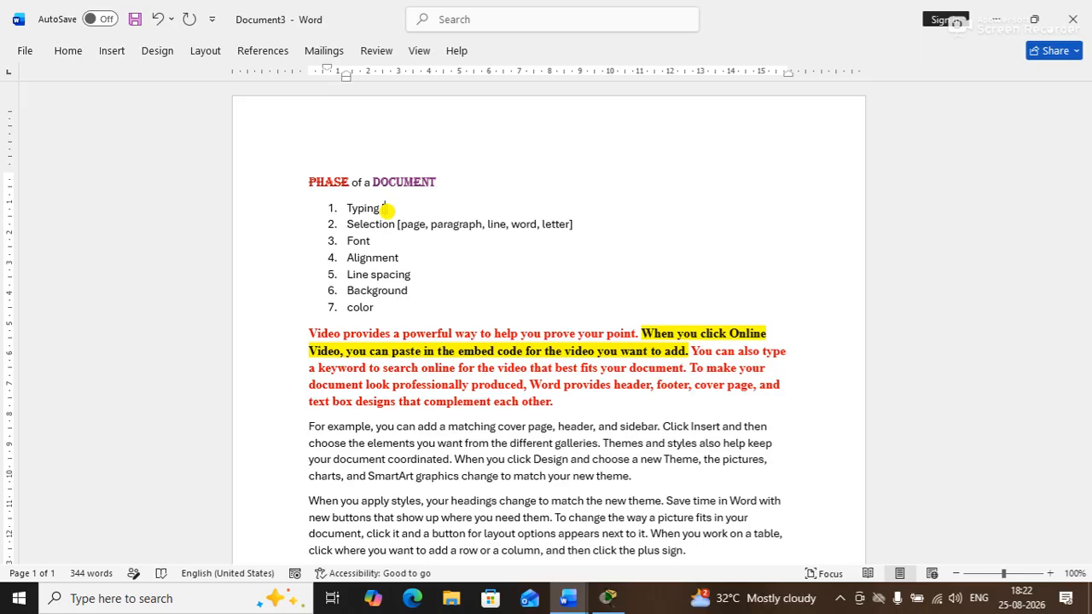
Add '[change language, color, style, size, hide, unhide, letter spacing]' after the Font item
{"action": "left_click", "coordinate": [391, 243]}
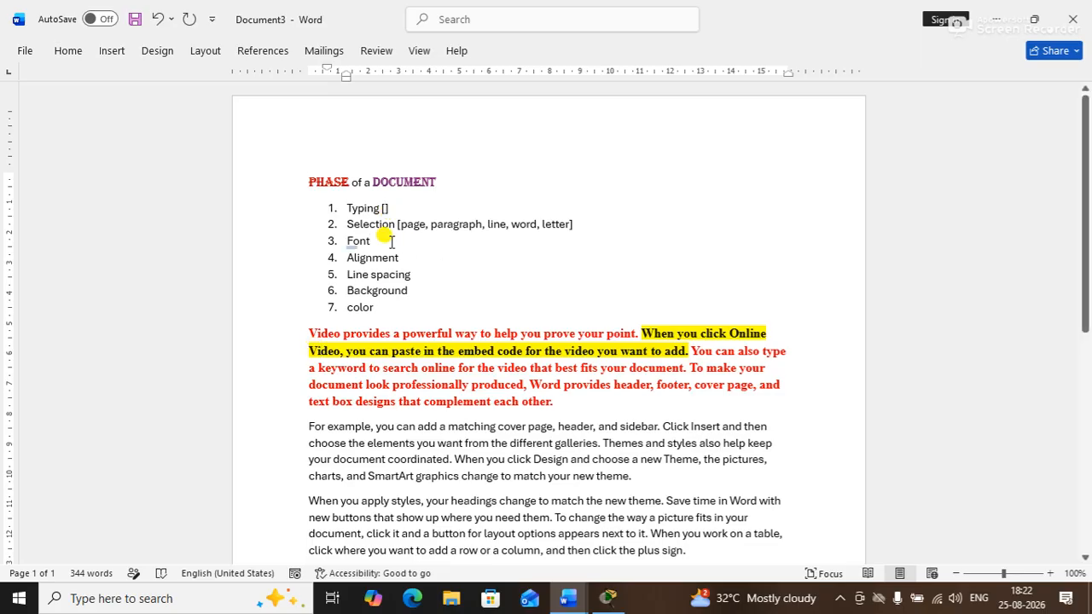
{"action": "type", "text": "[]"}
{"action": "key", "text": "Left"}
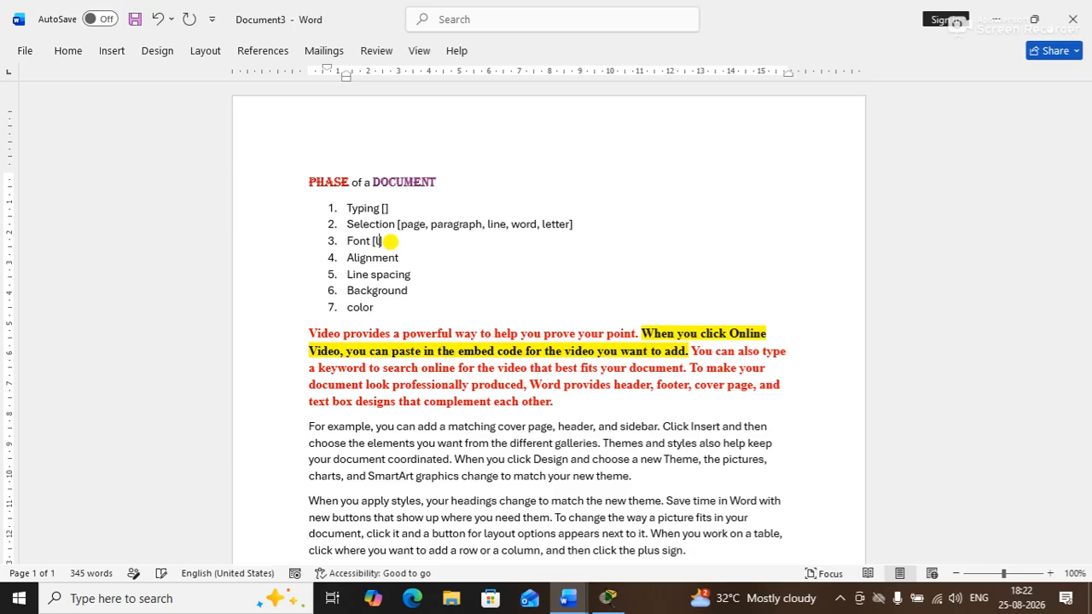
{"action": "type", "text": "change la"}
{"action": "type", "text": "ge "}
{"action": "type", "text": "language"}
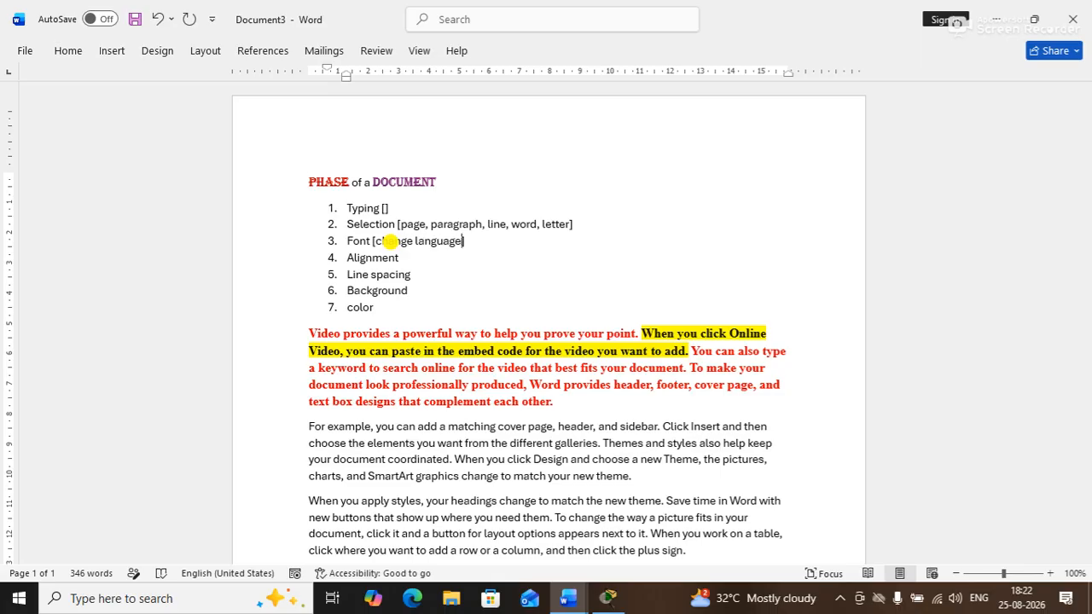
{"action": "left_click", "coordinate": [387, 241]}
{"action": "key", "text": "BackSpace"}
{"action": "type", "text": ", color, style, size"}
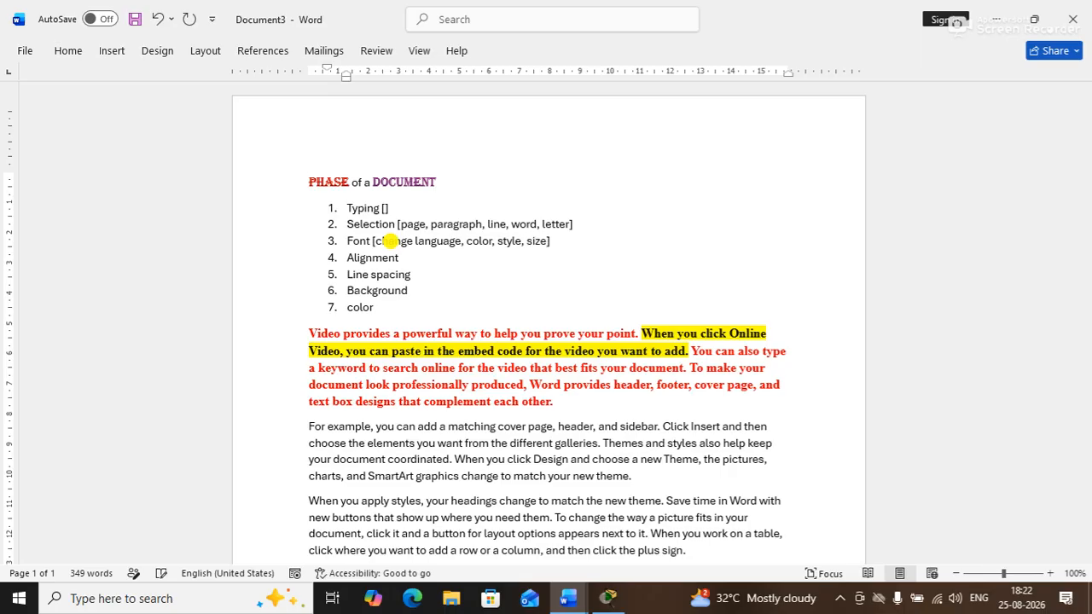
{"action": "type", "text": ", hide,"}
{"action": "type", "text": " un"}
{"action": "type", "text": "hide"}
{"action": "type", "text": ", letter spa"}
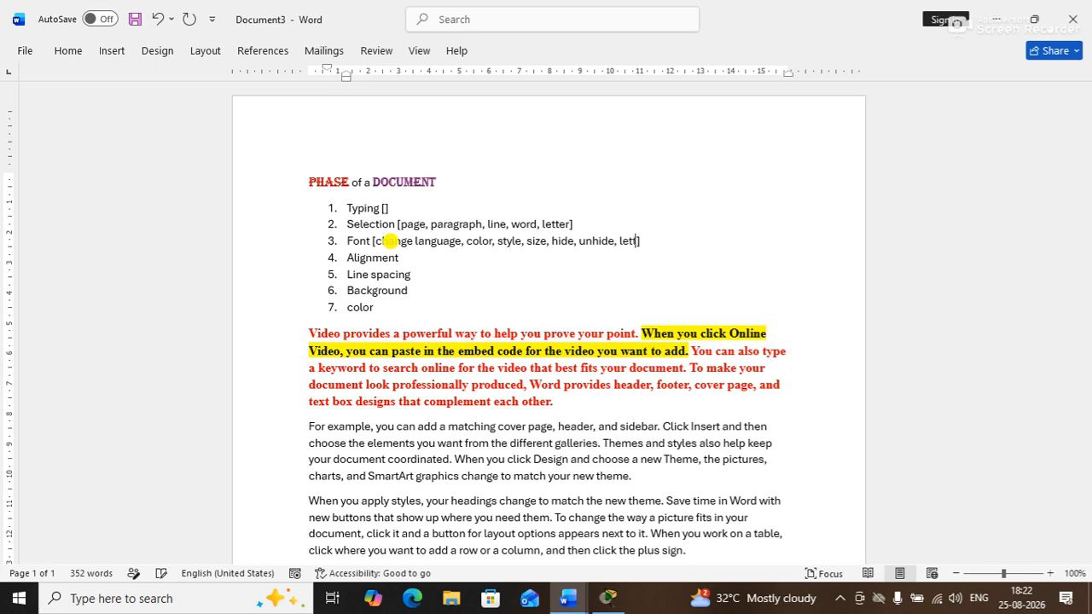
{"action": "type", "text": "cing"}
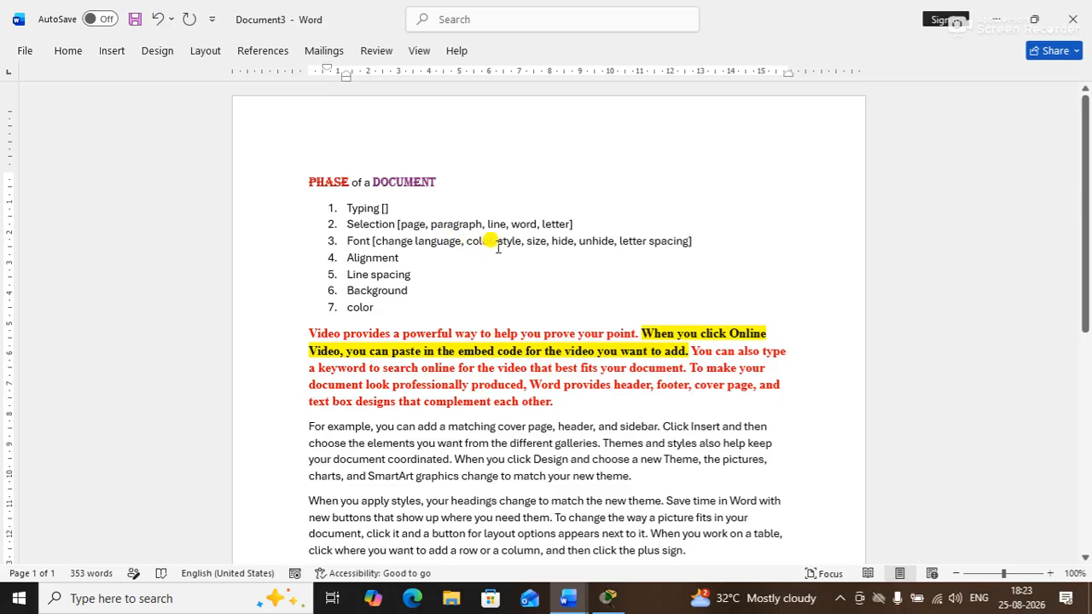
{"action": "double_click", "coordinate": [516, 244]}
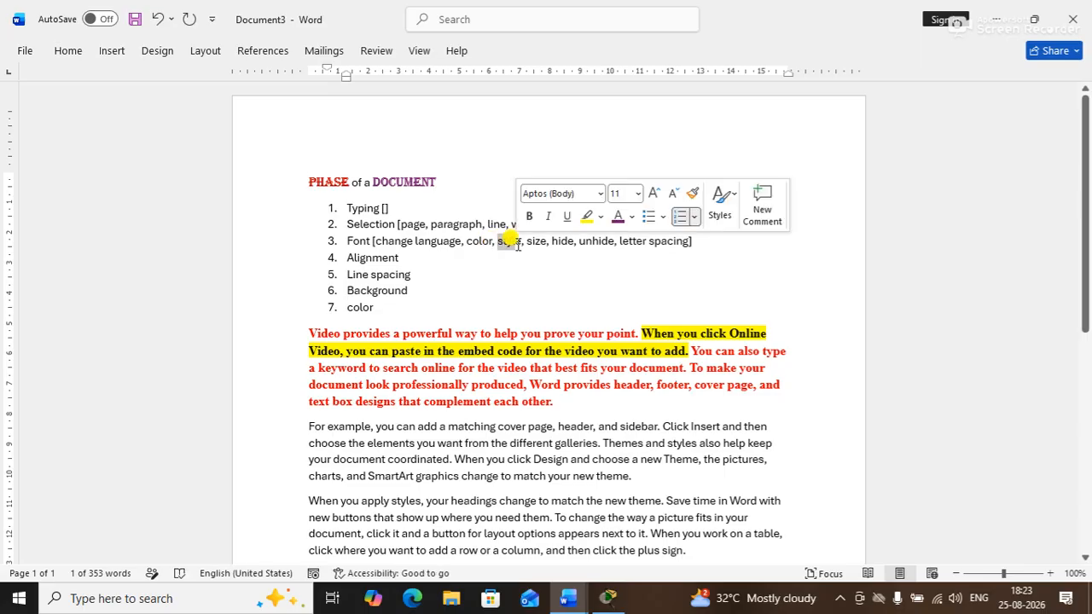
{"action": "double_click", "coordinate": [535, 243]}
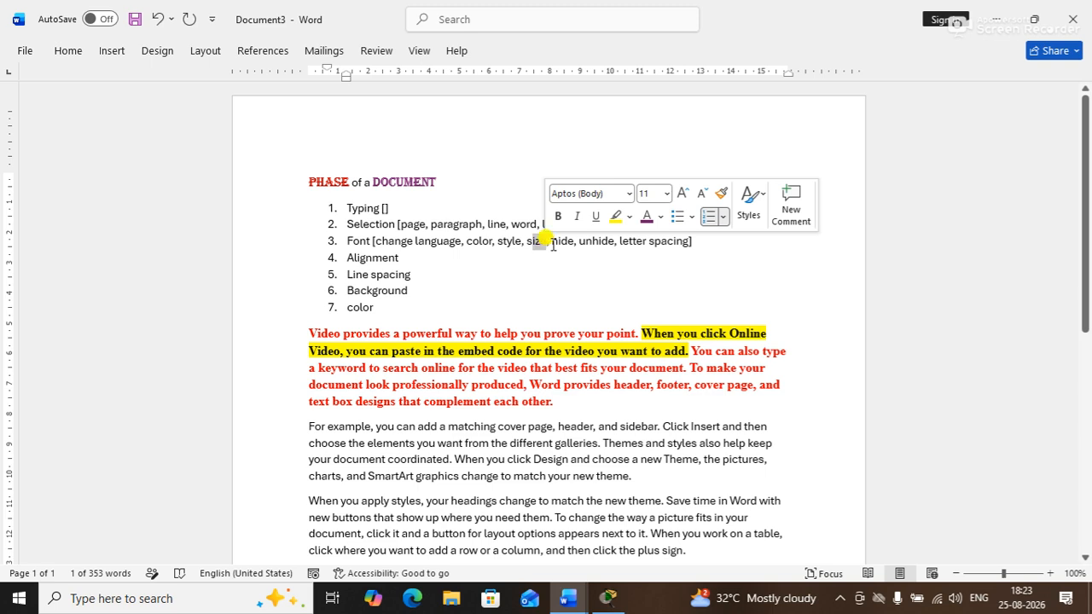
{"action": "double_click", "coordinate": [565, 241]}
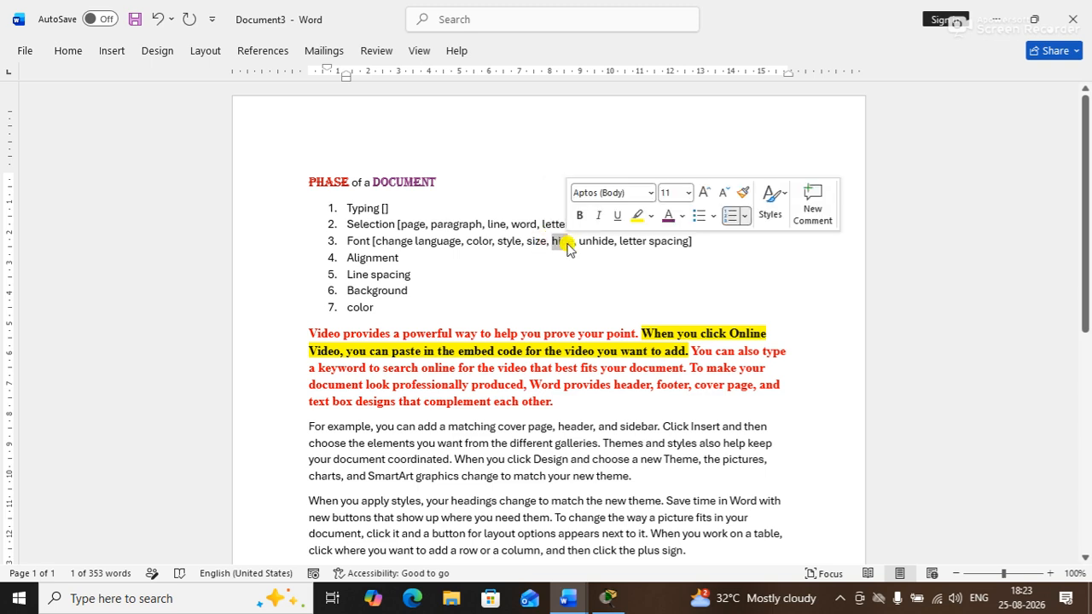
{"action": "left_click", "coordinate": [652, 246]}
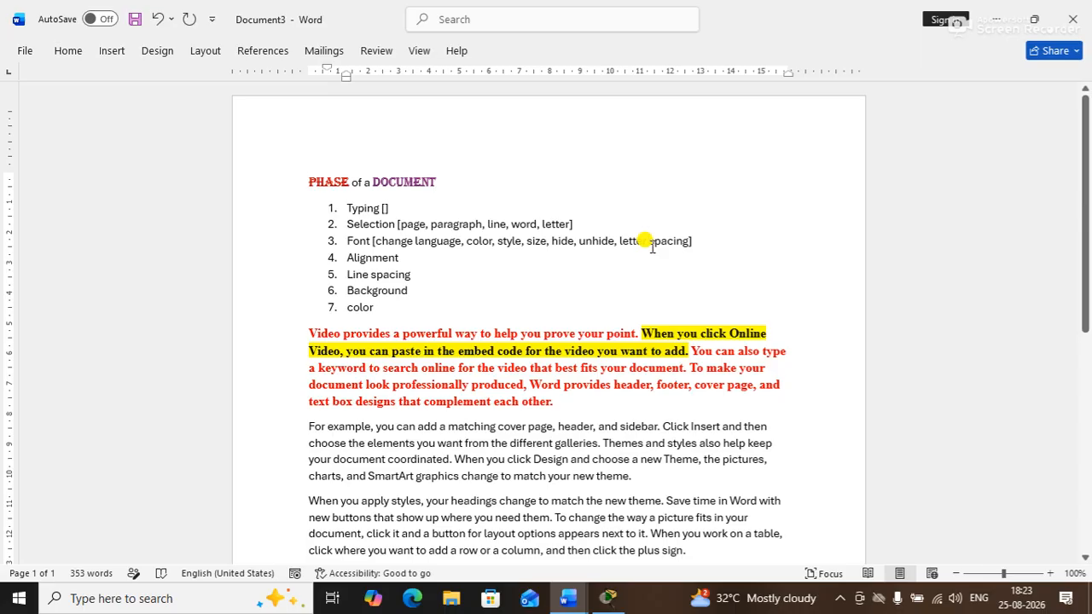
{"action": "left_click_drag", "start_coordinate": [344, 243], "coordinate": [426, 248]}
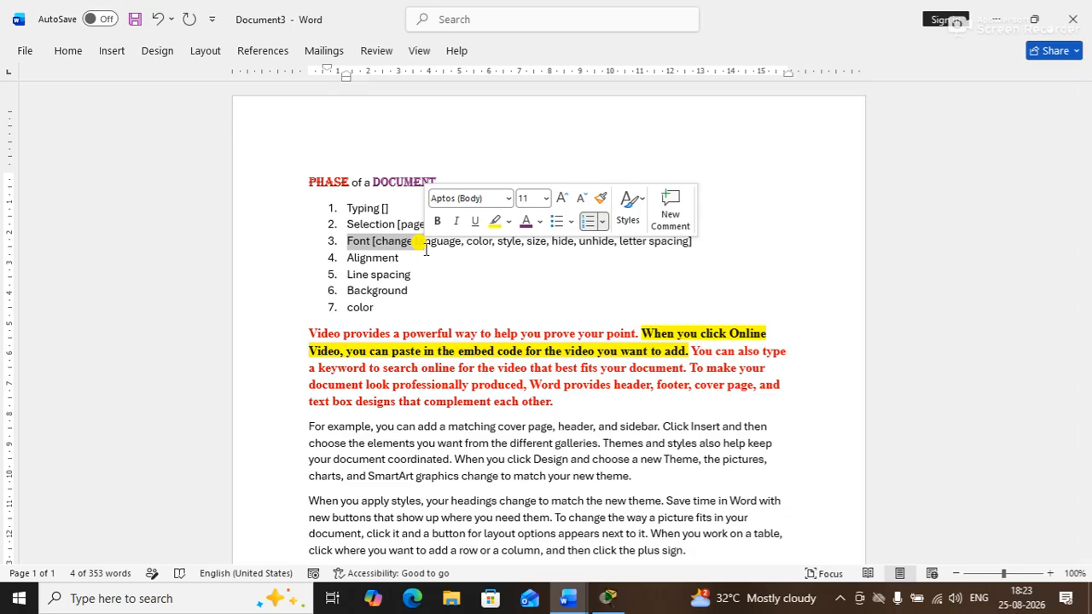
{"action": "left_click", "coordinate": [486, 312]}
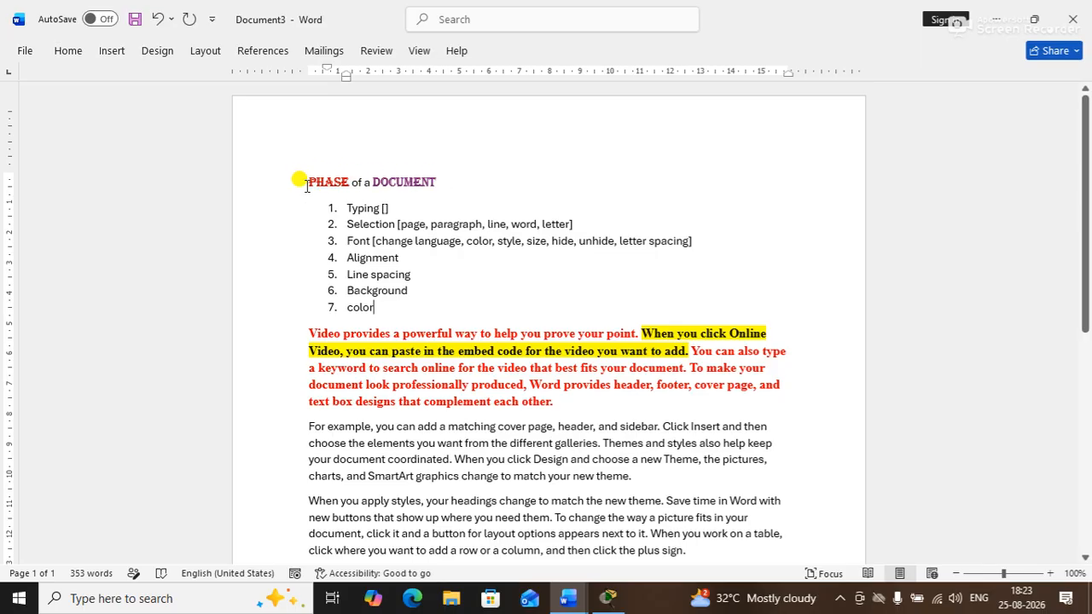
Select the whole 'PHASE of a DOCUMENT' title line and open the Font dialog with Ctrl+D, moving it right
{"action": "triple_click", "coordinate": [430, 180]}
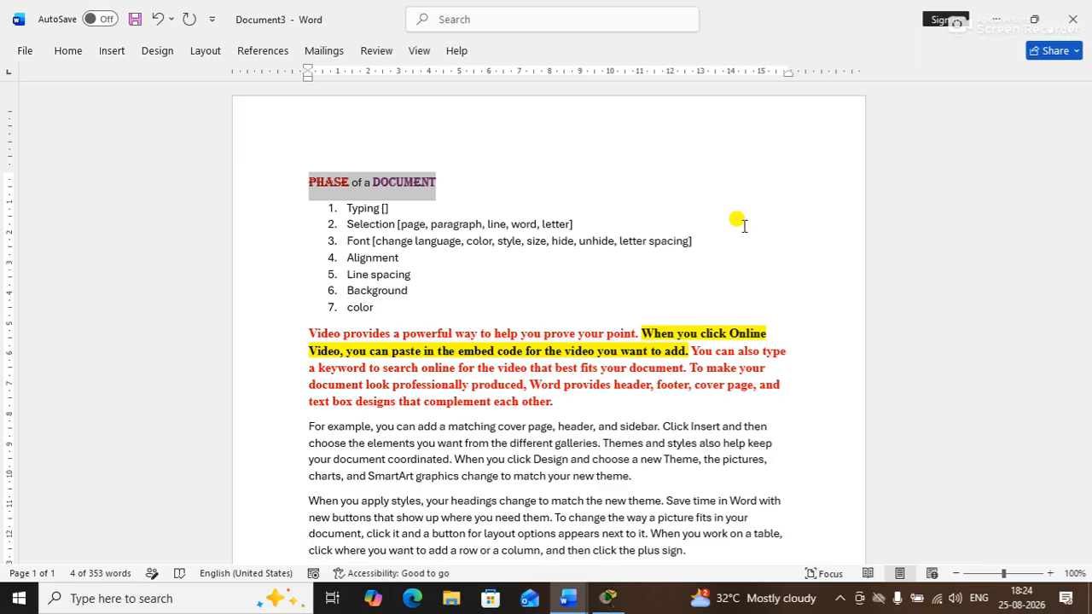
{"action": "key", "text": "ctrl+d"}
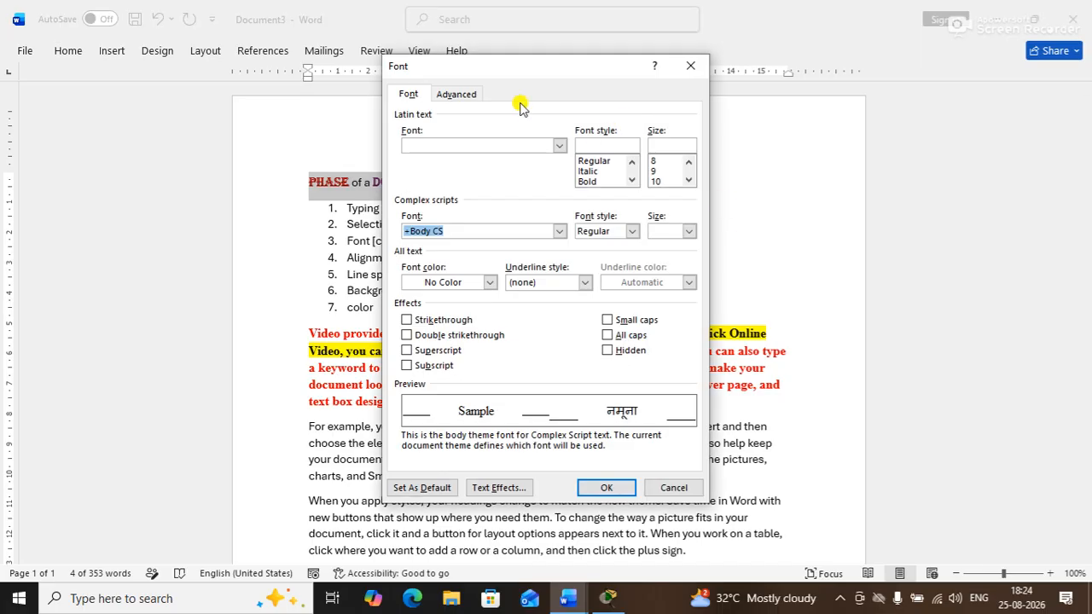
{"action": "left_click_drag", "start_coordinate": [489, 66], "coordinate": [603, 88]}
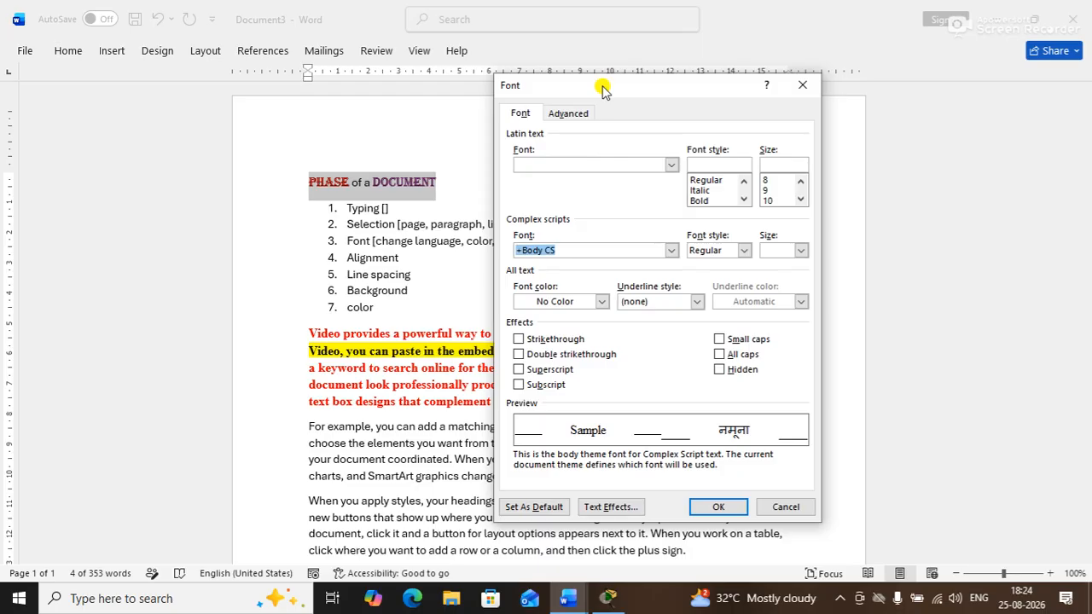
{"action": "mouse_move", "coordinate": [603, 88]}
{"action": "left_mouse_down"}
{"action": "mouse_move", "coordinate": [605, 17]}
{"action": "mouse_move", "coordinate": [622, 19]}
{"action": "mouse_move", "coordinate": [612, 81]}
{"action": "left_mouse_up"}
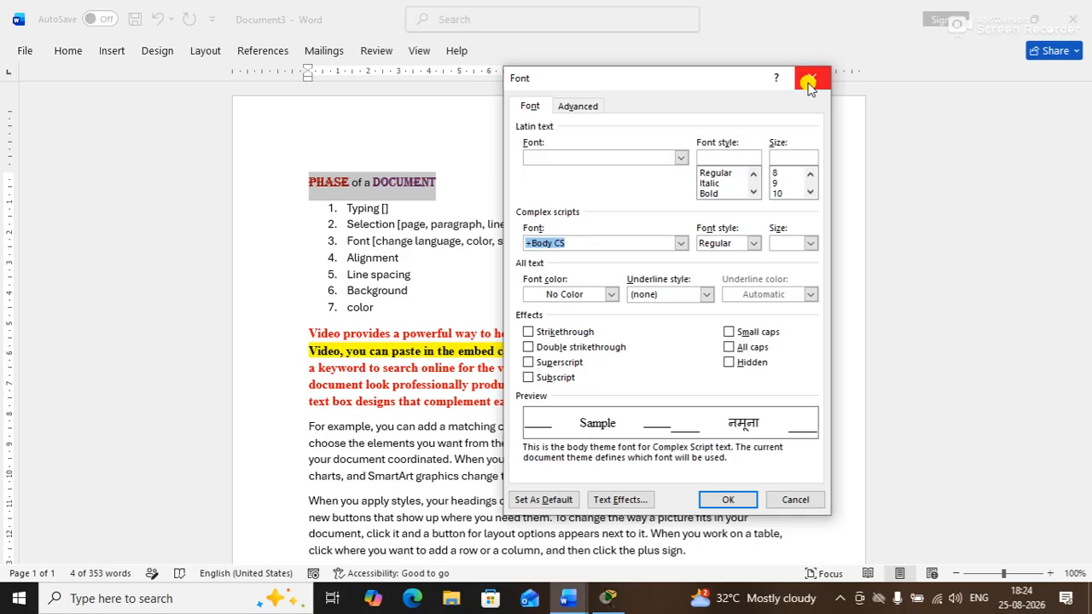
Choose Algerian as the heading's font in the Font dialog
{"action": "left_click", "coordinate": [680, 158]}
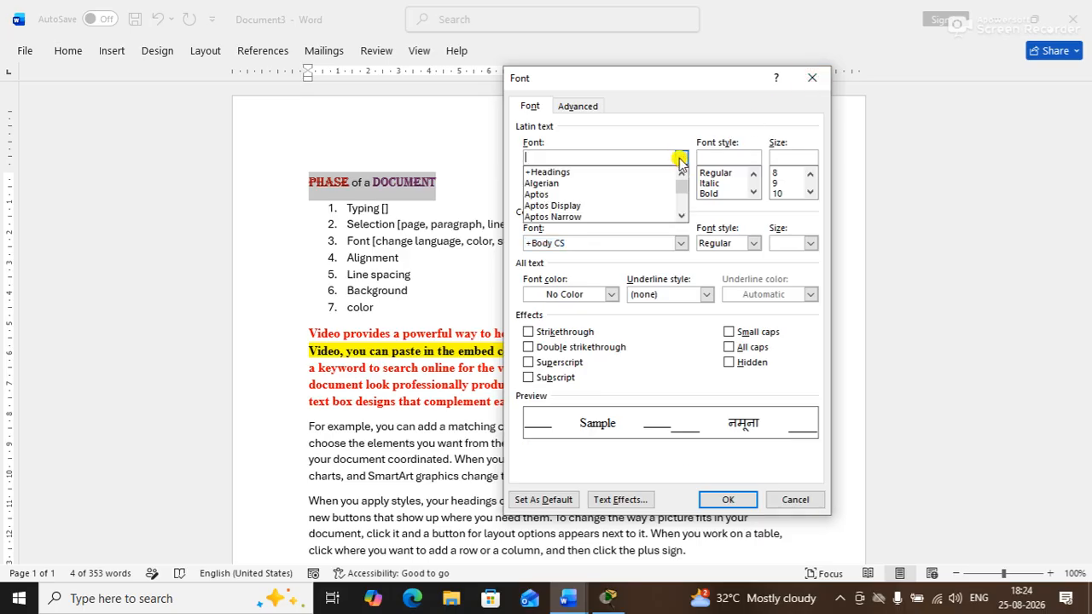
{"action": "type", "text": "al"}
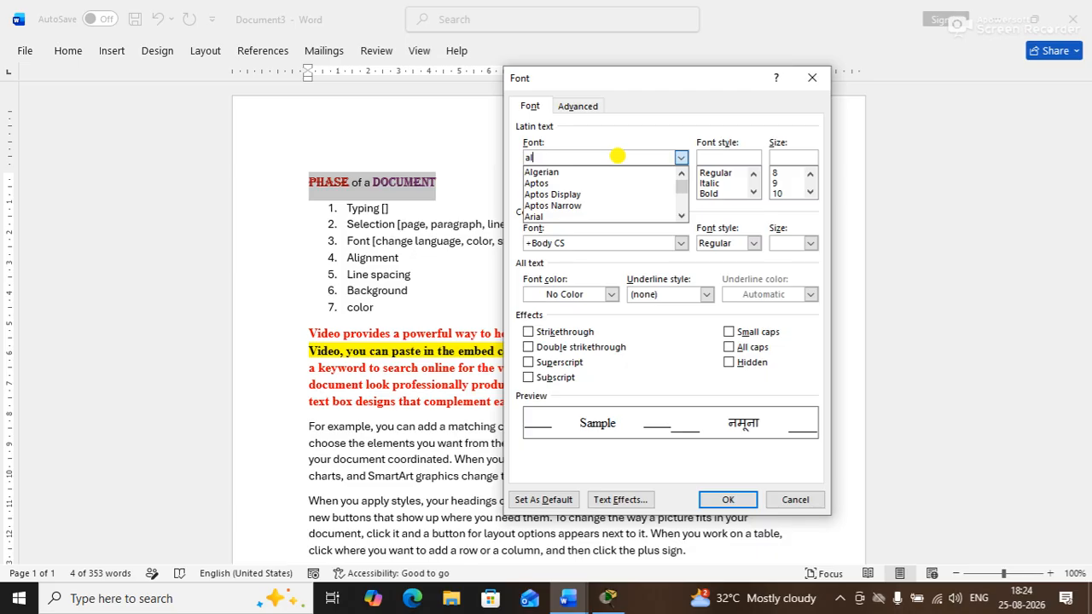
{"action": "key", "text": "Tab"}
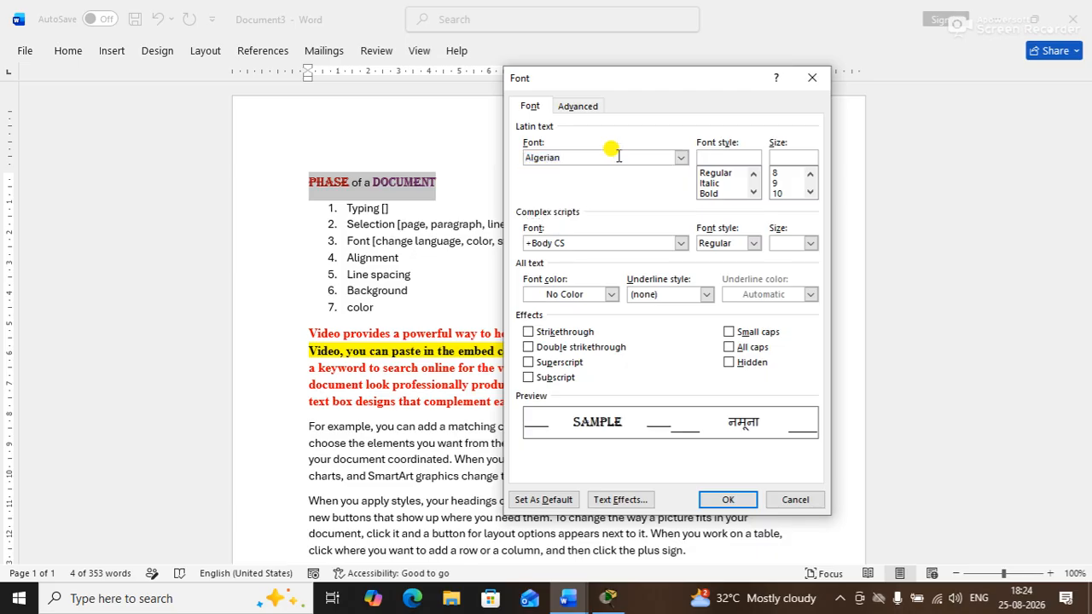
{"action": "left_click", "coordinate": [681, 157]}
{"action": "mouse_move", "coordinate": [686, 183]}
{"action": "left_mouse_down"}
{"action": "mouse_move", "coordinate": [687, 209]}
{"action": "mouse_move", "coordinate": [684, 175]}
{"action": "left_mouse_up"}
{"action": "type", "text": "argu"}
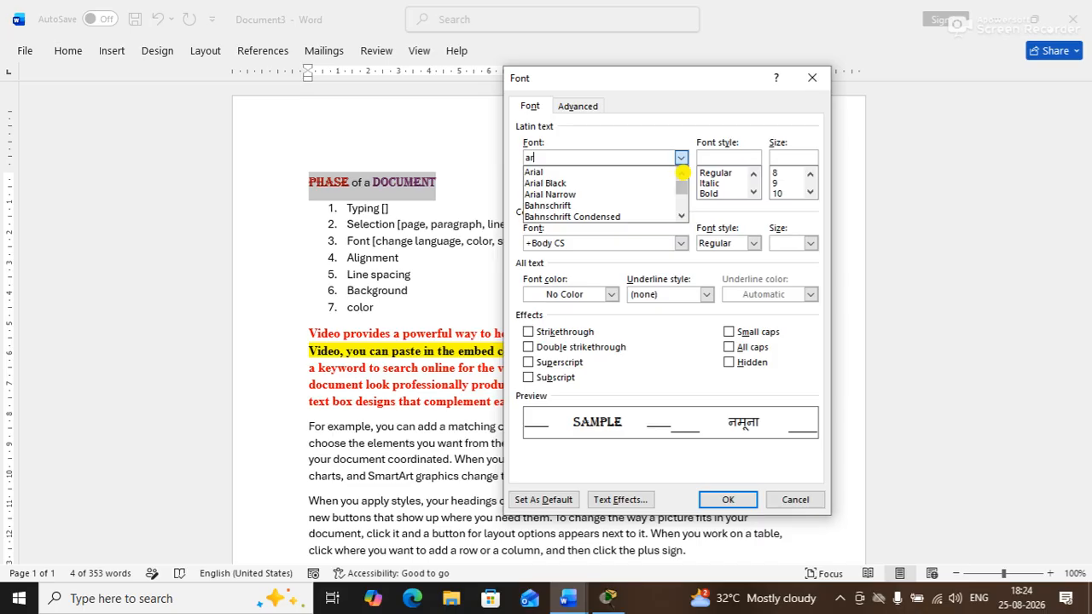
{"action": "key", "text": "BackSpace"}
{"action": "key", "text": "BackSpace"}
{"action": "key", "text": "BackSpace"}
{"action": "type", "text": "rjun"}
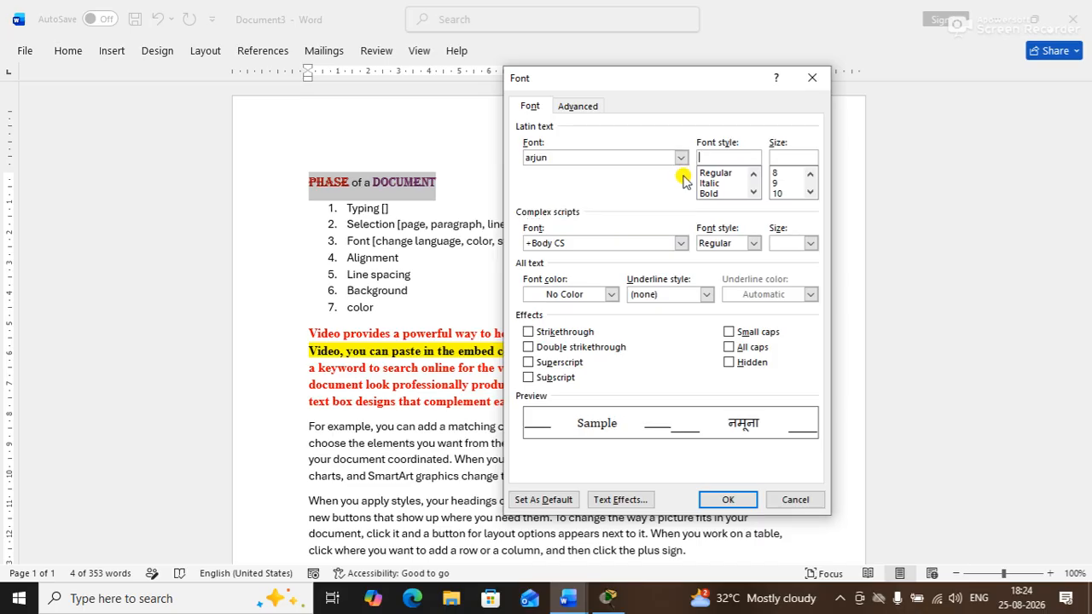
{"action": "left_click", "coordinate": [681, 159]}
{"action": "key", "text": "Home"}
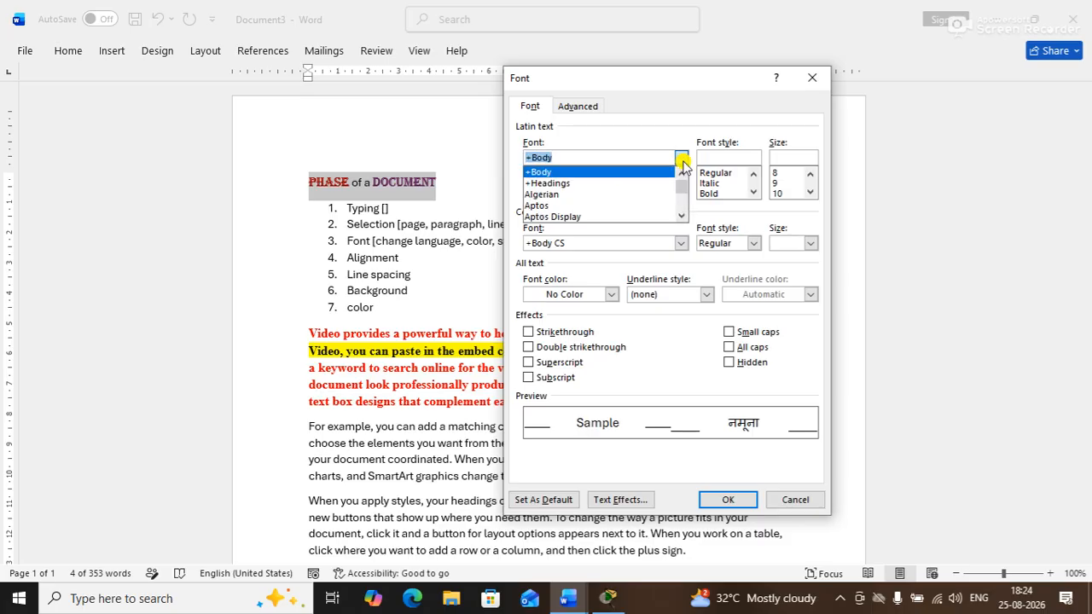
{"action": "key", "text": "Tab"}
{"action": "left_click", "coordinate": [682, 159]}
{"action": "type", "text": "al"}
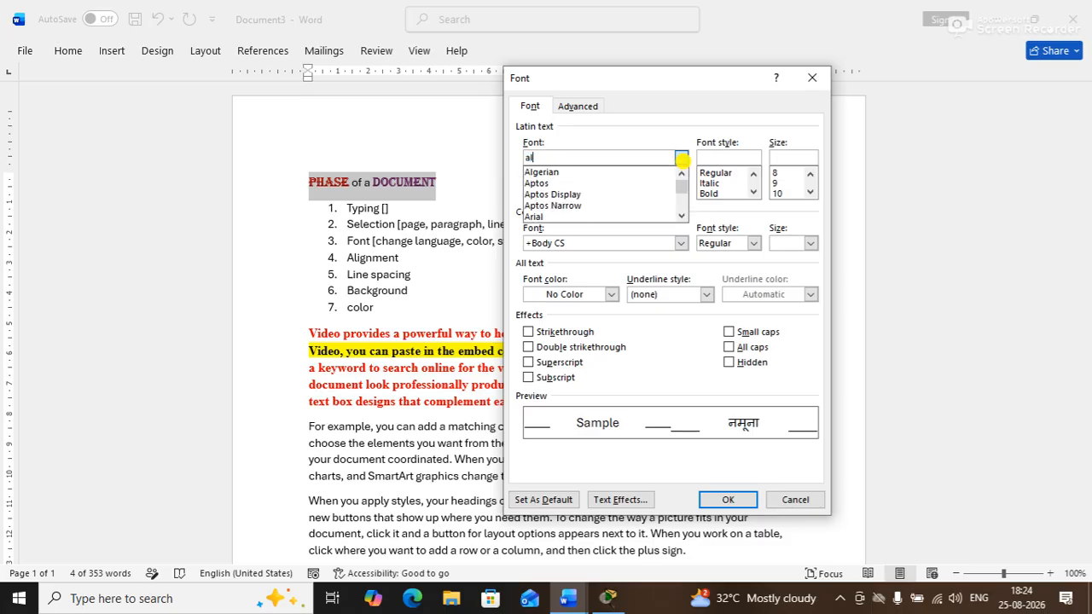
{"action": "key", "text": "Down"}
{"action": "key", "text": "Tab"}
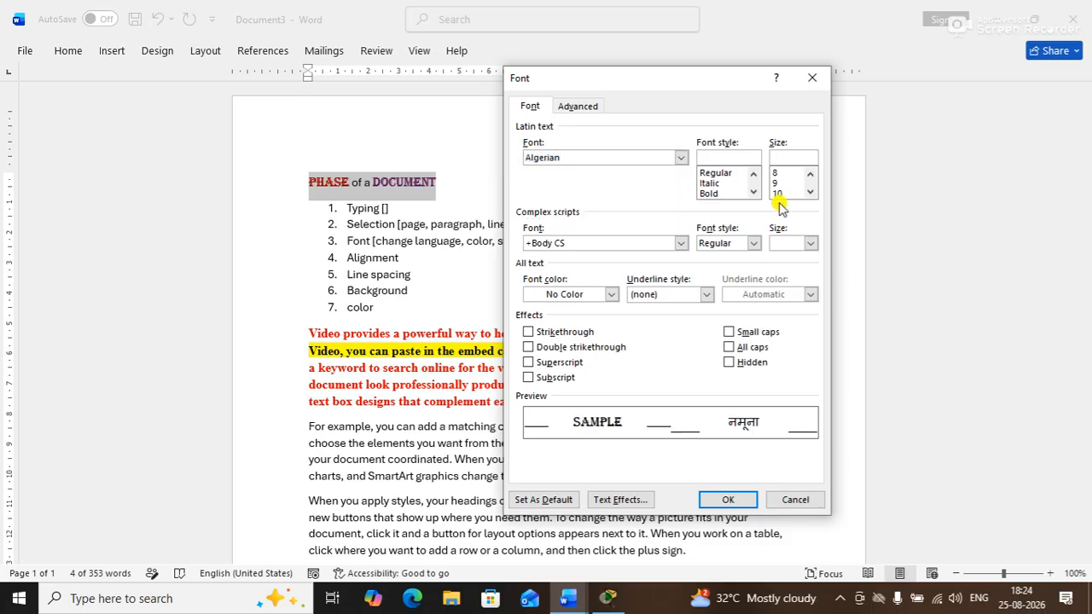
Set the heading to Regular style, size 14, orange colour, and apply
{"action": "left_click", "coordinate": [719, 174]}
{"action": "left_click", "coordinate": [810, 193]}
{"action": "left_click", "coordinate": [810, 192]}
{"action": "left_click", "coordinate": [780, 193]}
{"action": "left_click", "coordinate": [810, 193]}
{"action": "left_click", "coordinate": [778, 195]}
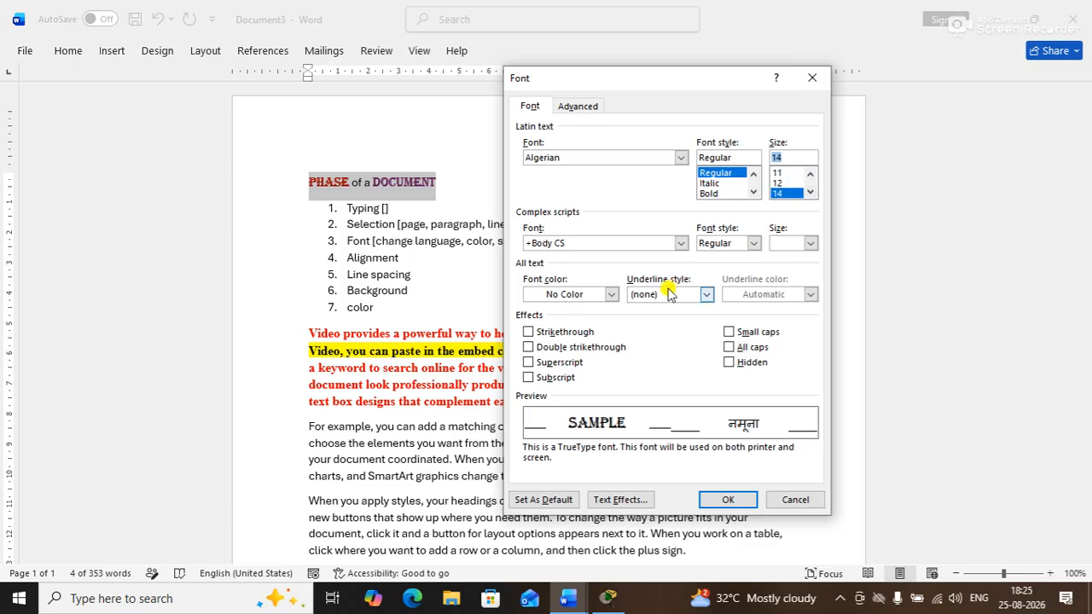
{"action": "left_click", "coordinate": [609, 295]}
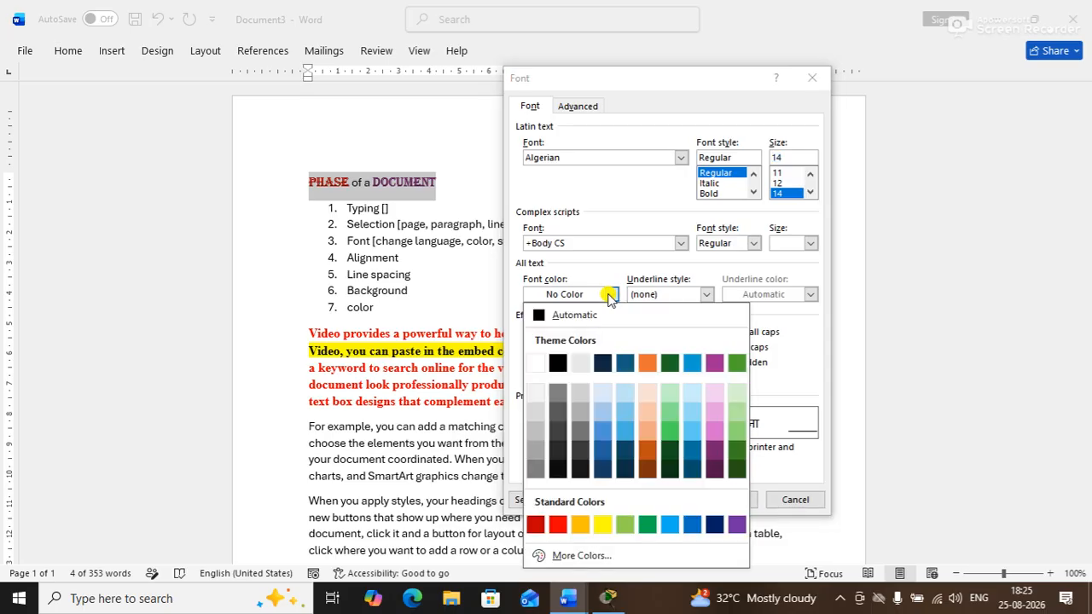
{"action": "left_click", "coordinate": [649, 364]}
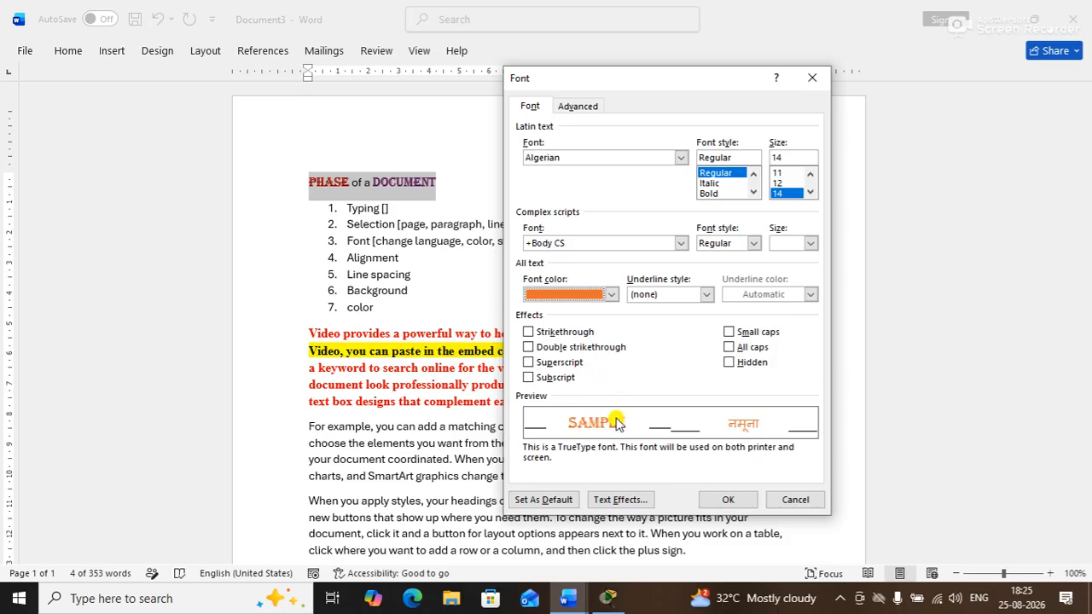
{"action": "left_click", "coordinate": [741, 502]}
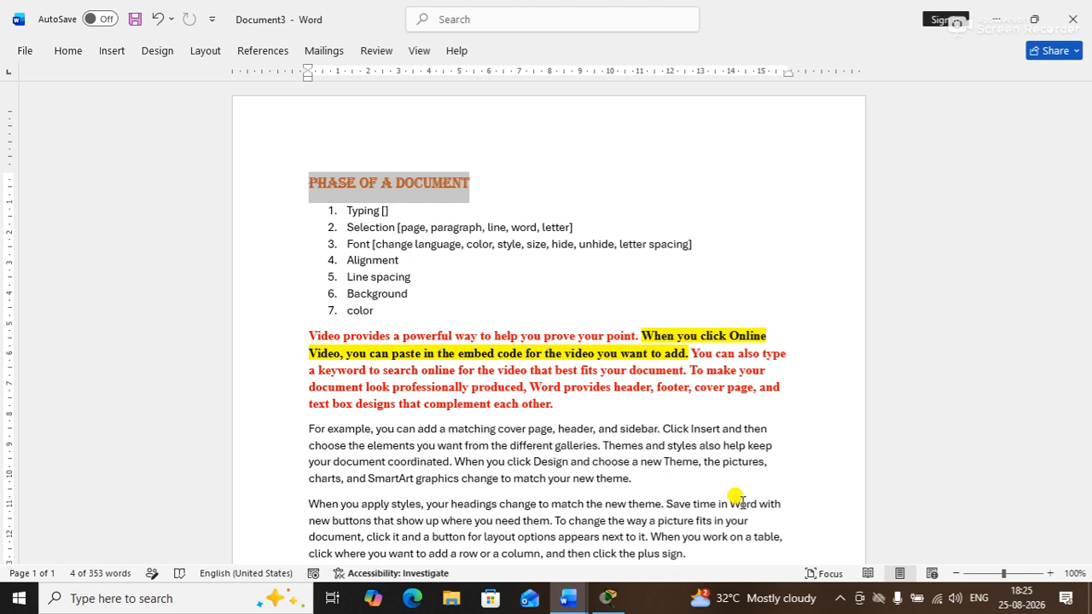
Reopen the heading's Font dialog on its Advanced character spacing settings
{"action": "key", "text": "ctrl+d"}
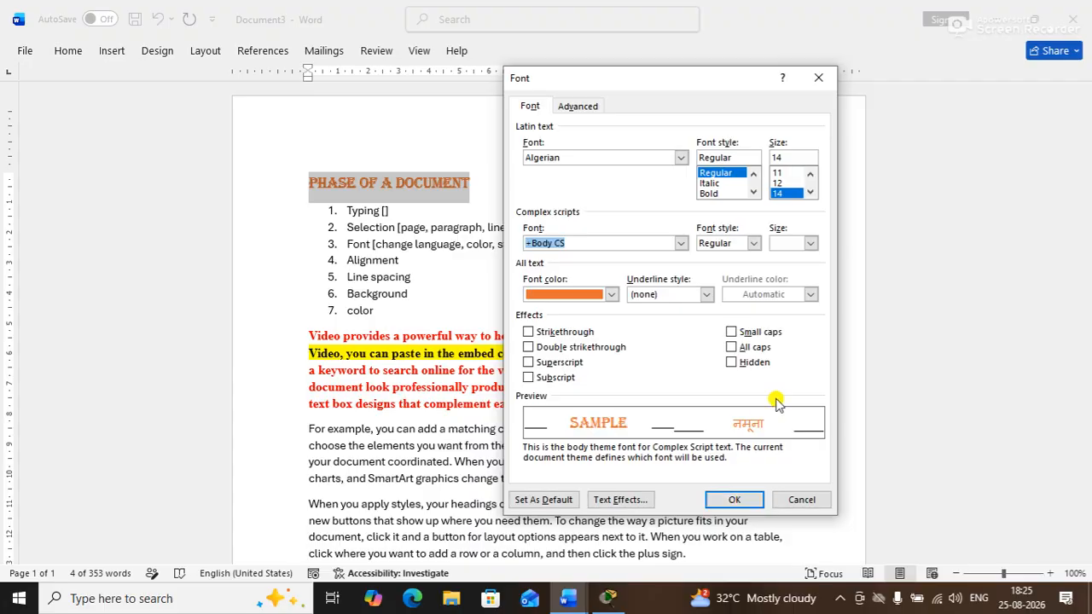
{"action": "mouse_move", "coordinate": [624, 79]}
{"action": "left_mouse_down"}
{"action": "mouse_move", "coordinate": [641, 66]}
{"action": "mouse_move", "coordinate": [624, 78]}
{"action": "left_mouse_up"}
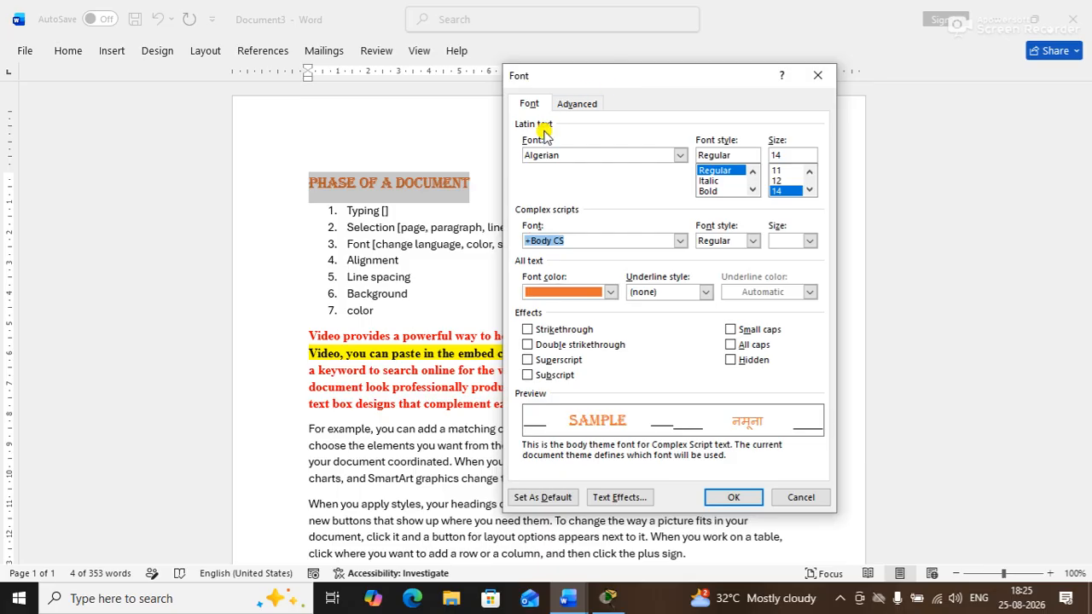
{"action": "left_click", "coordinate": [570, 107]}
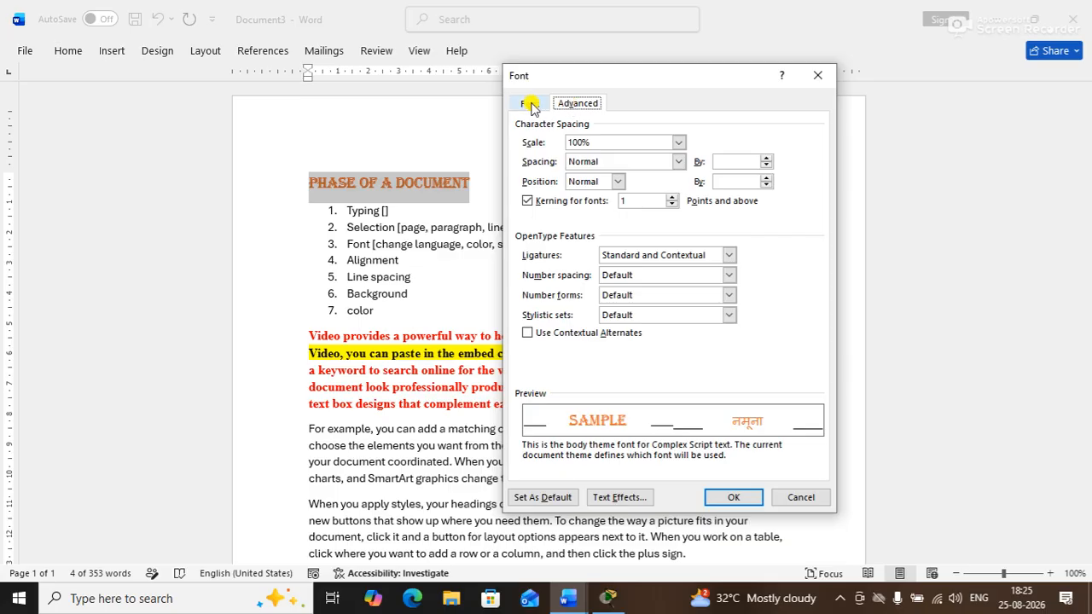
{"action": "left_click", "coordinate": [528, 104]}
{"action": "left_click", "coordinate": [565, 106]}
{"action": "left_click", "coordinate": [525, 105]}
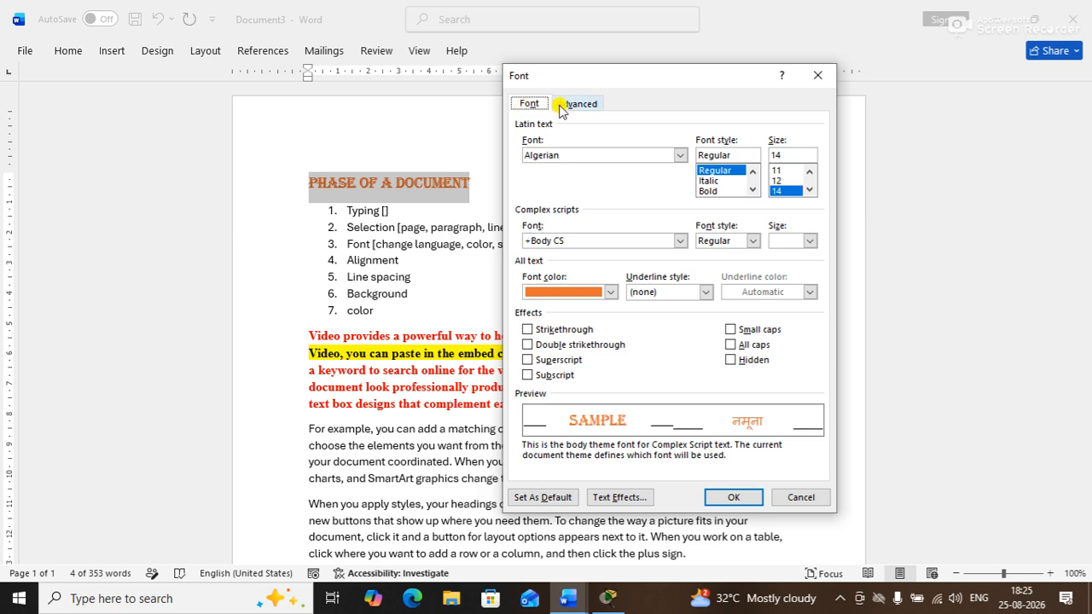
{"action": "left_click", "coordinate": [565, 104]}
{"action": "left_click", "coordinate": [530, 105]}
{"action": "left_click", "coordinate": [577, 103]}
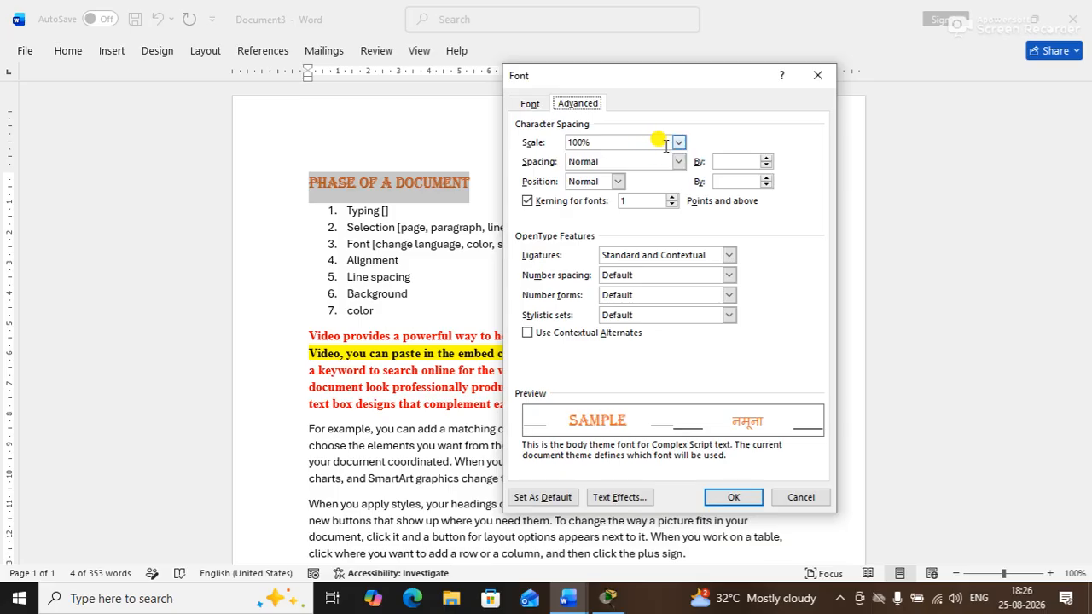
Keep scale at 100% and expand the letter spacing by 2 pt, then apply
{"action": "left_click", "coordinate": [678, 143]}
{"action": "left_click", "coordinate": [678, 144]}
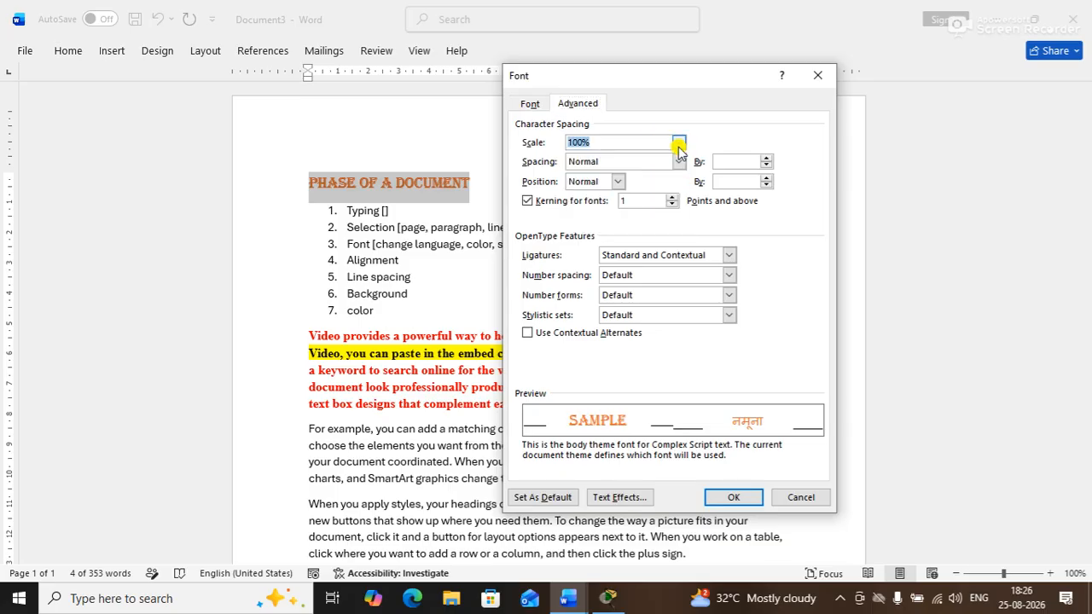
{"action": "left_click", "coordinate": [680, 162]}
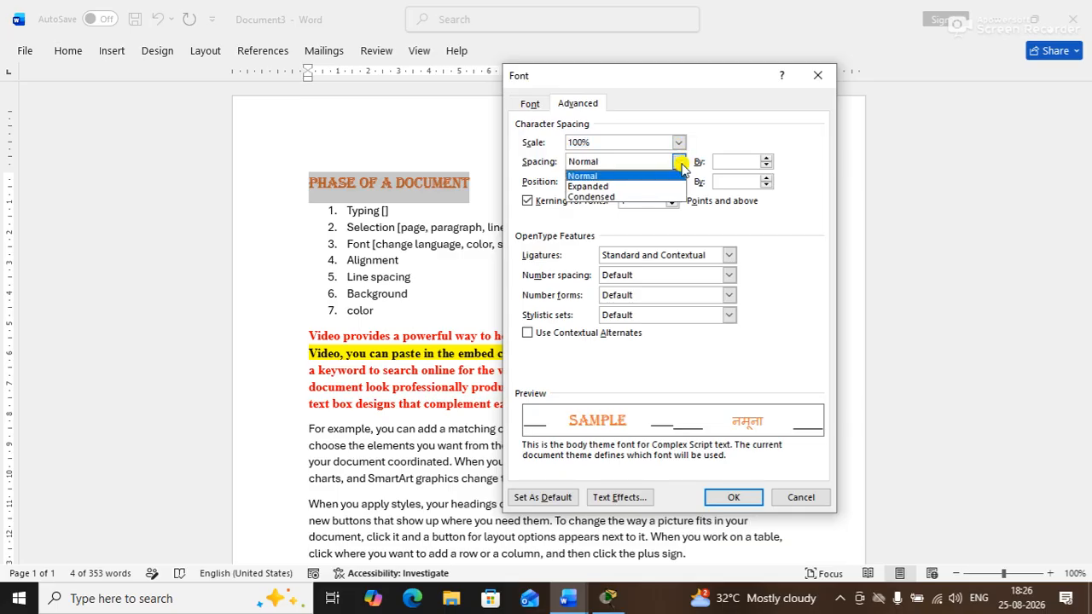
{"action": "left_click", "coordinate": [624, 187]}
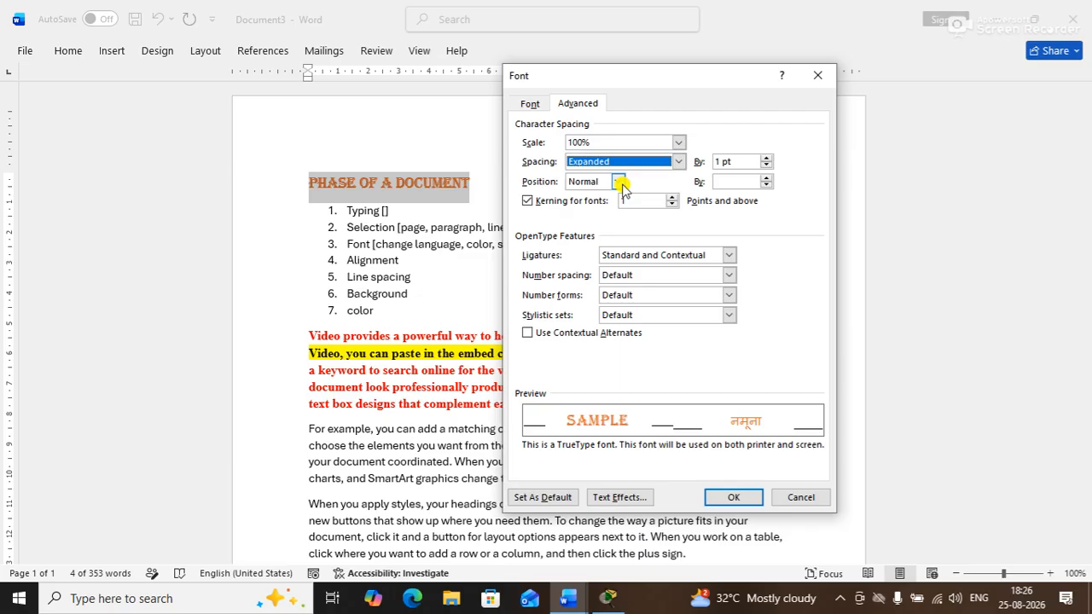
{"action": "left_click", "coordinate": [766, 158]}
{"action": "left_click", "coordinate": [766, 158]}
{"action": "left_click", "coordinate": [766, 158]}
{"action": "left_click", "coordinate": [767, 158]}
{"action": "left_click", "coordinate": [766, 158]}
{"action": "left_click", "coordinate": [766, 158]}
{"action": "left_click", "coordinate": [766, 157]}
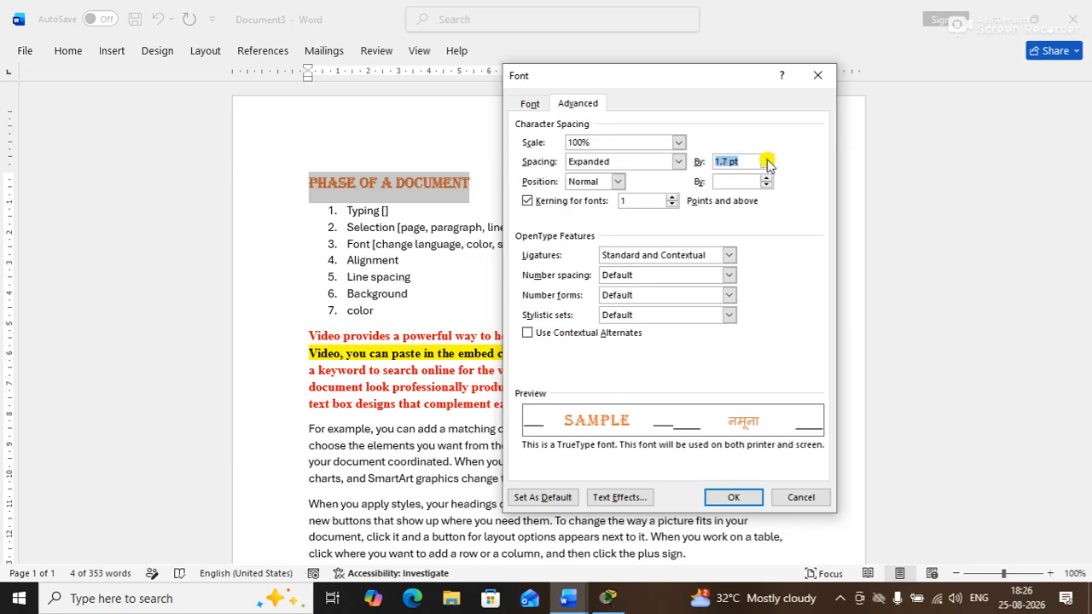
{"action": "left_click", "coordinate": [766, 158]}
{"action": "left_click", "coordinate": [766, 158]}
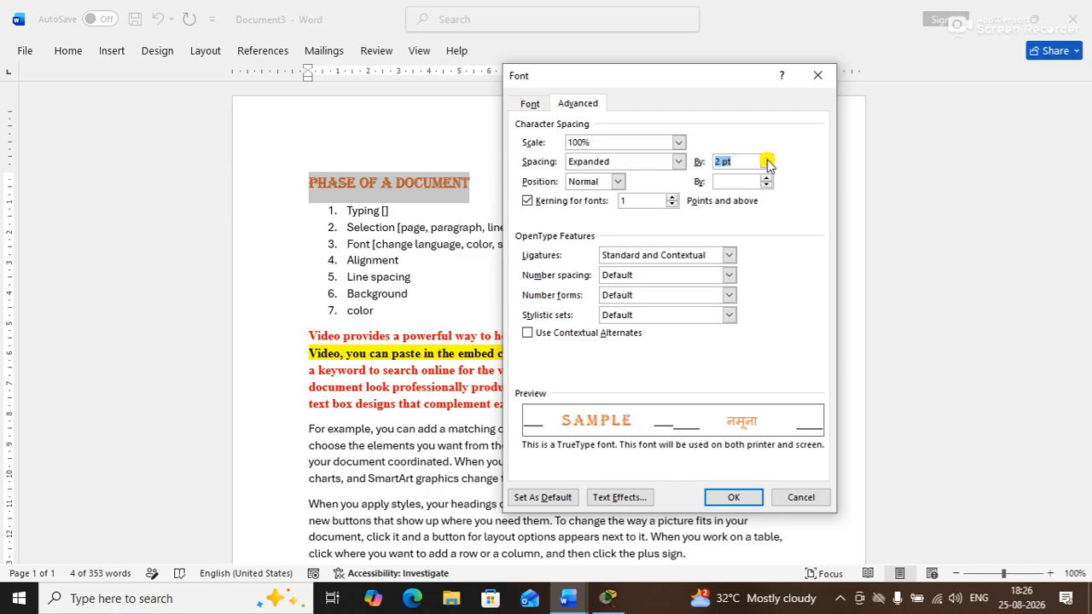
{"action": "left_click", "coordinate": [731, 495]}
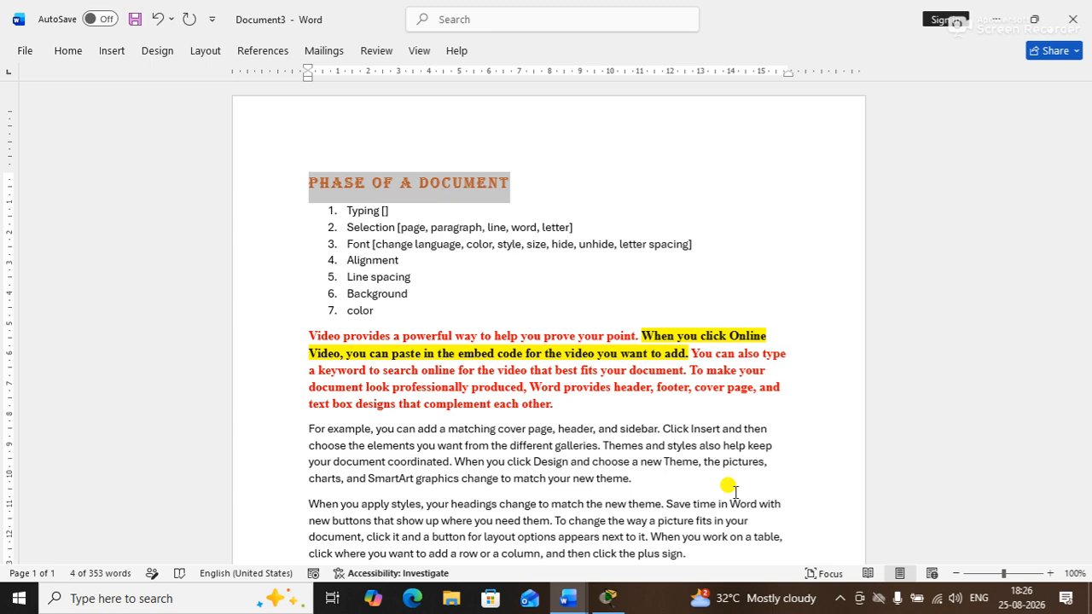
Select all the document text and apply the Hidden font effect to it
{"action": "key", "text": "ctrl+a"}
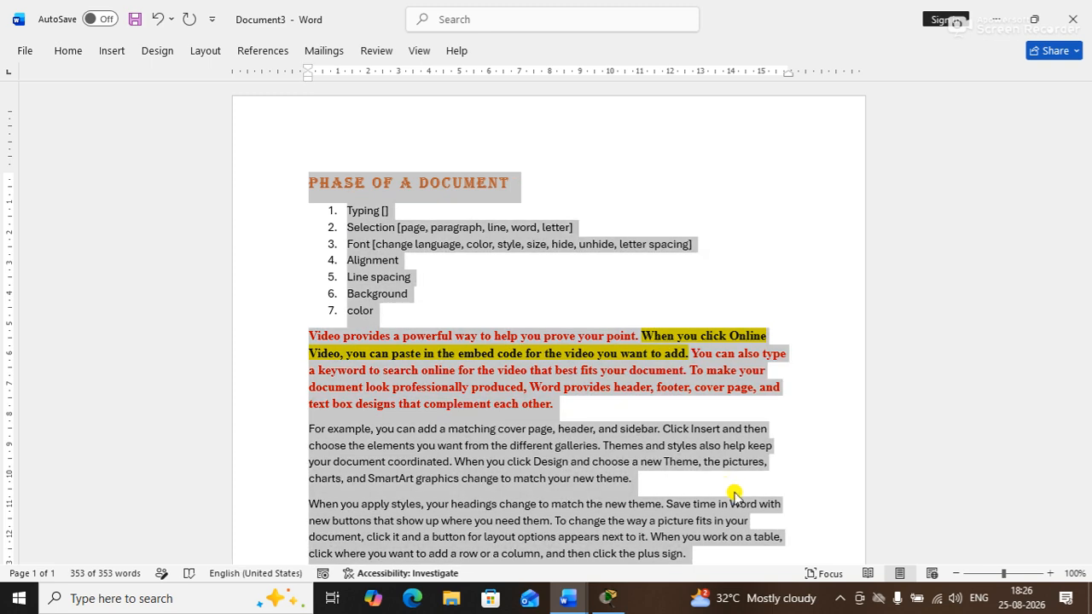
{"action": "key", "text": "ctrl+d"}
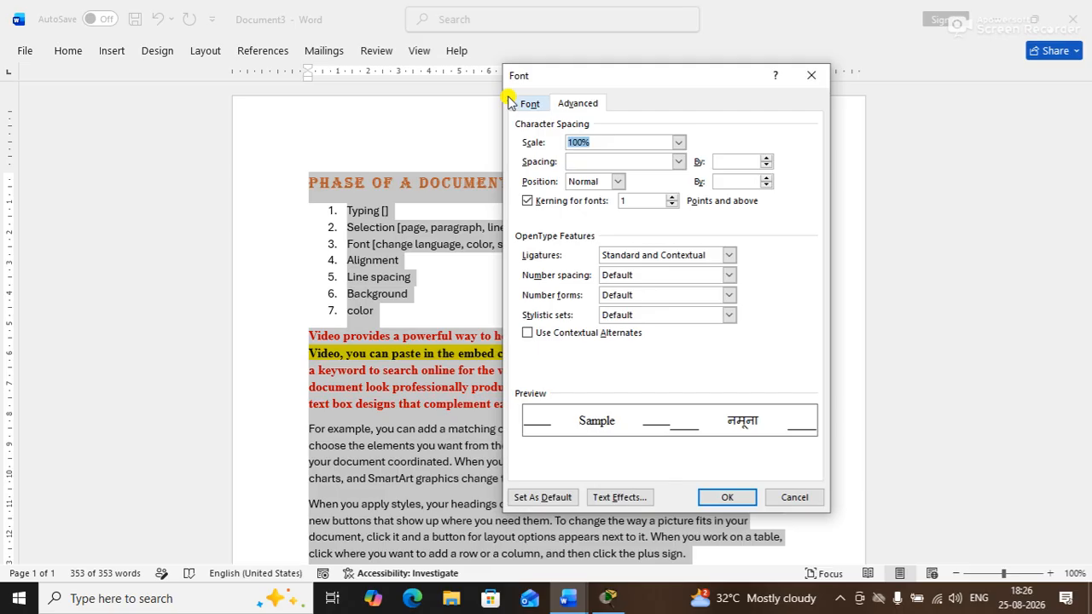
{"action": "left_click", "coordinate": [522, 103]}
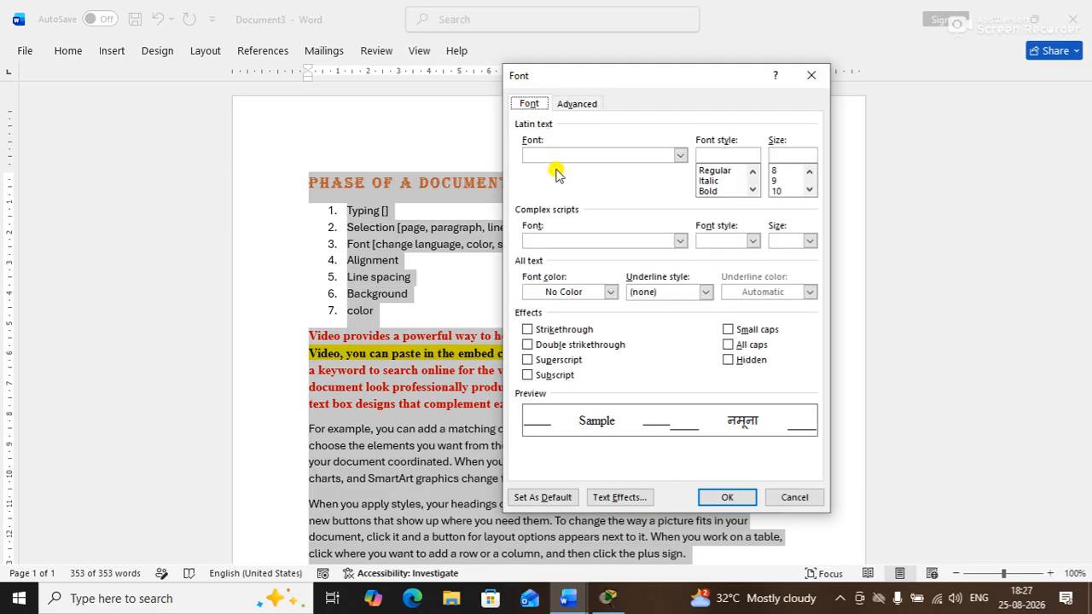
{"action": "left_click", "coordinate": [756, 364]}
{"action": "left_click", "coordinate": [726, 498]}
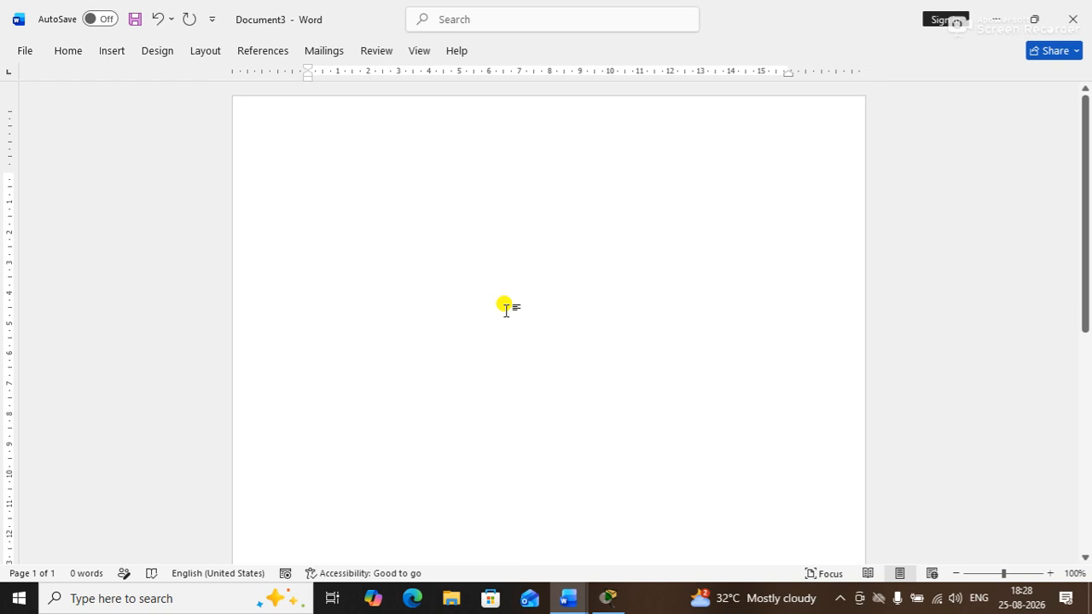
Clear the Hidden font effect on all the text so the document reappears, then deselect
{"action": "key", "text": "ctrl+d"}
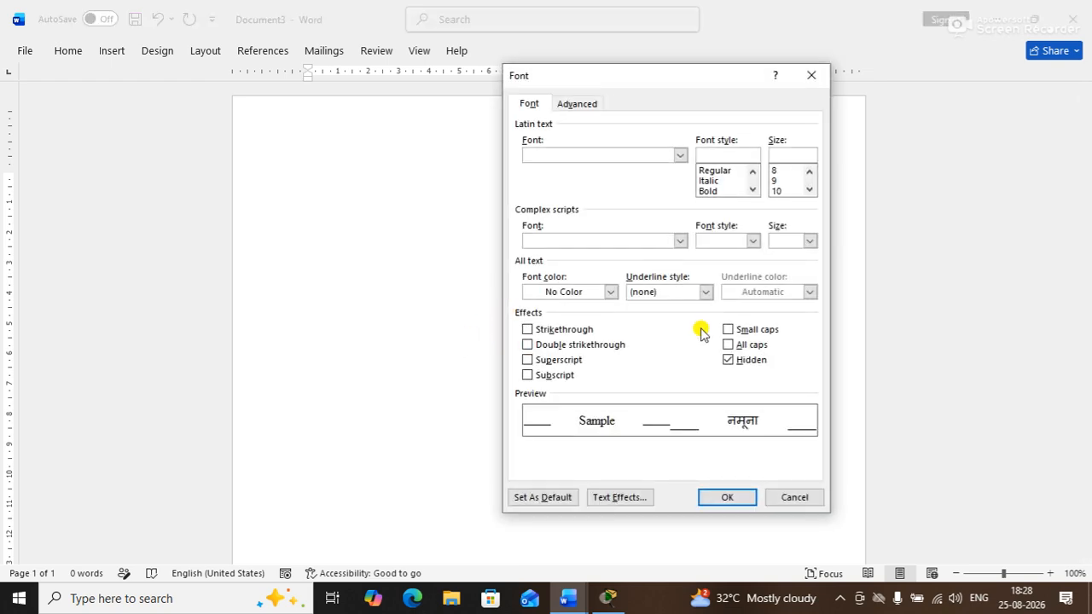
{"action": "left_click", "coordinate": [751, 366]}
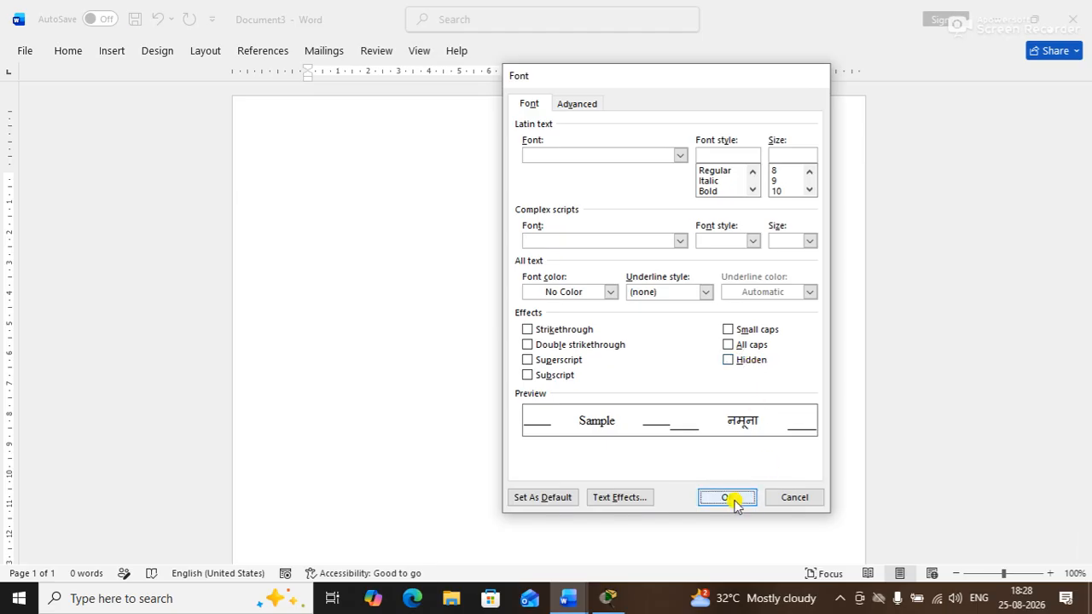
{"action": "left_click", "coordinate": [735, 502]}
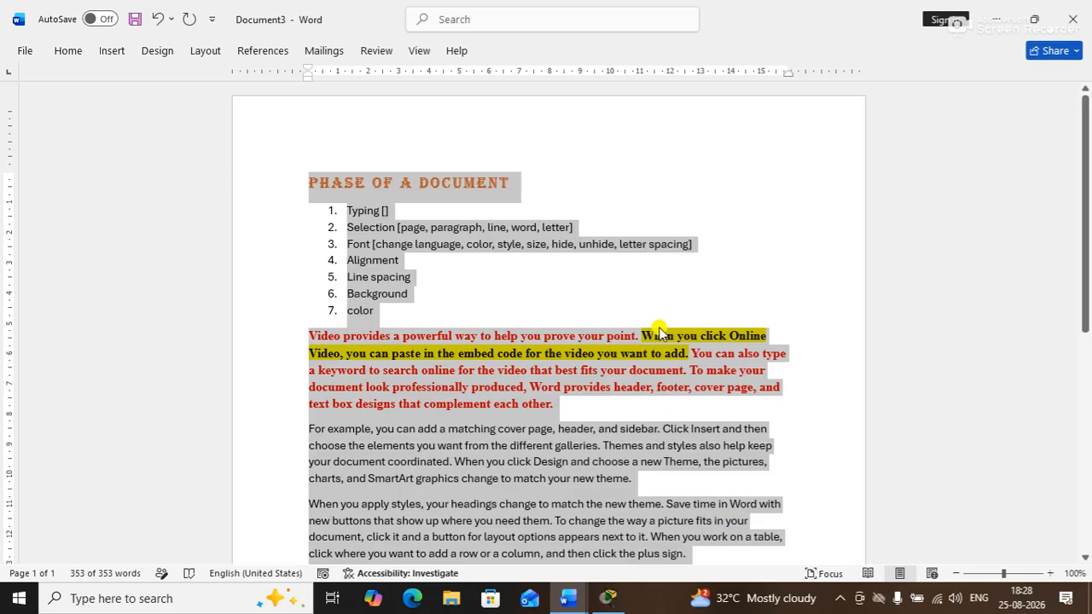
{"action": "left_click", "coordinate": [662, 274]}
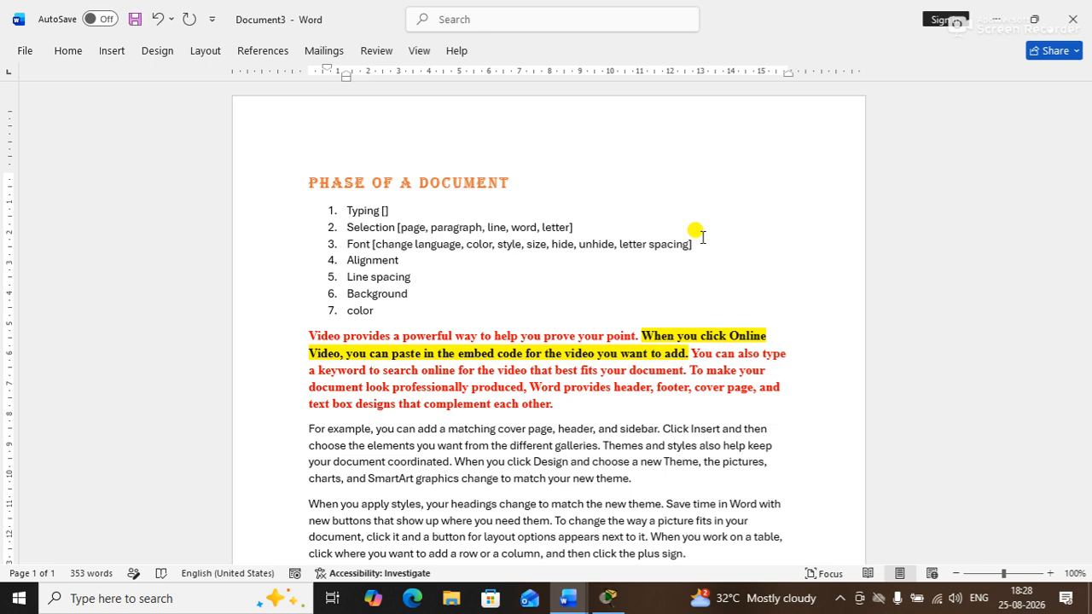
Fill item 4's Alignment brackets with 'left, right, center, justify'
{"action": "left_click", "coordinate": [399, 260]}
{"action": "type", "text": "left, "}
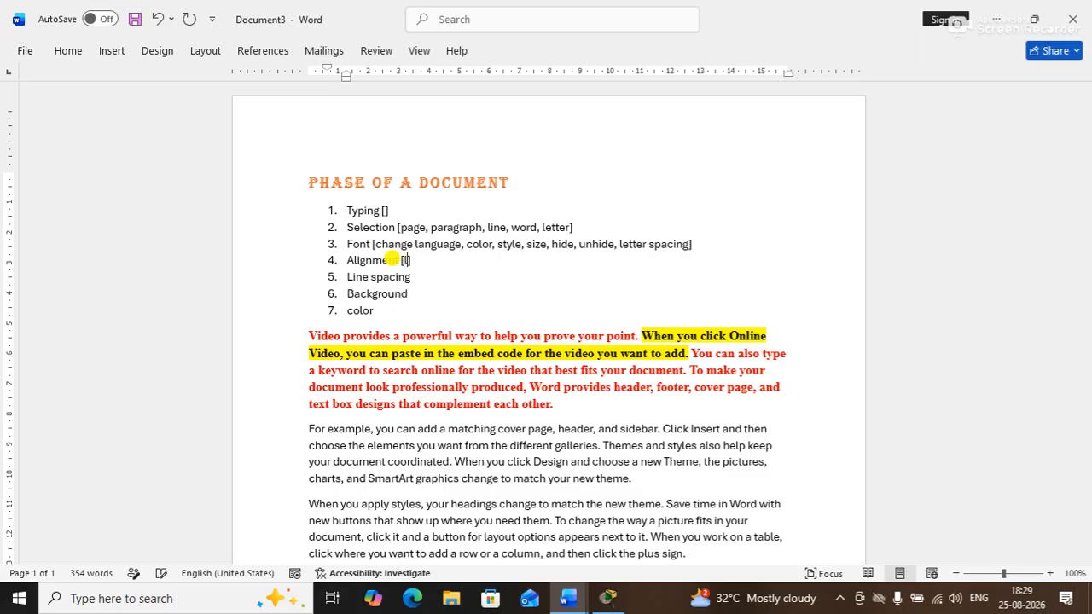
{"action": "type", "text": "right, center, justify"}
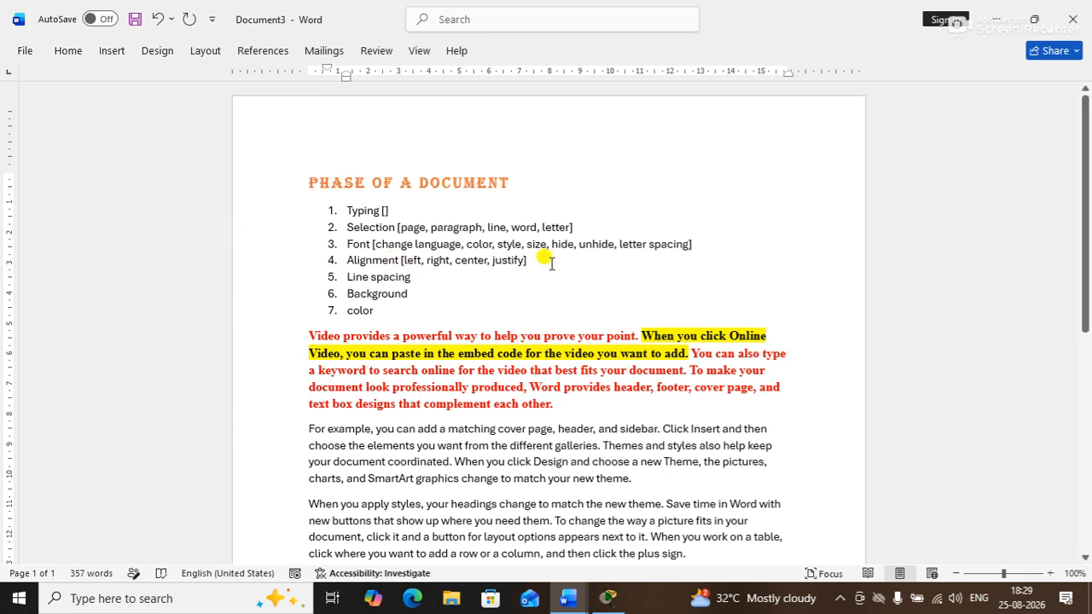
{"action": "left_click", "coordinate": [518, 180]}
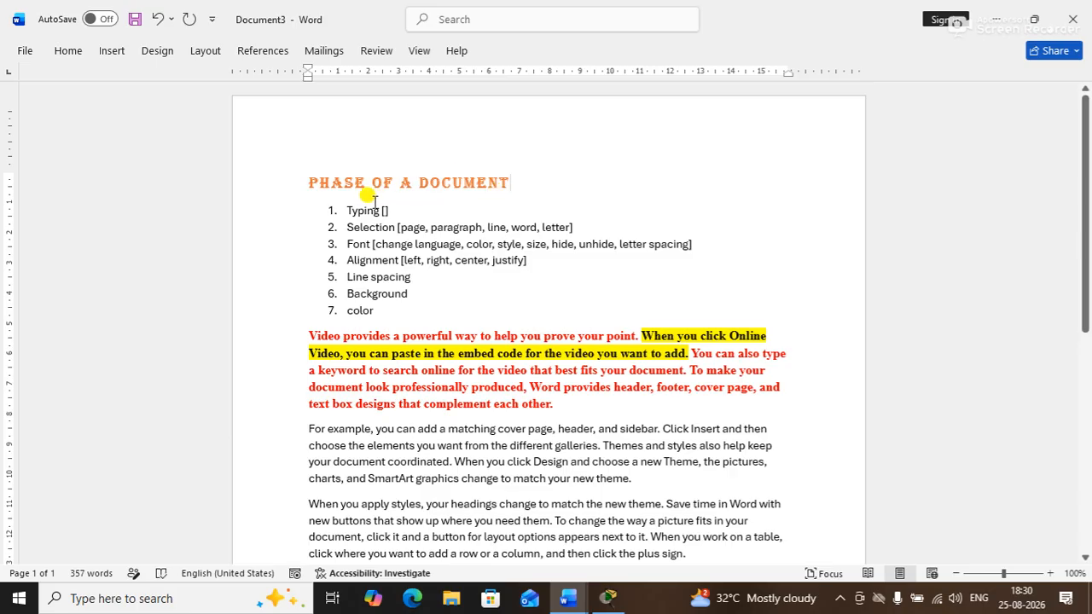
{"action": "double_click", "coordinate": [499, 182]}
{"action": "left_click", "coordinate": [518, 191]}
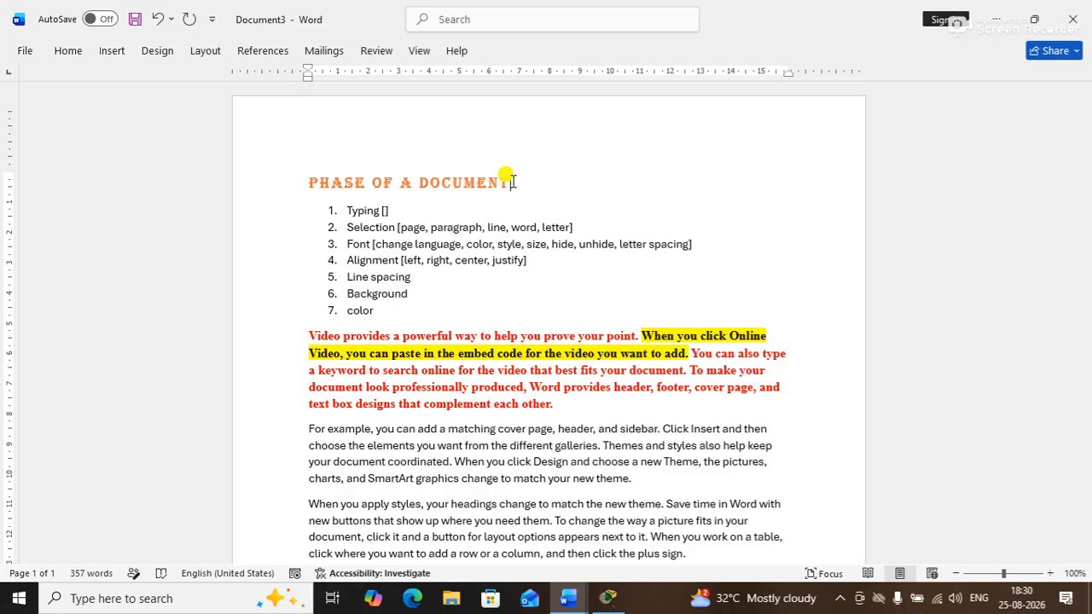
{"action": "key", "text": "ctrl+r"}
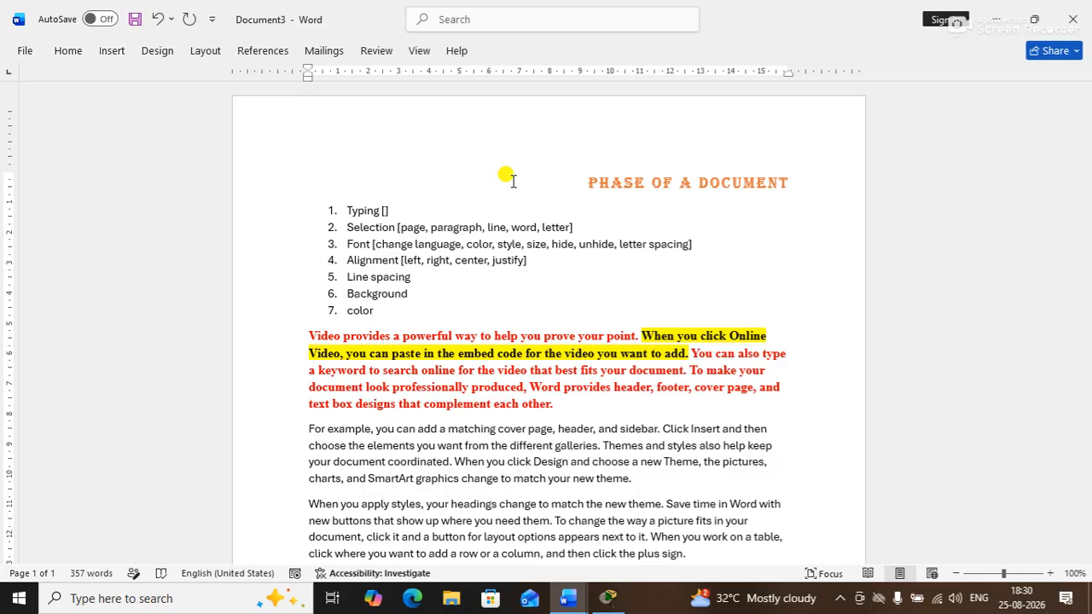
{"action": "key", "text": "ctrl+l"}
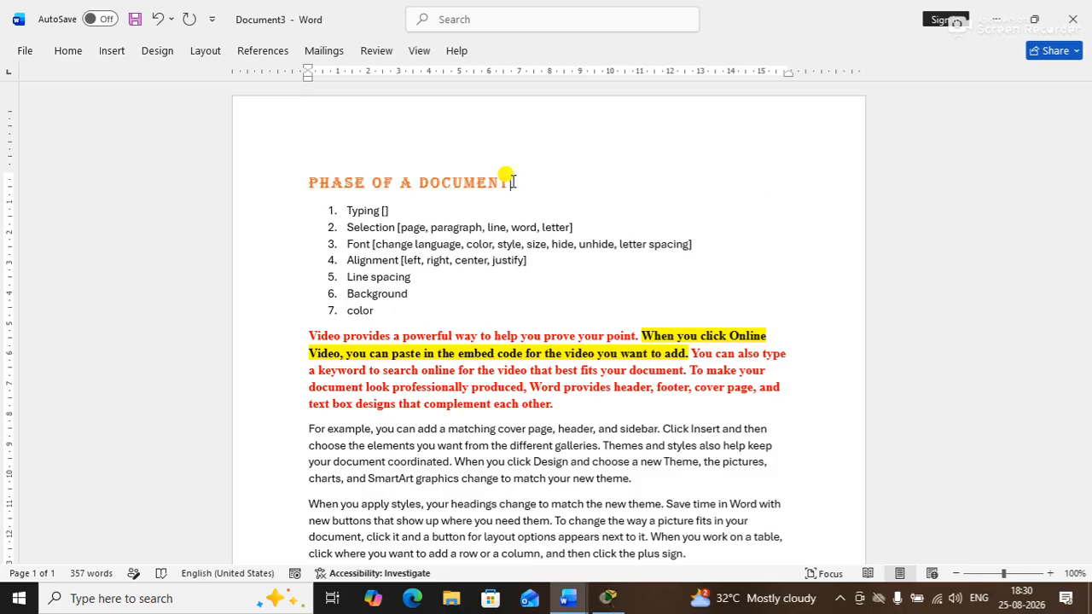
{"action": "key", "text": "ctrl+e"}
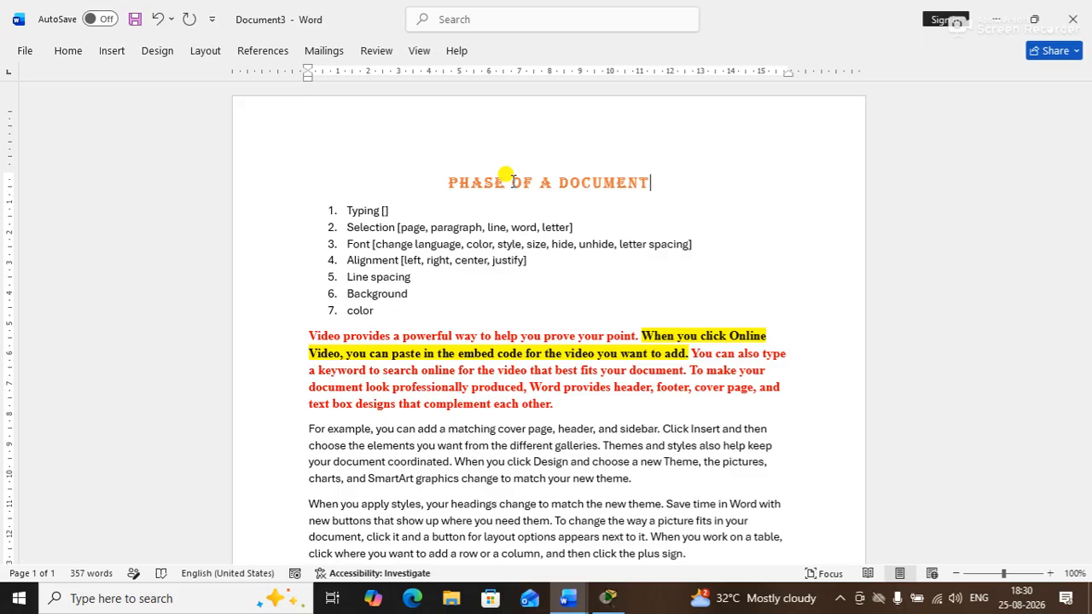
{"action": "key", "text": "ctrl+l"}
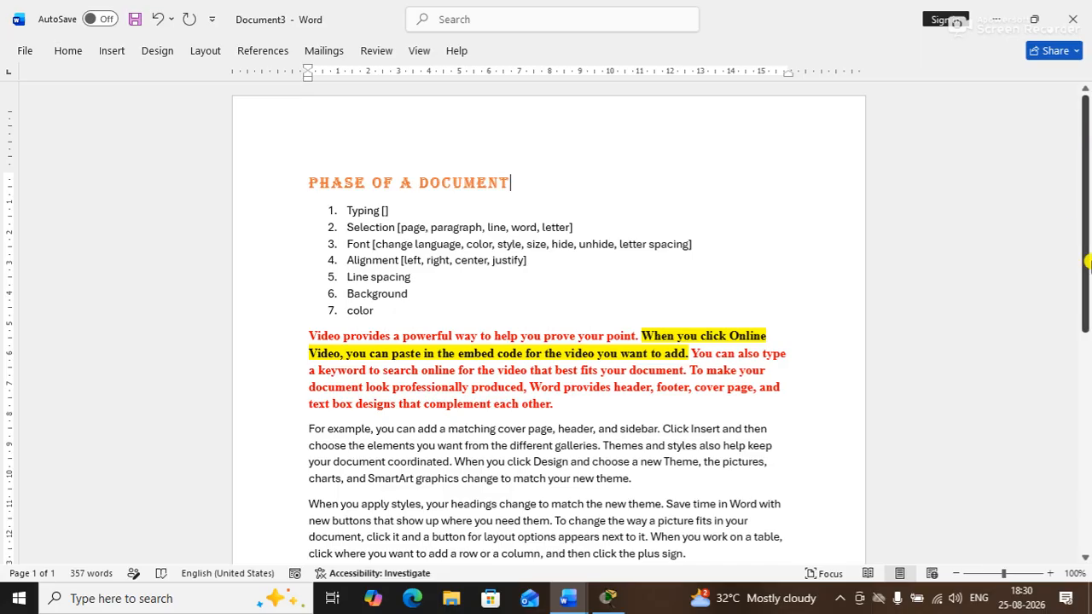
Select the whole document and justify all its paragraphs
{"action": "left_click_drag", "start_coordinate": [1085, 248], "coordinate": [1074, 208]}
{"action": "key", "text": "ctrl+a"}
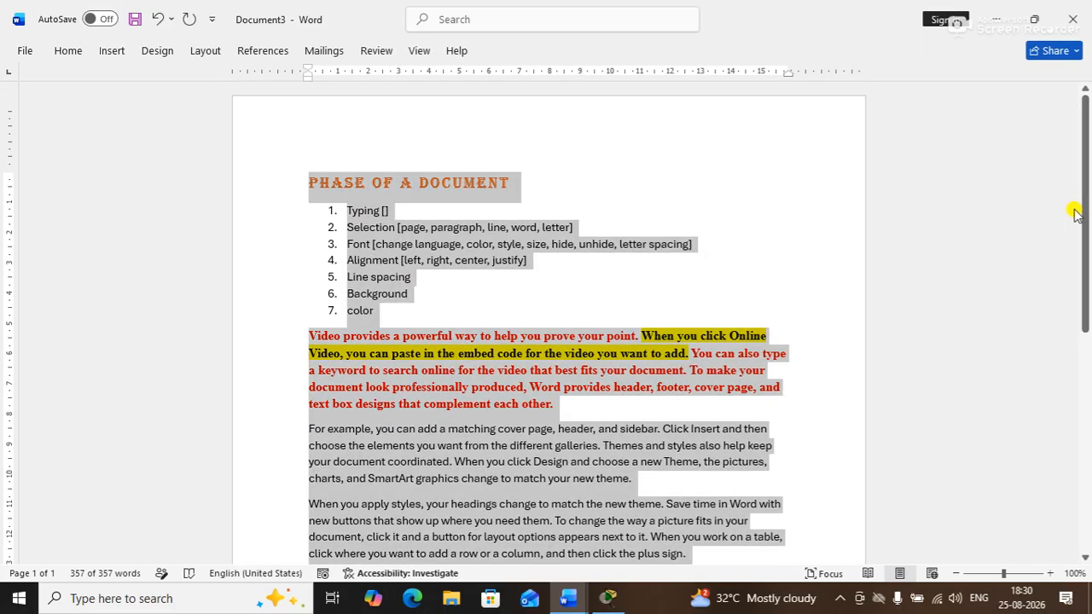
{"action": "left_click_drag", "start_coordinate": [1085, 213], "coordinate": [1073, 266]}
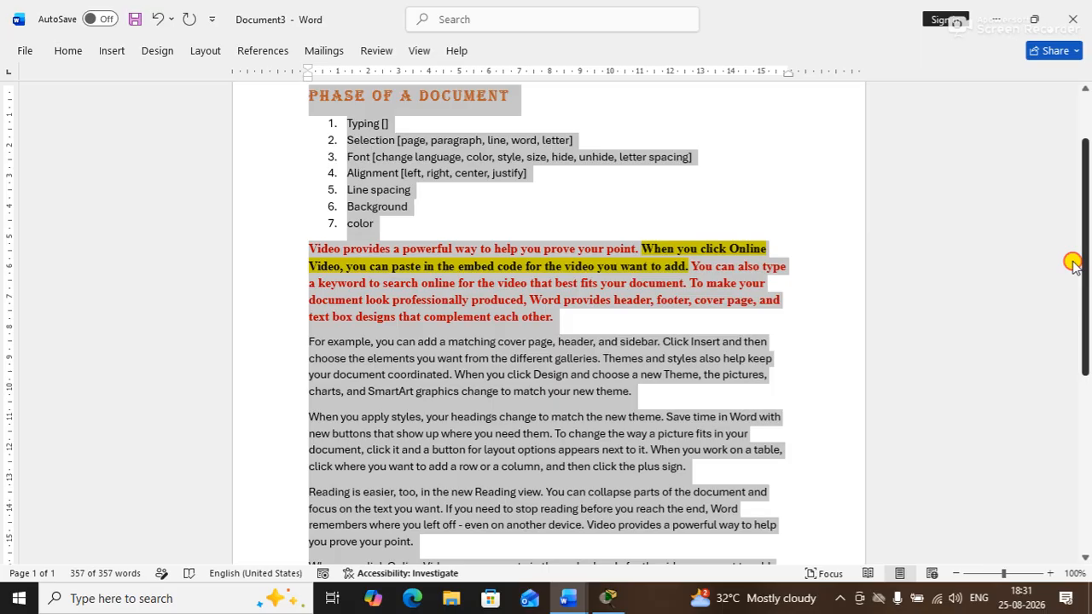
{"action": "left_click_drag", "start_coordinate": [1073, 265], "coordinate": [1074, 266]}
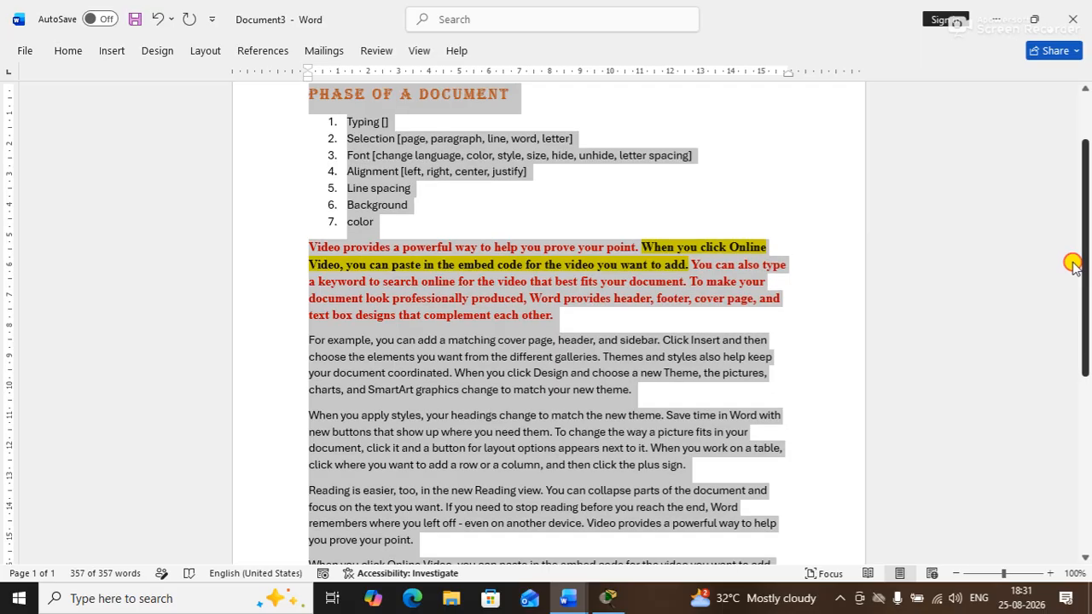
{"action": "left_click_drag", "start_coordinate": [1073, 265], "coordinate": [1073, 265]}
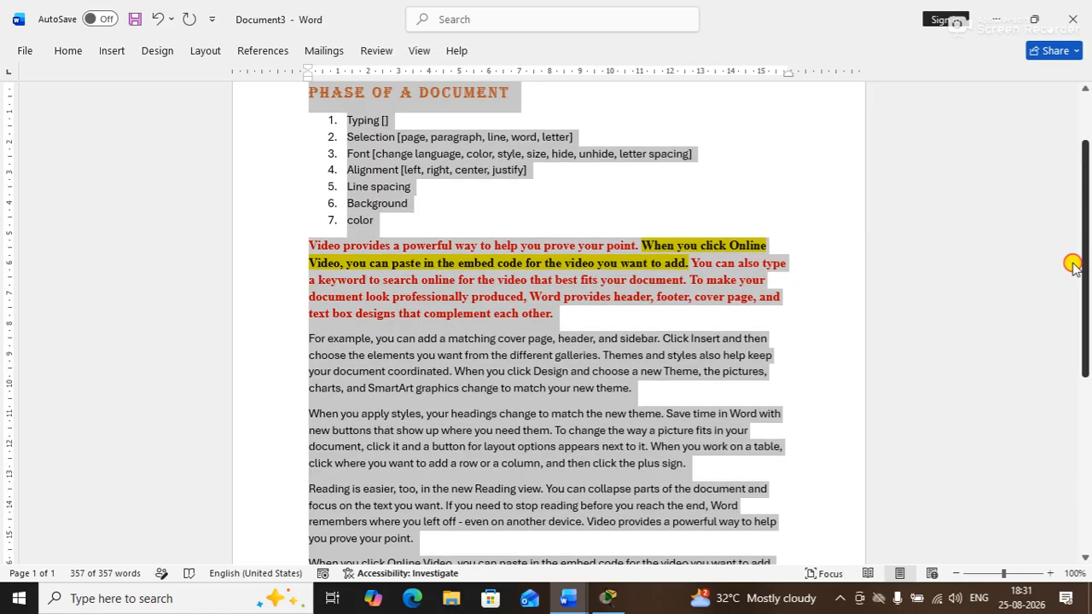
{"action": "left_click_drag", "start_coordinate": [1074, 265], "coordinate": [1056, 199]}
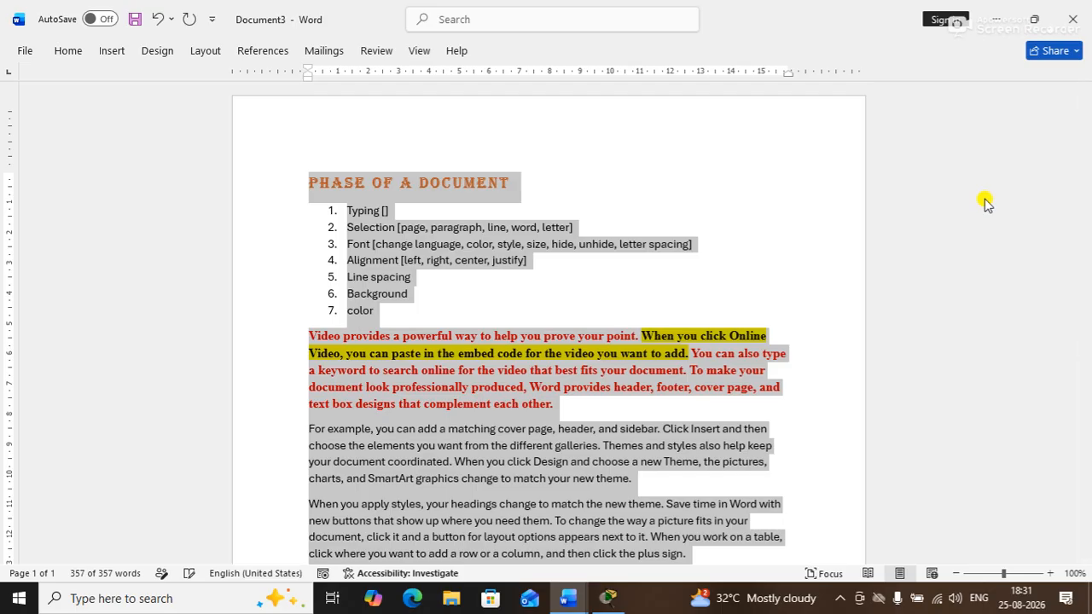
{"action": "key", "text": "ctrl+j"}
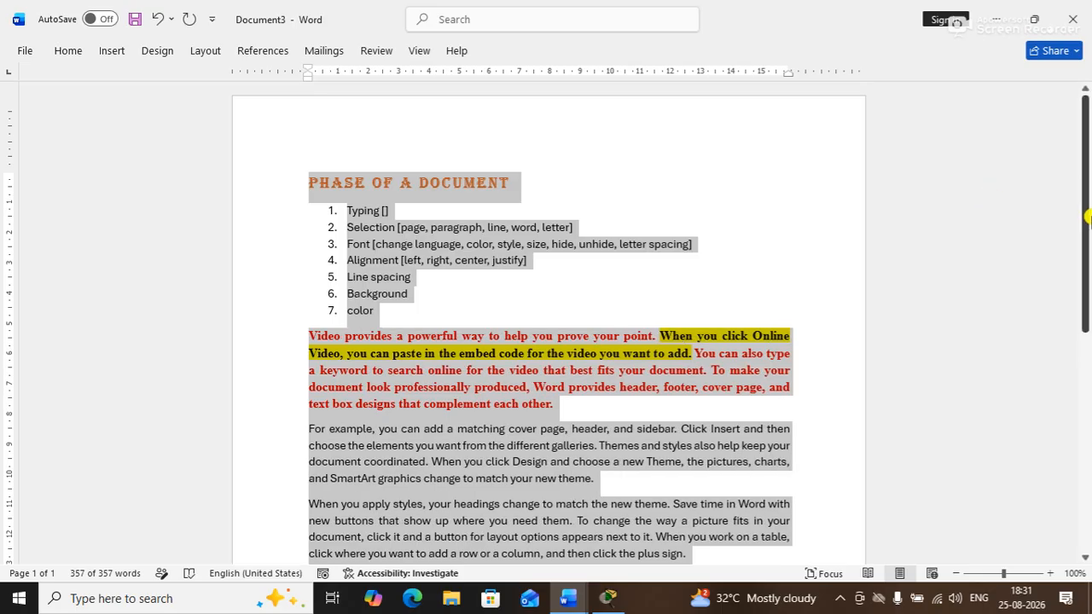
Try left, right and center alignment, then settle on justified for everything
{"action": "left_click_drag", "start_coordinate": [1087, 216], "coordinate": [1077, 315]}
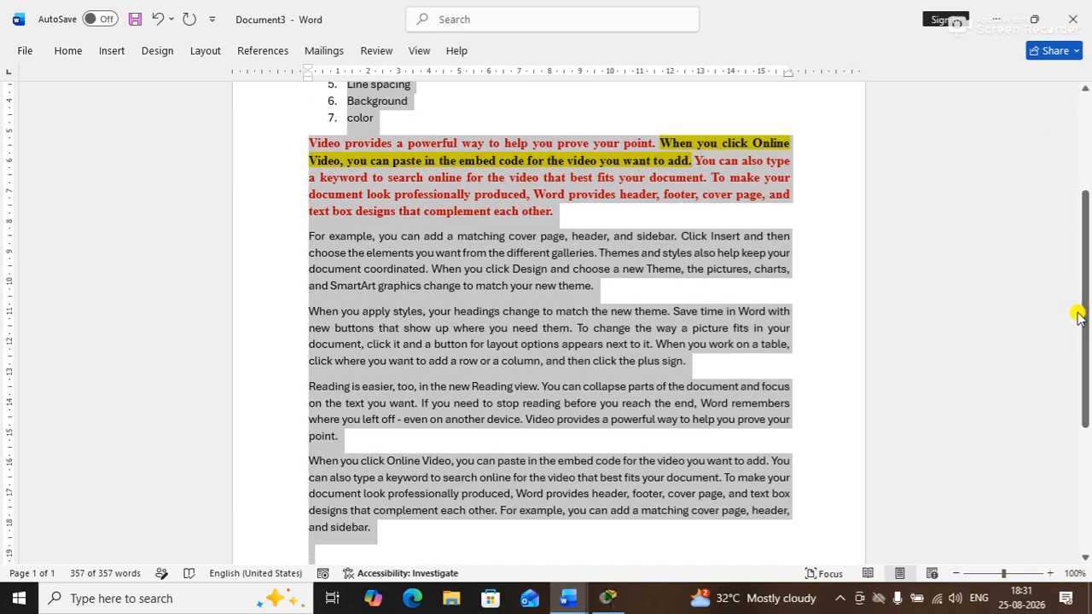
{"action": "key", "text": "ctrl+l"}
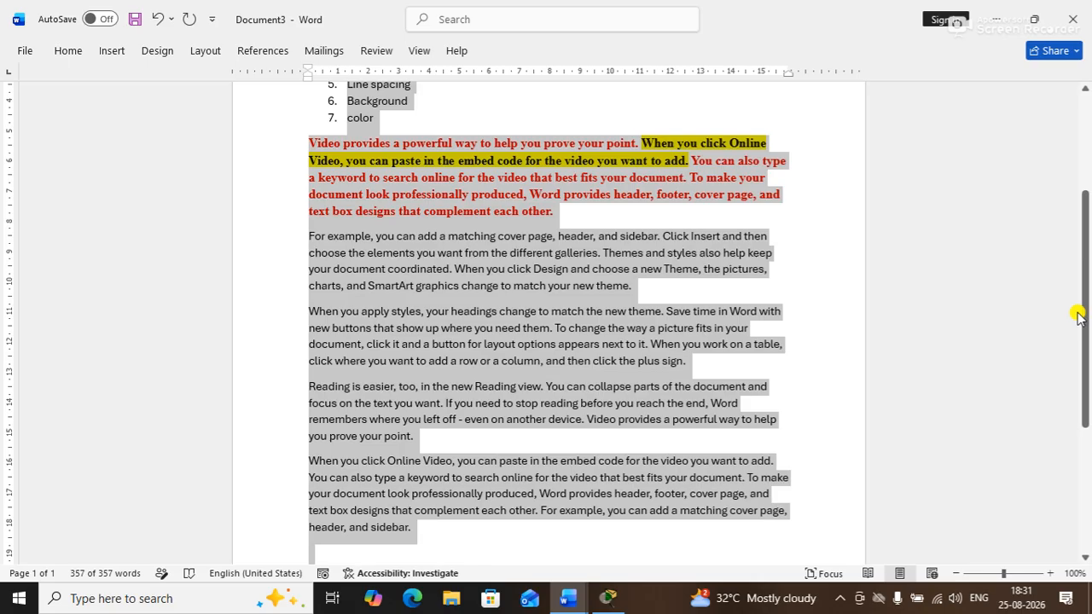
{"action": "key", "text": "ctrl+r"}
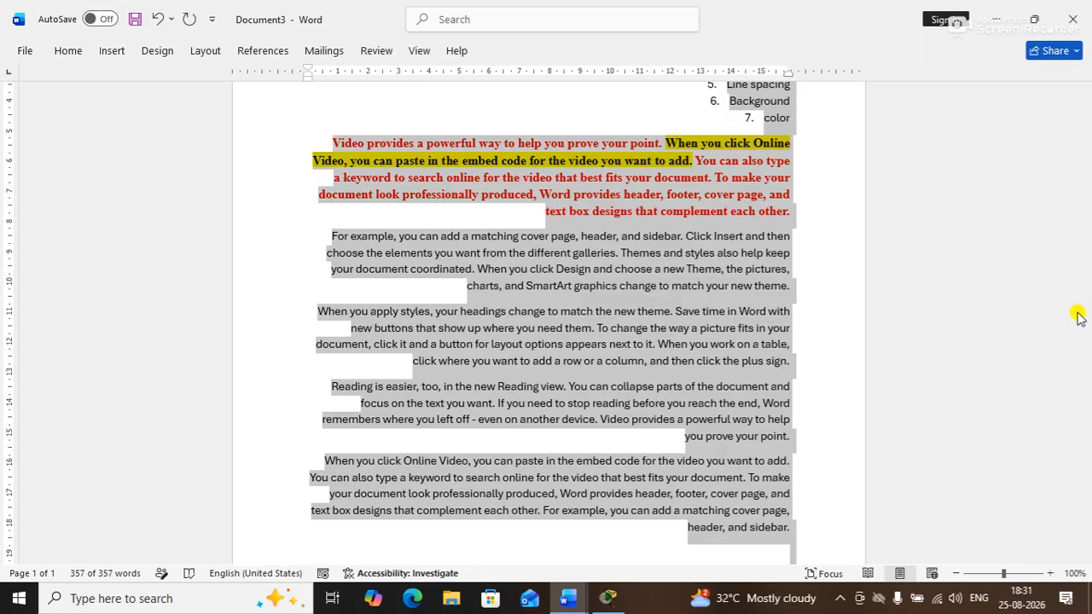
{"action": "key", "text": "ctrl+e"}
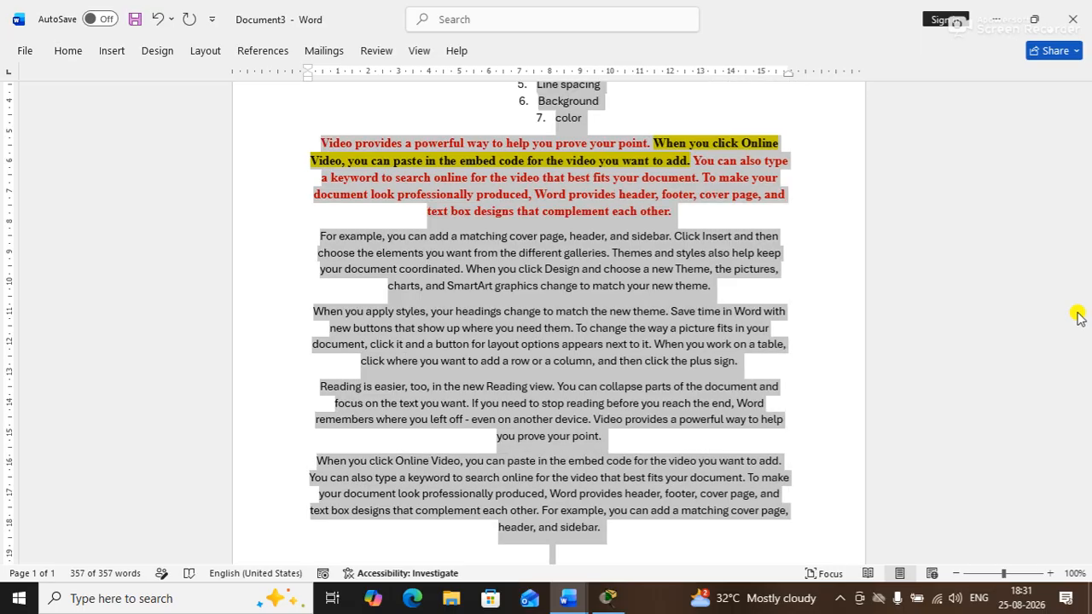
{"action": "key", "text": "ctrl+j"}
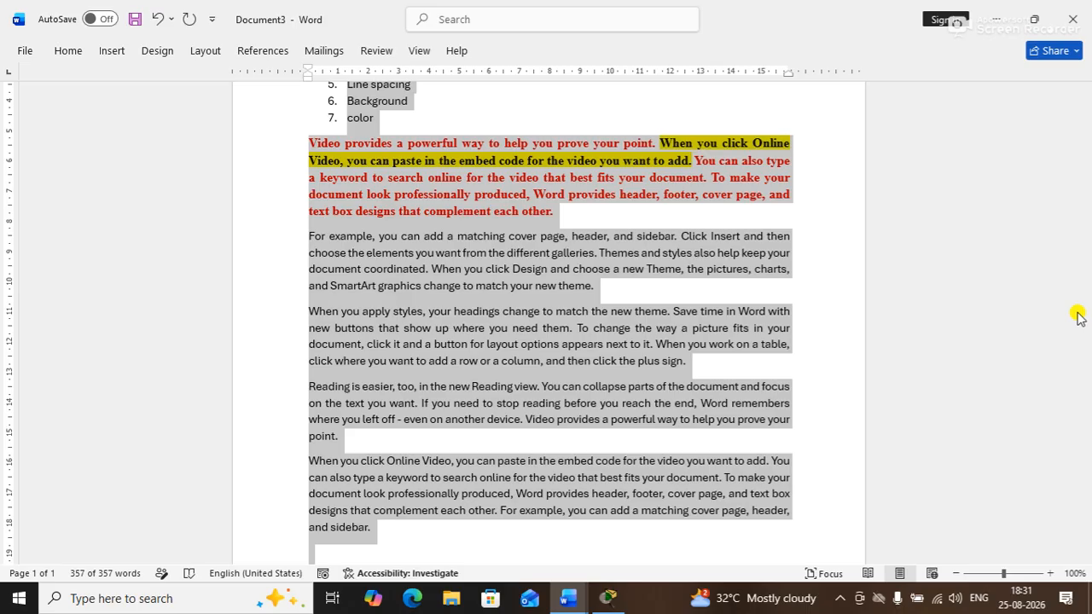
{"action": "scroll", "coordinate": [1057, 198], "scroll_direction": "up", "scroll_amount": 4}
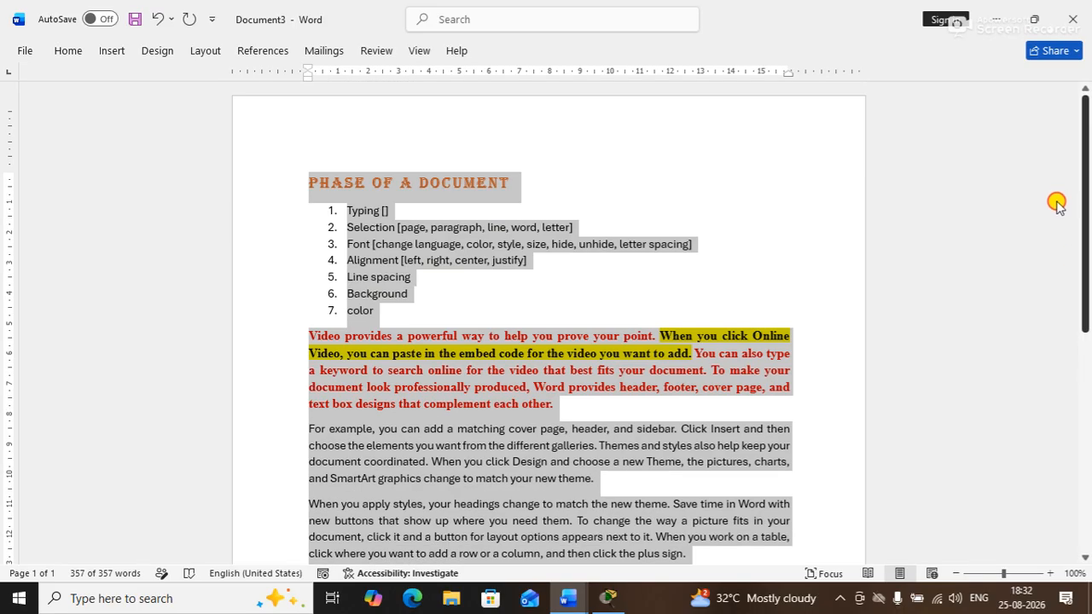
{"action": "scroll", "coordinate": [1066, 222], "scroll_direction": "down", "scroll_amount": 6}
{"action": "scroll", "coordinate": [1058, 239], "scroll_direction": "up", "scroll_amount": 5}
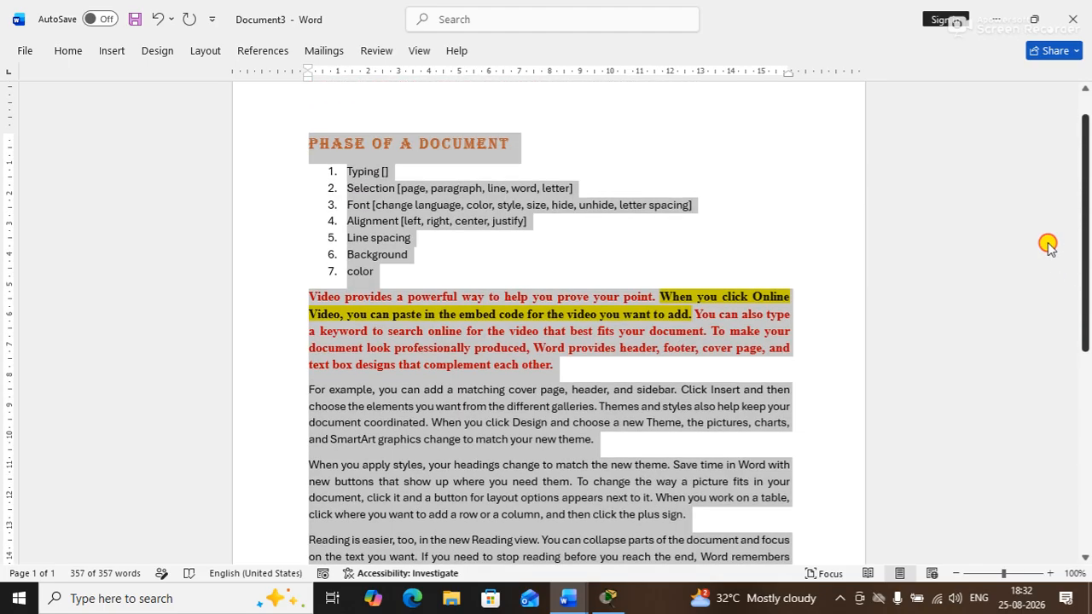
{"action": "scroll", "coordinate": [1048, 244], "scroll_direction": "up", "scroll_amount": 1}
{"action": "left_click", "coordinate": [675, 311]}
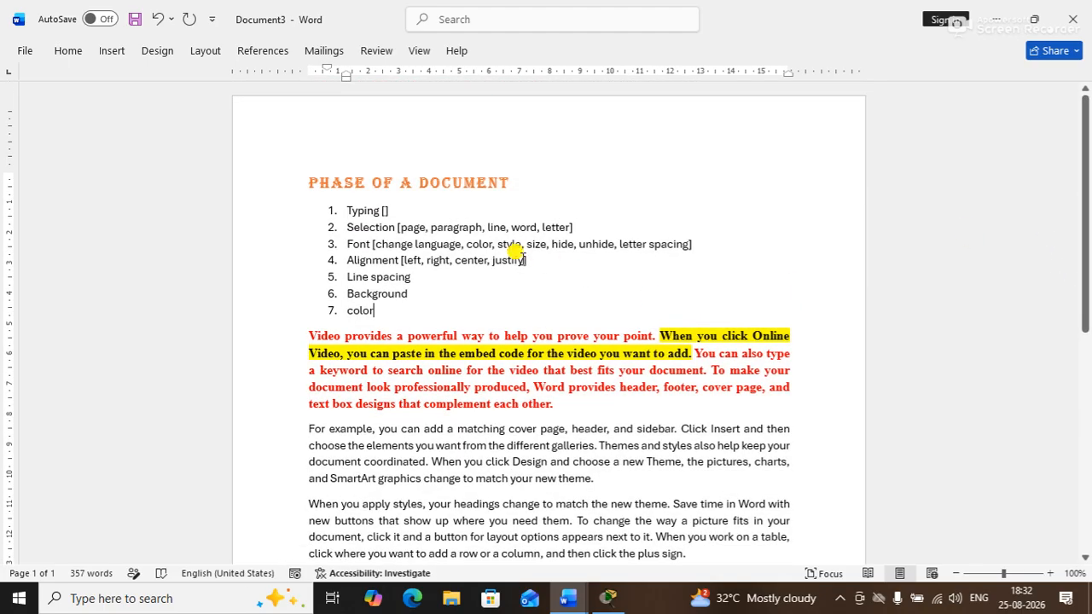
Select the seven numbered list items, from 'Typing []' down to 'color'
{"action": "left_click_drag", "start_coordinate": [405, 260], "coordinate": [521, 263]}
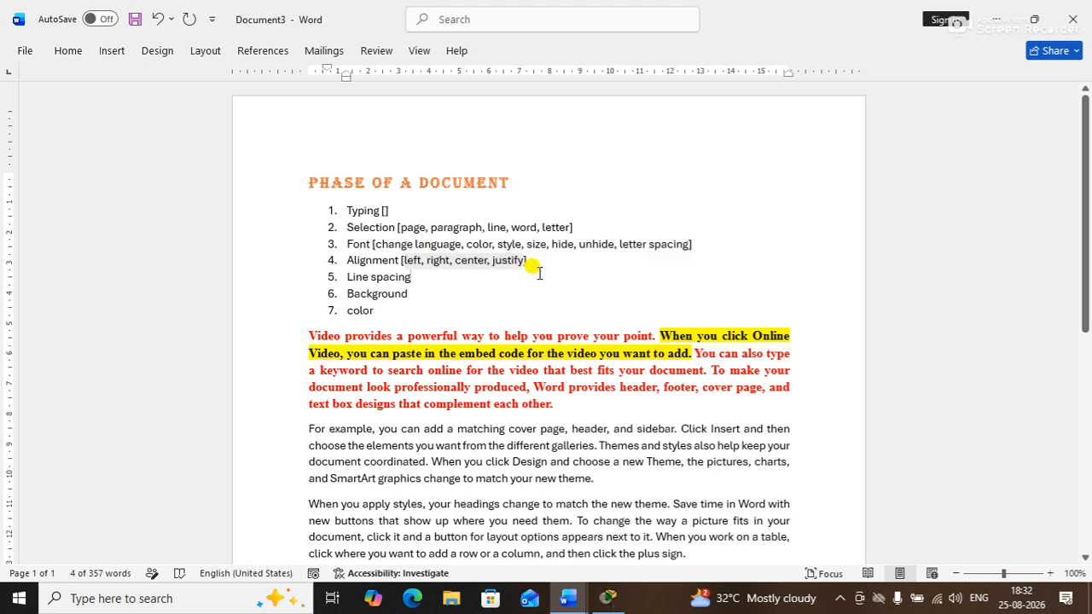
{"action": "left_click", "coordinate": [510, 273]}
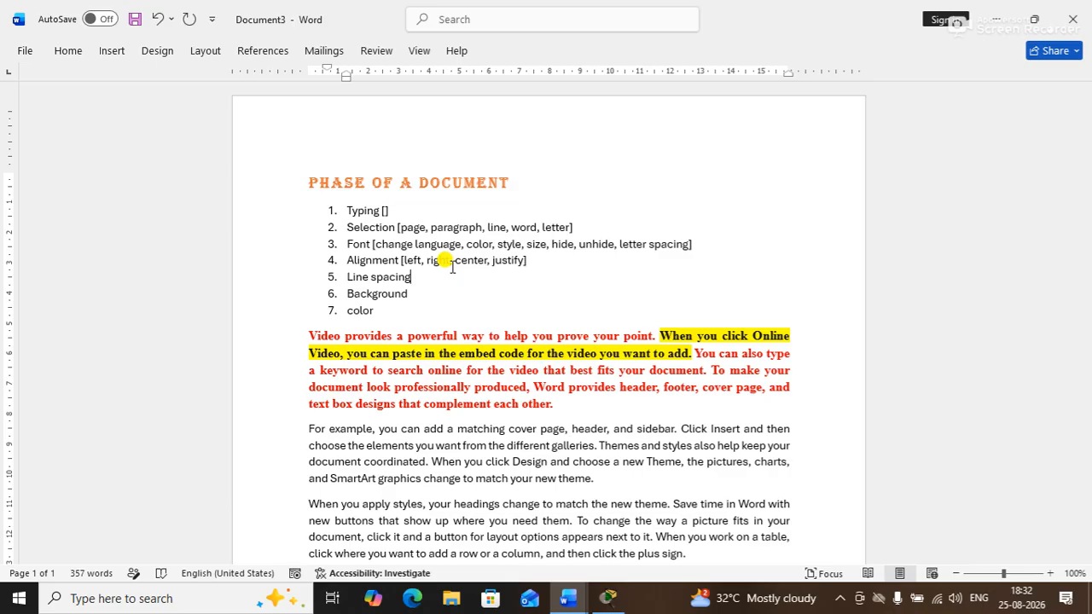
{"action": "left_click", "coordinate": [412, 278]}
{"action": "left_click_drag", "start_coordinate": [383, 305], "coordinate": [321, 207]}
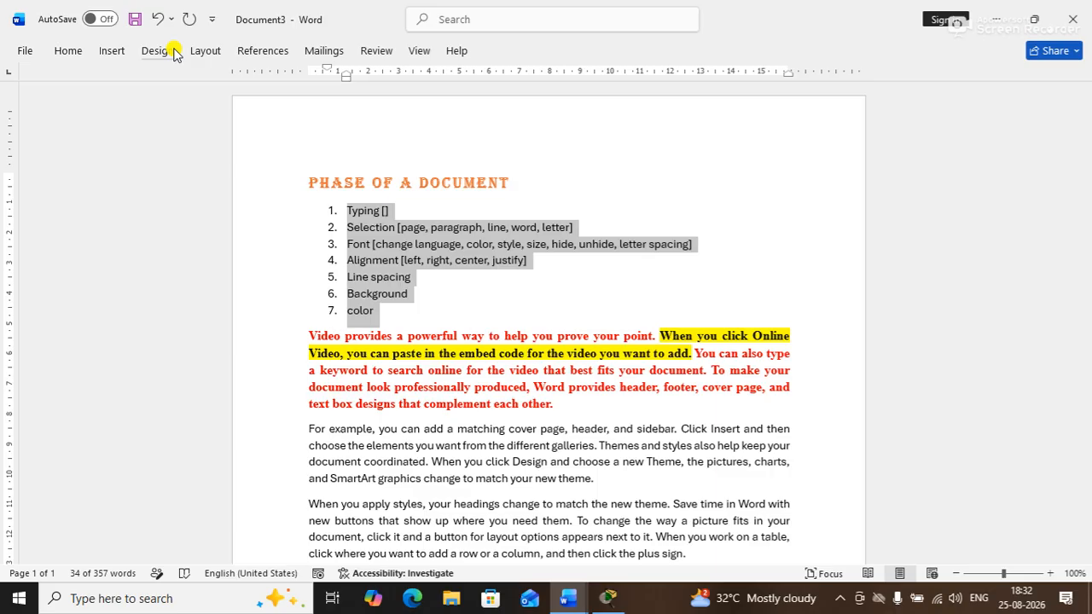
Give the numbered list Double line spacing in the Paragraph dialog
{"action": "left_click", "coordinate": [63, 53]}
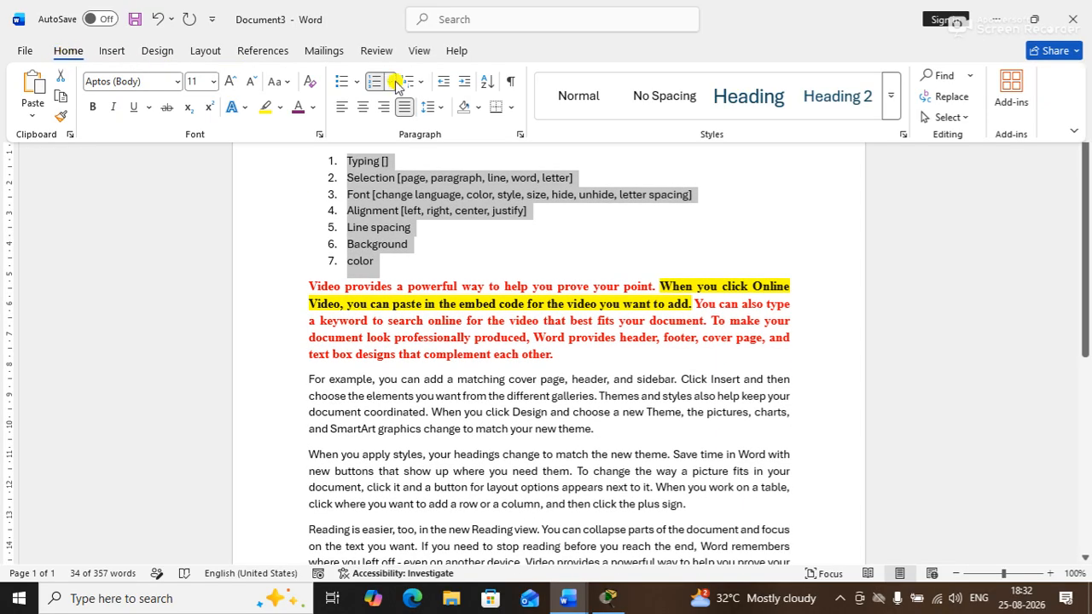
{"action": "left_click", "coordinate": [784, 200]}
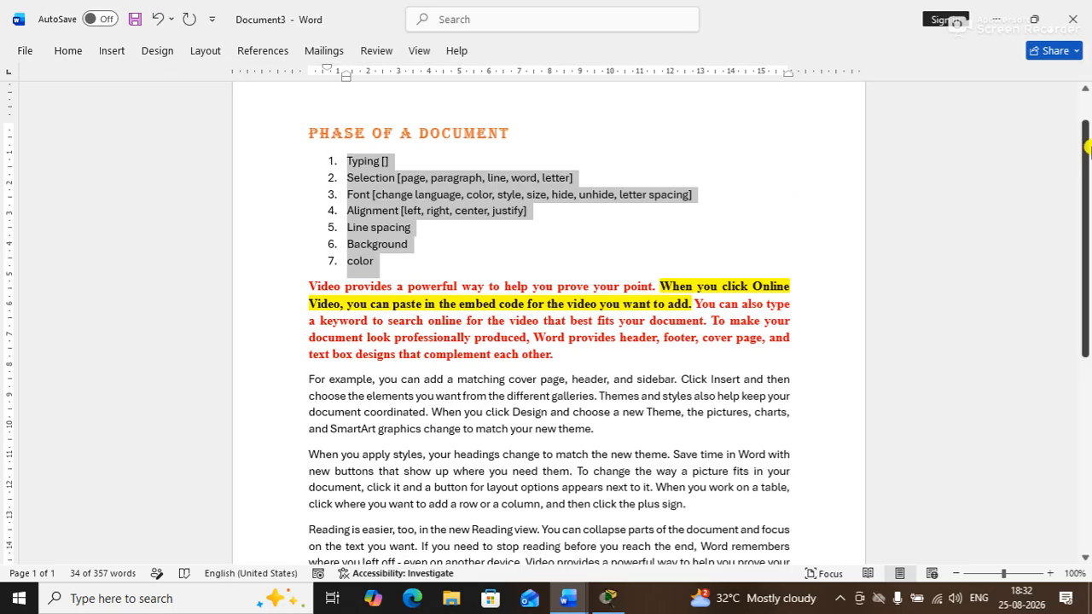
{"action": "left_click_drag", "start_coordinate": [1088, 147], "coordinate": [1071, 75]}
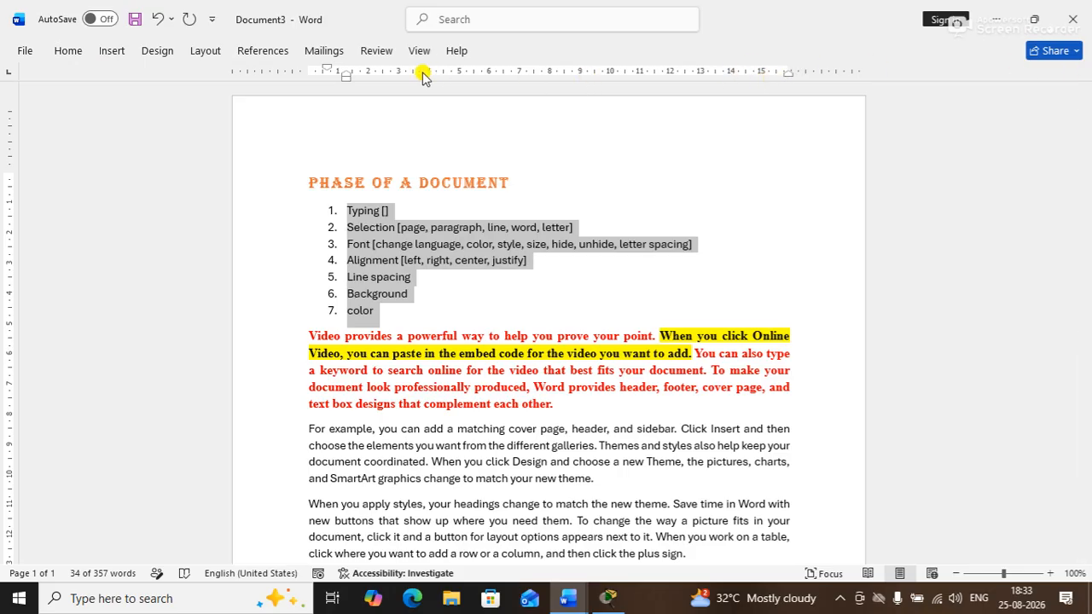
{"action": "double_click", "coordinate": [347, 75]}
{"action": "left_click_drag", "start_coordinate": [495, 73], "coordinate": [618, 48]}
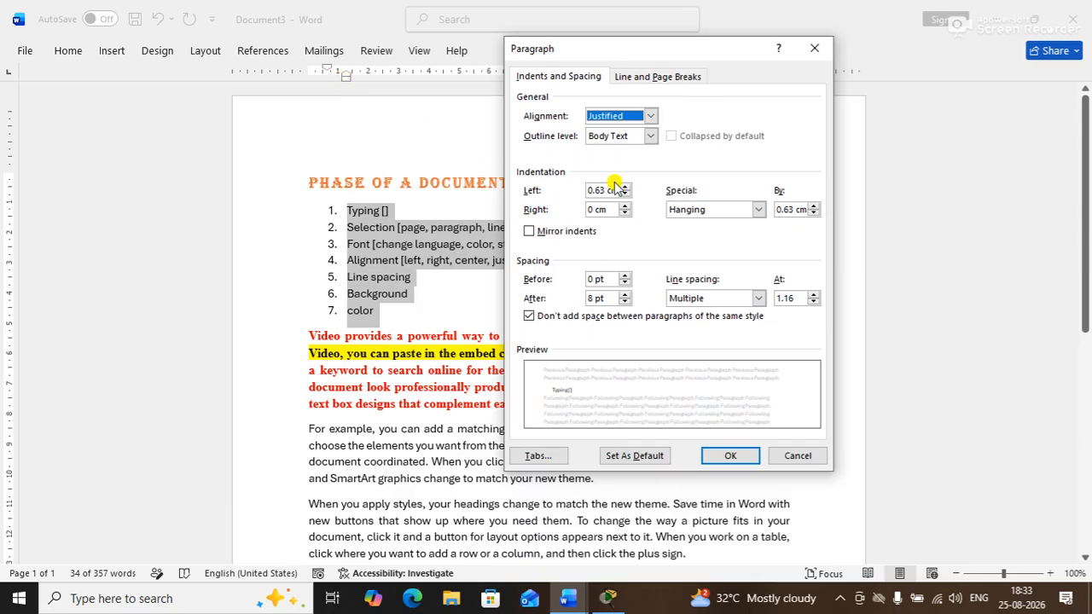
{"action": "left_click", "coordinate": [756, 299]}
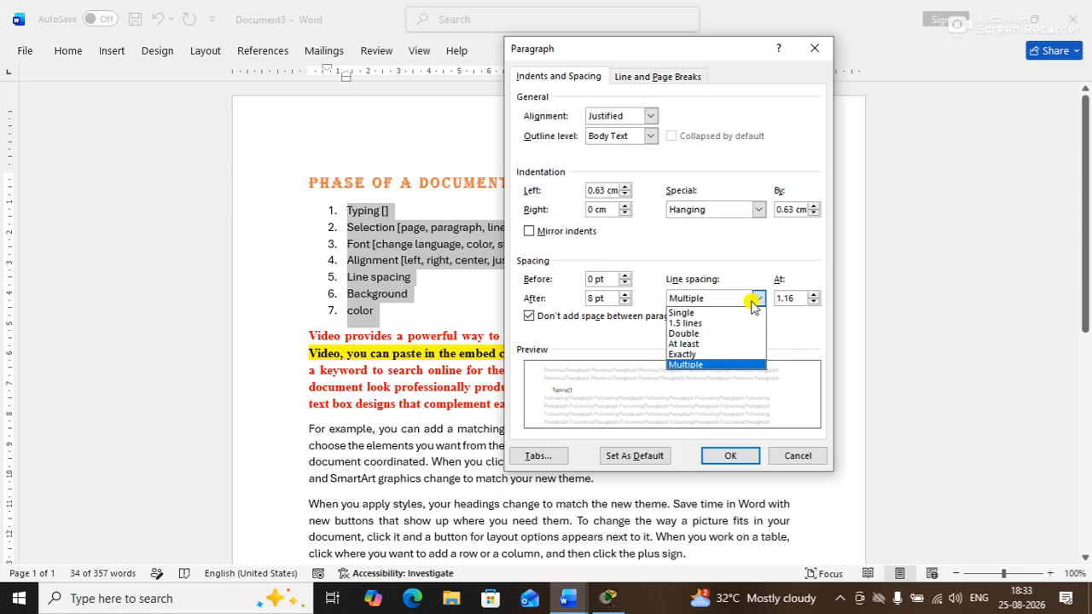
{"action": "left_click", "coordinate": [683, 334]}
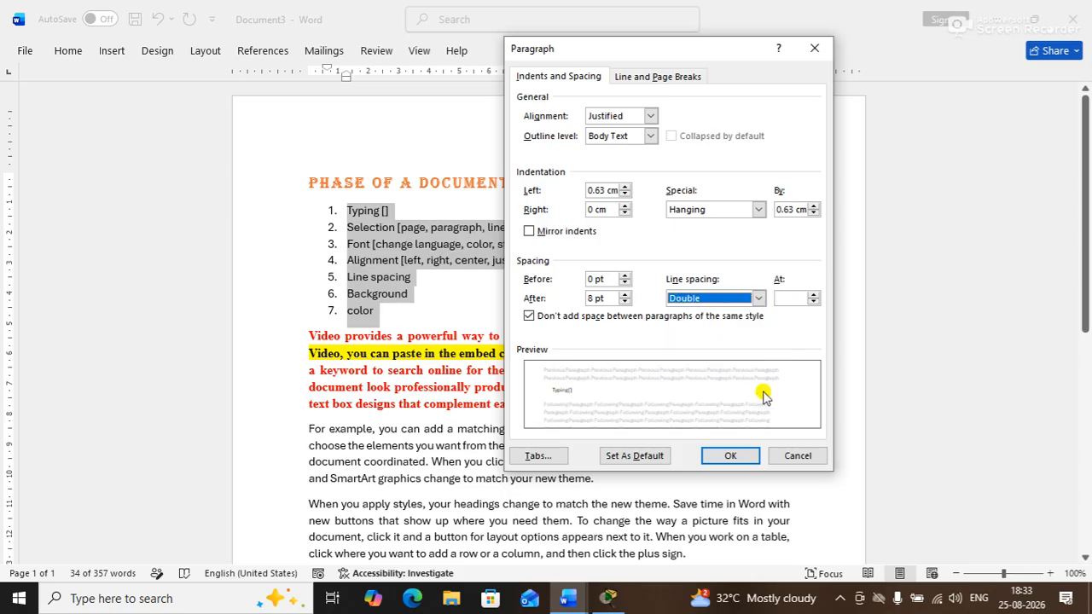
{"action": "left_click", "coordinate": [730, 456]}
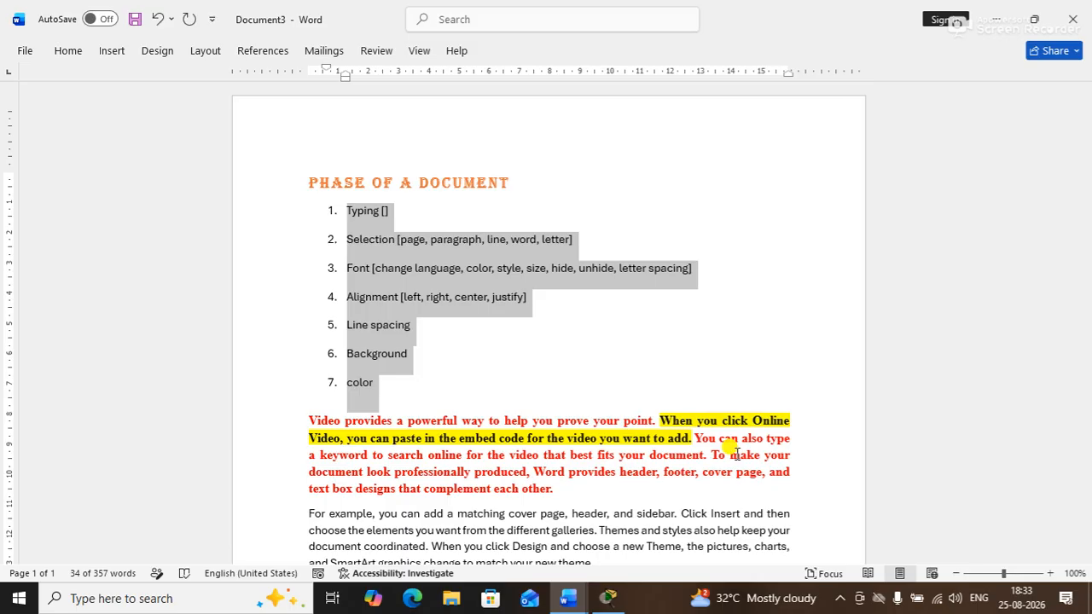
Change the list's line spacing from Double to 1.5 lines
{"action": "left_click", "coordinate": [345, 75]}
{"action": "double_click", "coordinate": [344, 75]}
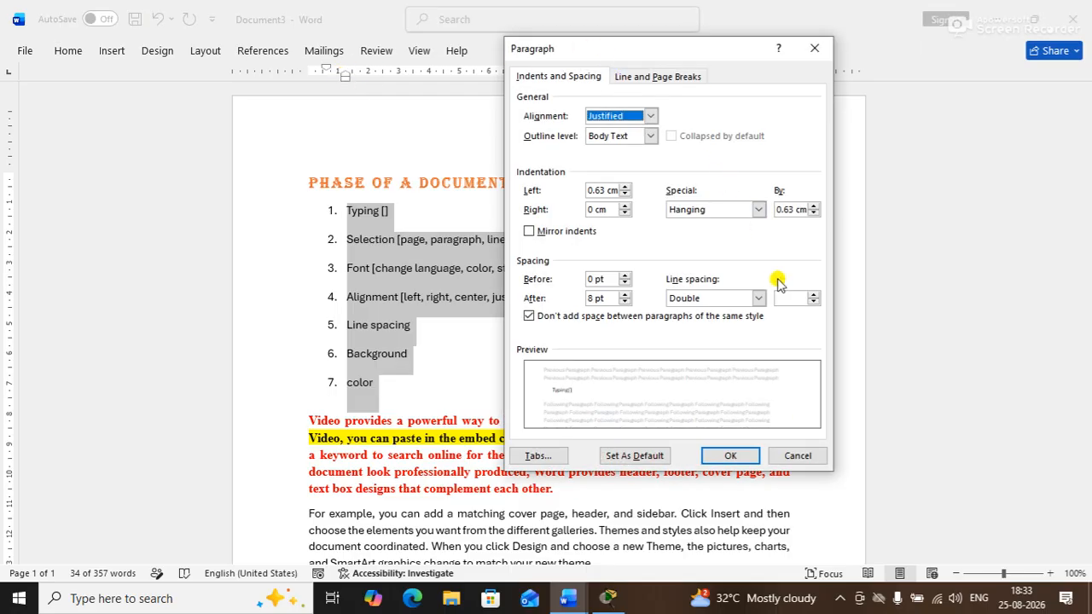
{"action": "left_click", "coordinate": [759, 297]}
{"action": "left_click", "coordinate": [707, 320]}
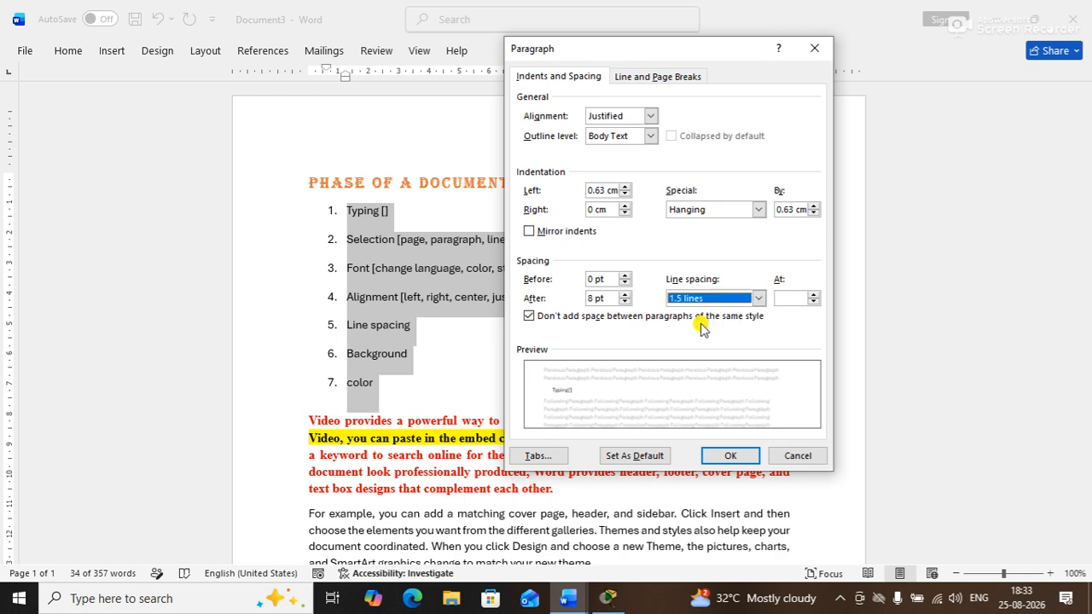
{"action": "left_click", "coordinate": [732, 454]}
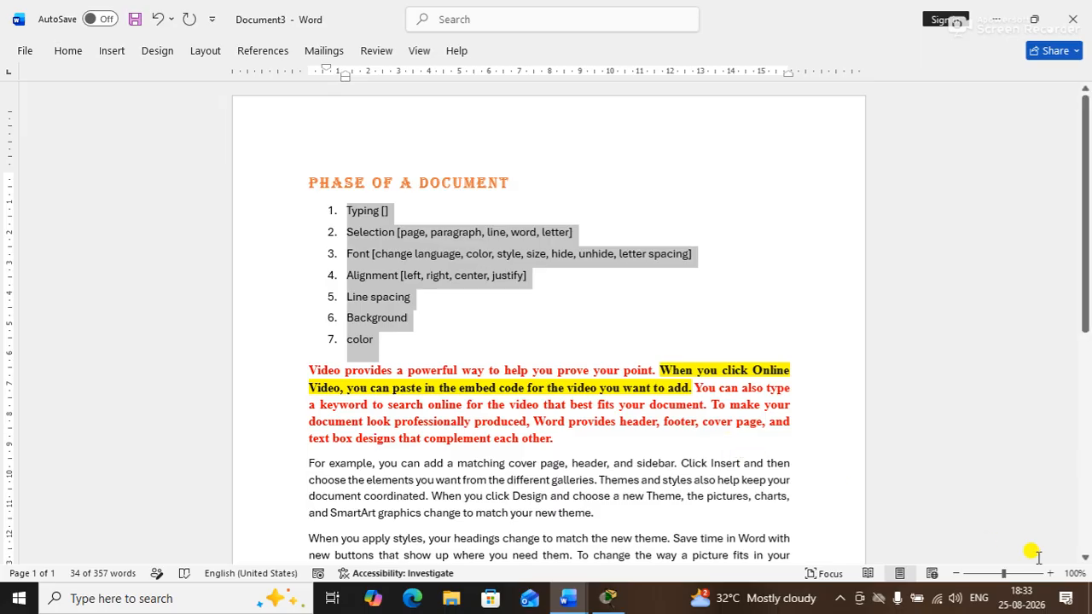
Highlight the heading 'PHASE OF A DOCUMENT' in black from the mini toolbar
{"action": "left_click", "coordinate": [651, 339]}
{"action": "left_click", "coordinate": [431, 296]}
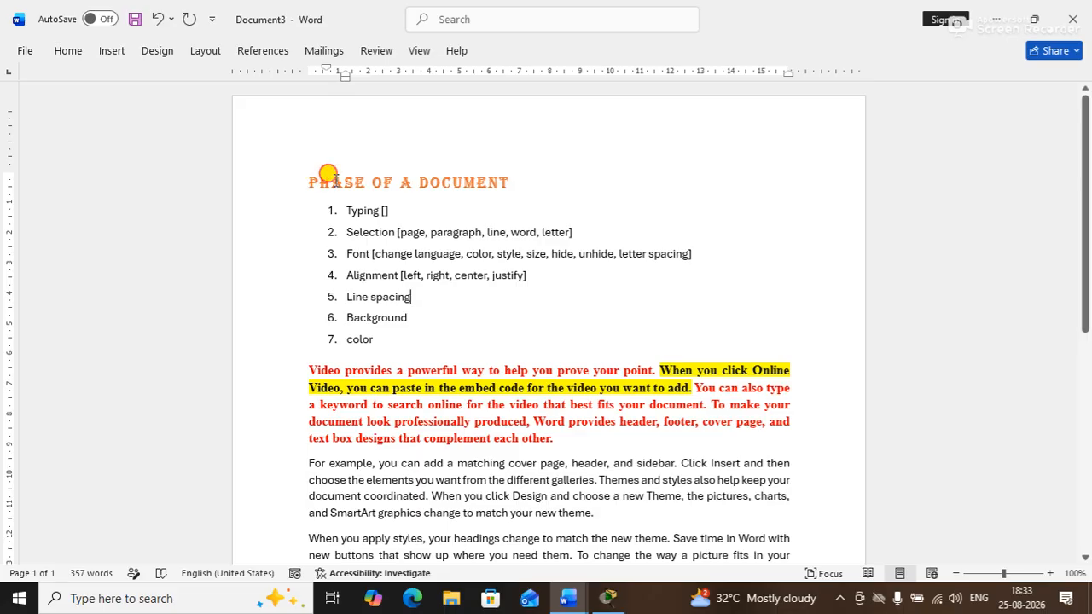
{"action": "triple_click", "coordinate": [334, 185]}
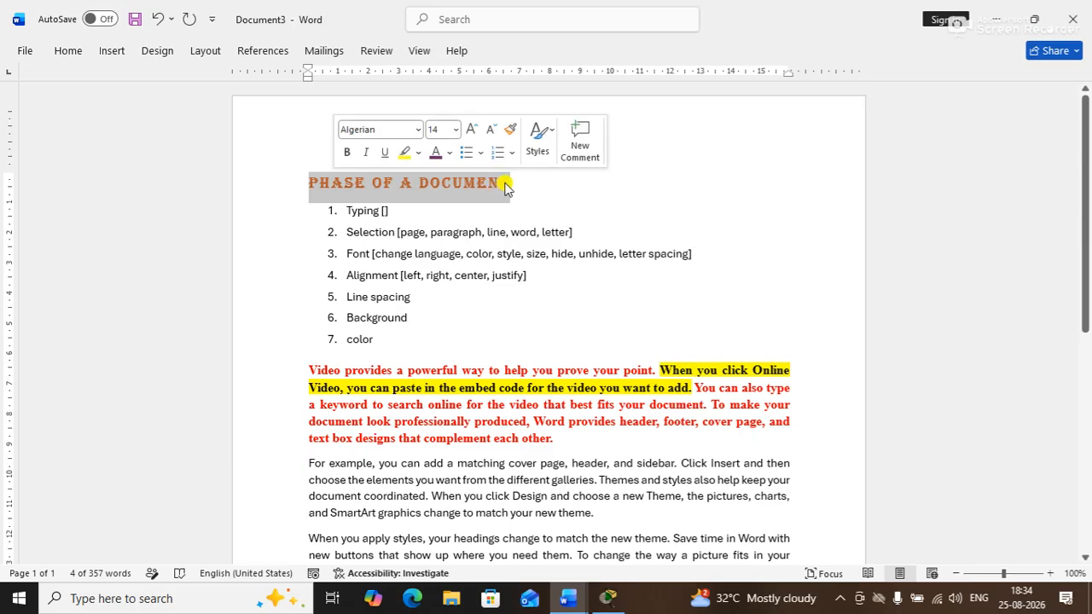
{"action": "left_click", "coordinate": [419, 156]}
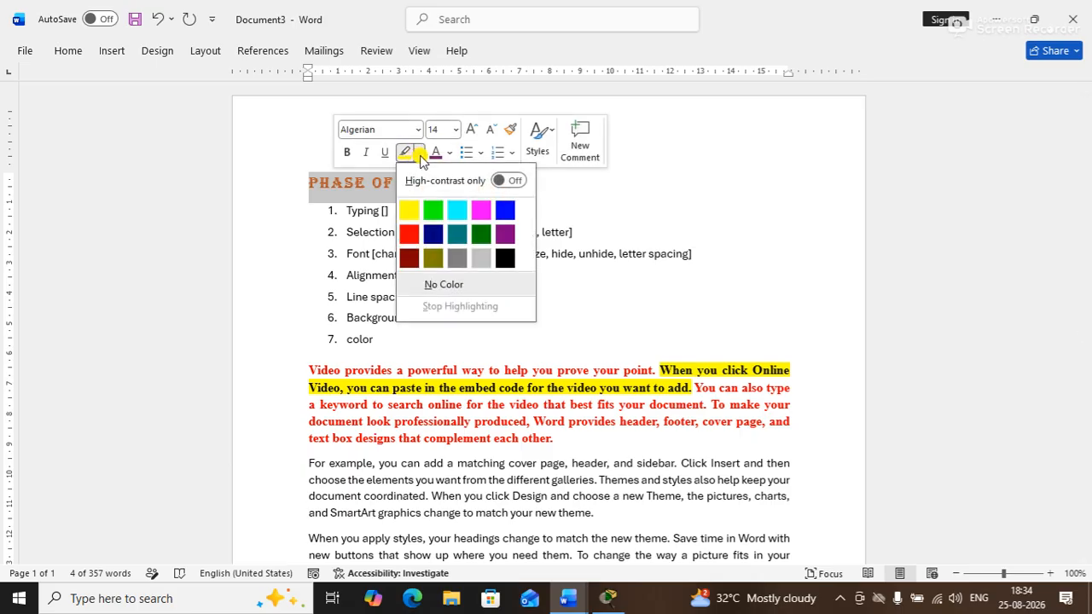
{"action": "left_click", "coordinate": [506, 259]}
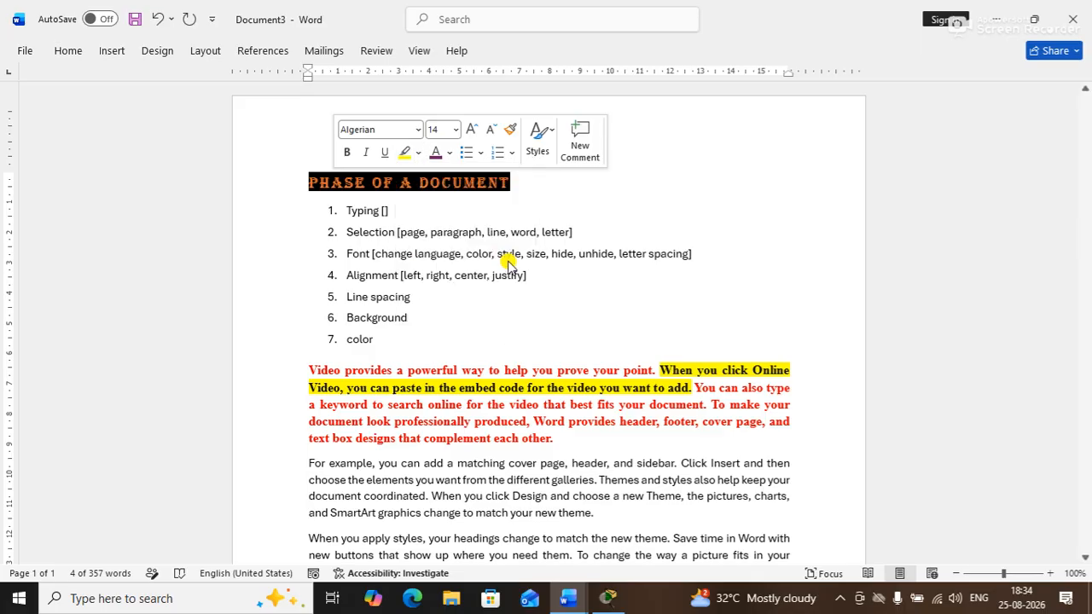
{"action": "left_click", "coordinate": [858, 270]}
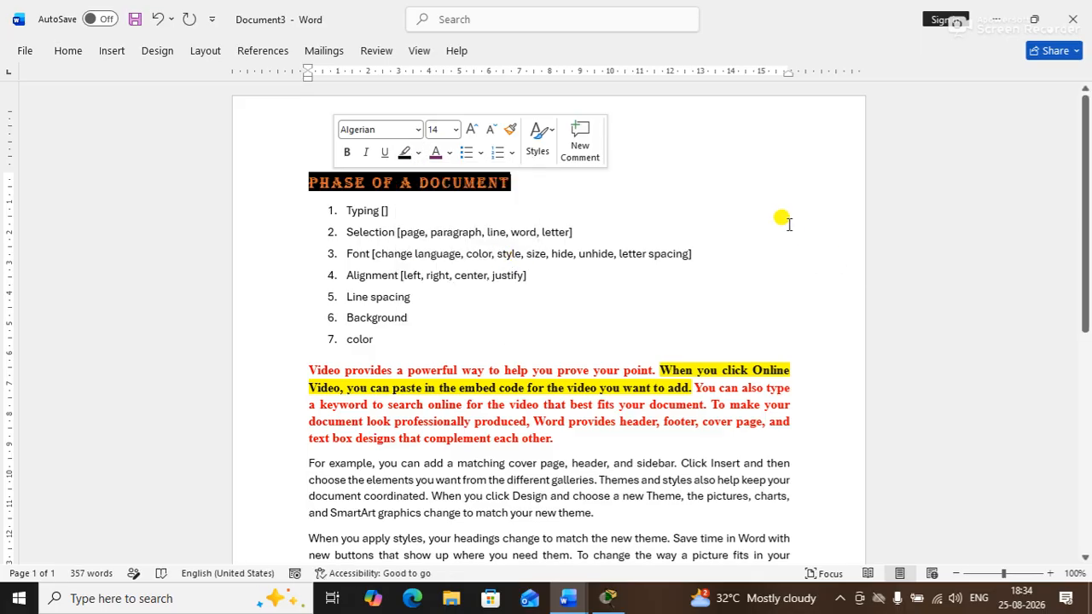
{"action": "left_click", "coordinate": [785, 220]}
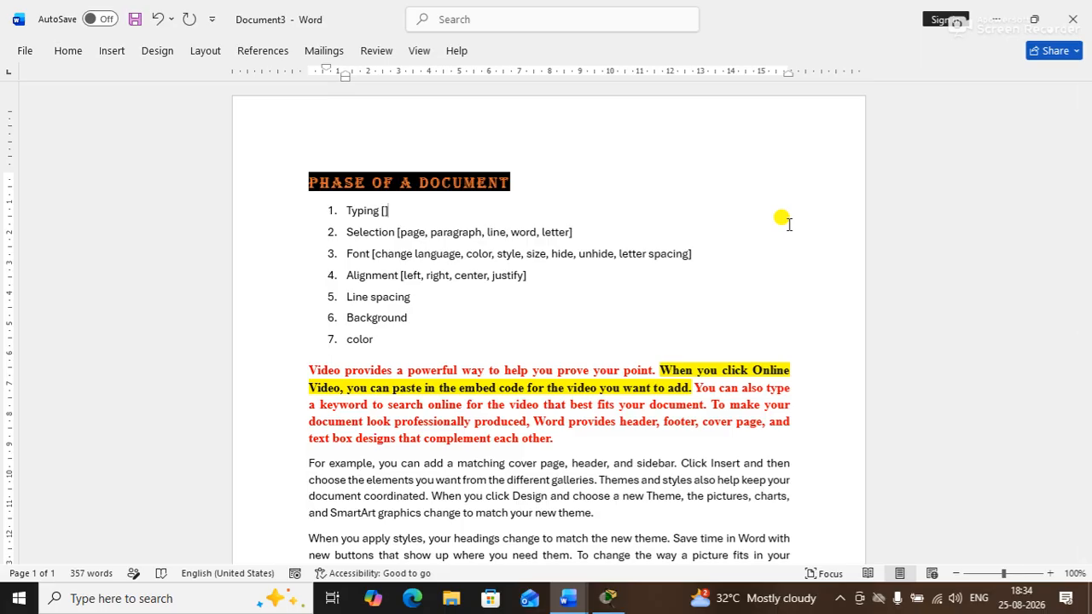
Select list items 2 to 7 and view the Design tab's Page Color choices without choosing one
{"action": "left_click_drag", "start_coordinate": [393, 341], "coordinate": [287, 210]}
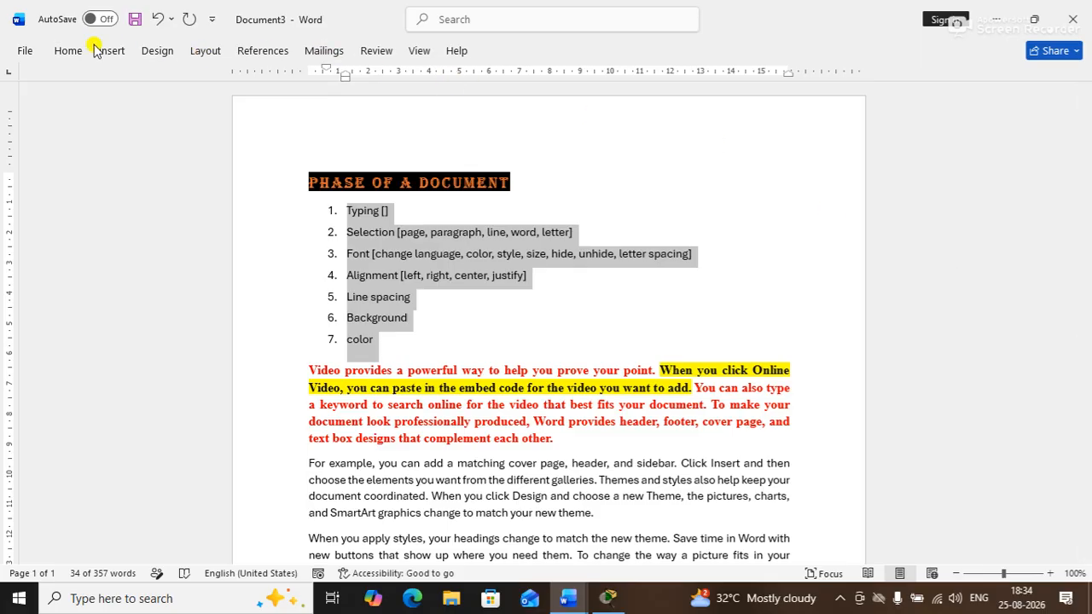
{"action": "left_click", "coordinate": [156, 52]}
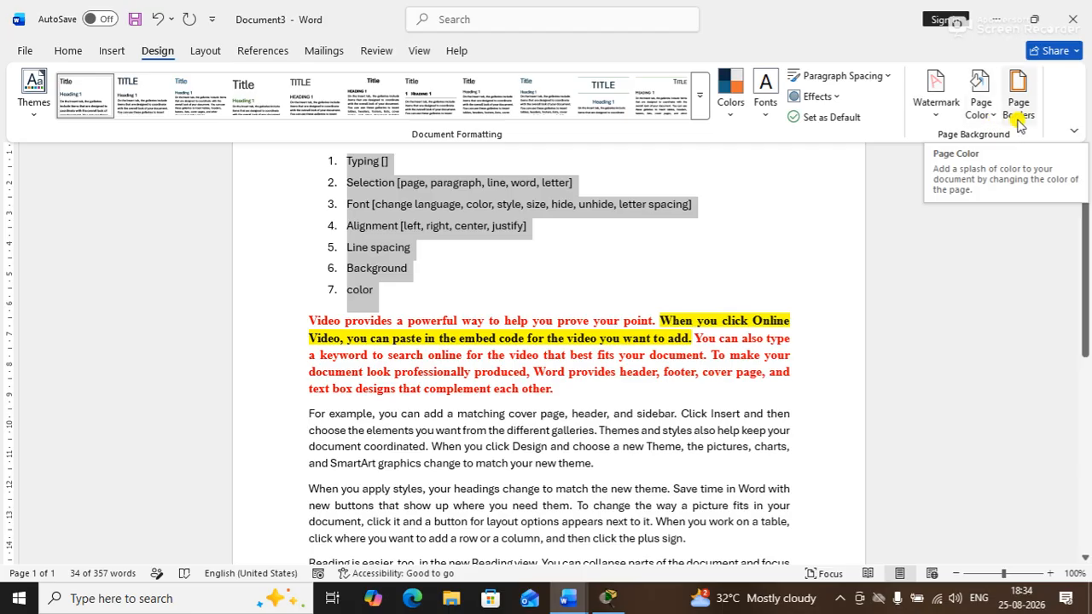
{"action": "left_click", "coordinate": [987, 118]}
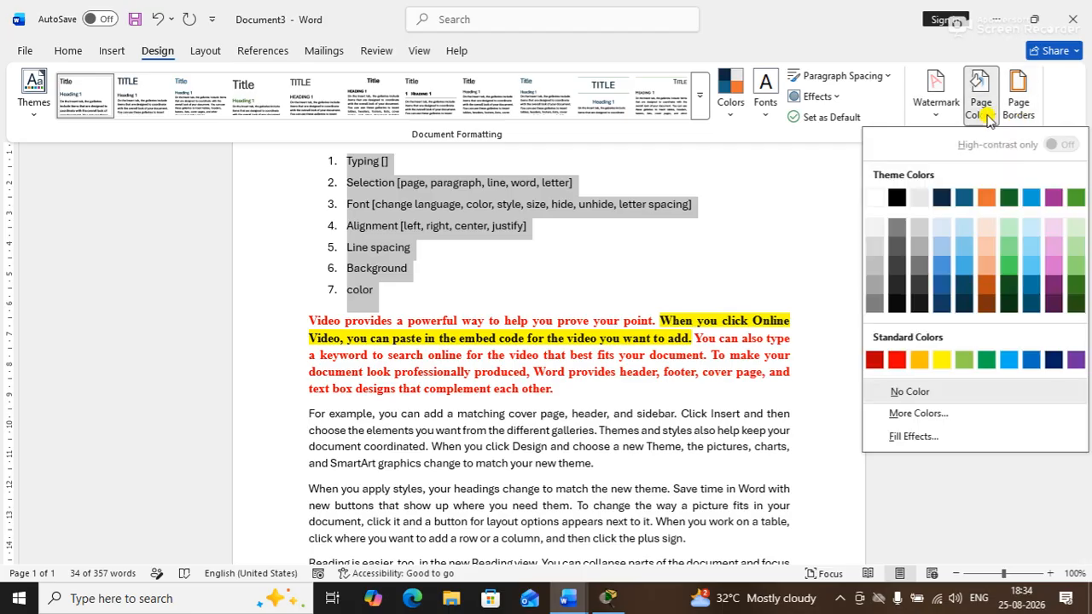
{"action": "left_click", "coordinate": [983, 116]}
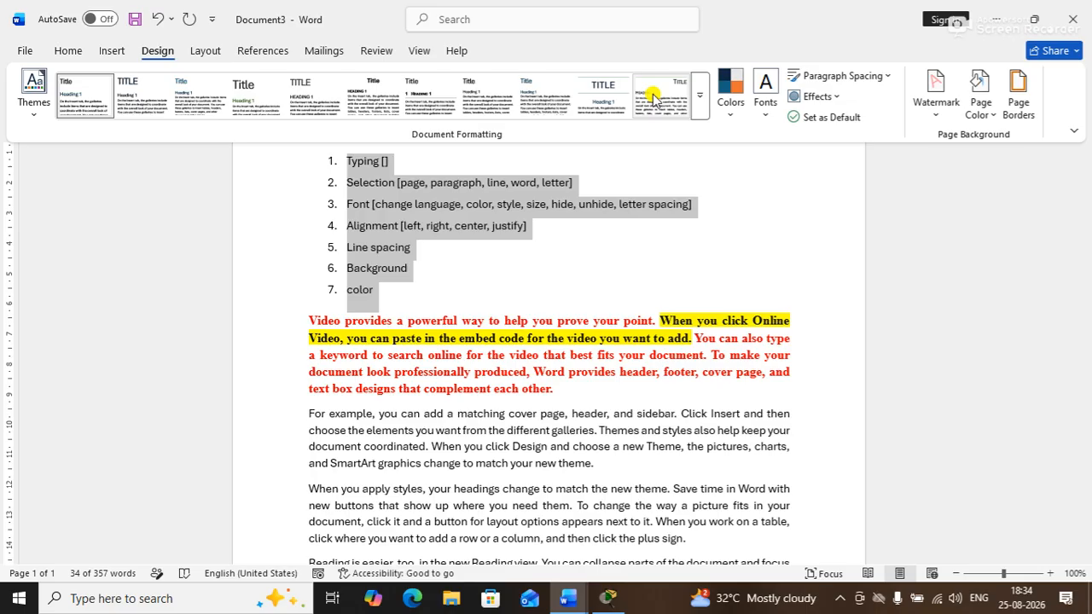
Apply light pink paragraph shading to the list through Borders and Shading
{"action": "left_click", "coordinate": [1018, 101]}
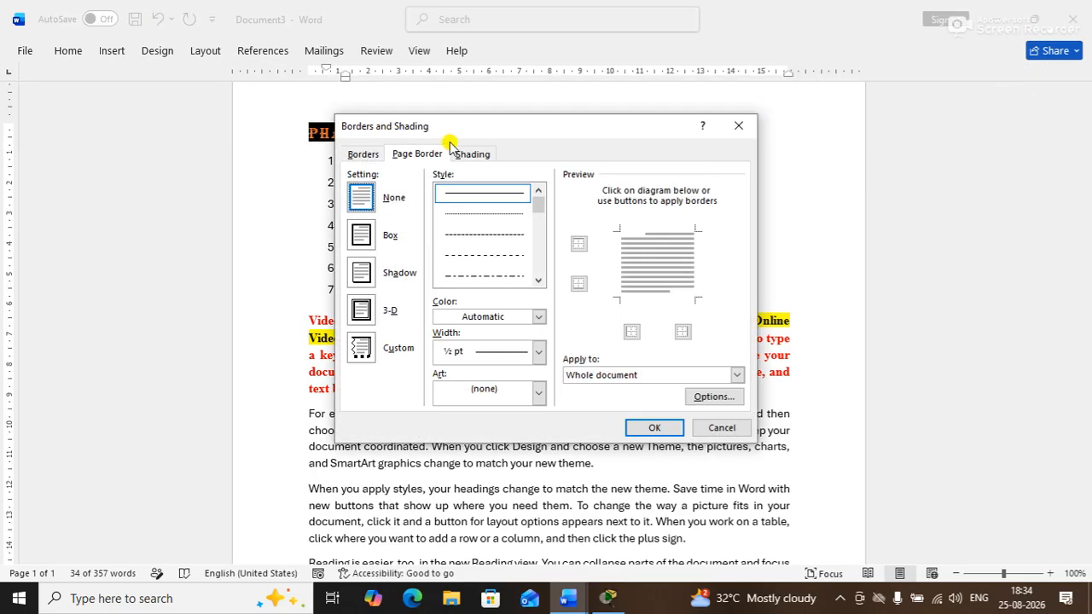
{"action": "left_click_drag", "start_coordinate": [472, 132], "coordinate": [723, 118]}
{"action": "left_click", "coordinate": [719, 141]}
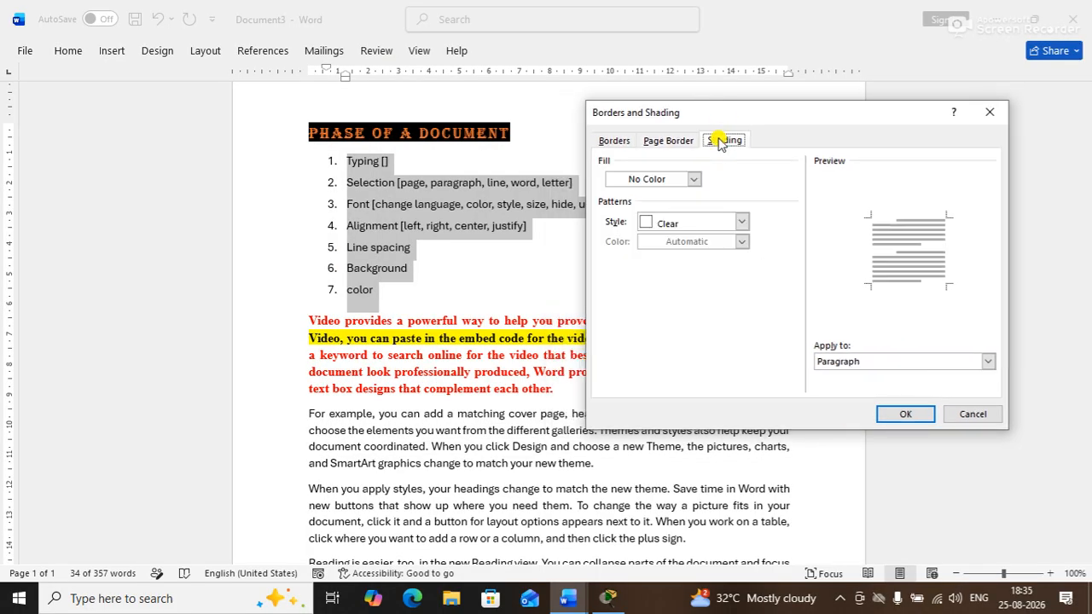
{"action": "left_click", "coordinate": [693, 181]}
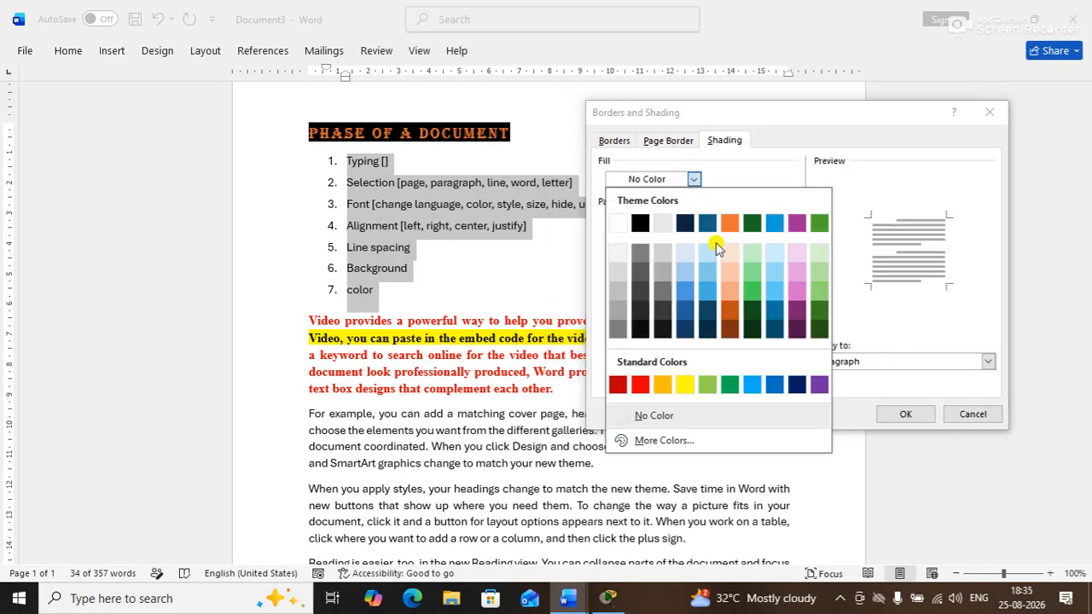
{"action": "left_click", "coordinate": [792, 253]}
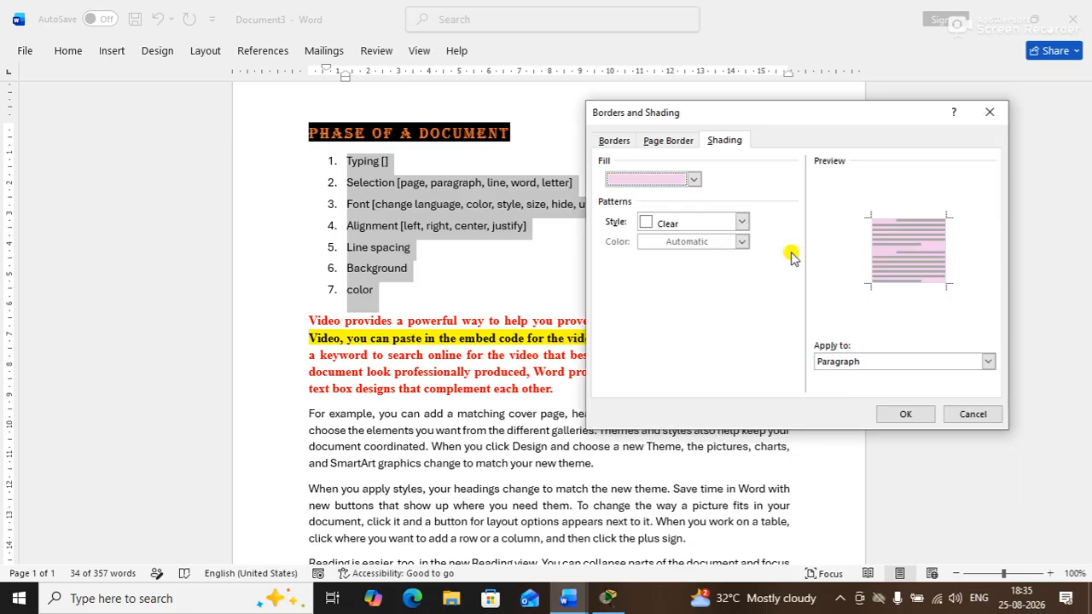
{"action": "left_click", "coordinate": [906, 414]}
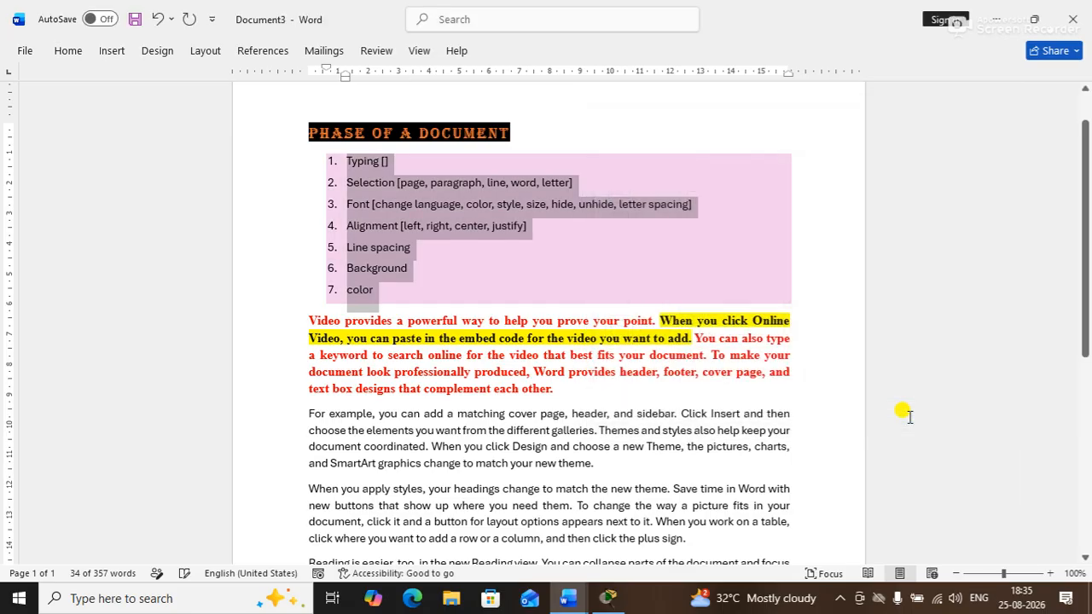
{"action": "left_click", "coordinate": [827, 286]}
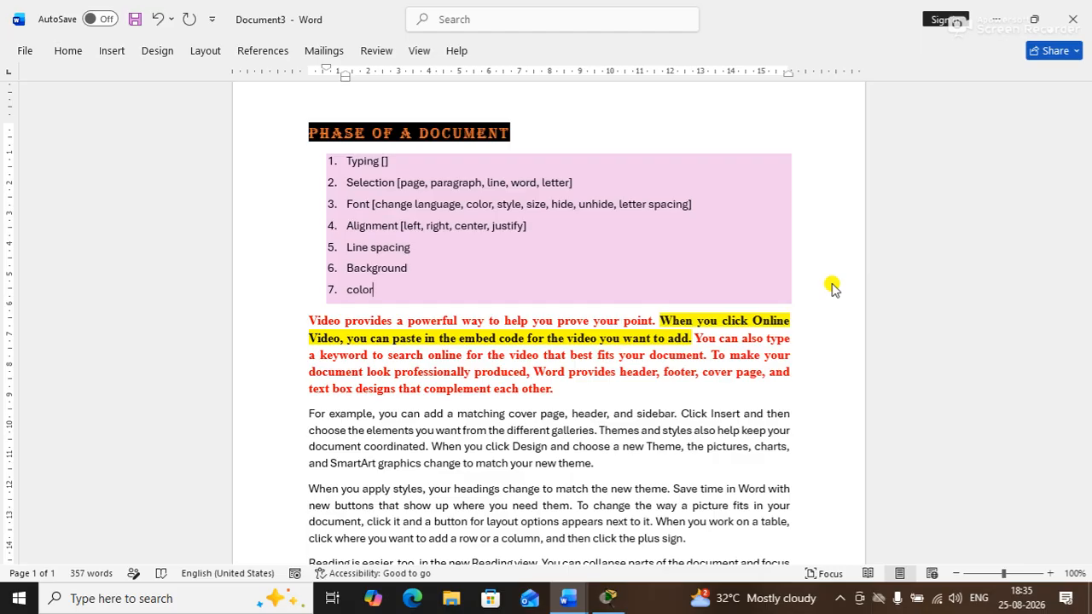
Color the list text Dark Teal, Accent 1, Darker 50%
{"action": "left_click_drag", "start_coordinate": [374, 289], "coordinate": [314, 162]}
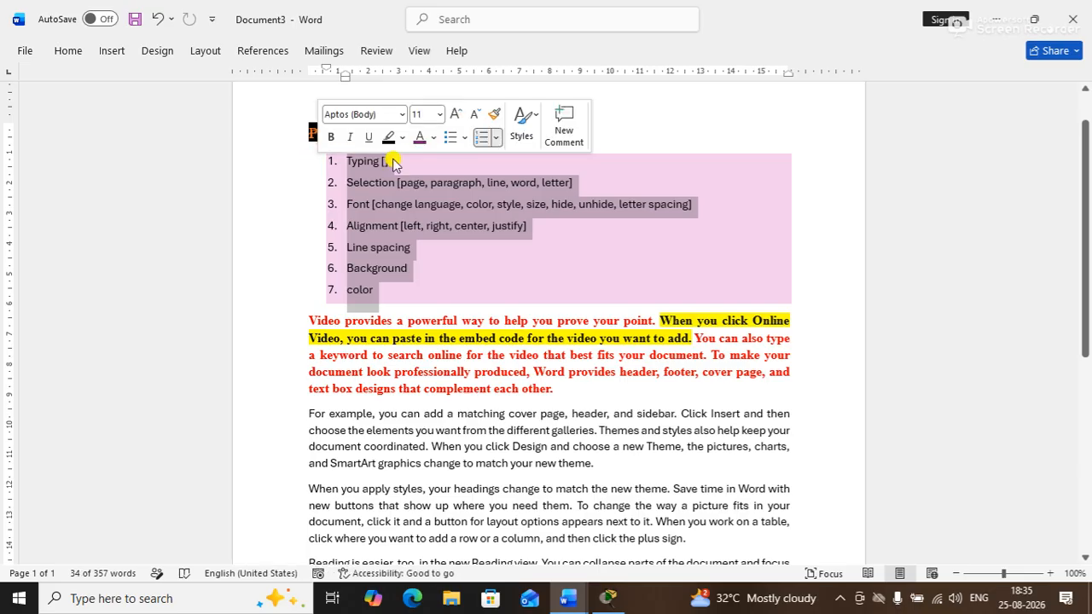
{"action": "left_click", "coordinate": [433, 139]}
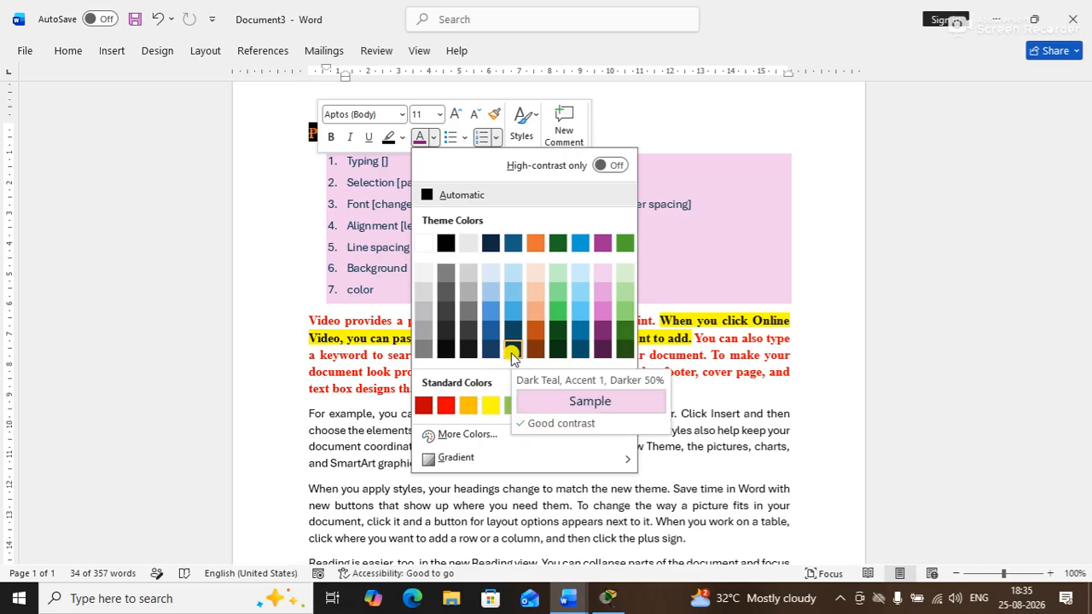
{"action": "left_click", "coordinate": [512, 351]}
{"action": "left_click", "coordinate": [759, 264]}
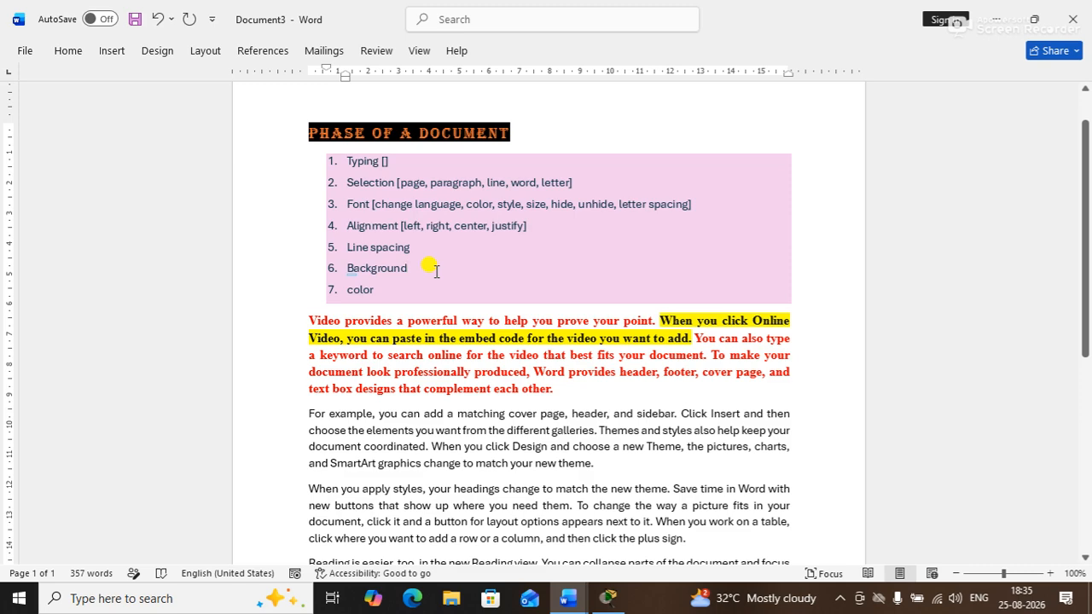
{"action": "left_click_drag", "start_coordinate": [1085, 215], "coordinate": [984, 85]}
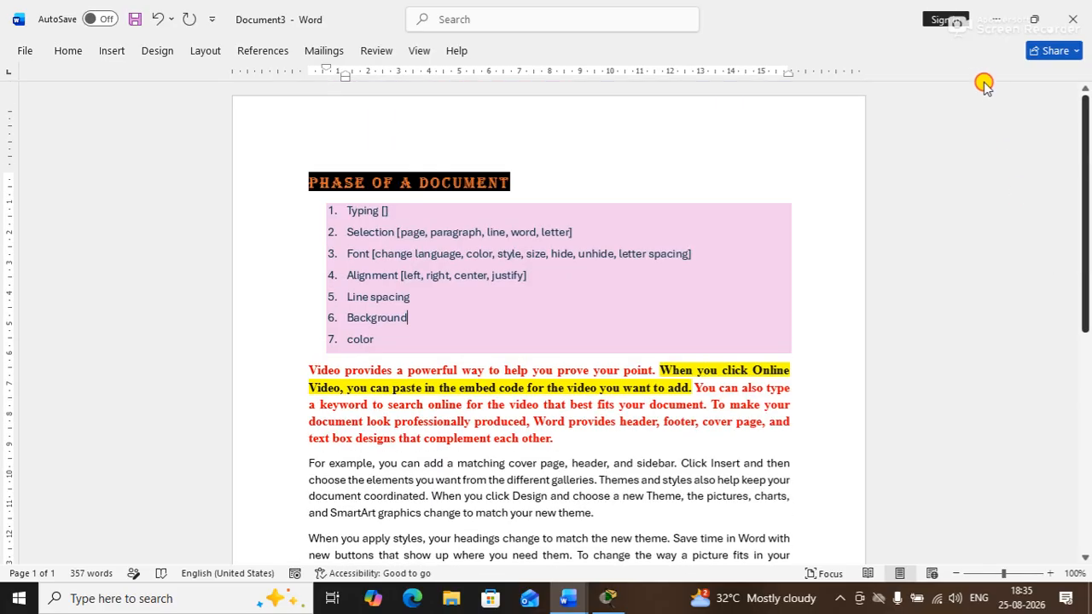
{"action": "left_click", "coordinate": [728, 105]}
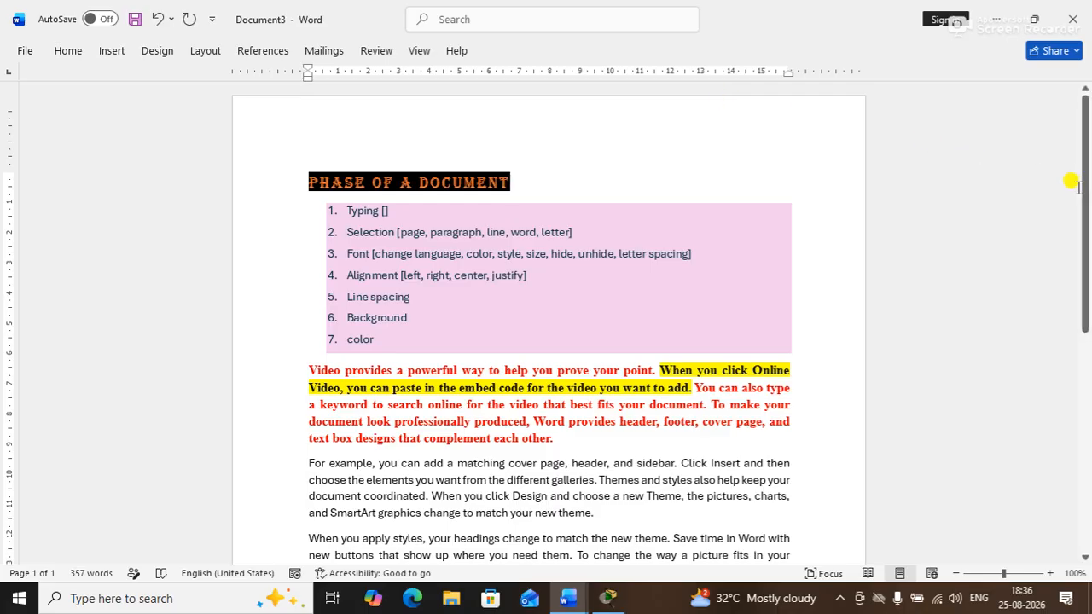
Return to the top of the document and display the Design tab's page background options
{"action": "left_click_drag", "start_coordinate": [1085, 195], "coordinate": [1033, 379]}
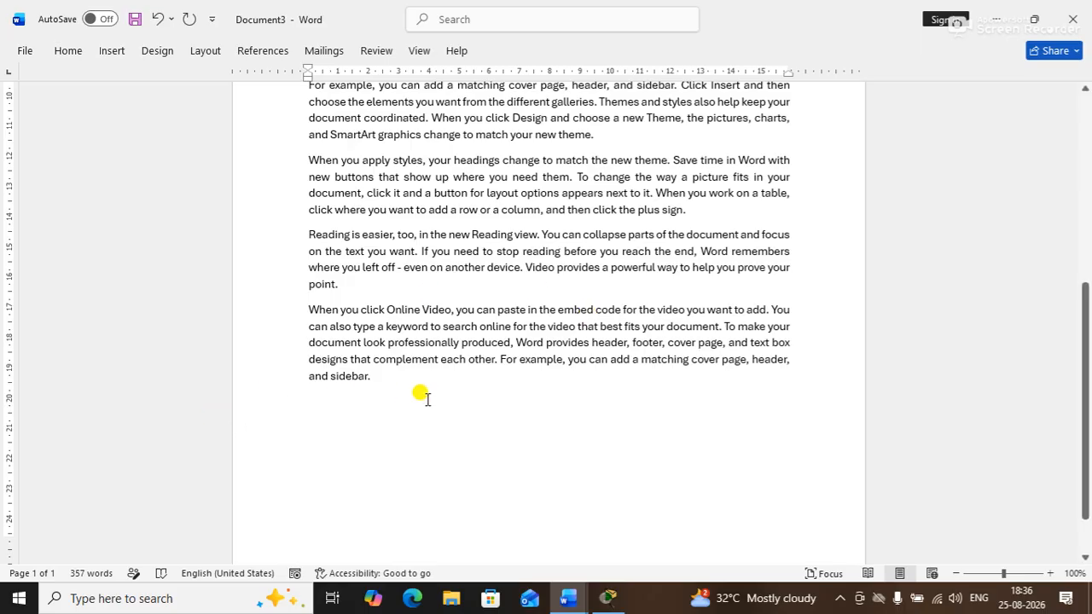
{"action": "left_click_drag", "start_coordinate": [1085, 313], "coordinate": [397, 34]}
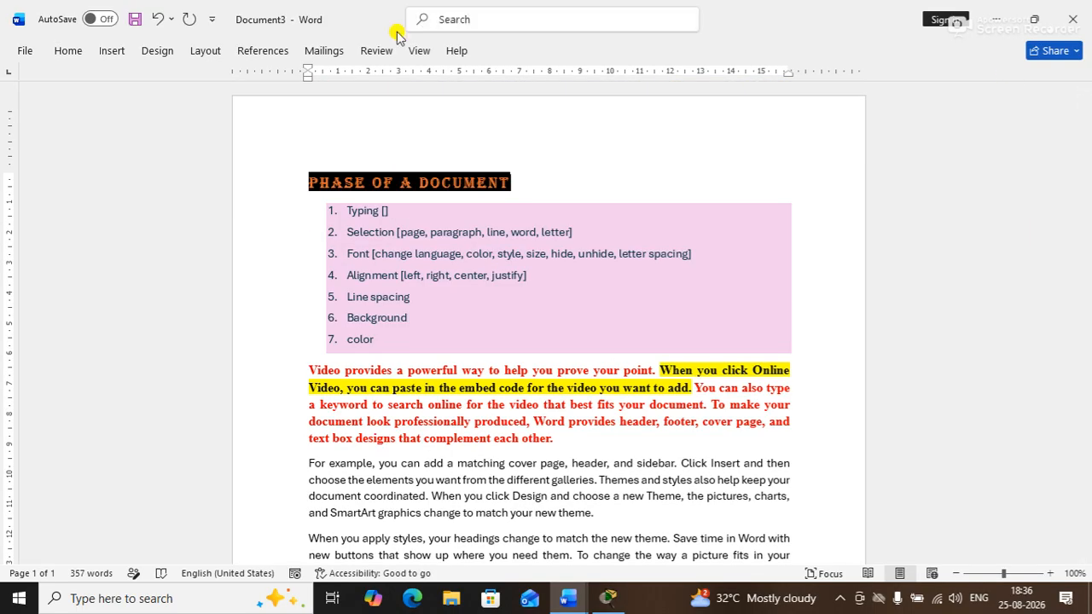
{"action": "left_click", "coordinate": [205, 54]}
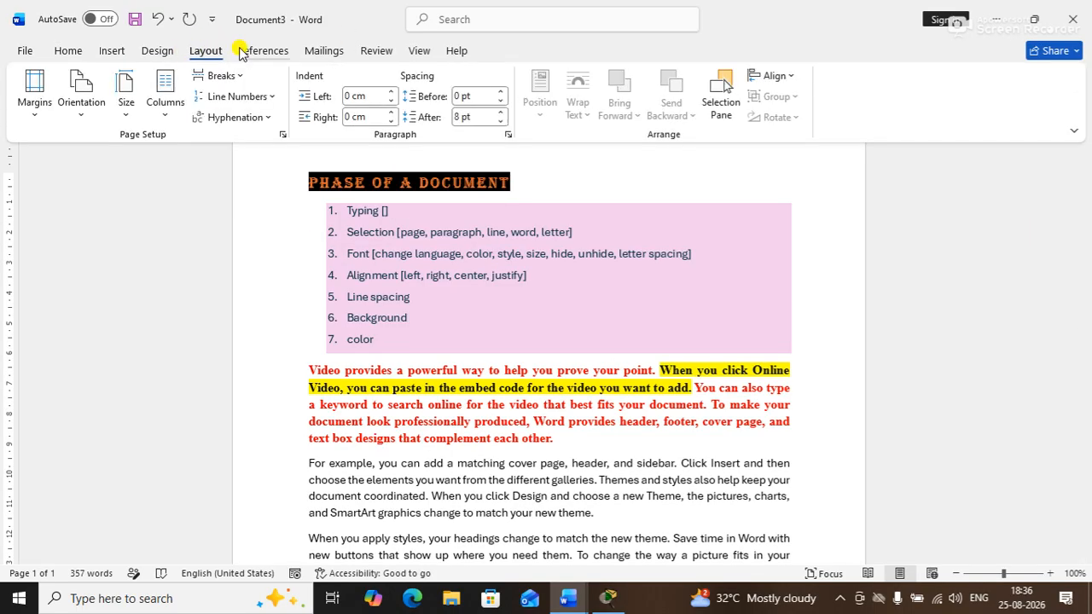
{"action": "left_click", "coordinate": [157, 50]}
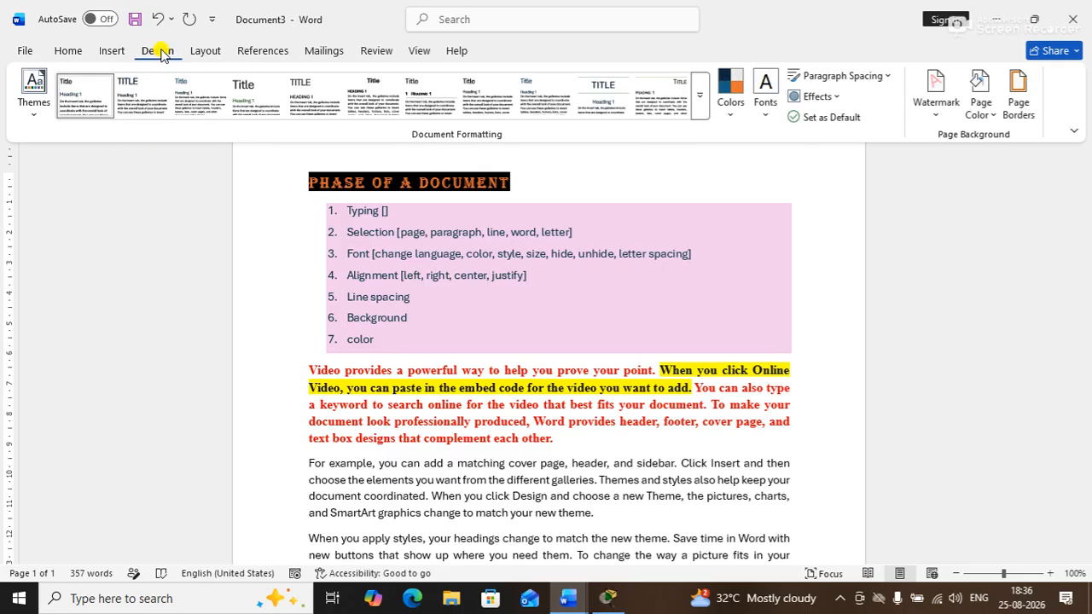
Create a custom text watermark, replacing the default ASAP text with hubnet
{"action": "left_click", "coordinate": [925, 111]}
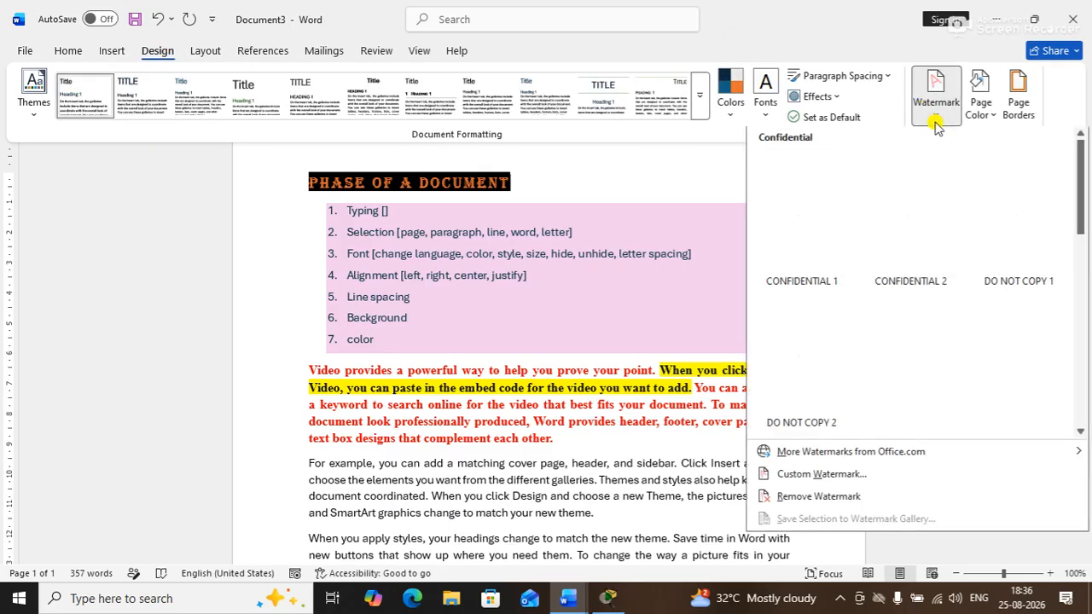
{"action": "left_click", "coordinate": [844, 477]}
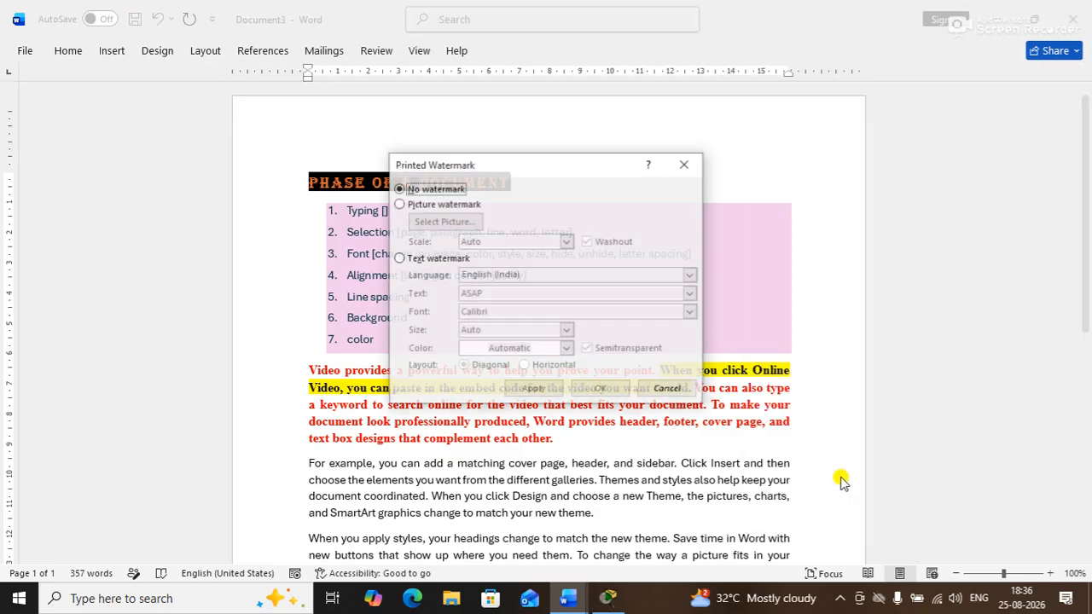
{"action": "left_click", "coordinate": [417, 258]}
{"action": "double_click", "coordinate": [503, 293]}
{"action": "type", "text": "hubnet"}
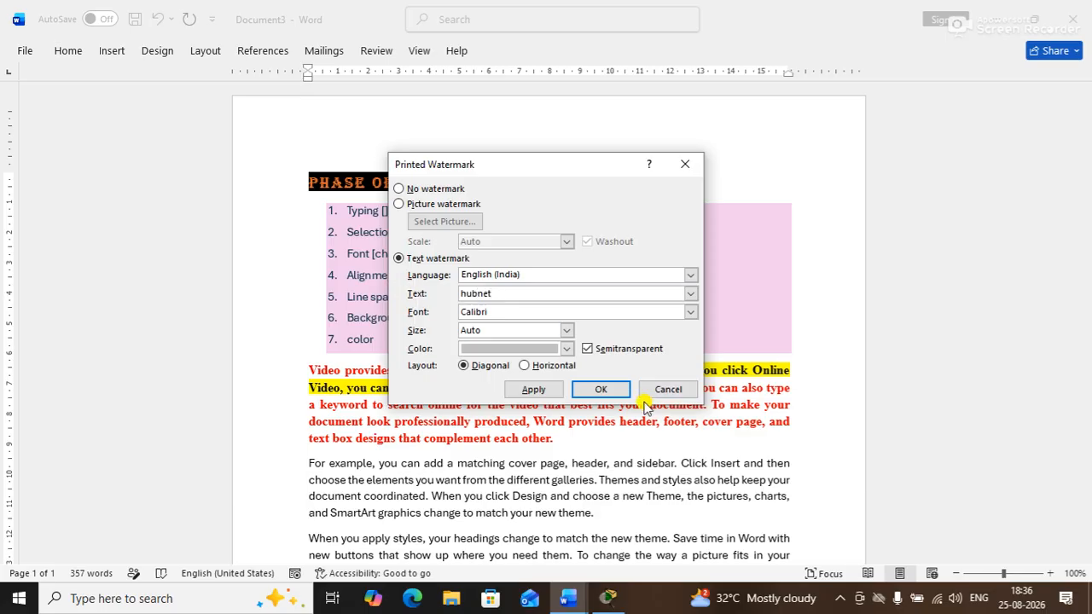
{"action": "left_click", "coordinate": [533, 389]}
Close the watermark settings and insert a page break after the last paragraph for a blank second page
{"action": "left_click", "coordinate": [668, 389]}
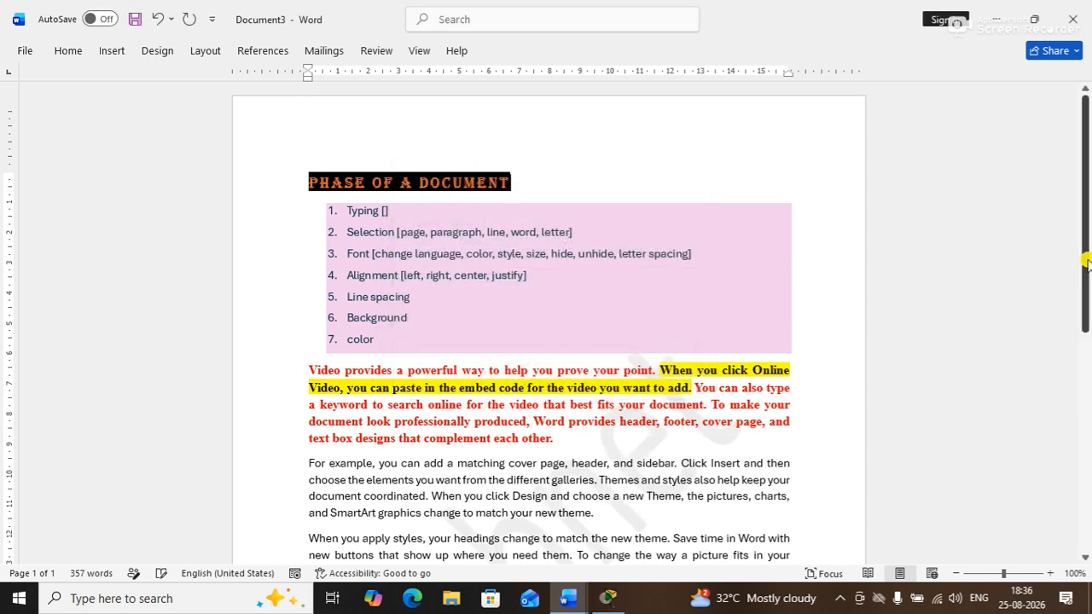
{"action": "left_click_drag", "start_coordinate": [1086, 207], "coordinate": [1086, 463]}
{"action": "left_click", "coordinate": [665, 362]}
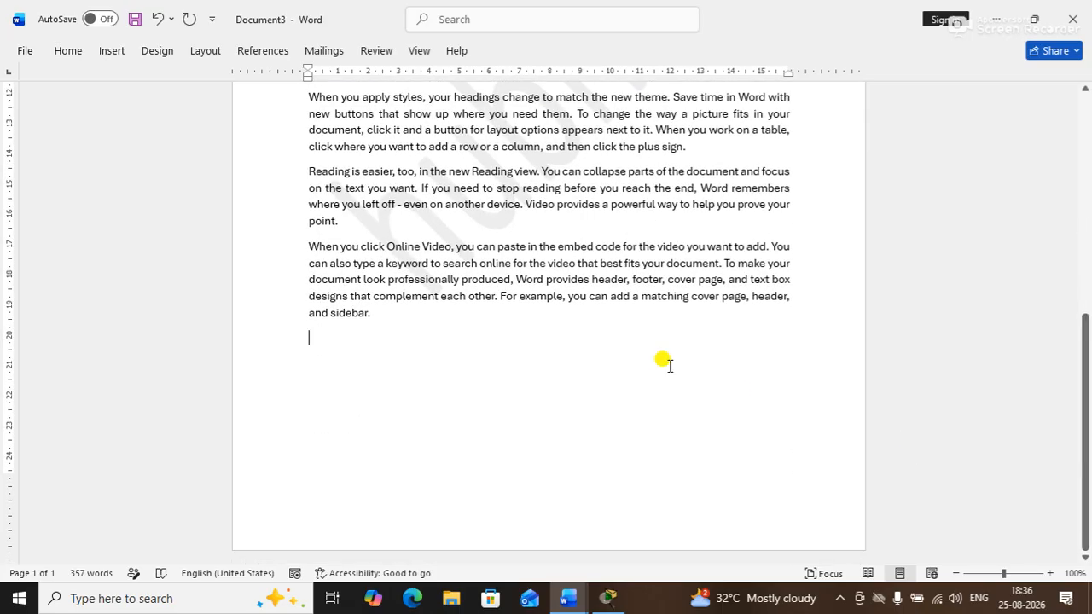
{"action": "key", "text": "ctrl+Return"}
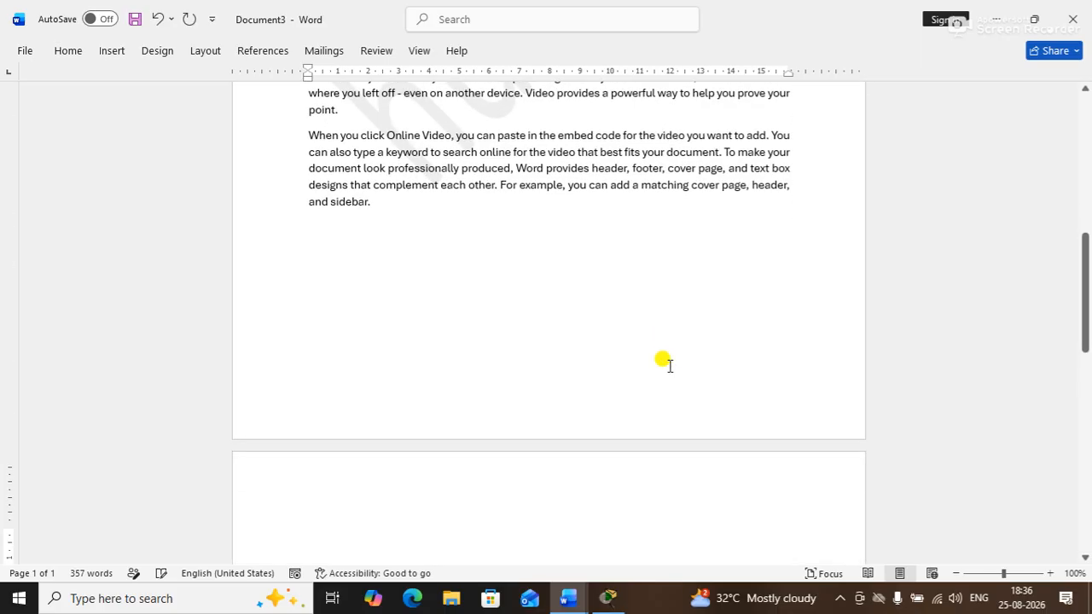
{"action": "left_click_drag", "start_coordinate": [1085, 309], "coordinate": [987, 150]}
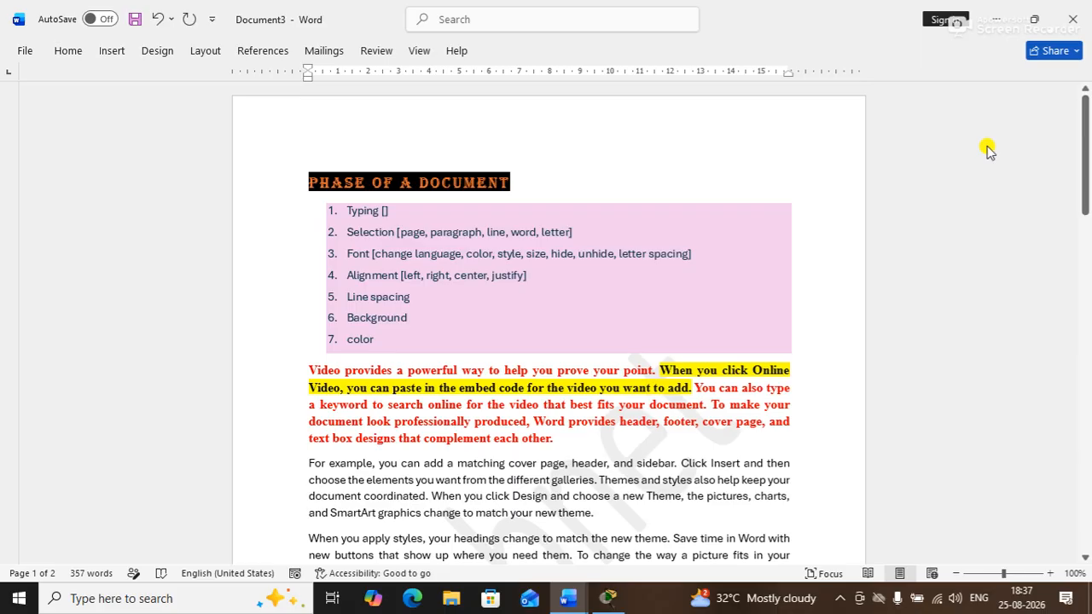
In Design's Custom Watermark, choose Picture watermark and browse for a picture file
{"action": "left_click", "coordinate": [172, 55]}
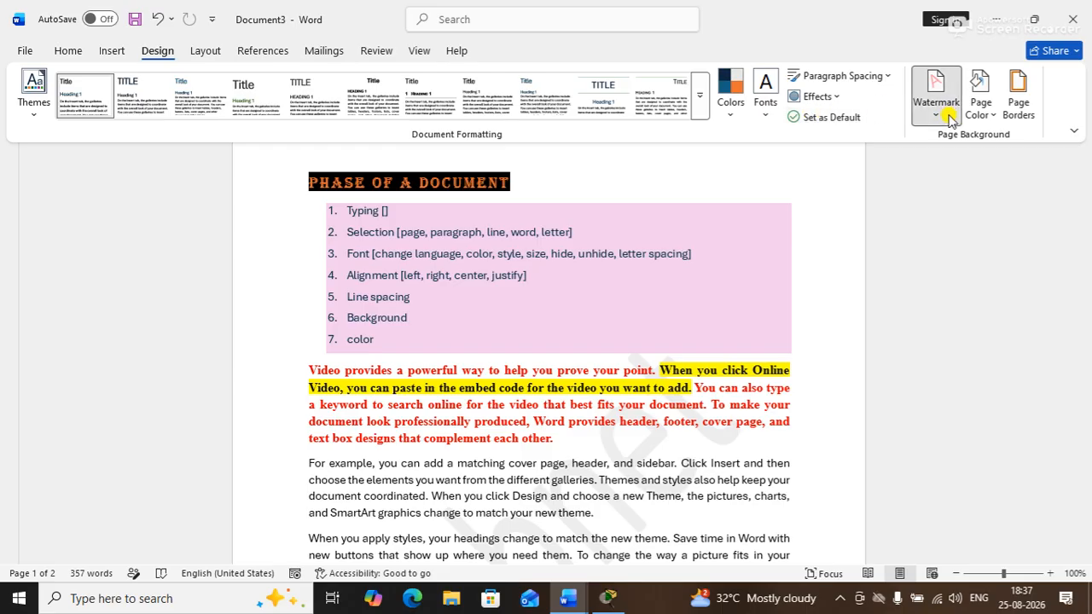
{"action": "left_click", "coordinate": [949, 120]}
{"action": "left_click", "coordinate": [789, 476]}
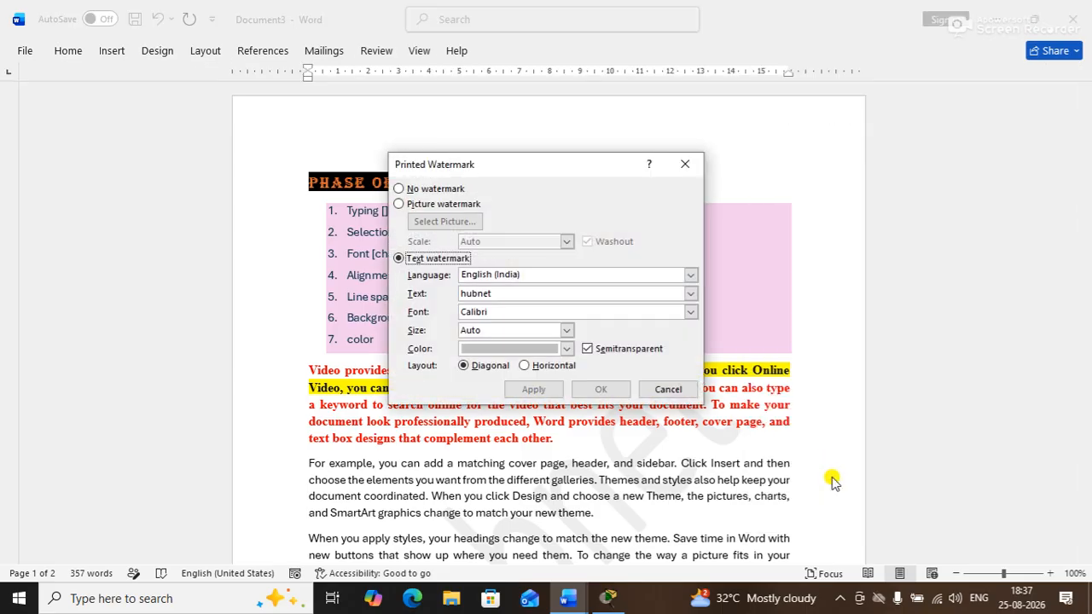
{"action": "left_click", "coordinate": [435, 204]}
{"action": "left_click", "coordinate": [471, 224]}
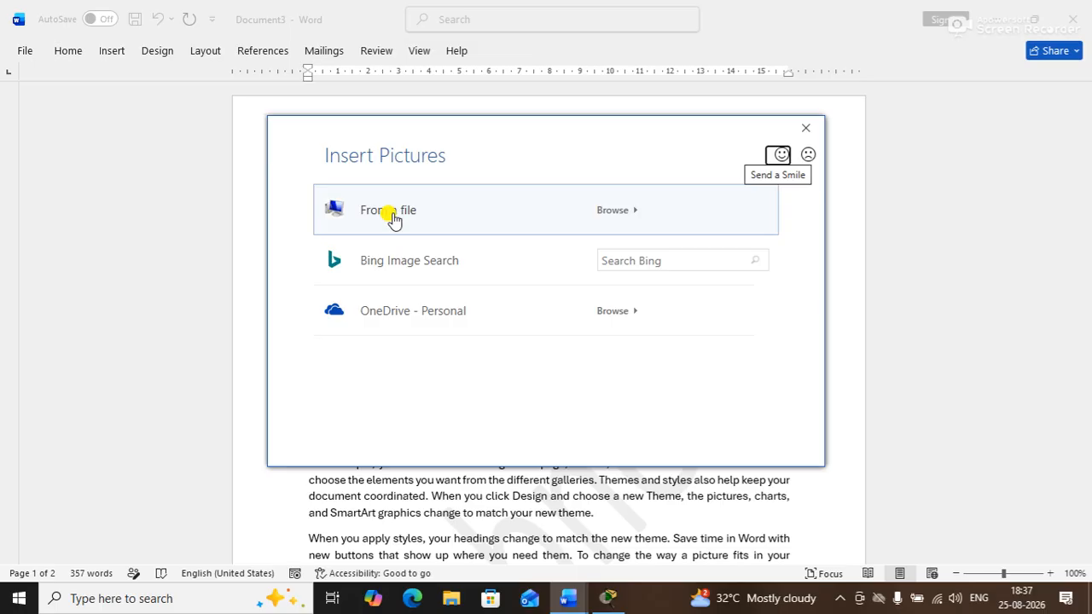
{"action": "left_click", "coordinate": [507, 220]}
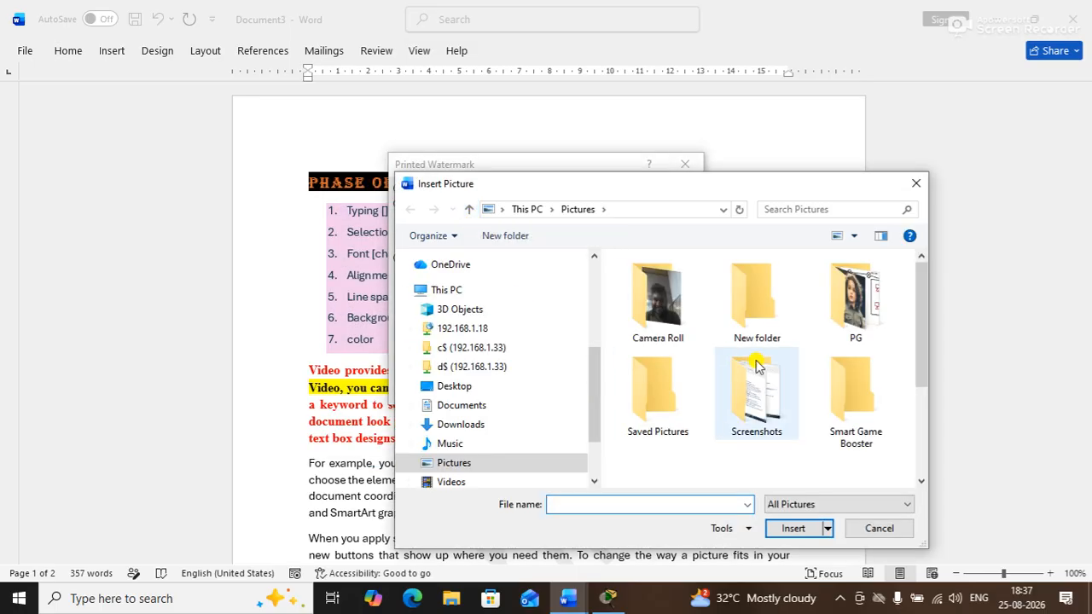
Search Downloads for 'logo' and pick logo (2).png as the watermark picture
{"action": "double_click", "coordinate": [853, 301]}
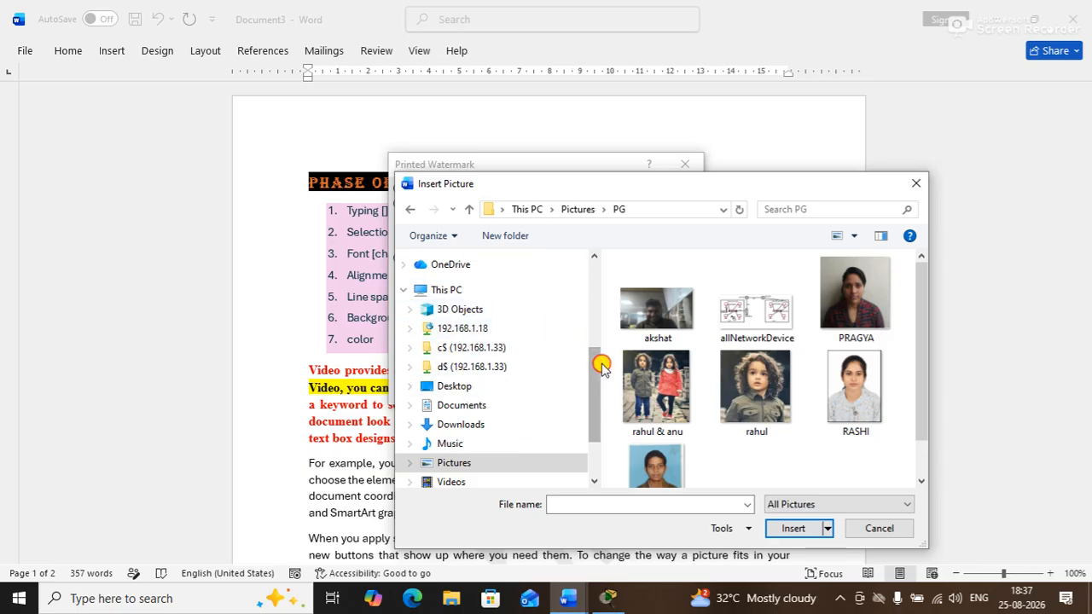
{"action": "left_click", "coordinate": [460, 422]}
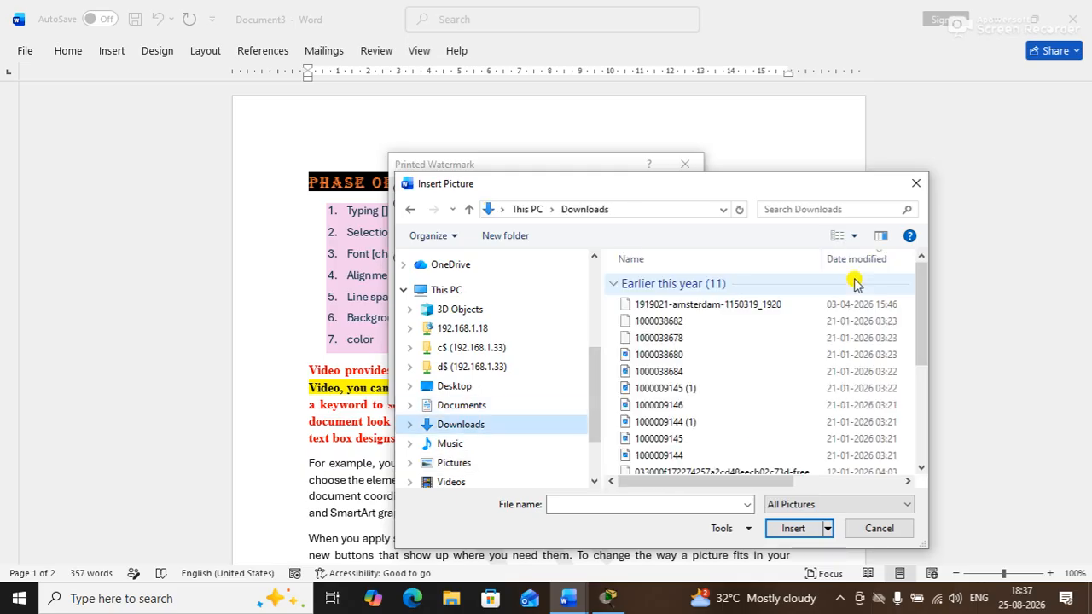
{"action": "left_click", "coordinate": [845, 209]}
{"action": "type", "text": "logo"}
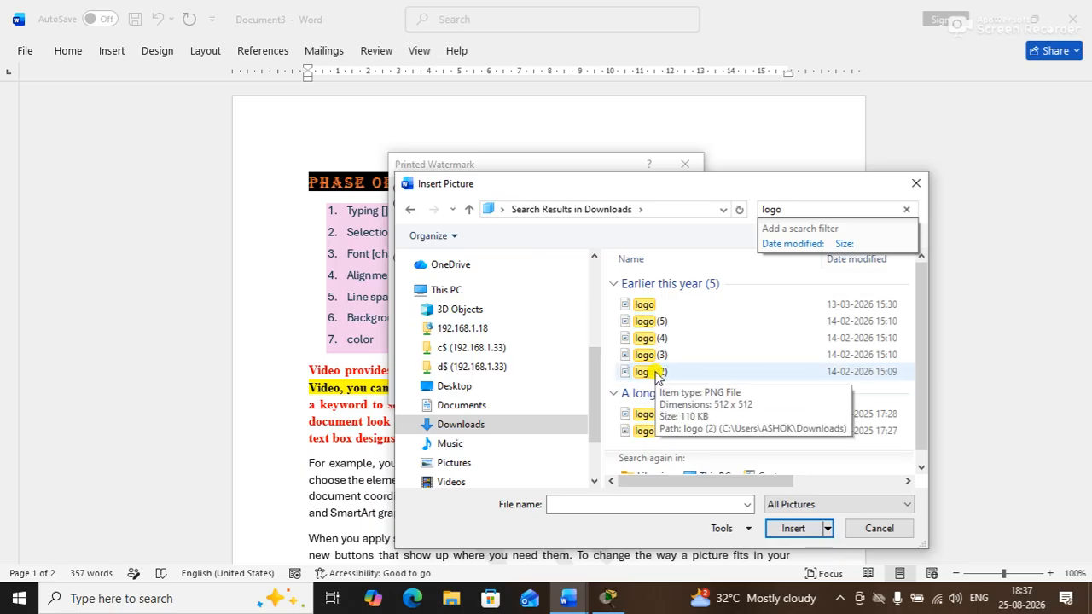
{"action": "double_click", "coordinate": [657, 372]}
{"action": "left_click", "coordinate": [526, 391]}
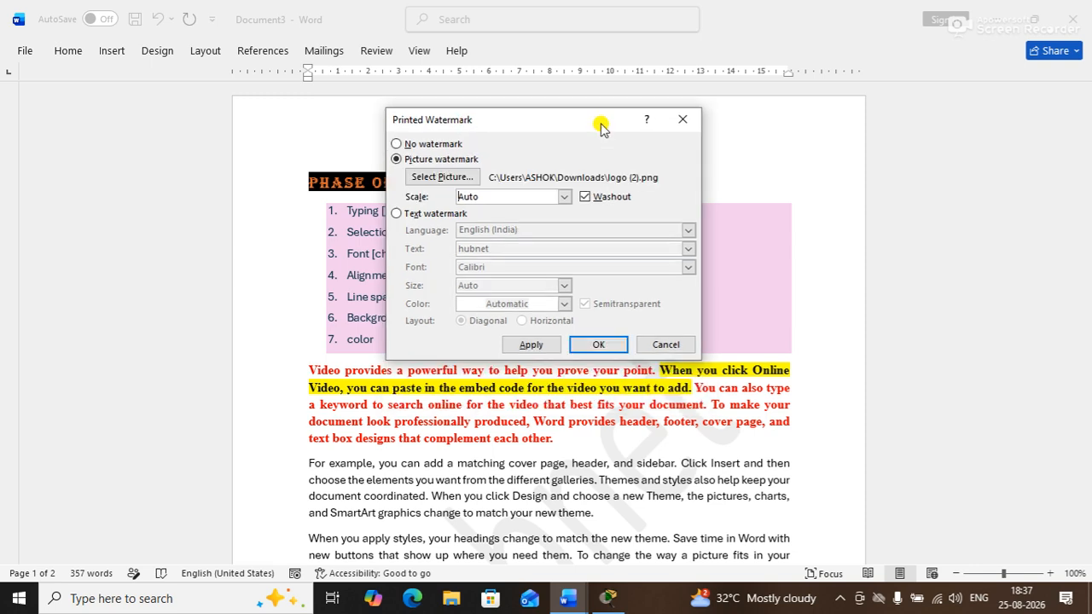
Keep Washout ticked, apply the logo watermark, and close the Printed Watermark dialog
{"action": "left_click", "coordinate": [585, 197]}
{"action": "left_click", "coordinate": [587, 198]}
{"action": "left_click", "coordinate": [536, 344]}
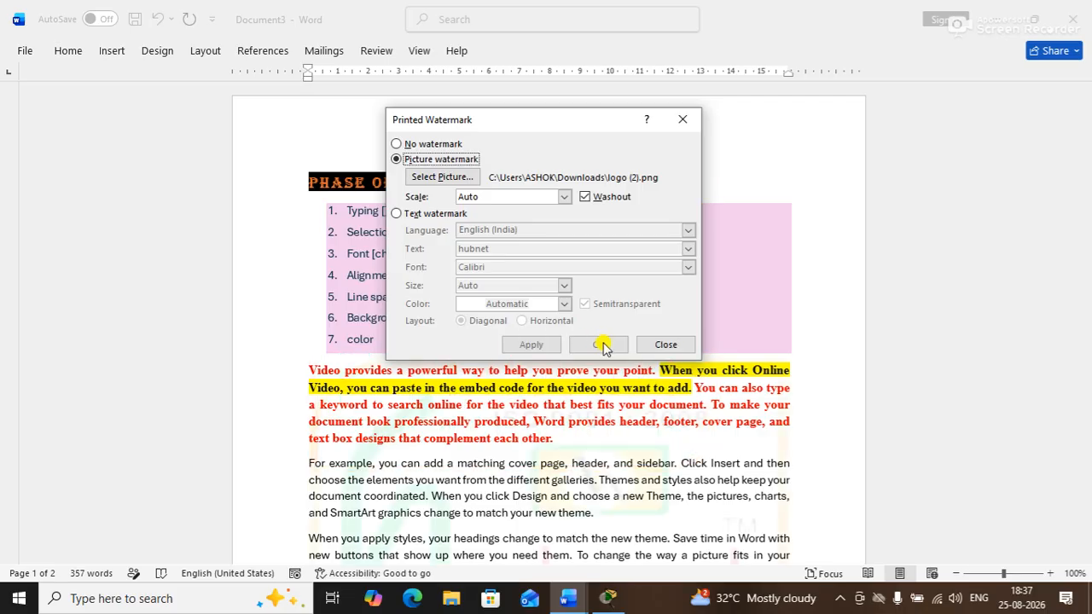
{"action": "left_click", "coordinate": [661, 344]}
{"action": "left_click_drag", "start_coordinate": [1088, 128], "coordinate": [926, 8]}
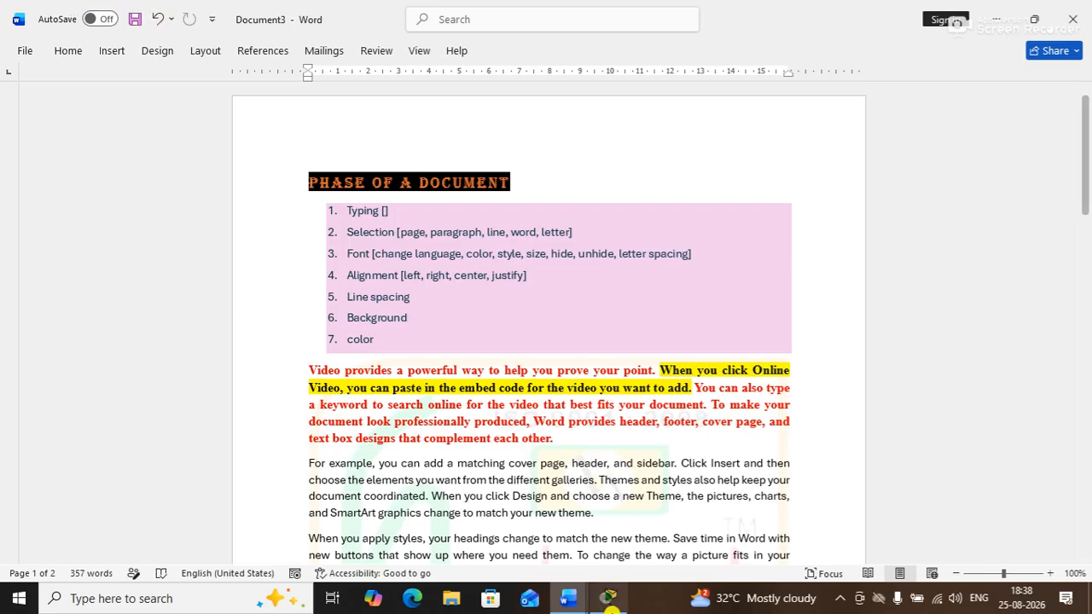
Switch to the Document2 window and start saving it from the Quick Access Toolbar
{"action": "left_click", "coordinate": [576, 602]}
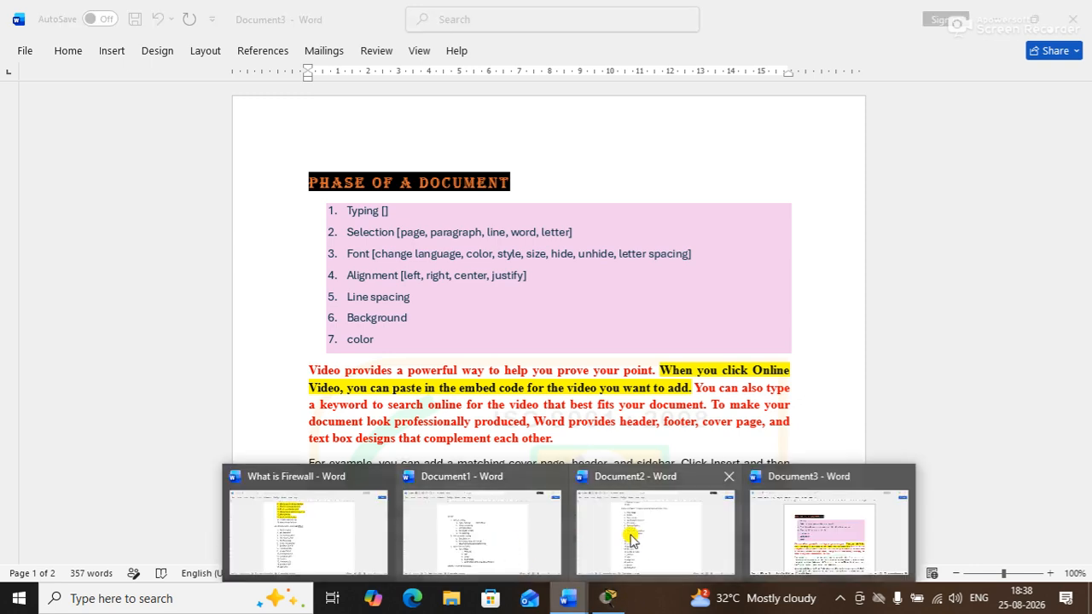
{"action": "left_click", "coordinate": [646, 541]}
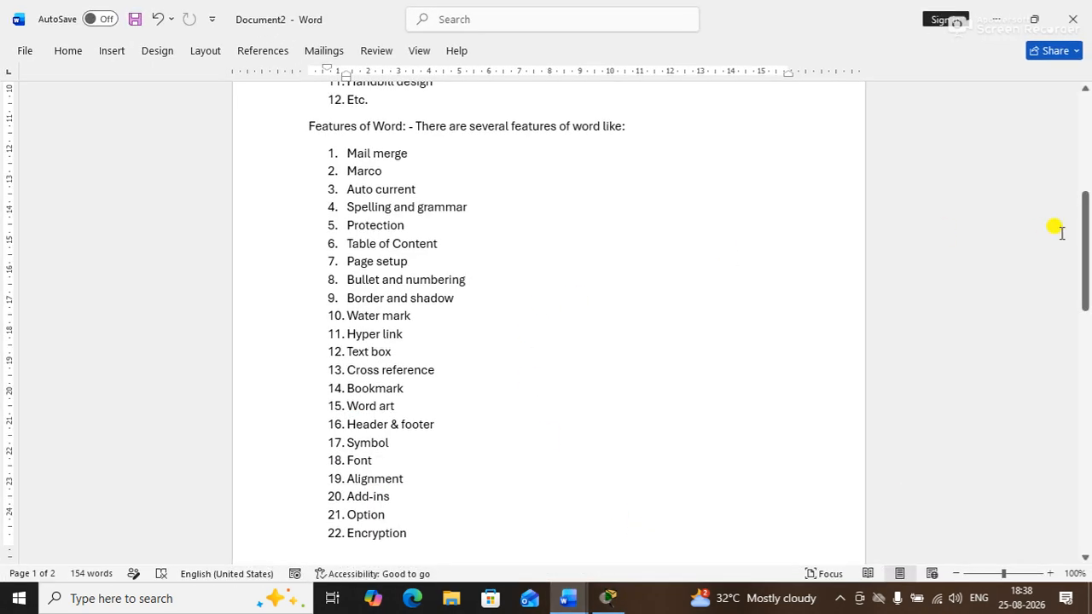
{"action": "left_click_drag", "start_coordinate": [1082, 231], "coordinate": [1048, 85]}
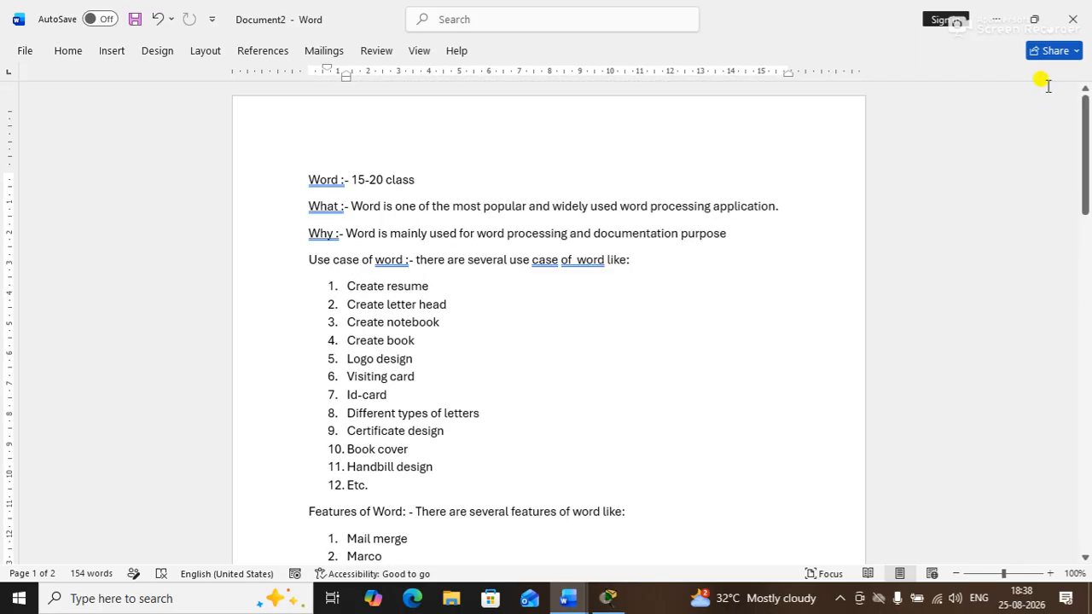
{"action": "left_click", "coordinate": [140, 25]}
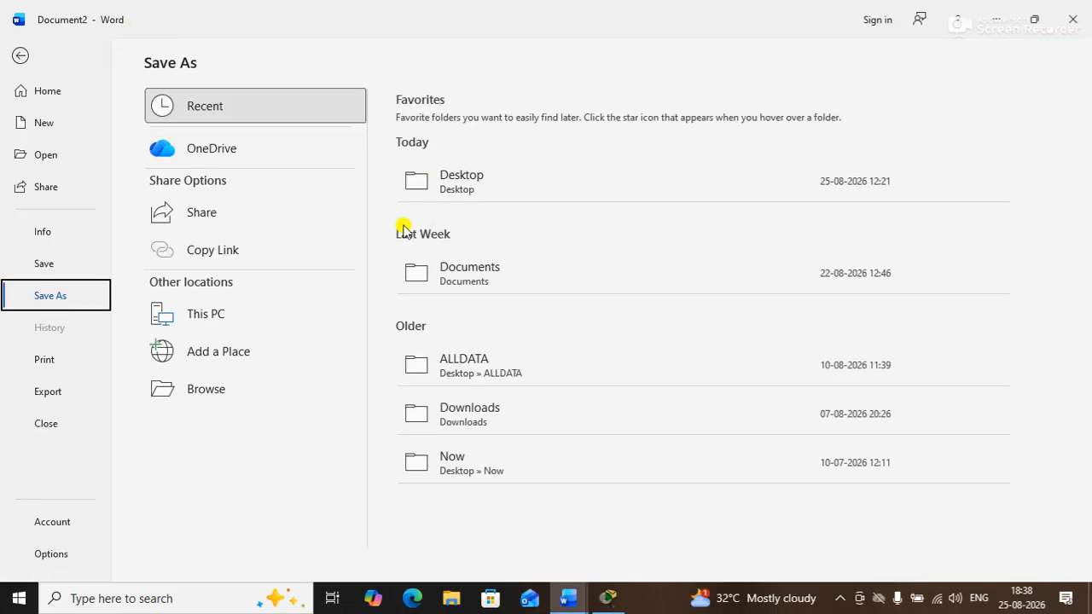
Choose Documents as the save location and enter 'notesofword' as the file name
{"action": "left_click", "coordinate": [458, 250]}
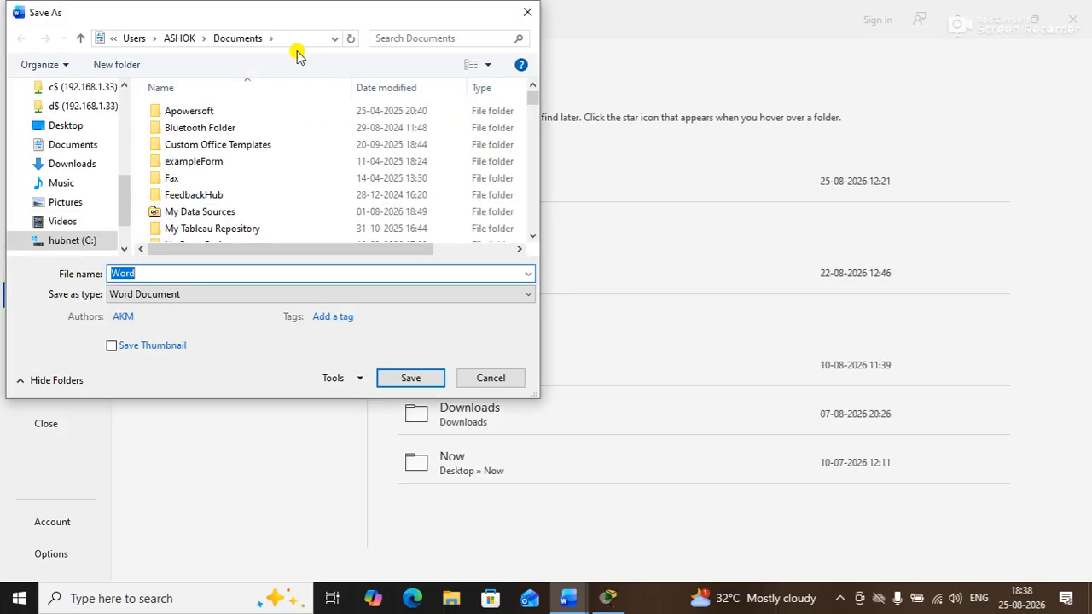
{"action": "left_click_drag", "start_coordinate": [273, 17], "coordinate": [480, 55]}
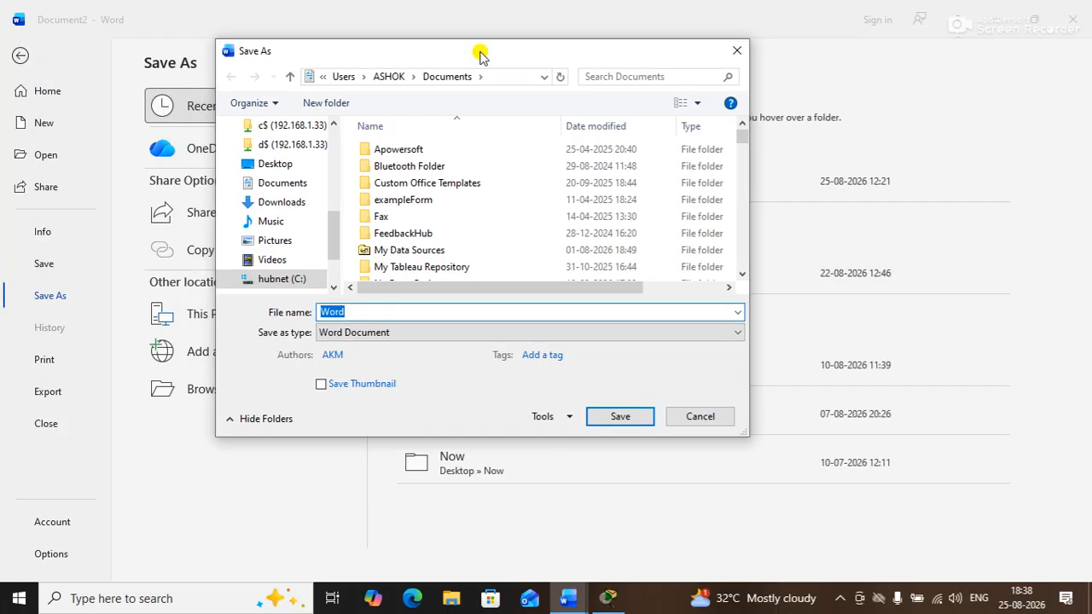
{"action": "type", "text": "notep"}
{"action": "key", "text": "BackSpace"}
{"action": "type", "text": "sof"}
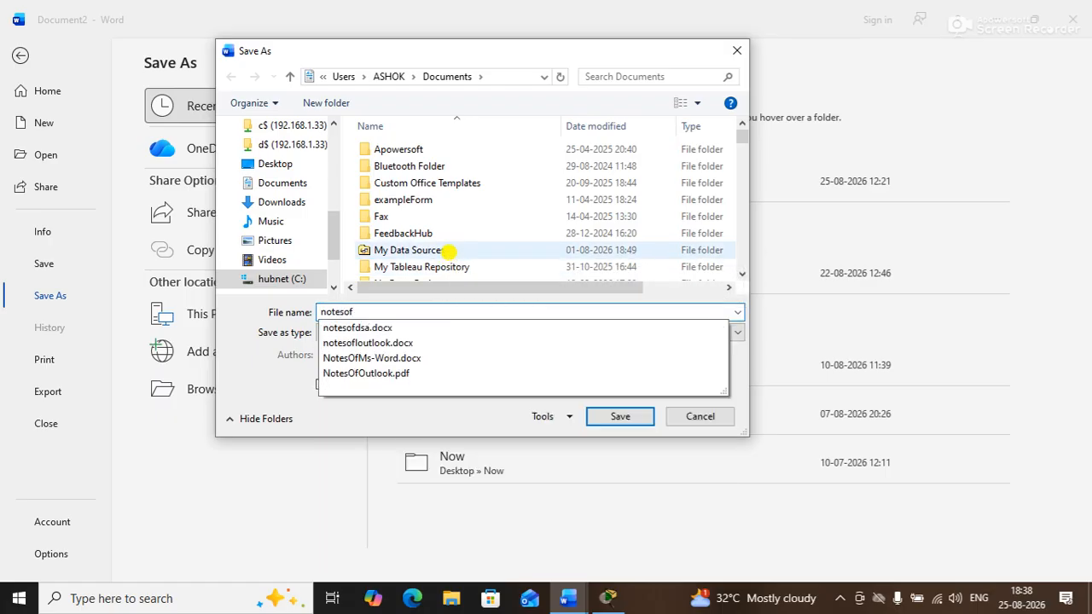
{"action": "type", "text": "word"}
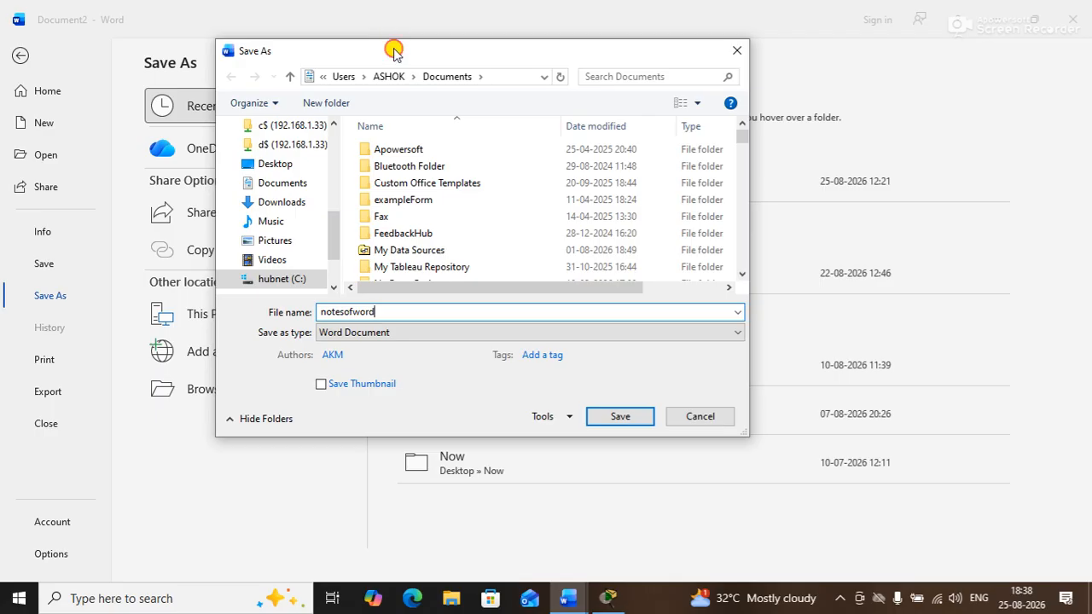
{"action": "left_click_drag", "start_coordinate": [393, 50], "coordinate": [506, 34]}
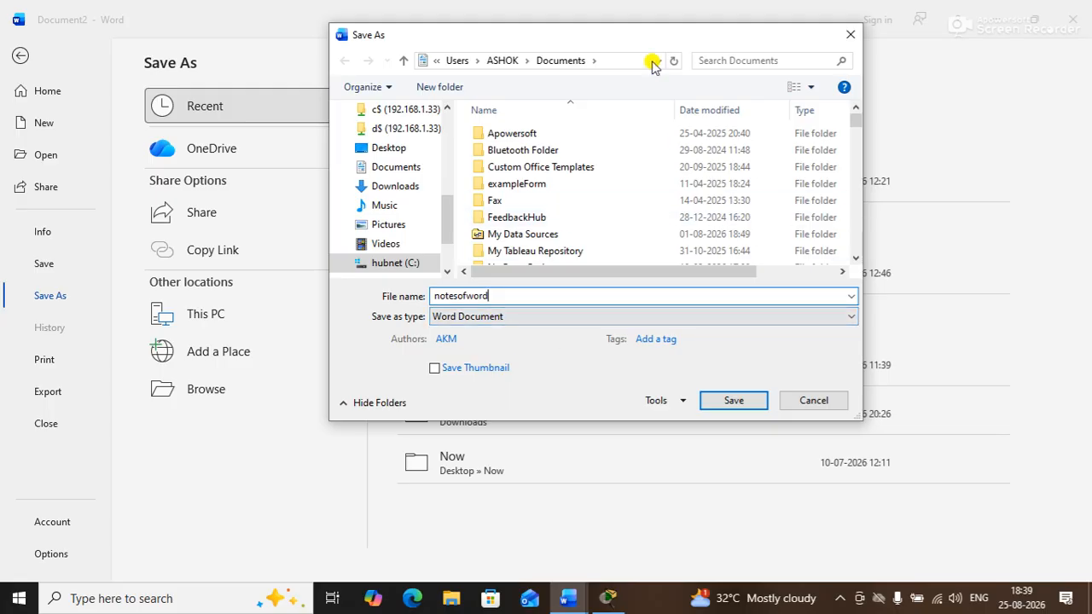
{"action": "left_click_drag", "start_coordinate": [638, 38], "coordinate": [620, 42]}
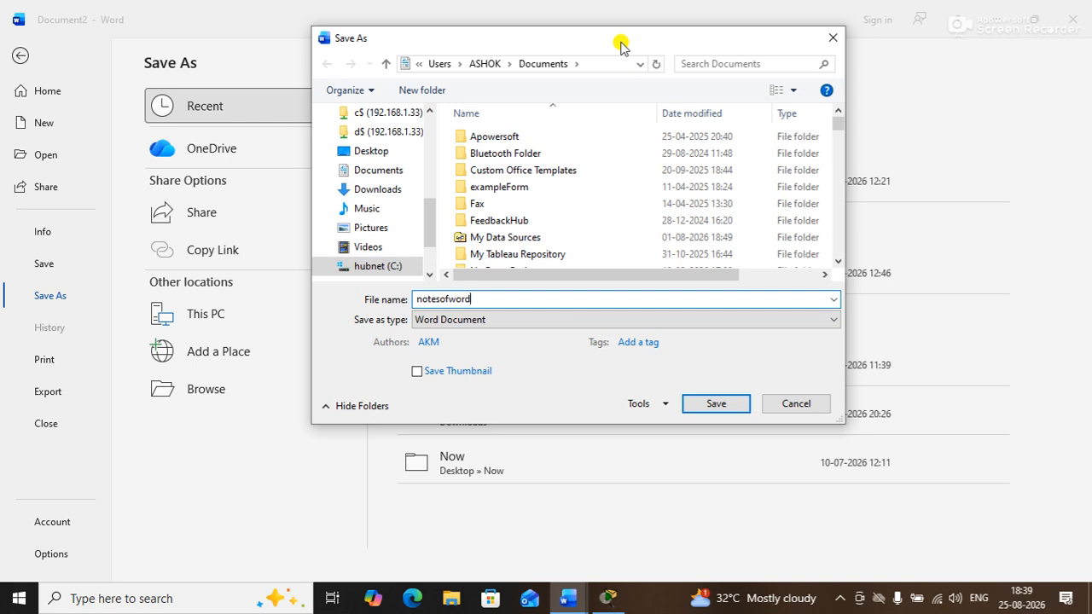
Under Tools > General Options, set and confirm a password to open and a password to modify
{"action": "left_click", "coordinate": [665, 406]}
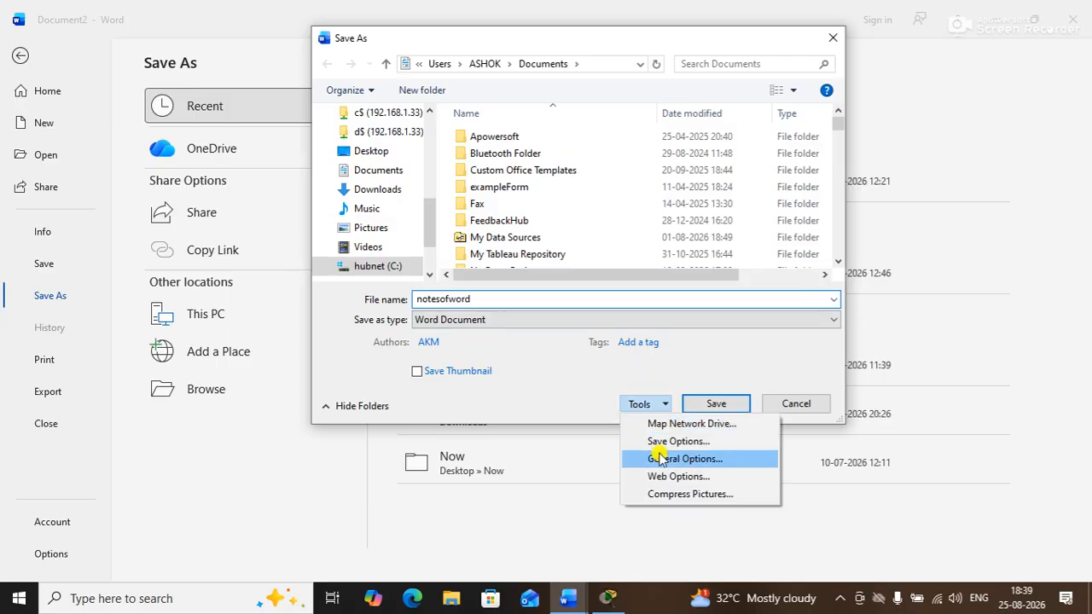
{"action": "left_click", "coordinate": [661, 459]}
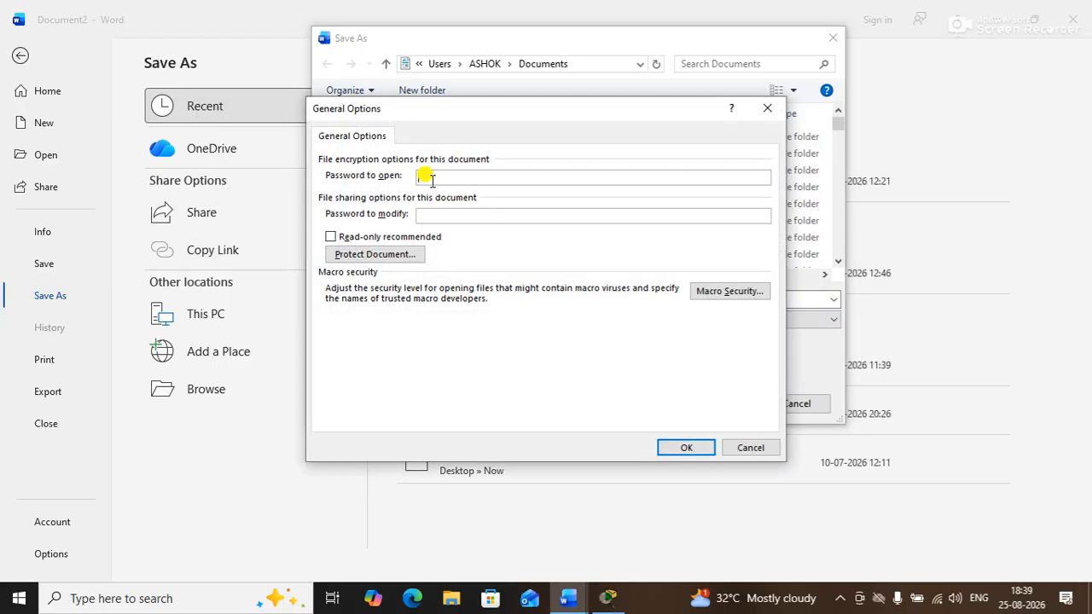
{"action": "type", "text": "112345"}
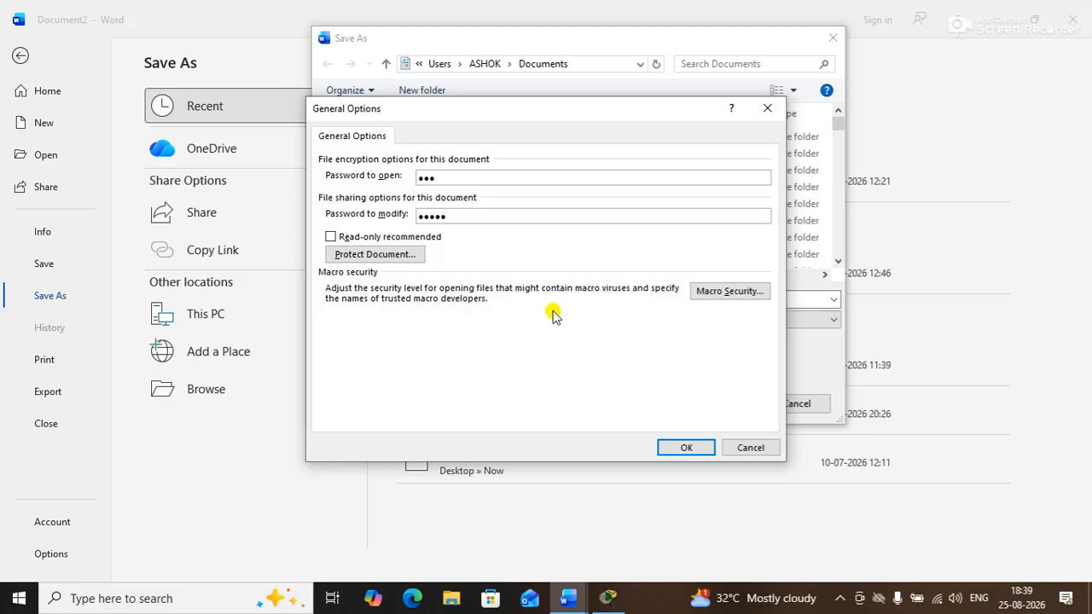
{"action": "left_click", "coordinate": [674, 448]}
{"action": "type", "text": "123"}
{"action": "key", "text": "Return"}
{"action": "type", "text": "12345"}
{"action": "key", "text": "Return"}
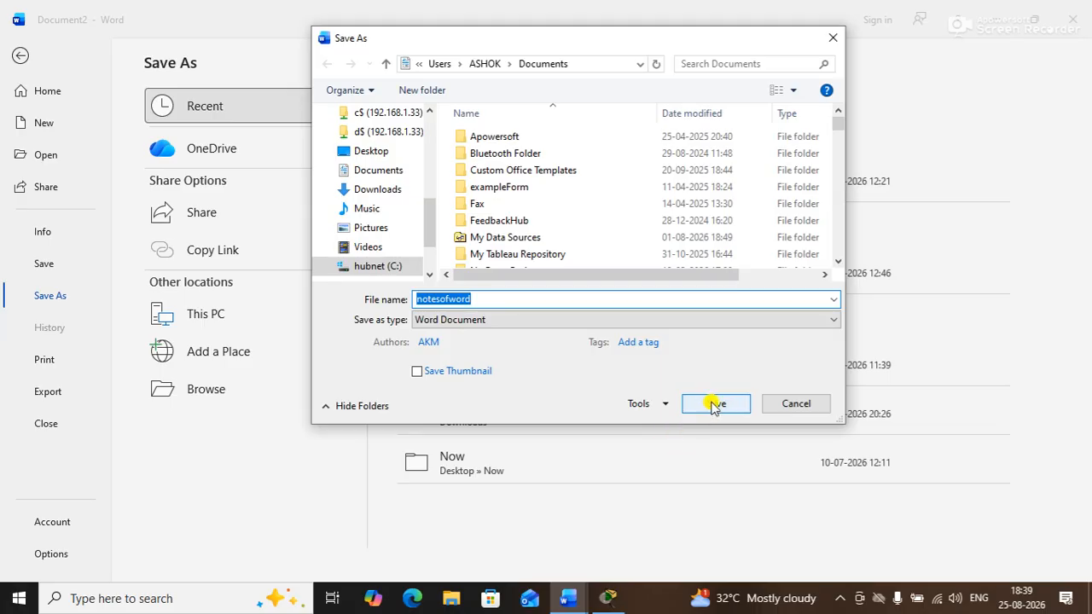
Save the protected notesofword file, close it, and open the File view for Document3
{"action": "left_click", "coordinate": [715, 404]}
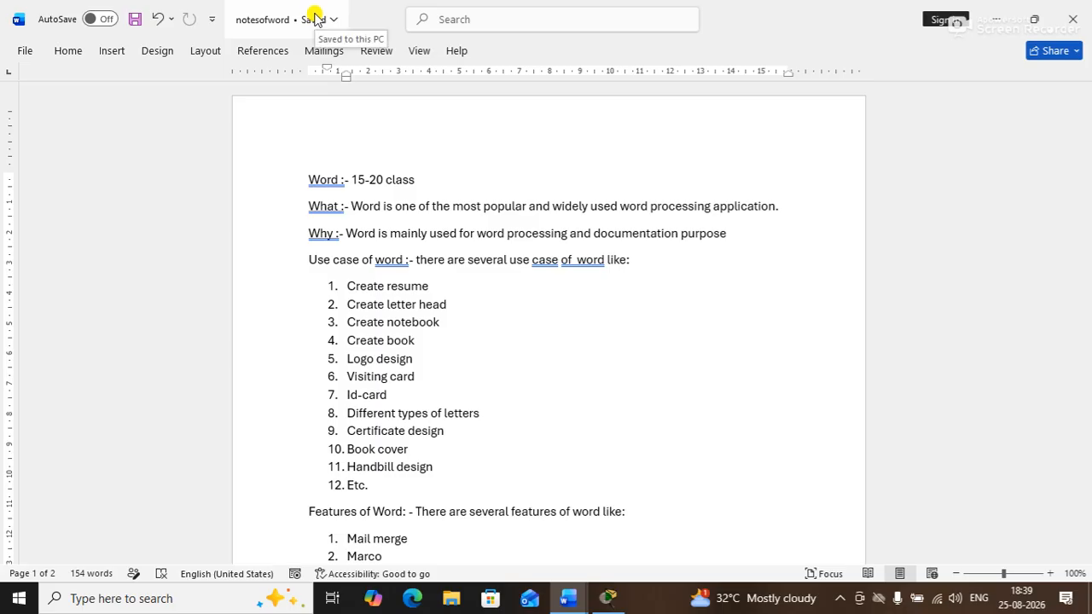
{"action": "left_click", "coordinate": [22, 53]}
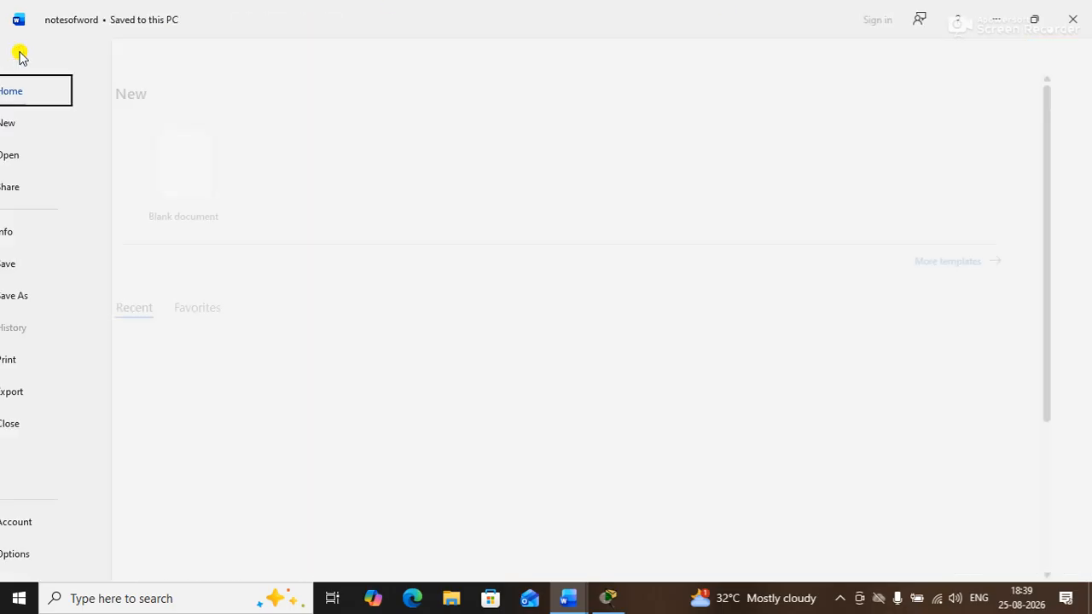
{"action": "left_click", "coordinate": [59, 422]}
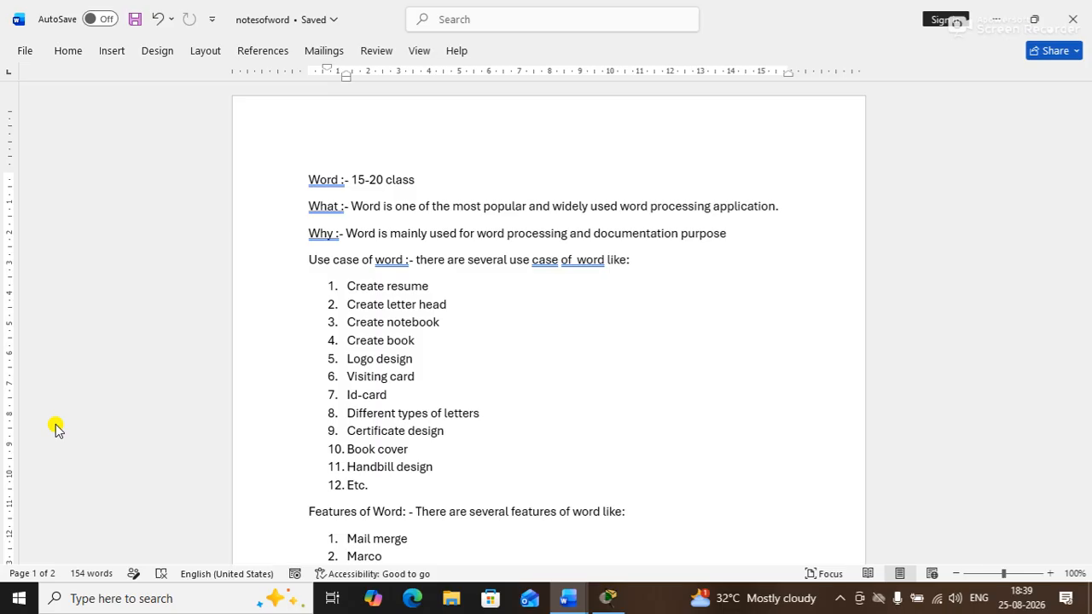
{"action": "left_click", "coordinate": [25, 50]}
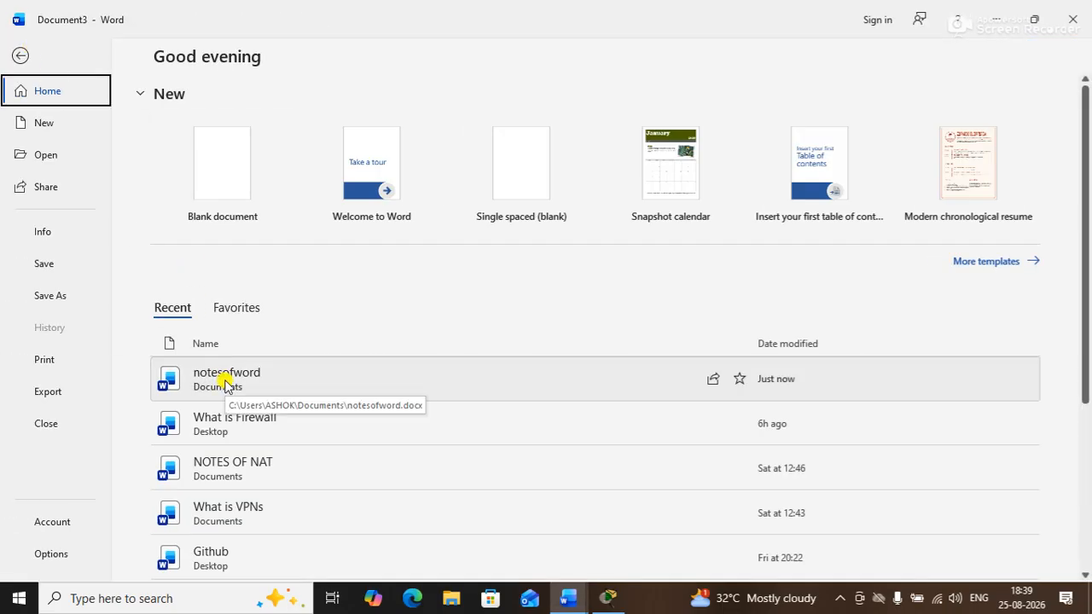
Try reopening notesofword from Recent, then cancel the password prompt
{"action": "left_click", "coordinate": [224, 384]}
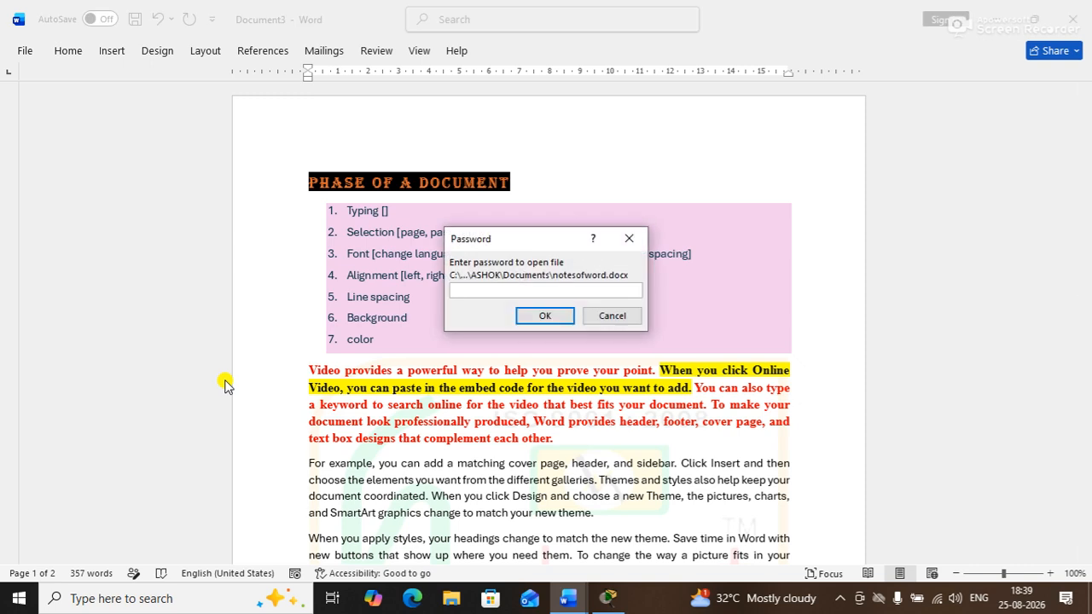
{"action": "left_click", "coordinate": [611, 317]}
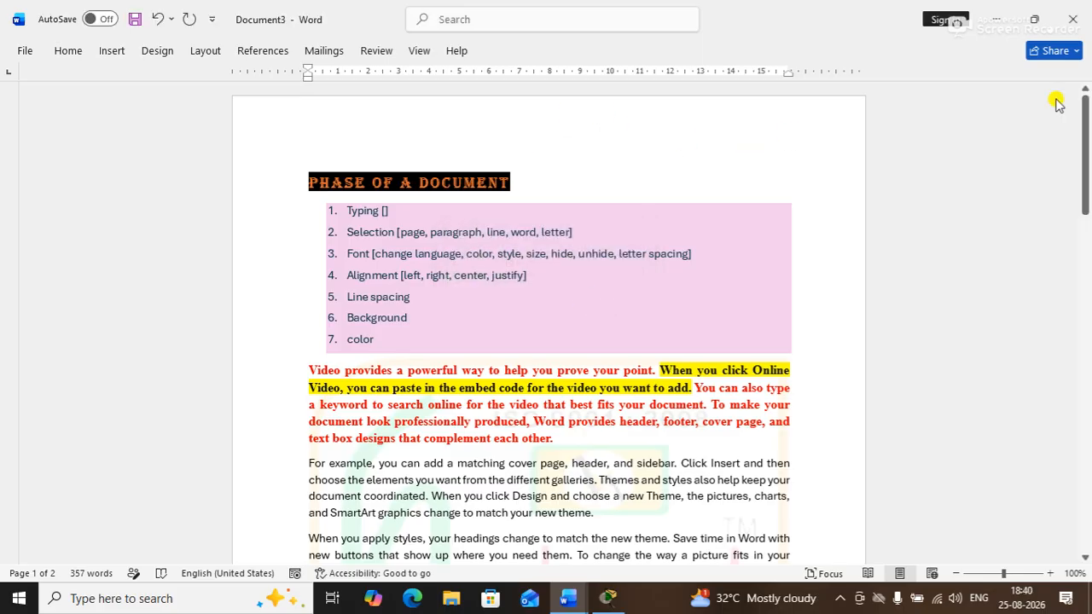